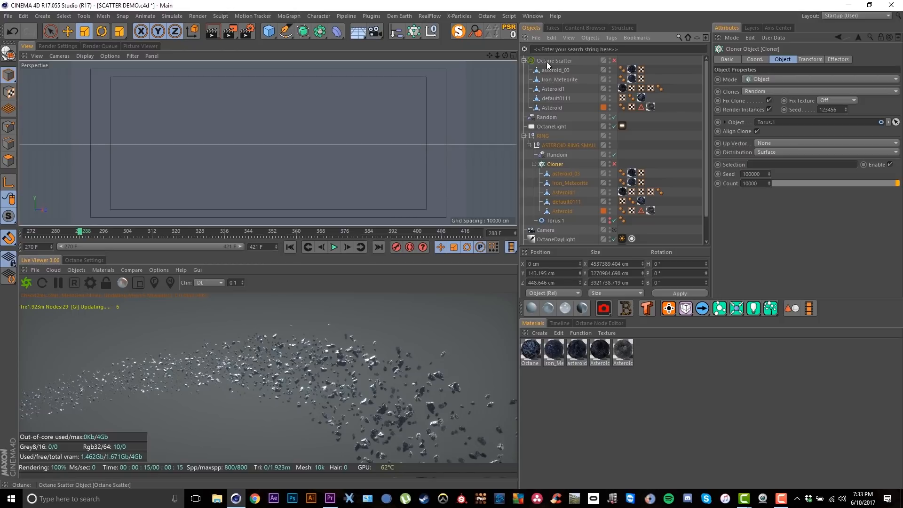
Step: Compare the Octane Scatter's distribution settings with the Cloner's object settings, and enable the Octane Scatter object
{"action": "left_click", "coordinate": [546, 62]}
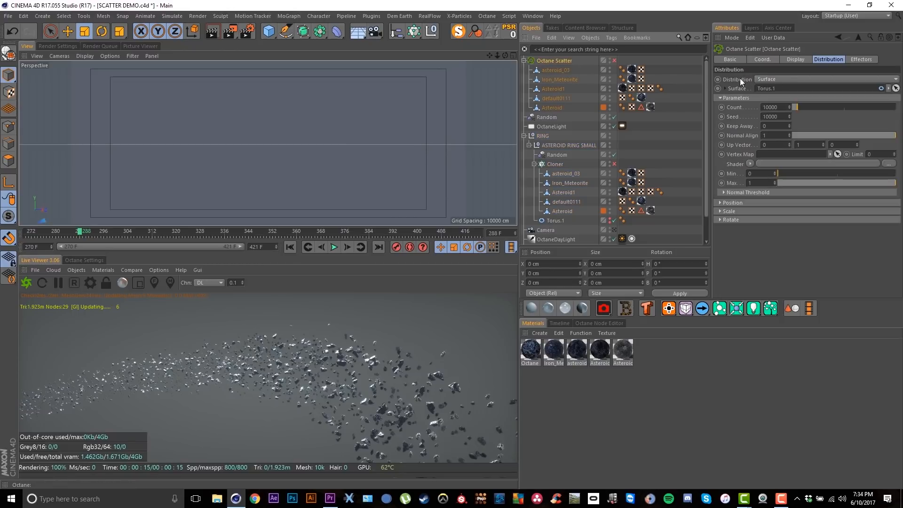
{"action": "left_click", "coordinate": [555, 164]}
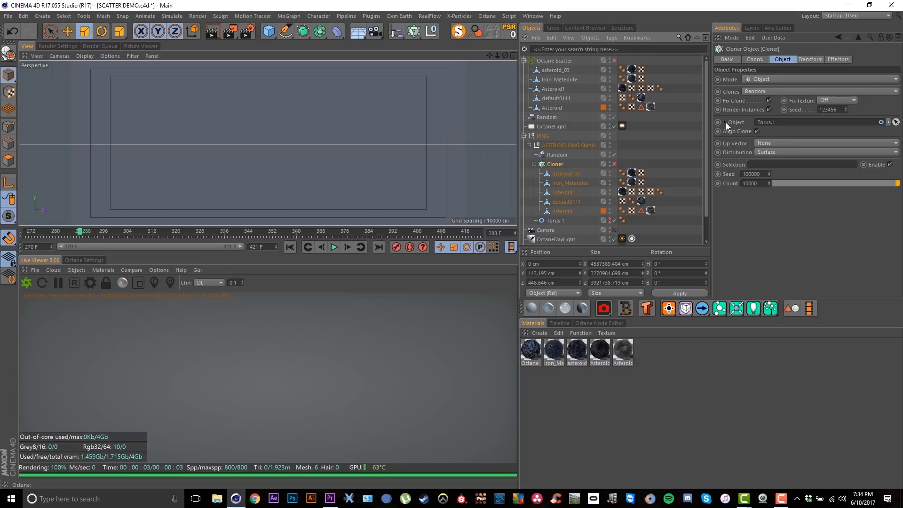
{"action": "left_click", "coordinate": [548, 62]}
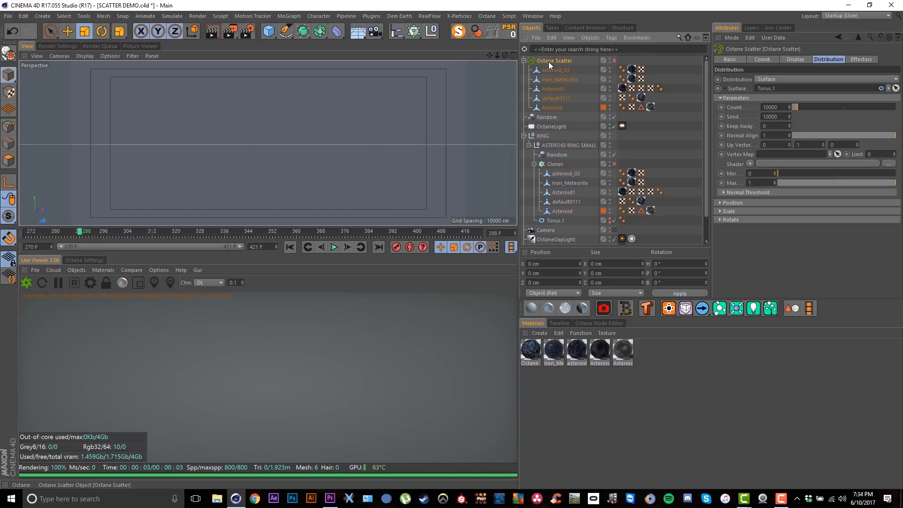
{"action": "left_click", "coordinate": [615, 60]}
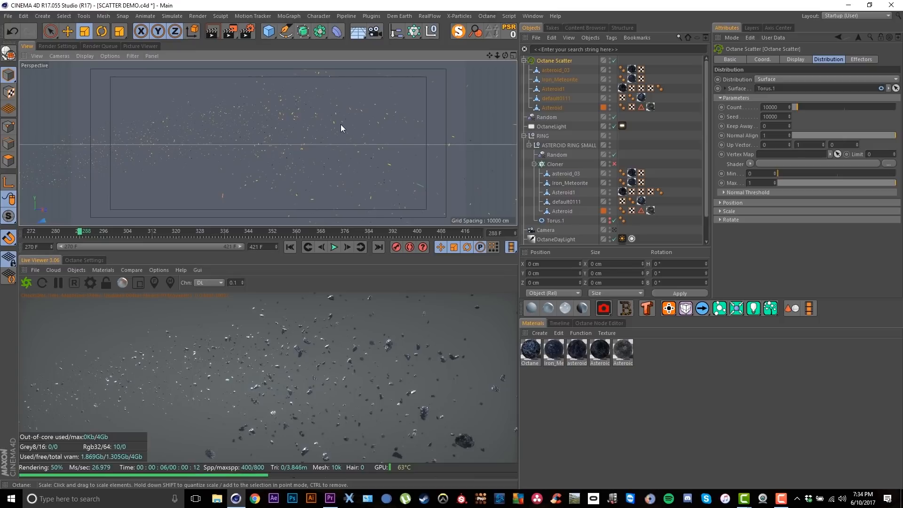
{"action": "mouse_move", "coordinate": [341, 125]}
{"action": "left_mouse_down", "text": "alt"}
{"action": "mouse_move", "coordinate": [281, 134]}
{"action": "mouse_move", "coordinate": [323, 121]}
{"action": "mouse_move", "coordinate": [326, 131]}
{"action": "left_mouse_up", "text": "alt"}
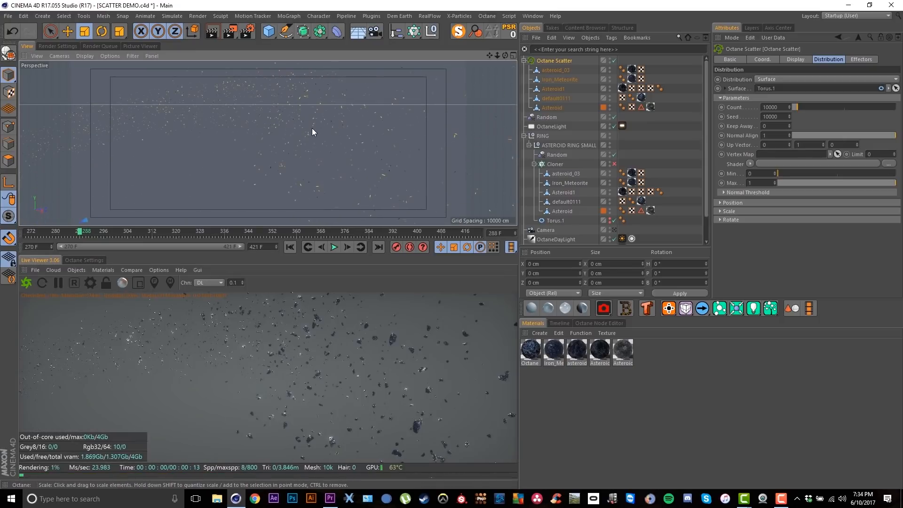
Step: Set the Octane Scatter's distribution count to 100000 and inspect the denser asteroid ring
{"action": "left_click", "coordinate": [770, 106]}
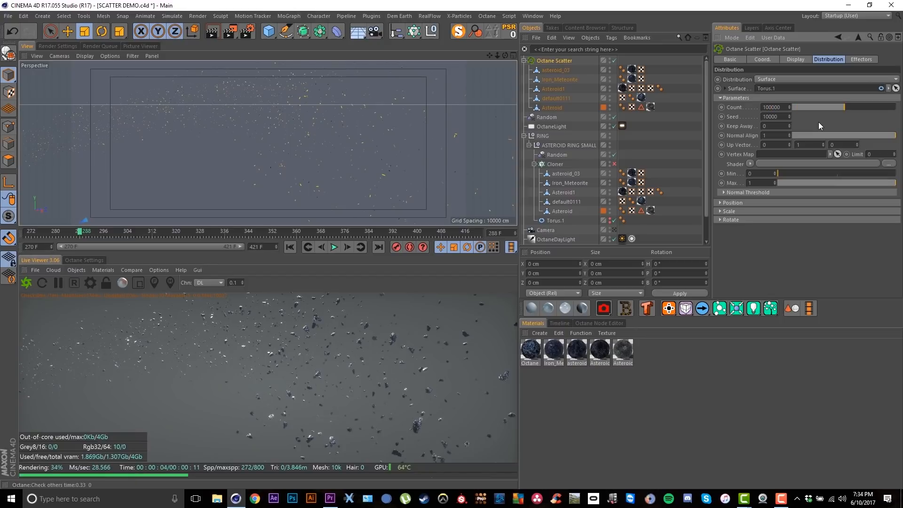
{"action": "key", "text": "Return"}
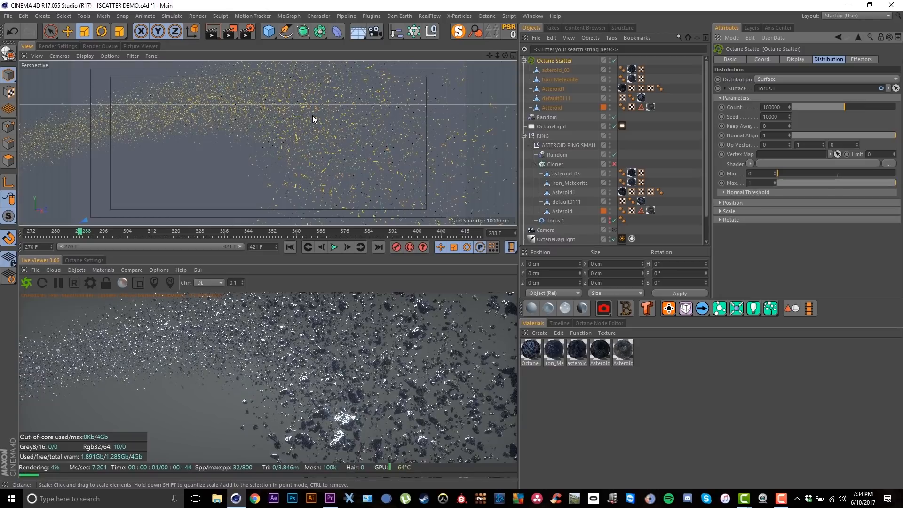
{"action": "mouse_move", "coordinate": [315, 126]}
{"action": "right_mouse_down", "text": "alt"}
{"action": "mouse_move", "coordinate": [298, 181]}
{"action": "mouse_move", "coordinate": [318, 122]}
{"action": "right_mouse_up", "text": "alt"}
{"action": "mouse_move", "coordinate": [338, 121]}
{"action": "left_mouse_down", "text": "alt"}
{"action": "mouse_move", "coordinate": [317, 137]}
{"action": "mouse_move", "coordinate": [295, 117]}
{"action": "mouse_move", "coordinate": [318, 123]}
{"action": "left_mouse_up", "text": "alt"}
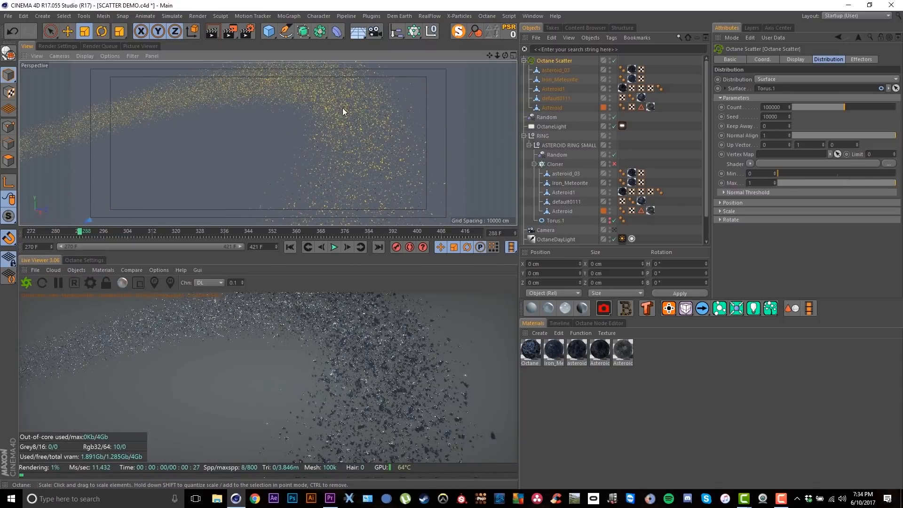
{"action": "right_click_drag", "start_coordinate": [347, 106], "coordinate": [474, 70], "text": "alt"}
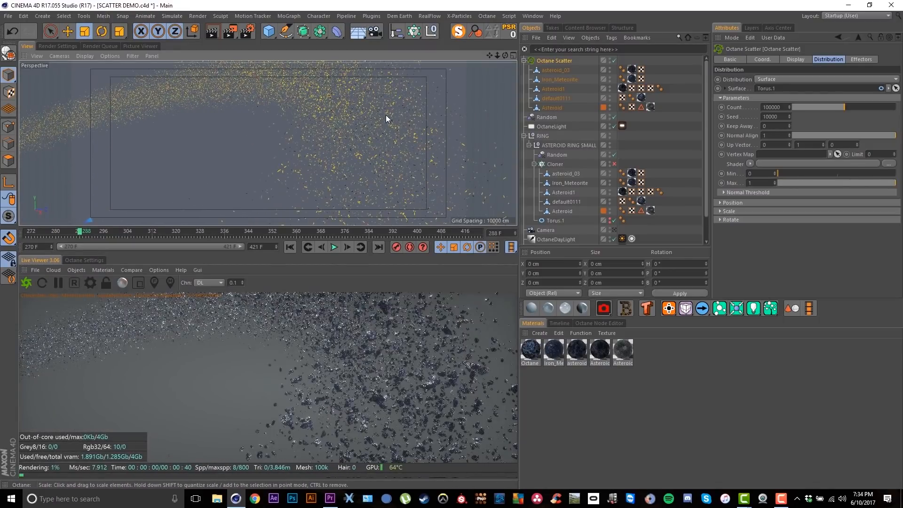
Step: Raise the Octane Scatter's distribution count to 1000000 and inspect the asteroid ring from another angle
{"action": "left_click", "coordinate": [771, 107]}
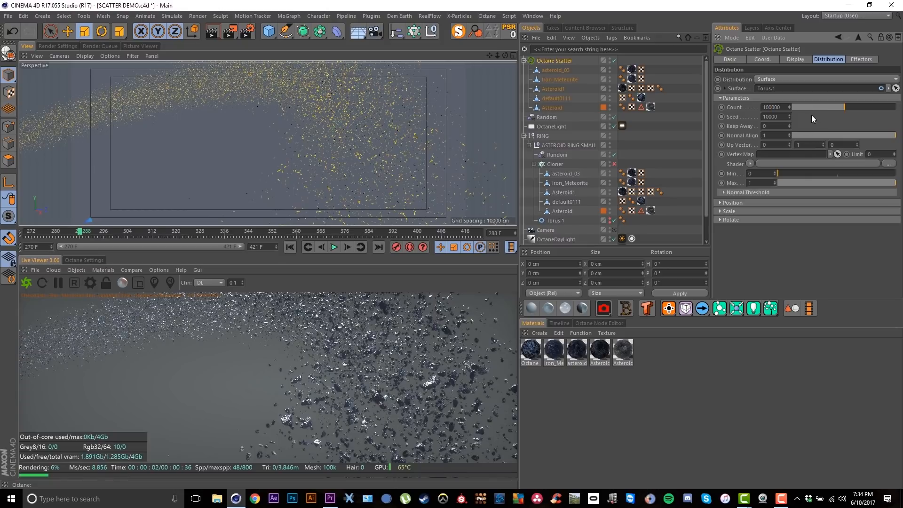
{"action": "type", "text": "0"}
{"action": "key", "text": "Return"}
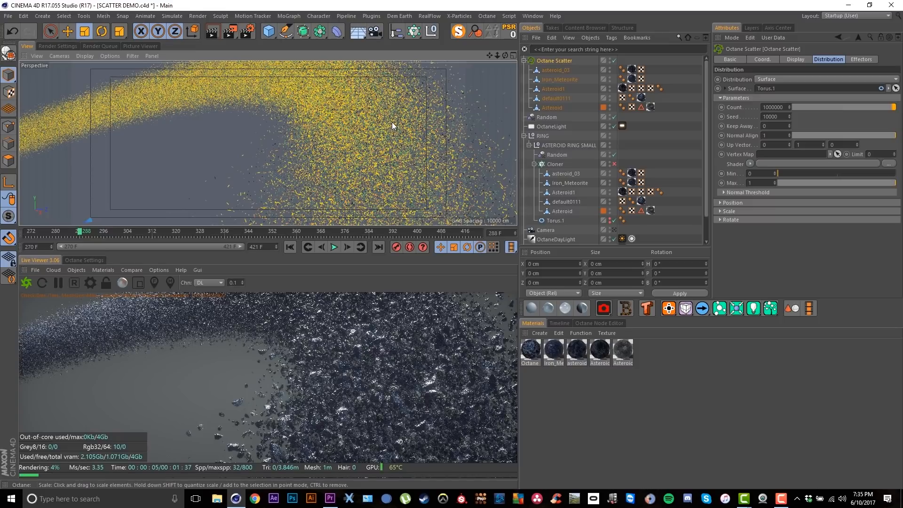
{"action": "mouse_move", "coordinate": [399, 116]}
{"action": "left_mouse_down", "text": "alt"}
{"action": "mouse_move", "coordinate": [413, 114]}
{"action": "mouse_move", "coordinate": [373, 142]}
{"action": "mouse_move", "coordinate": [359, 125]}
{"action": "mouse_move", "coordinate": [384, 117]}
{"action": "left_mouse_up", "text": "alt"}
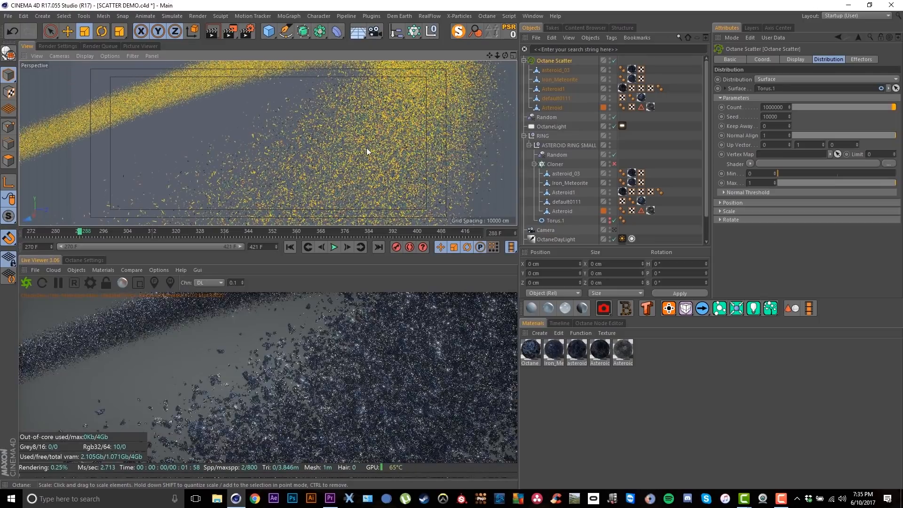
{"action": "scroll", "coordinate": [365, 150], "scroll_direction": "down", "scroll_amount": 8}
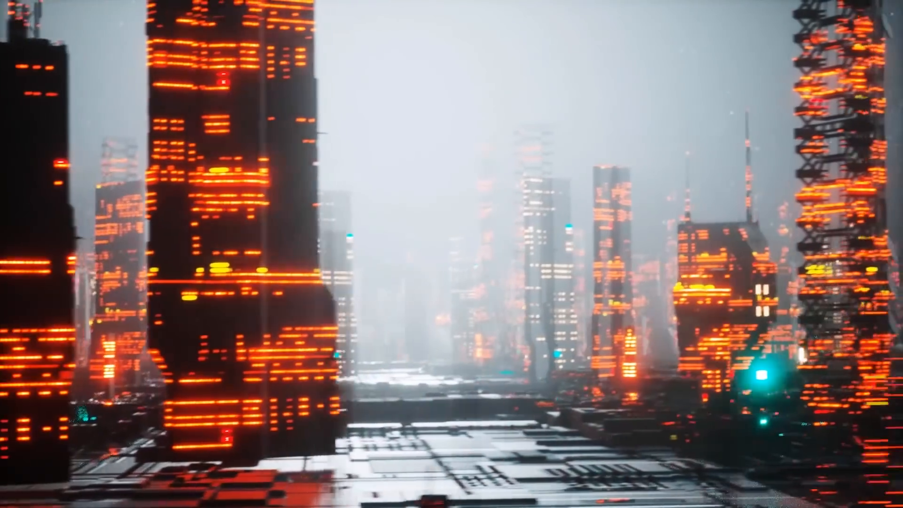
Step: Leave the full-screen city preview, switch to Chrome and bring up the Megastructure kitbash store page
{"action": "key", "text": "Escape"}
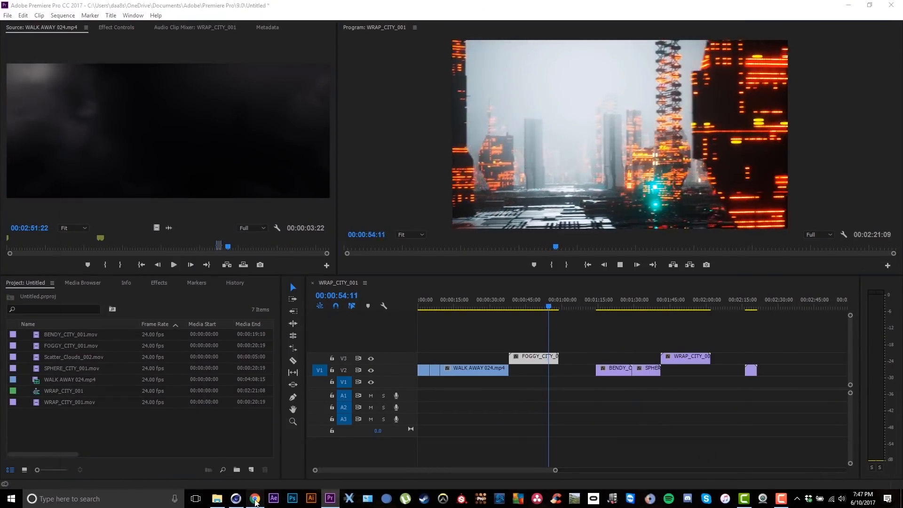
{"action": "left_click", "coordinate": [255, 498]}
{"action": "left_click", "coordinate": [92, 16]}
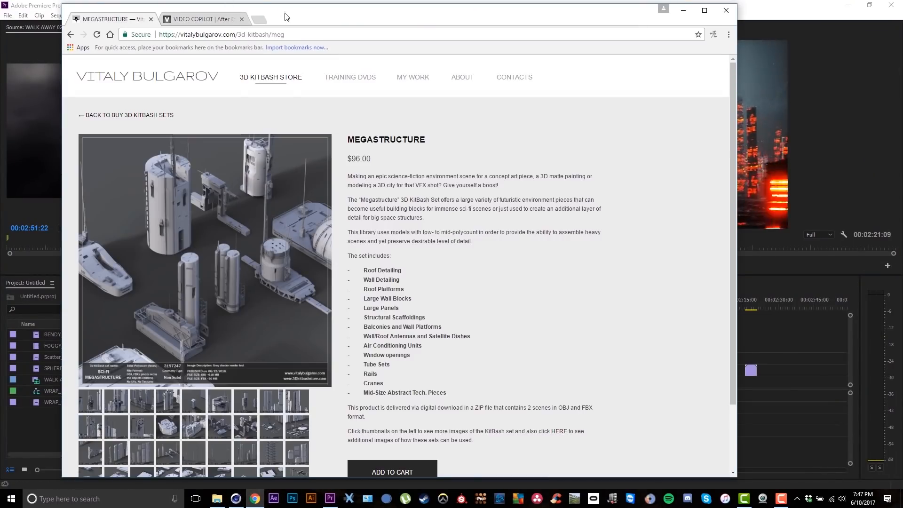
{"action": "left_click_drag", "start_coordinate": [285, 13], "coordinate": [379, 5]}
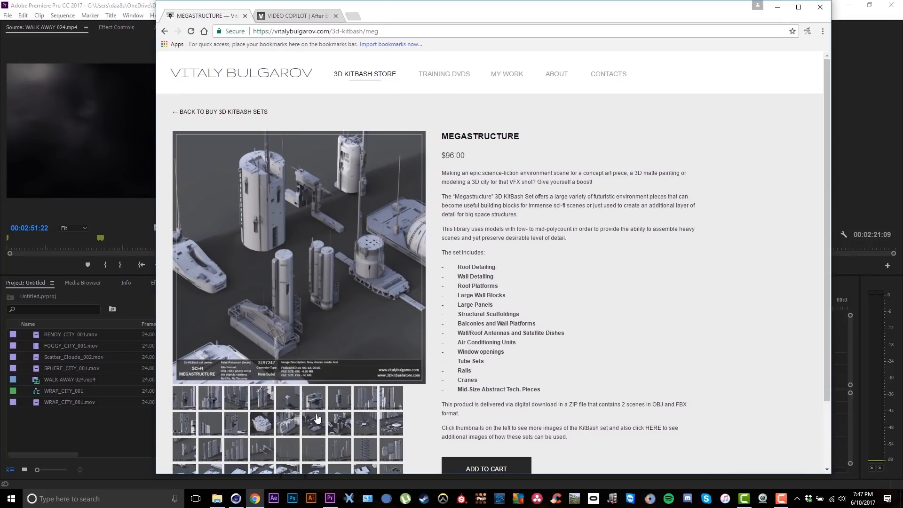
Step: Browse the Megastructure kit's gallery images, viewing several of the building and tower previews
{"action": "scroll", "coordinate": [317, 419], "scroll_direction": "down", "scroll_amount": 2}
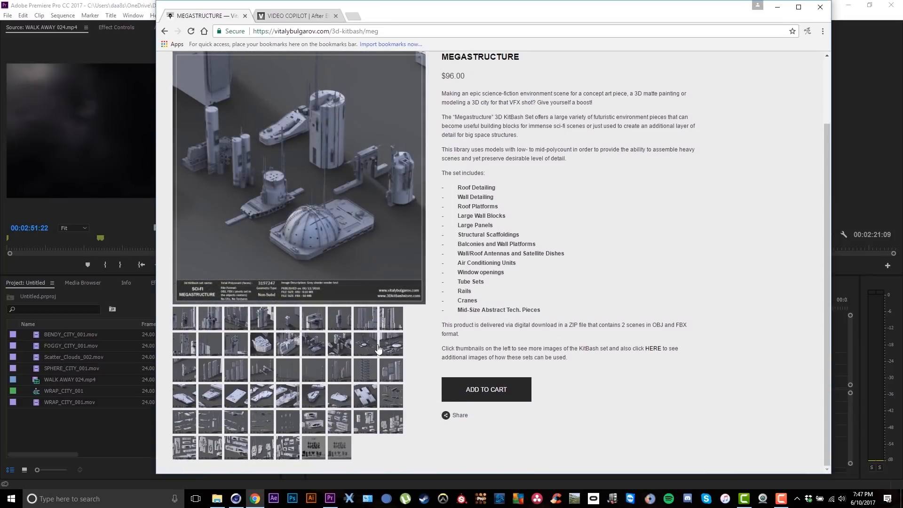
{"action": "left_click", "coordinate": [383, 345]}
{"action": "left_click", "coordinate": [343, 367]}
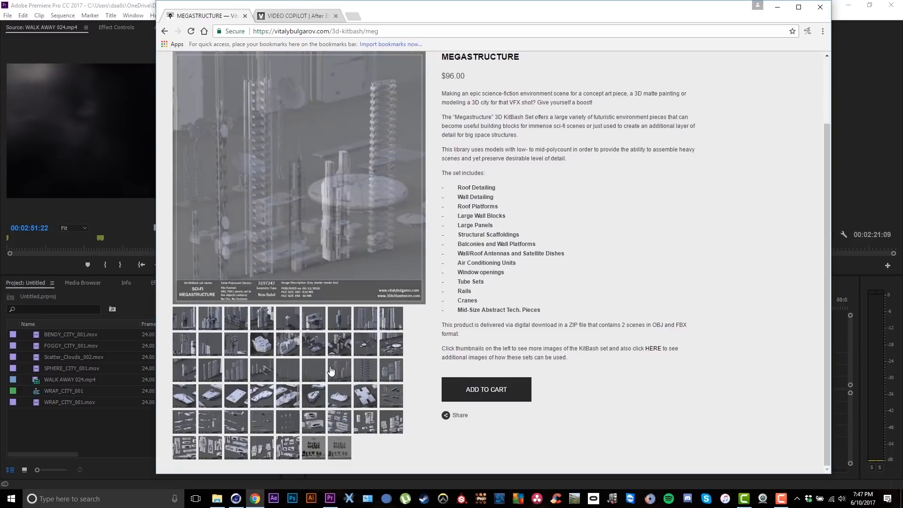
{"action": "scroll", "coordinate": [299, 361], "scroll_direction": "up", "scroll_amount": 2}
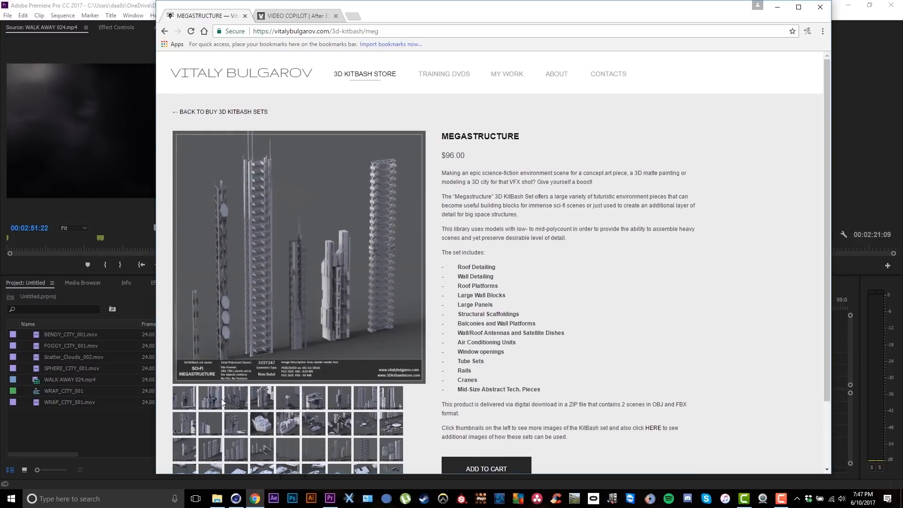
{"action": "left_click", "coordinate": [231, 403]}
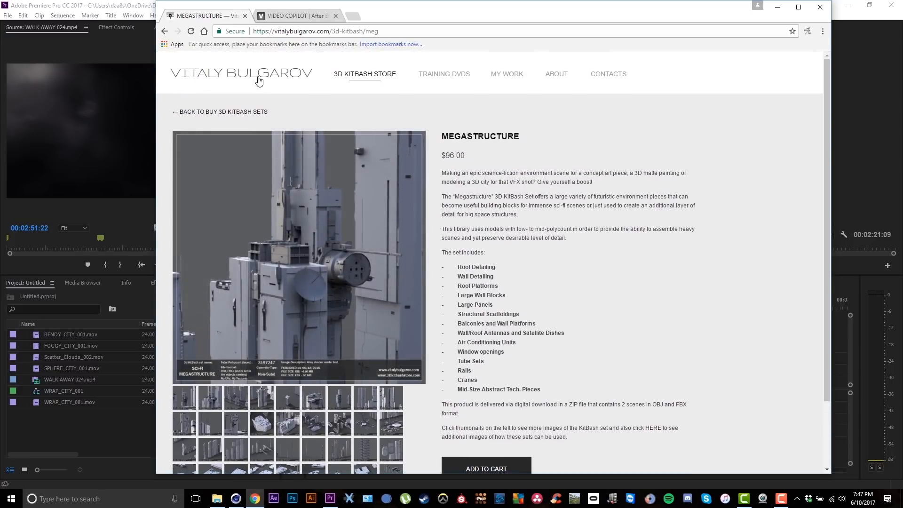
Step: View the Video Copilot blog post about the Free Future City Pack
{"action": "left_click", "coordinate": [294, 17]}
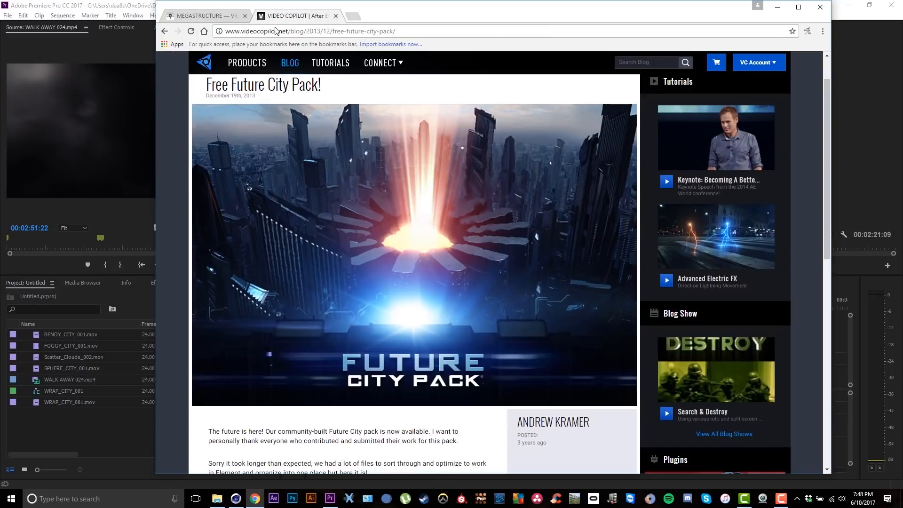
{"action": "scroll", "coordinate": [171, 128], "scroll_direction": "up", "scroll_amount": 1}
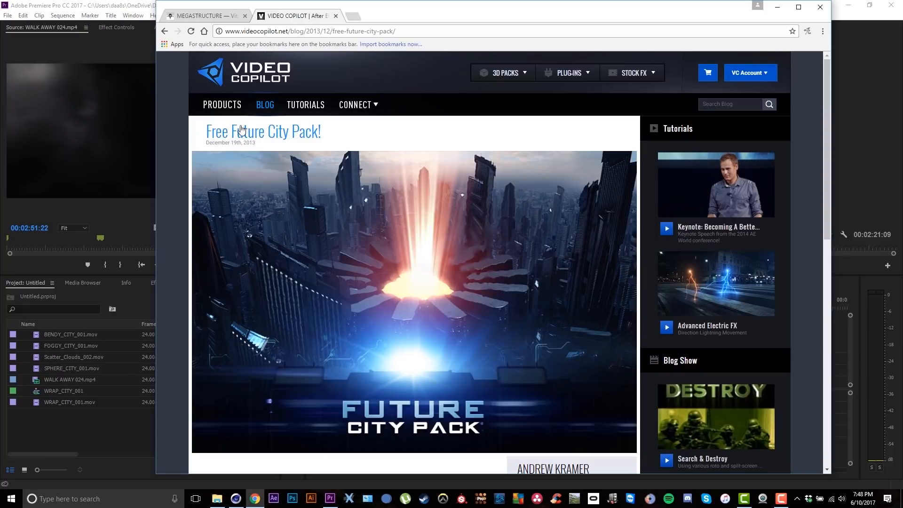
{"action": "scroll", "coordinate": [169, 133], "scroll_direction": "down", "scroll_amount": 2}
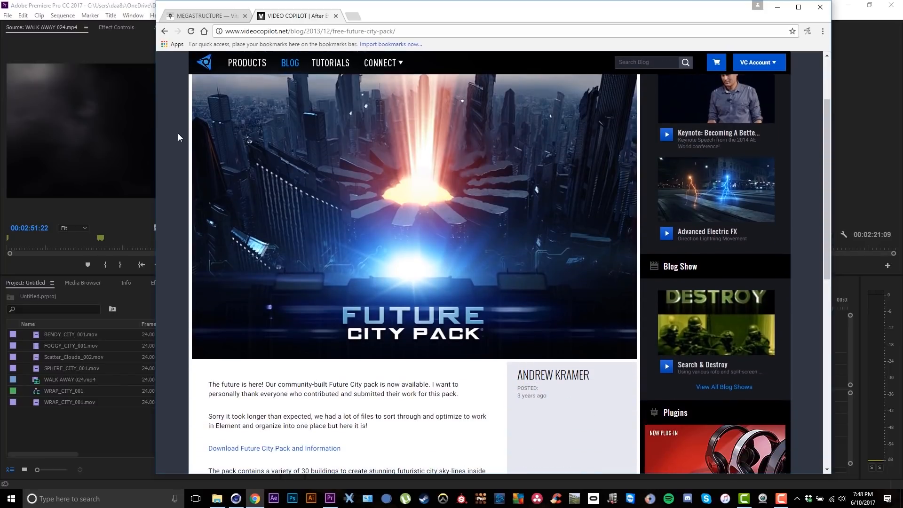
{"action": "scroll", "coordinate": [176, 140], "scroll_direction": "up", "scroll_amount": 1}
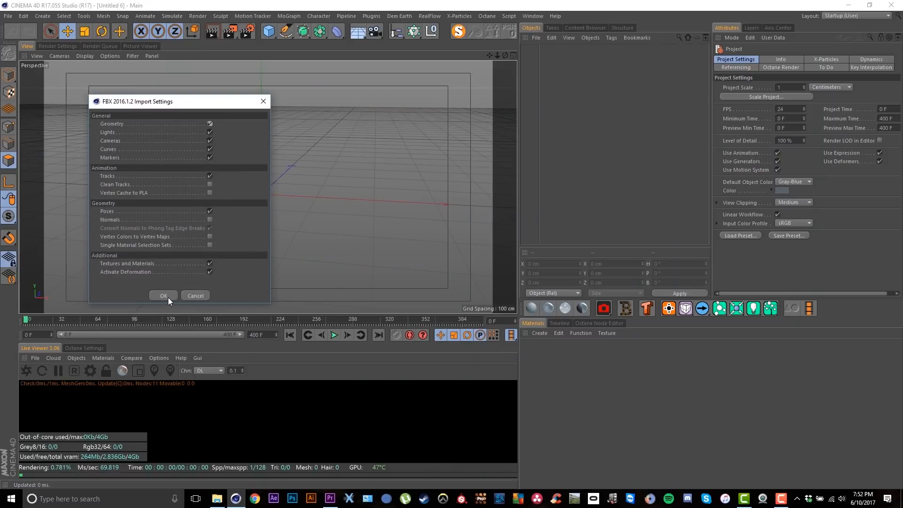
Step: Import SciFi_Megastructure_FBX.fbx with the displayed FBX import settings and look over the imported kit pieces
{"action": "left_click", "coordinate": [163, 296]}
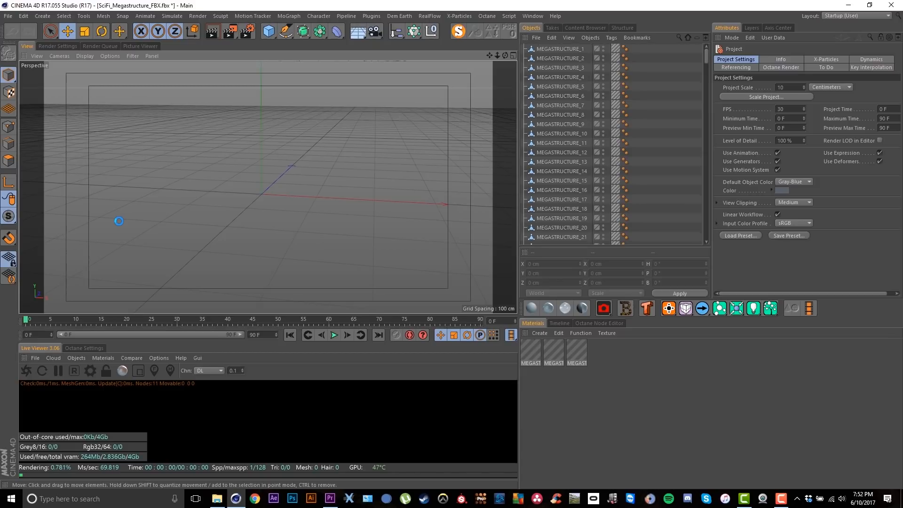
{"action": "right_click_drag", "start_coordinate": [218, 211], "coordinate": [250, 211], "text": "alt"}
{"action": "left_click_drag", "start_coordinate": [273, 162], "coordinate": [322, 143], "text": "alt"}
{"action": "right_click_drag", "start_coordinate": [221, 164], "coordinate": [302, 154], "text": "alt"}
{"action": "left_click_drag", "start_coordinate": [311, 134], "coordinate": [181, 140], "text": "alt"}
{"action": "left_click_drag", "start_coordinate": [252, 192], "coordinate": [203, 148], "text": "alt"}
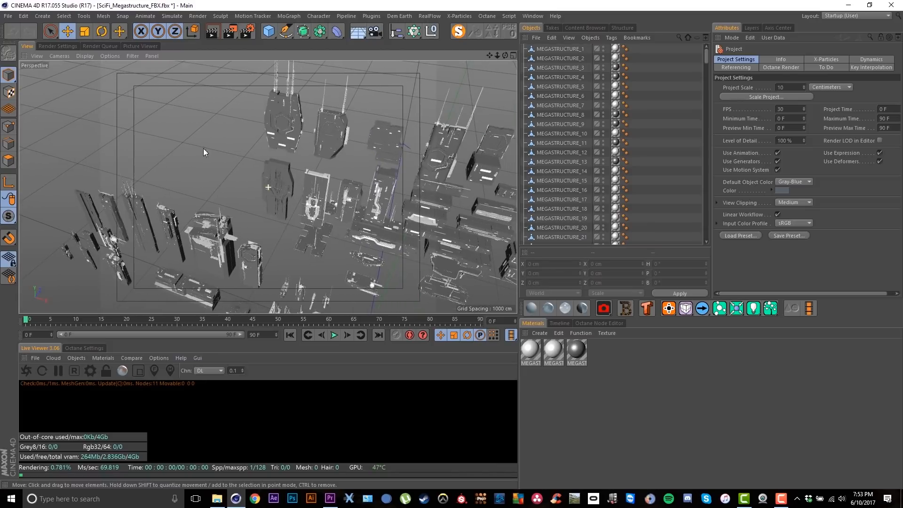
{"action": "left_click_drag", "start_coordinate": [332, 127], "coordinate": [356, 98], "text": "alt"}
Step: Try lowering the large hexagon-detailed wall panel MEGASTRUCTURE_402, and undo the move
{"action": "left_click", "coordinate": [332, 126]}
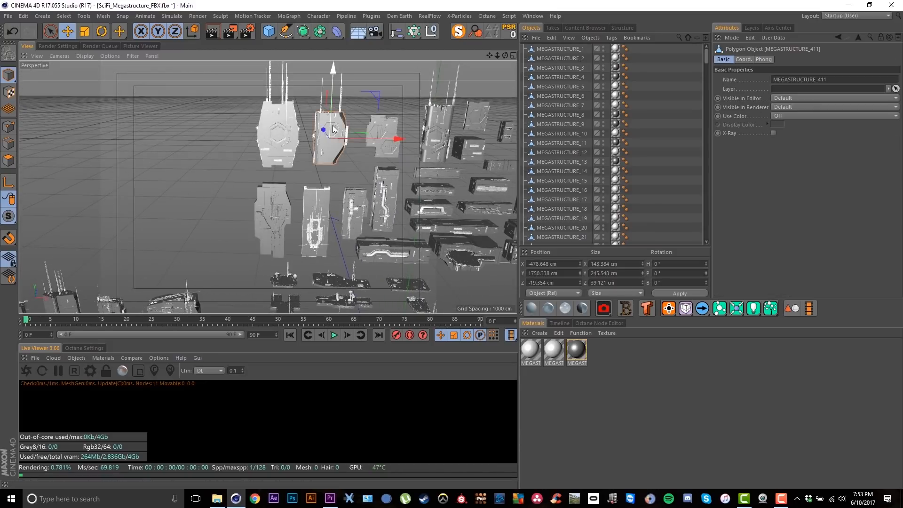
{"action": "left_click", "coordinate": [271, 125]}
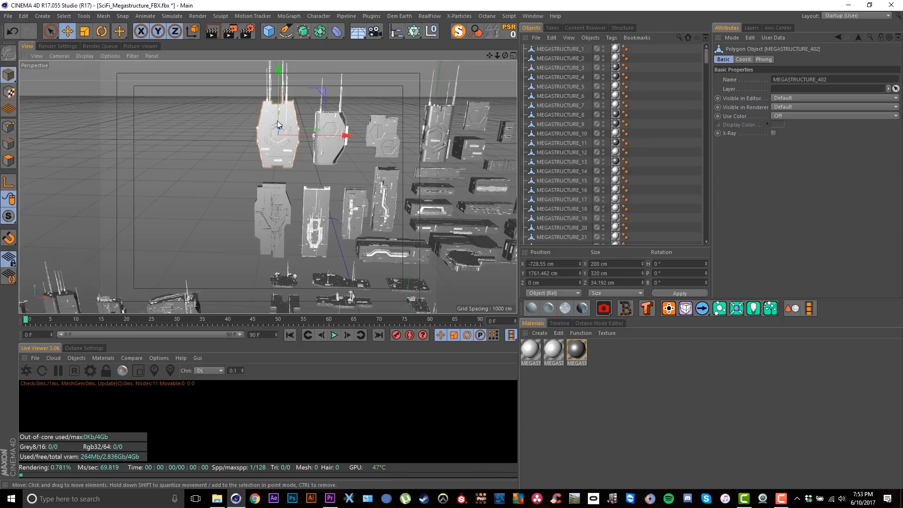
{"action": "right_click_drag", "start_coordinate": [278, 121], "coordinate": [302, 123], "text": "alt"}
{"action": "left_click_drag", "start_coordinate": [285, 119], "coordinate": [180, 129]}
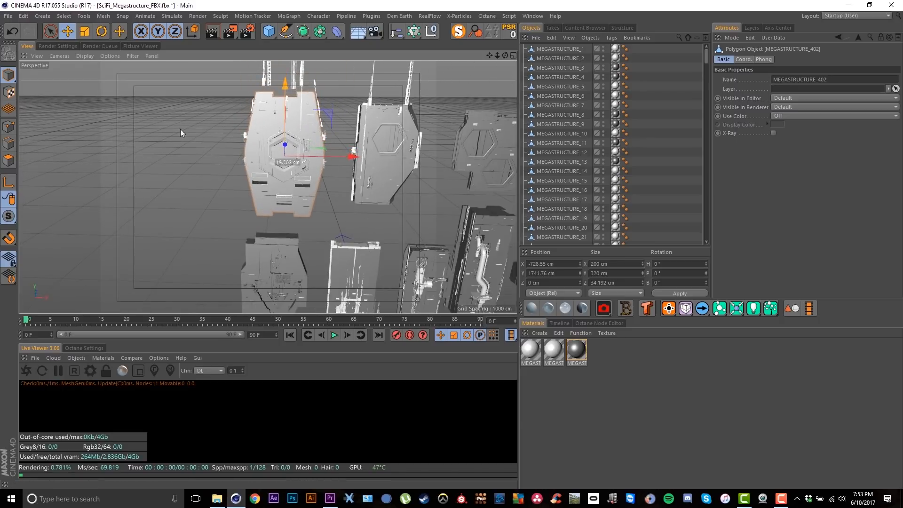
{"action": "key", "text": "ctrl+z"}
{"action": "key", "text": "ctrl+y"}
{"action": "key", "text": "ctrl+z"}
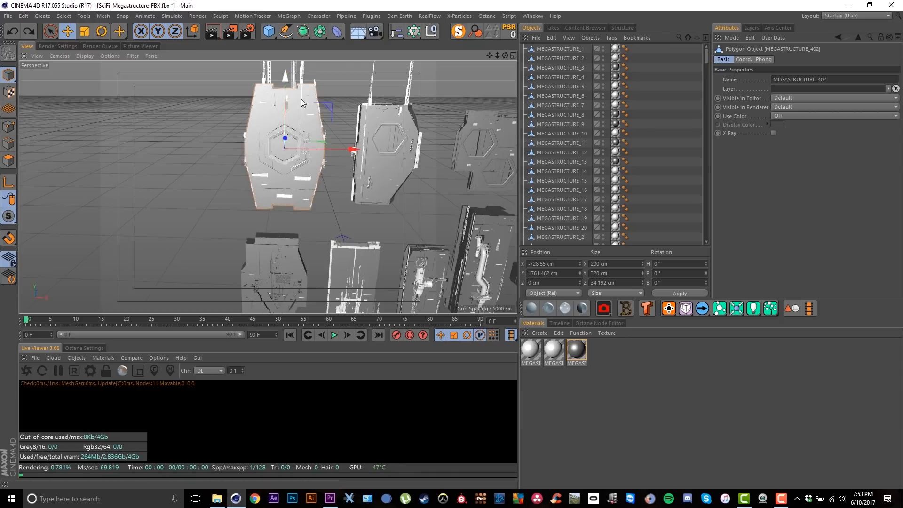
Step: Examine the imported Megastructure wall panels and building pieces up close from several angles
{"action": "middle_click_drag", "start_coordinate": [324, 106], "coordinate": [260, 123], "text": "alt"}
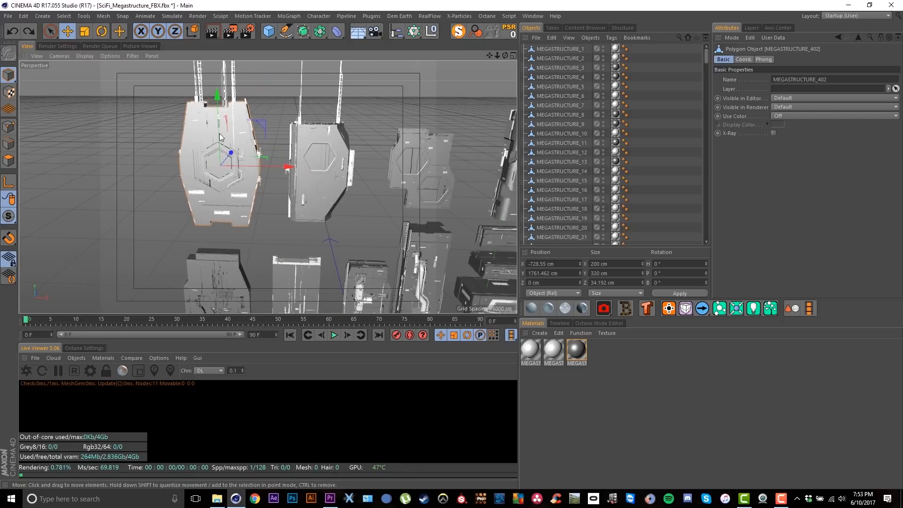
{"action": "left_click_drag", "start_coordinate": [219, 134], "coordinate": [201, 134], "text": "alt"}
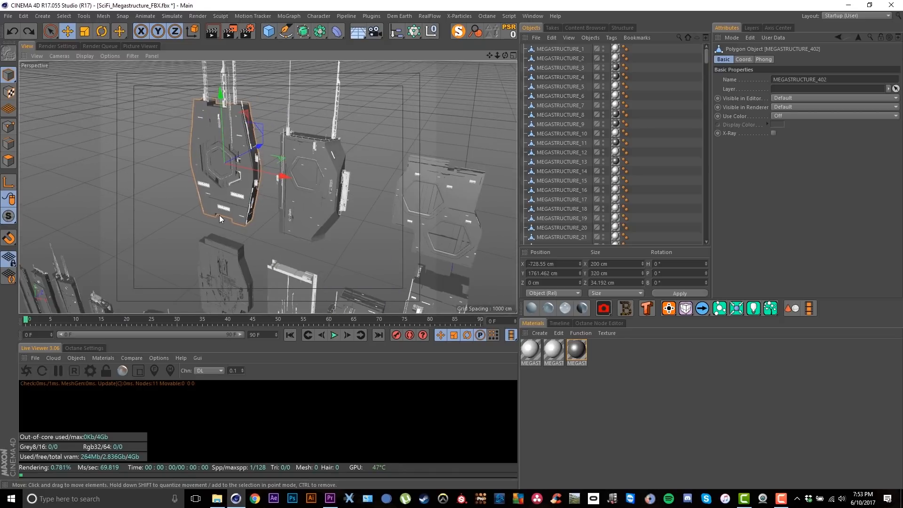
{"action": "mouse_move", "coordinate": [221, 214]}
{"action": "left_mouse_down", "text": "alt"}
{"action": "mouse_move", "coordinate": [268, 195]}
{"action": "mouse_move", "coordinate": [222, 207]}
{"action": "left_mouse_up", "text": "alt"}
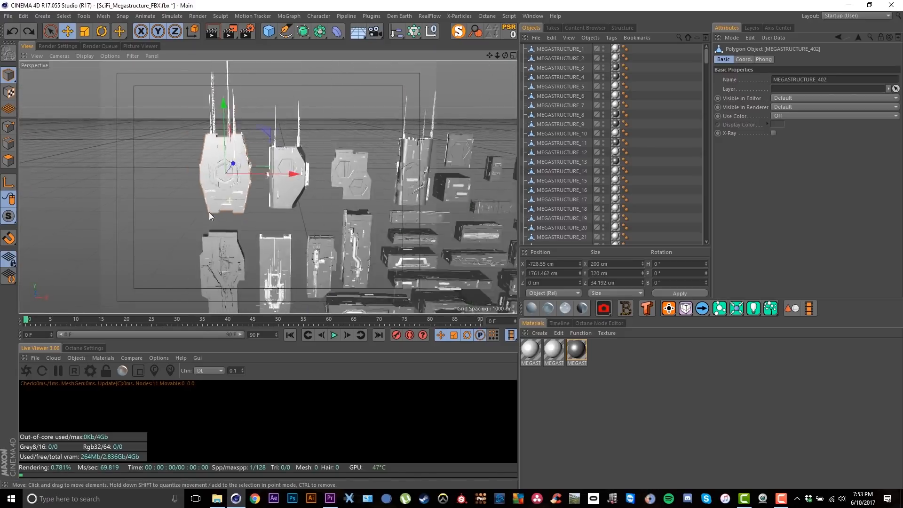
{"action": "right_click_drag", "start_coordinate": [209, 212], "coordinate": [185, 230], "text": "alt"}
{"action": "right_click_drag", "start_coordinate": [219, 189], "coordinate": [266, 189], "text": "alt"}
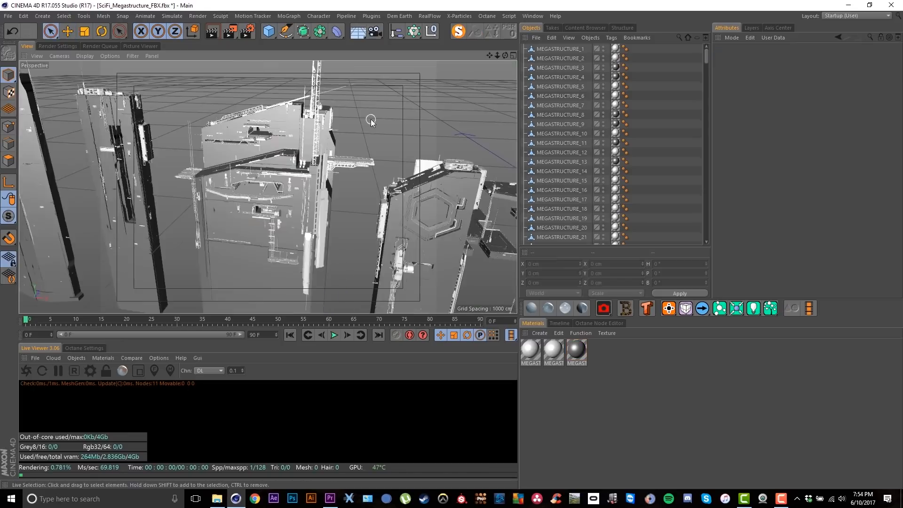
{"action": "mouse_move", "coordinate": [371, 120]}
{"action": "left_mouse_down", "text": "alt"}
{"action": "mouse_move", "coordinate": [370, 143]}
{"action": "mouse_move", "coordinate": [370, 118]}
{"action": "left_mouse_up", "text": "alt"}
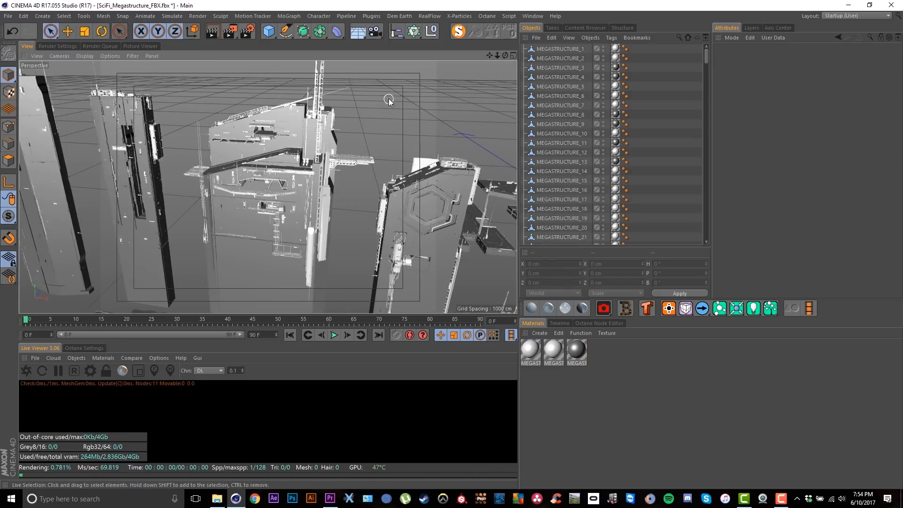
Step: Isolate the tall central tower's pieces MEGASTRUCTURE_484 to 487 with MagicSolo and merge them into one object, deleting the separate originals
{"action": "left_click", "coordinate": [268, 221]}
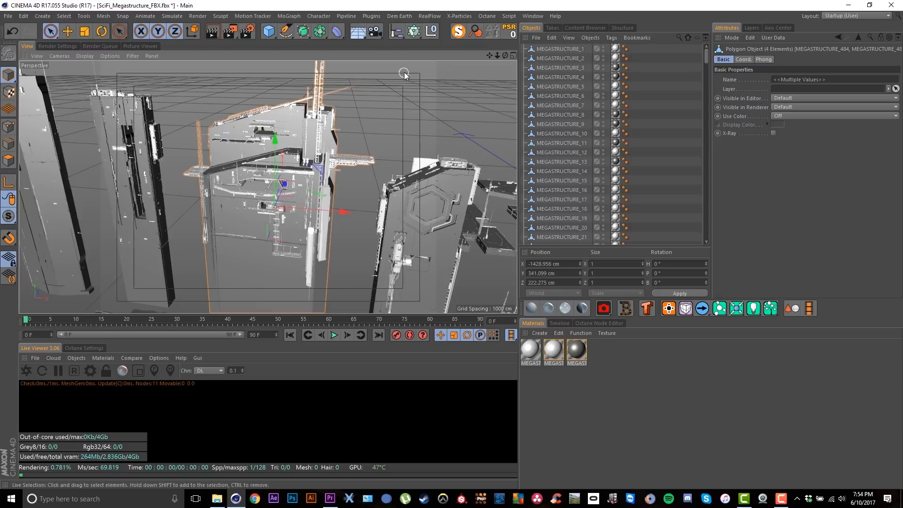
{"action": "left_click", "coordinate": [459, 32]}
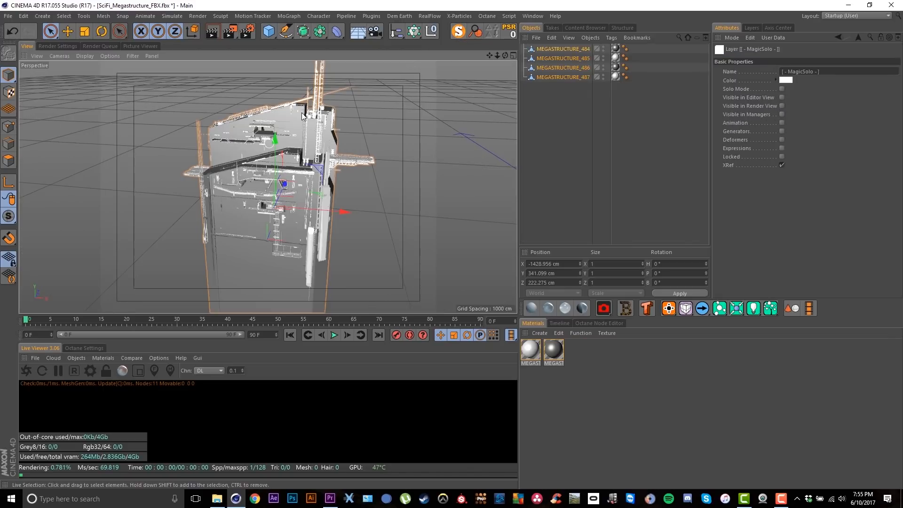
{"action": "left_click_drag", "start_coordinate": [301, 112], "coordinate": [414, 115], "text": "alt"}
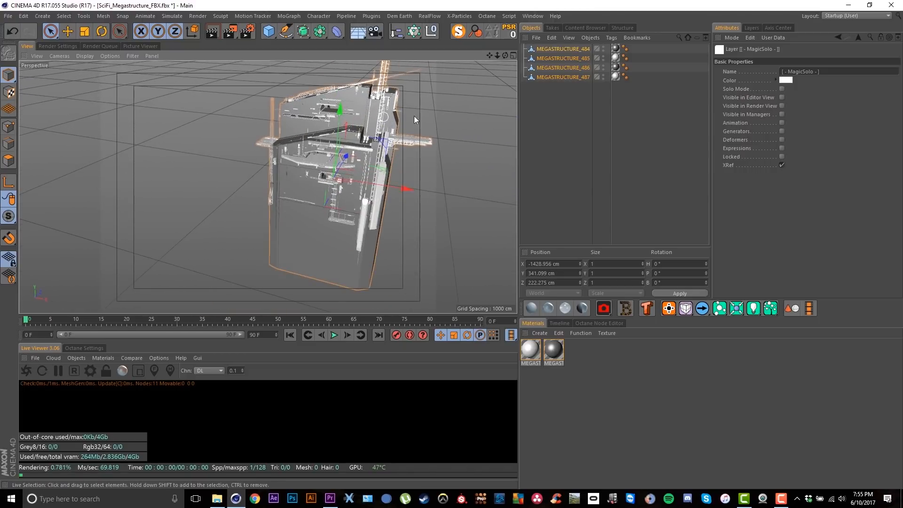
{"action": "right_click", "coordinate": [577, 76]}
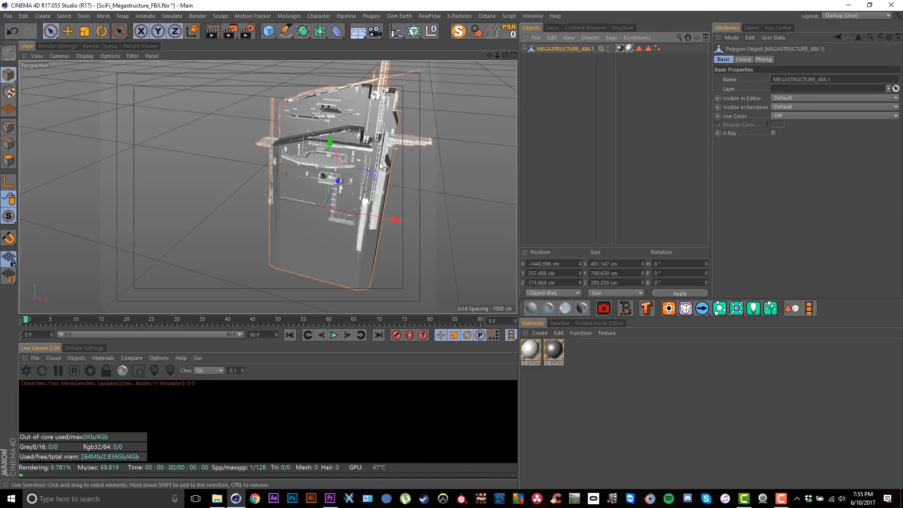
{"action": "scroll", "coordinate": [377, 106], "scroll_direction": "down", "scroll_amount": 1}
{"action": "left_click", "coordinate": [542, 80]}
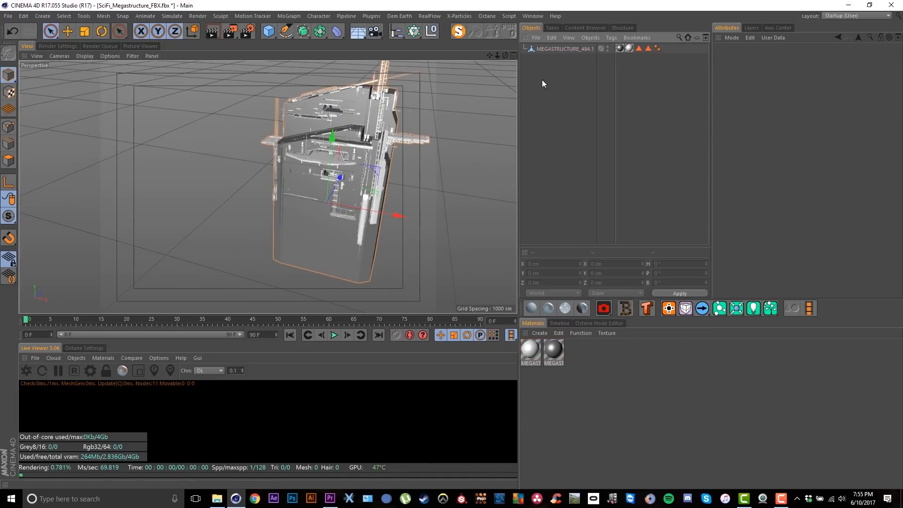
Step: Move the merged tower's axis to its base centre with Axis Center, using all points and Y at -100%
{"action": "left_click", "coordinate": [543, 49]}
{"action": "left_click_drag", "start_coordinate": [254, 136], "coordinate": [212, 128], "text": "alt"}
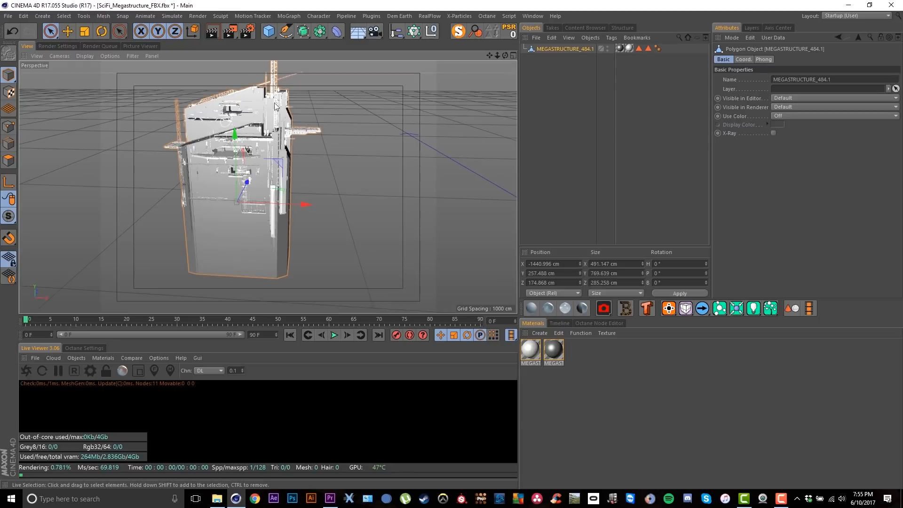
{"action": "left_click", "coordinate": [774, 28]}
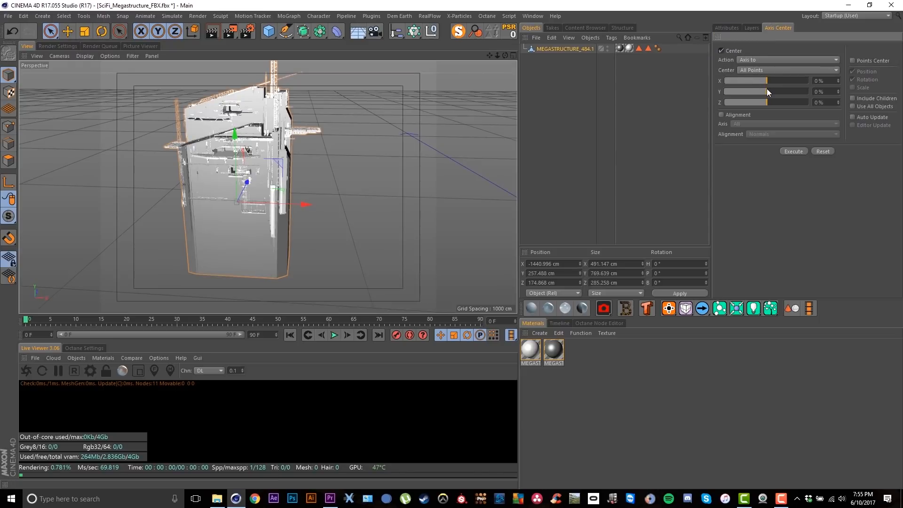
{"action": "left_click_drag", "start_coordinate": [767, 89], "coordinate": [714, 93]}
{"action": "left_click", "coordinate": [790, 152]}
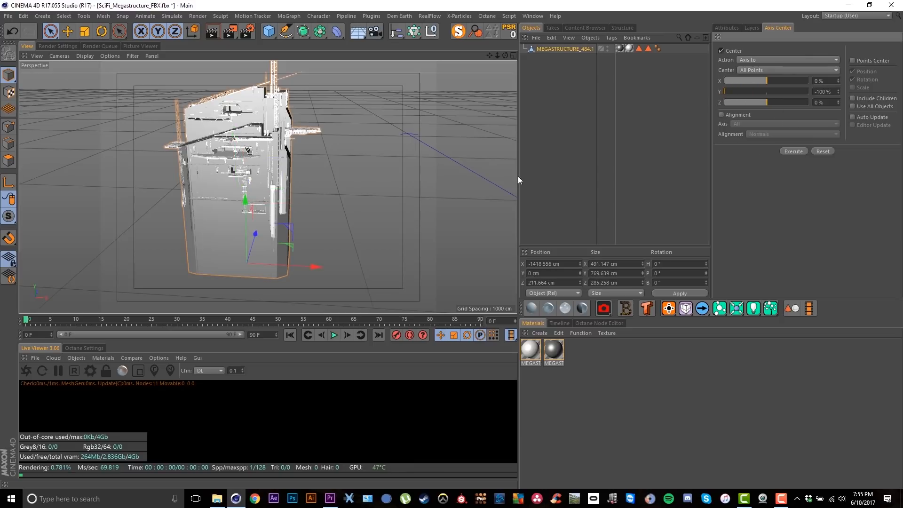
{"action": "left_click_drag", "start_coordinate": [508, 184], "coordinate": [348, 96], "text": "alt"}
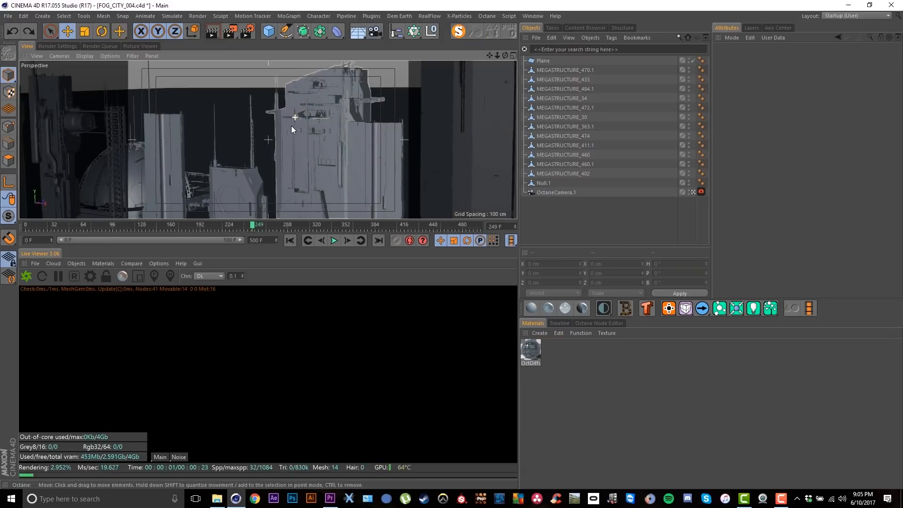
Step: Add an Octane texture environment to the FOG_CITY_004 scene
{"action": "right_click_drag", "start_coordinate": [283, 140], "coordinate": [254, 177], "text": "alt"}
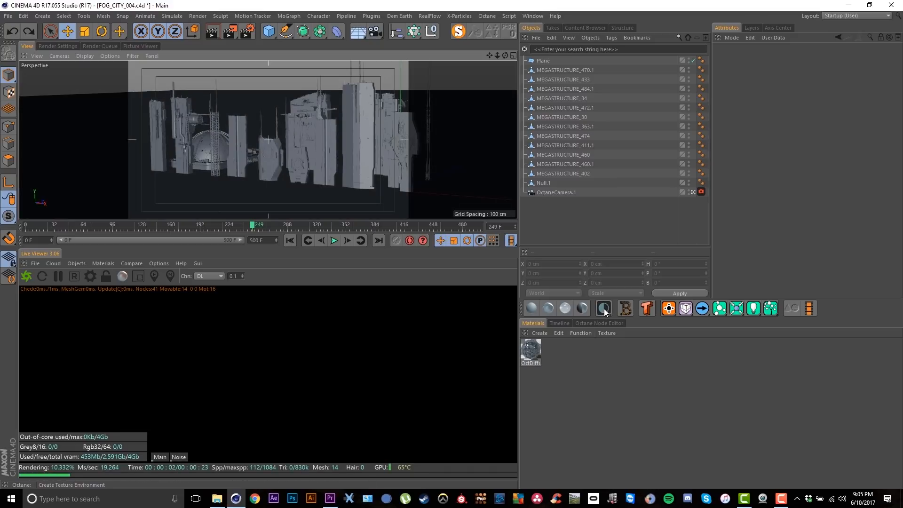
{"action": "left_click", "coordinate": [103, 264]}
{"action": "left_click", "coordinate": [76, 263]}
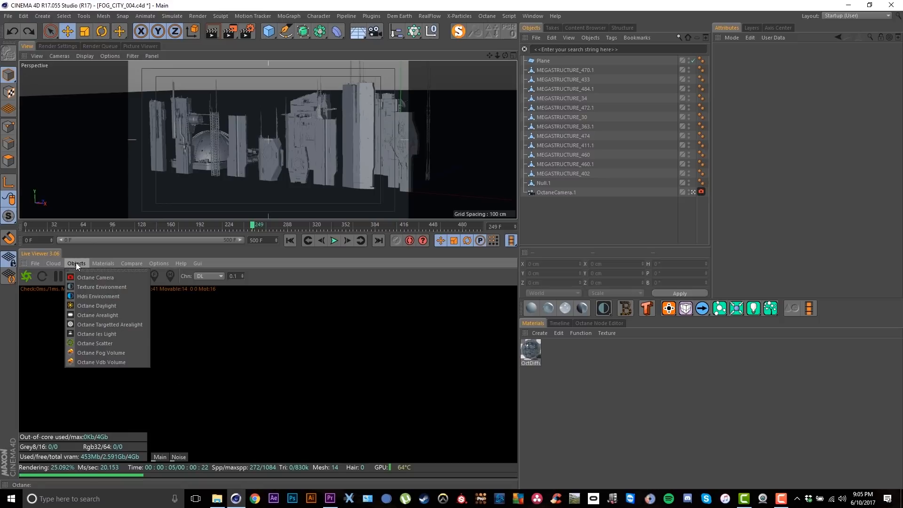
{"action": "left_click", "coordinate": [86, 287]}
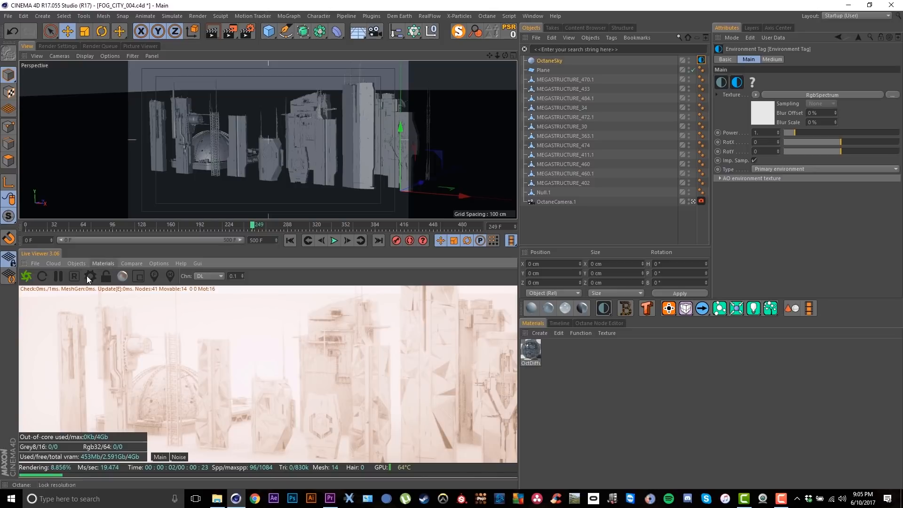
Step: Darken the environment's RgbSpectrum colour to about 0.068 in the red, green and blue channels
{"action": "left_click", "coordinate": [762, 109]}
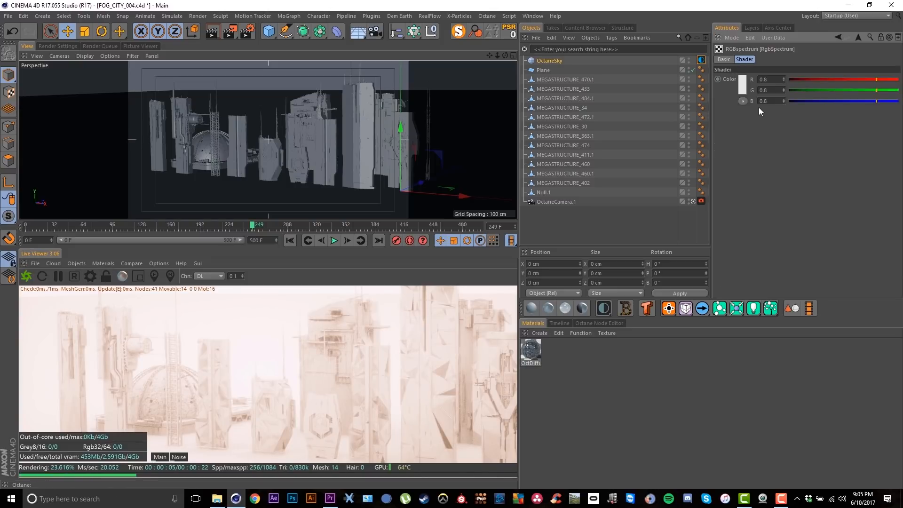
{"action": "left_click", "coordinate": [744, 87]}
{"action": "left_click_drag", "start_coordinate": [727, 106], "coordinate": [744, 108]}
{"action": "left_click", "coordinate": [734, 120]}
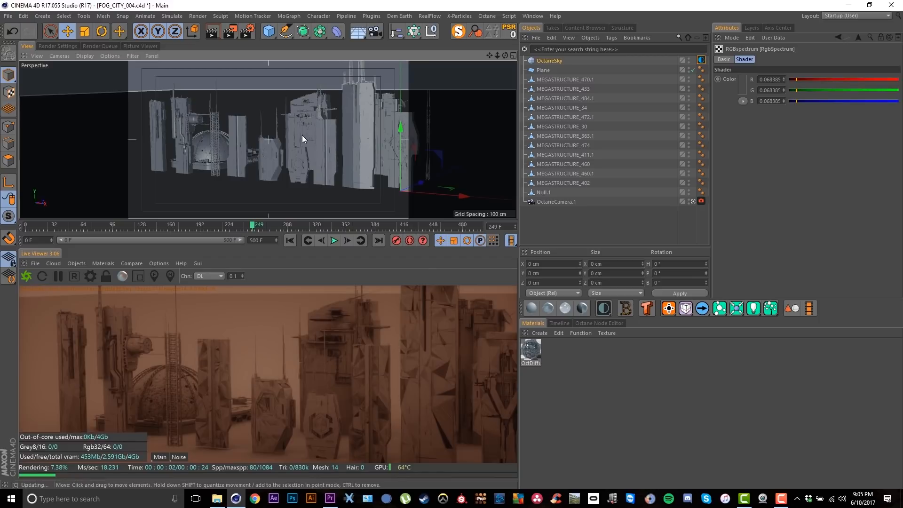
Step: Raise the Directlighting kernel's Ray epsilon slightly in the Octane render settings
{"action": "mouse_move", "coordinate": [302, 135]}
{"action": "left_mouse_down", "text": "alt"}
{"action": "mouse_move", "coordinate": [263, 123]}
{"action": "mouse_move", "coordinate": [289, 136]}
{"action": "left_mouse_up", "text": "alt"}
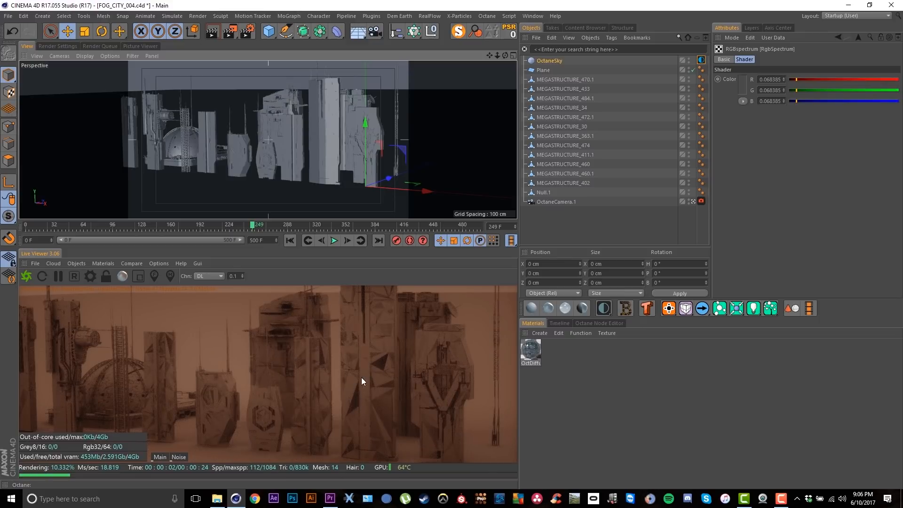
{"action": "left_click", "coordinate": [90, 279]}
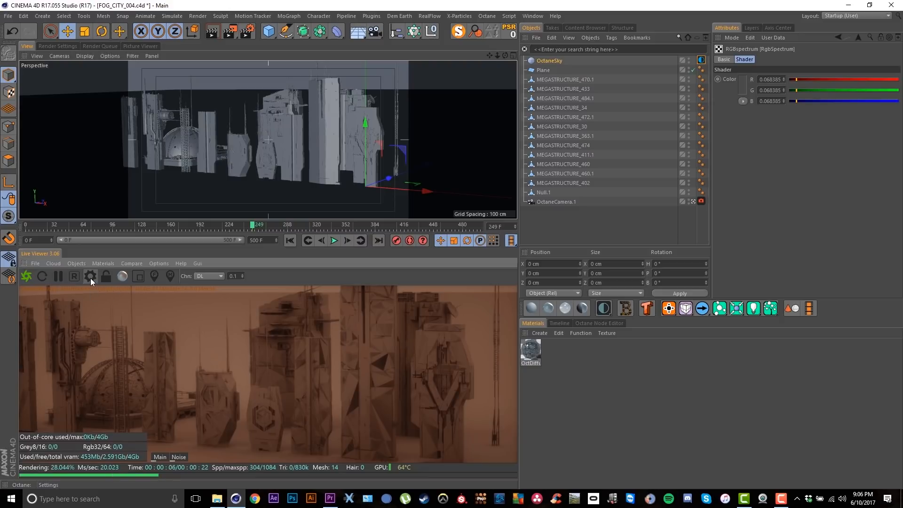
{"action": "left_click_drag", "start_coordinate": [129, 8], "coordinate": [471, 29]}
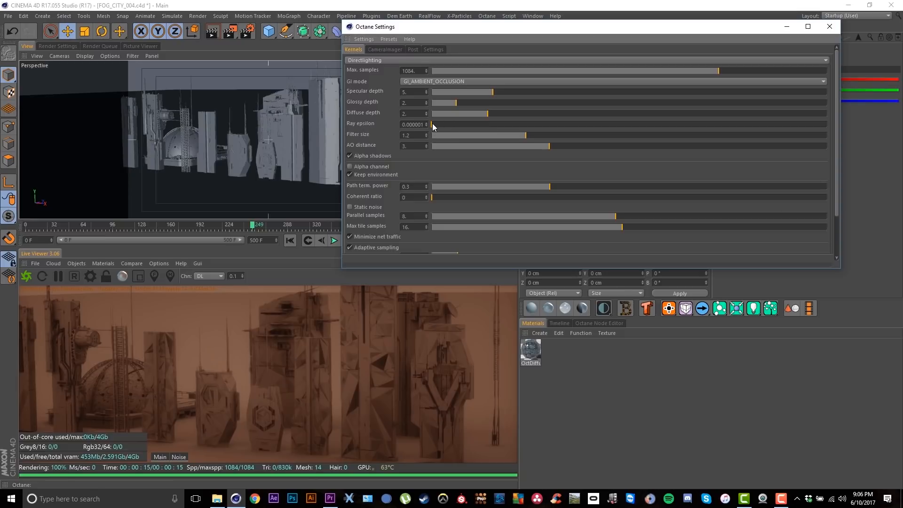
{"action": "left_click_drag", "start_coordinate": [433, 124], "coordinate": [433, 123]}
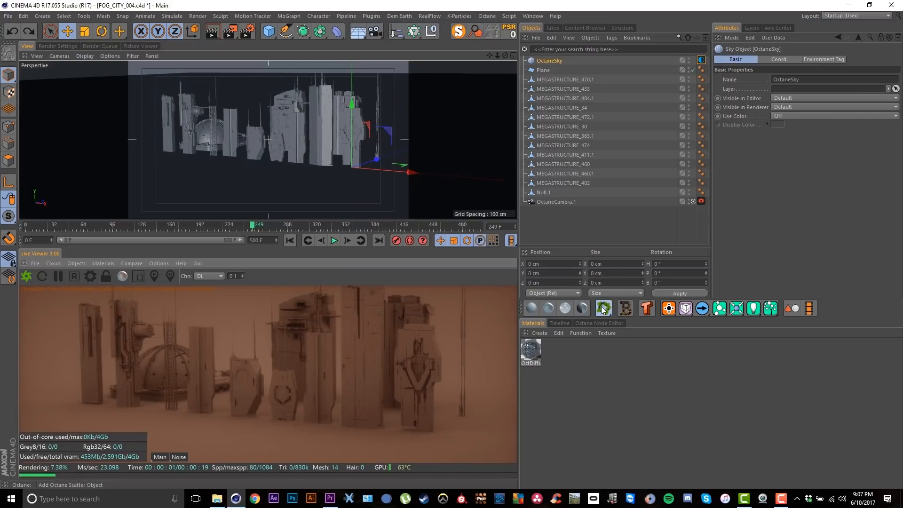
Step: Add an Octane Scatter object and nest all twelve building models, MEGASTRUCTURE_470.1 through MEGASTRUCTURE_402, under it
{"action": "left_click", "coordinate": [603, 309]}
{"action": "left_click", "coordinate": [659, 427]}
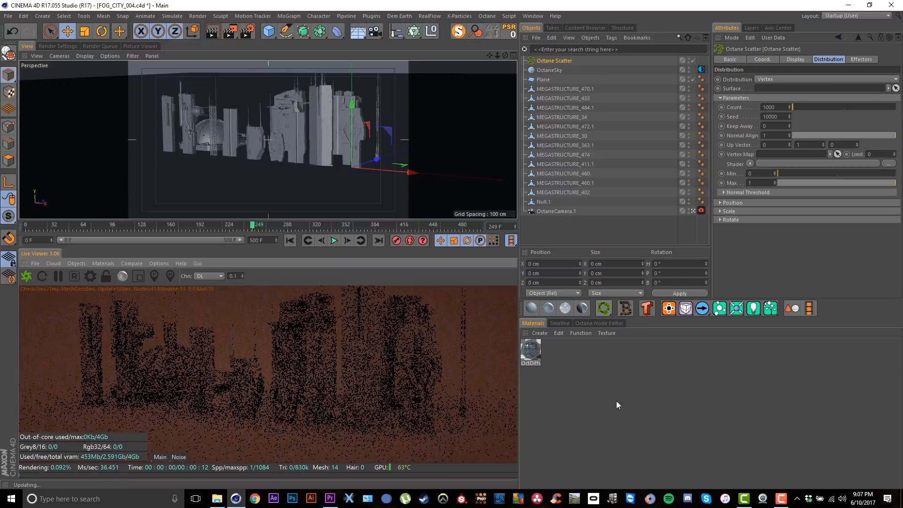
{"action": "left_click", "coordinate": [81, 263]}
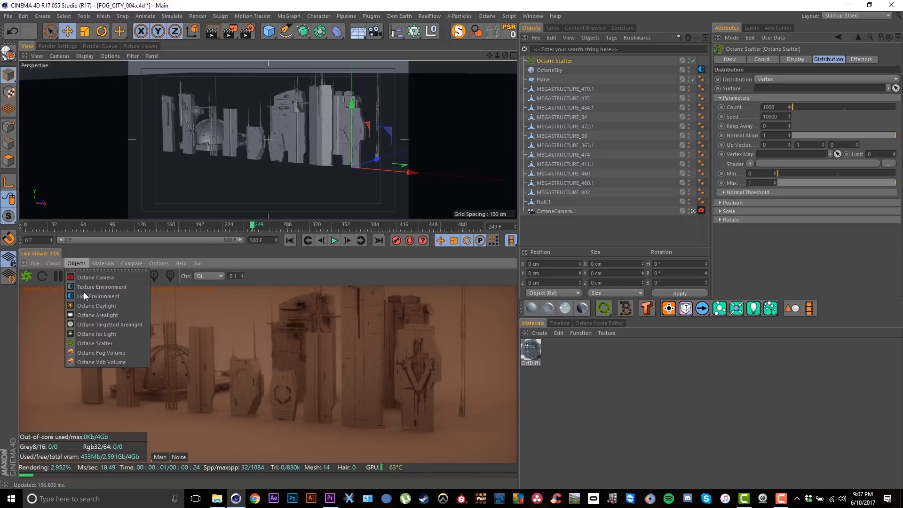
{"action": "left_click", "coordinate": [613, 150]}
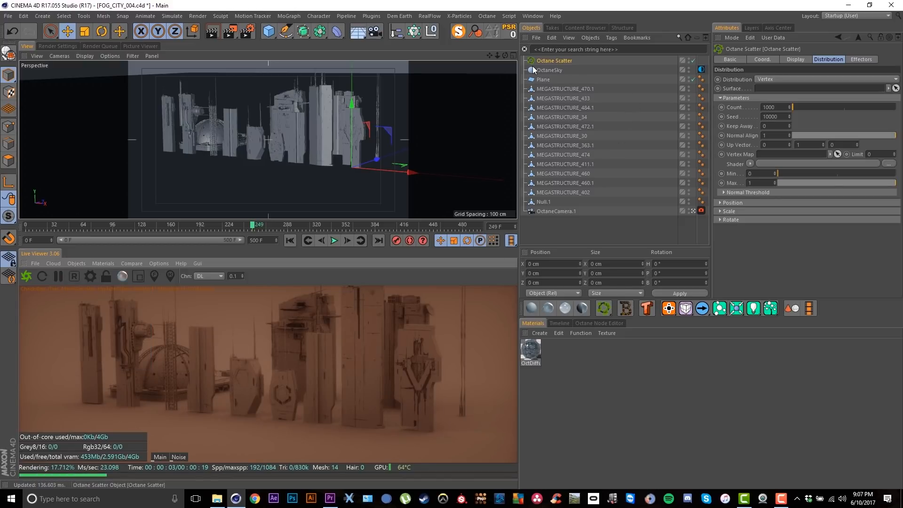
{"action": "left_click", "coordinate": [553, 90]}
{"action": "left_click", "coordinate": [558, 191], "text": "shift"}
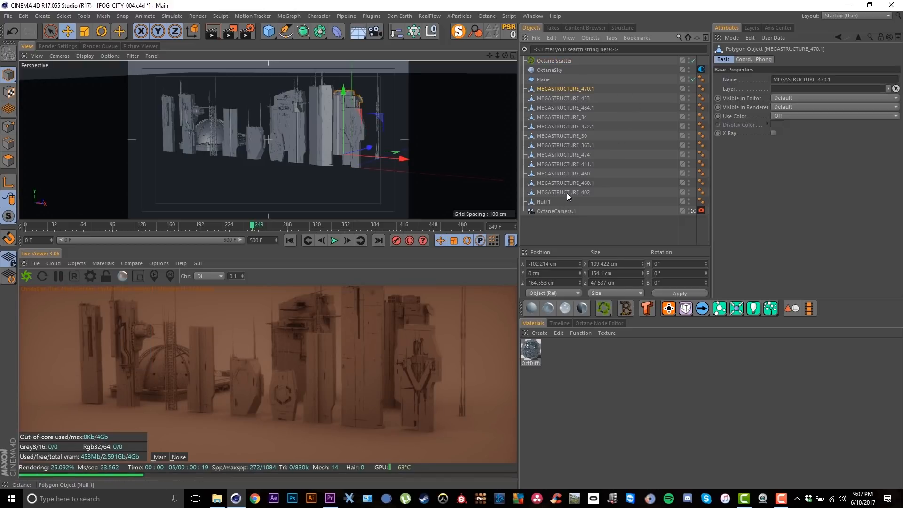
{"action": "left_click_drag", "start_coordinate": [561, 118], "coordinate": [541, 60]}
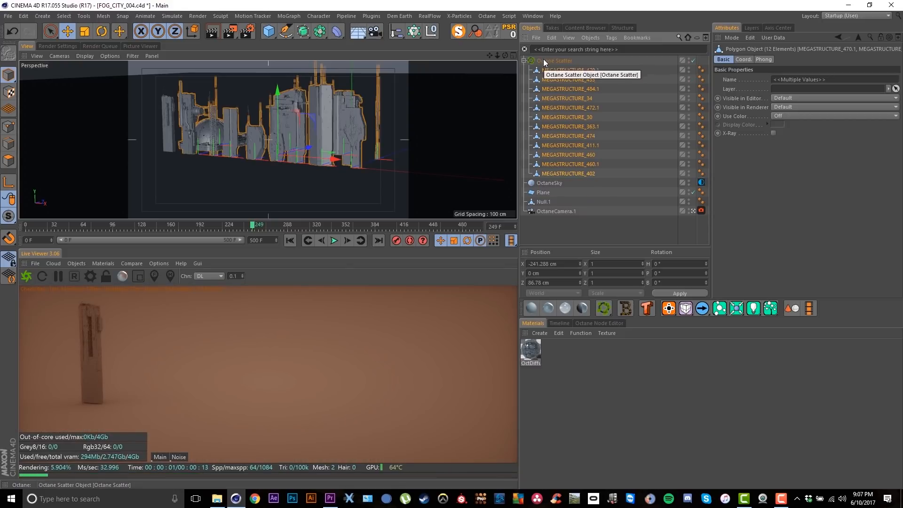
Step: Assign the ground Plane as the Octane Scatter's distribution surface
{"action": "left_click", "coordinate": [548, 62]}
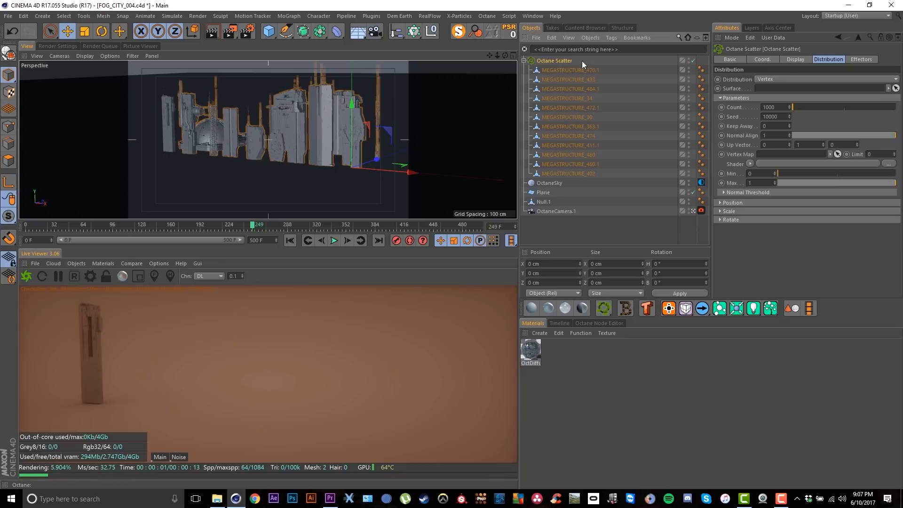
{"action": "left_click", "coordinate": [546, 192]}
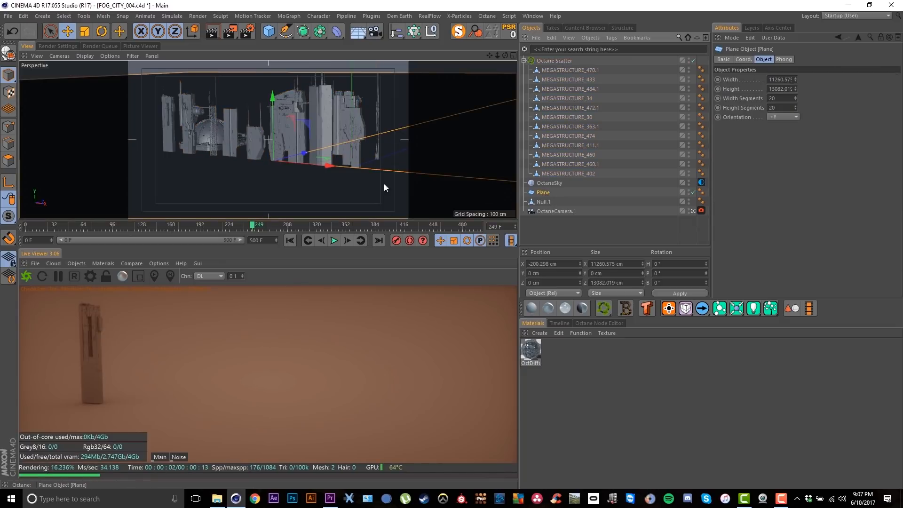
{"action": "left_click", "coordinate": [554, 64]}
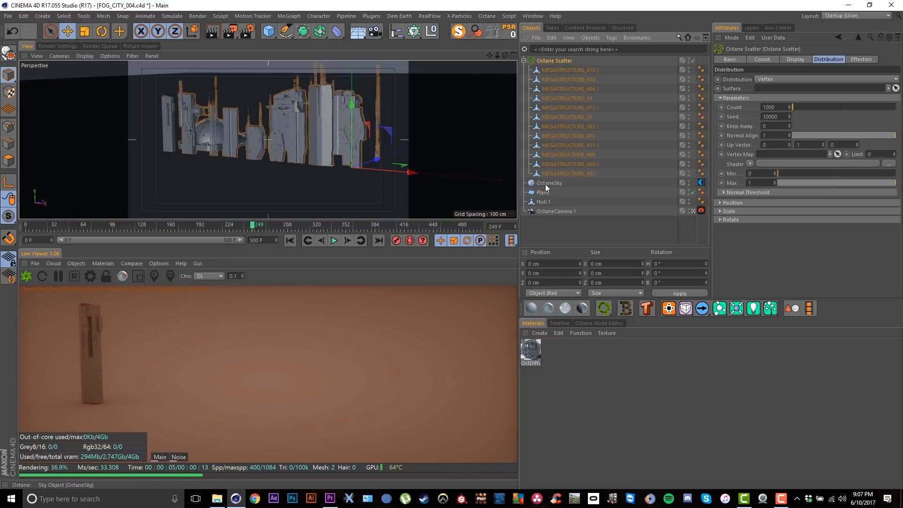
{"action": "left_click_drag", "start_coordinate": [542, 195], "coordinate": [776, 91]}
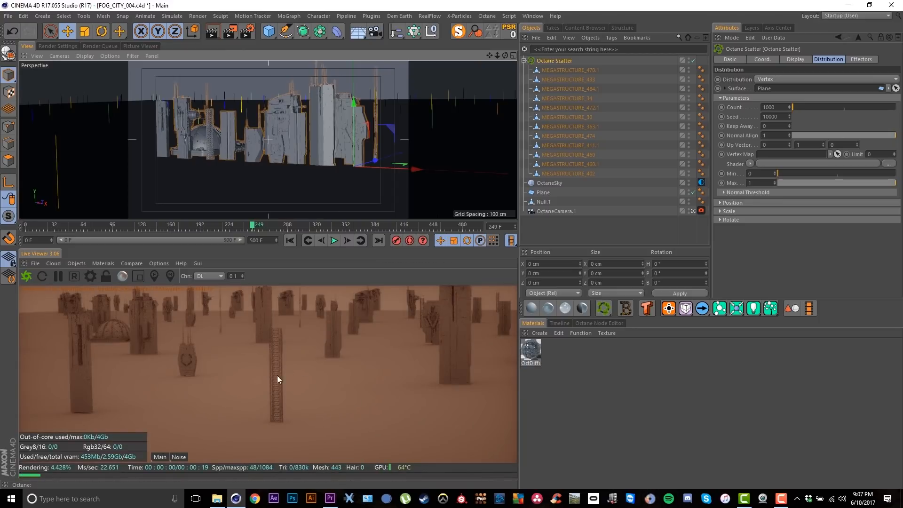
Step: Switch the Octane Scatter's distribution from Vertex to Surface and set its count to 10000
{"action": "left_click", "coordinate": [775, 79]}
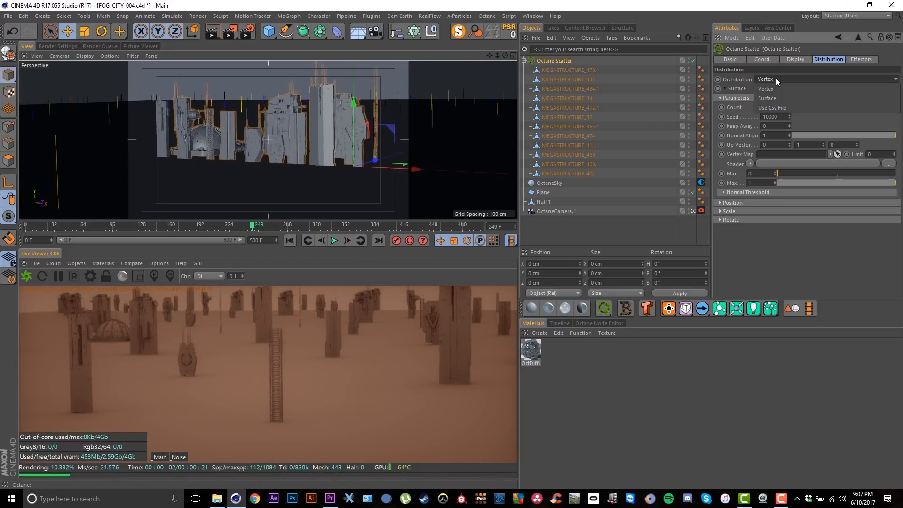
{"action": "left_click", "coordinate": [774, 97]}
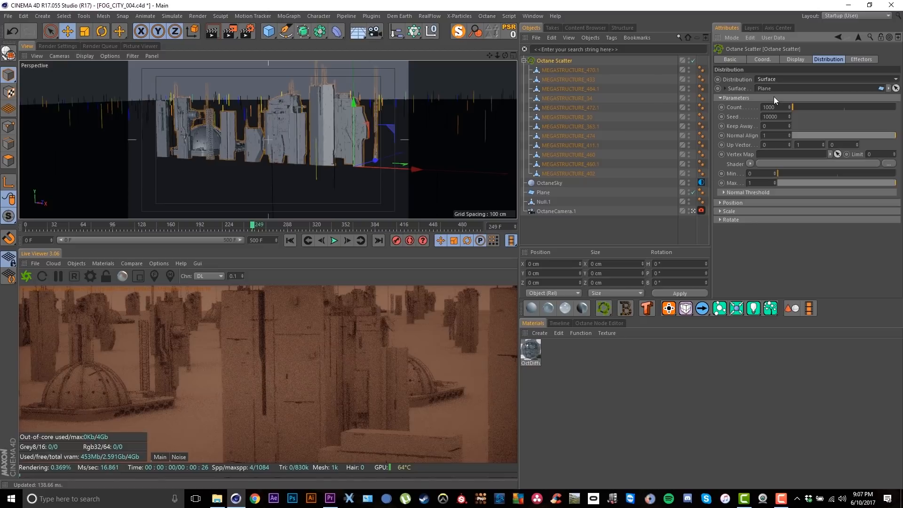
{"action": "right_click_drag", "start_coordinate": [350, 104], "coordinate": [208, 177], "text": "alt"}
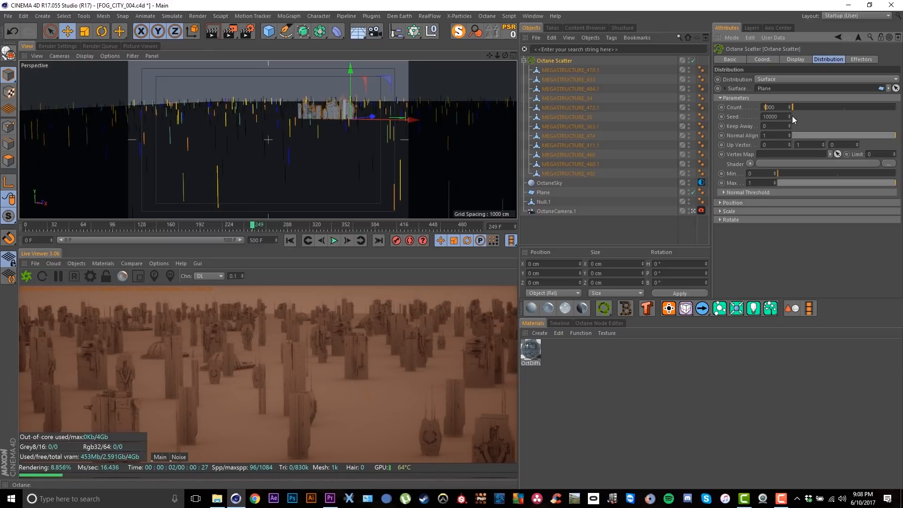
{"action": "type", "text": "0"}
{"action": "key", "text": "Return"}
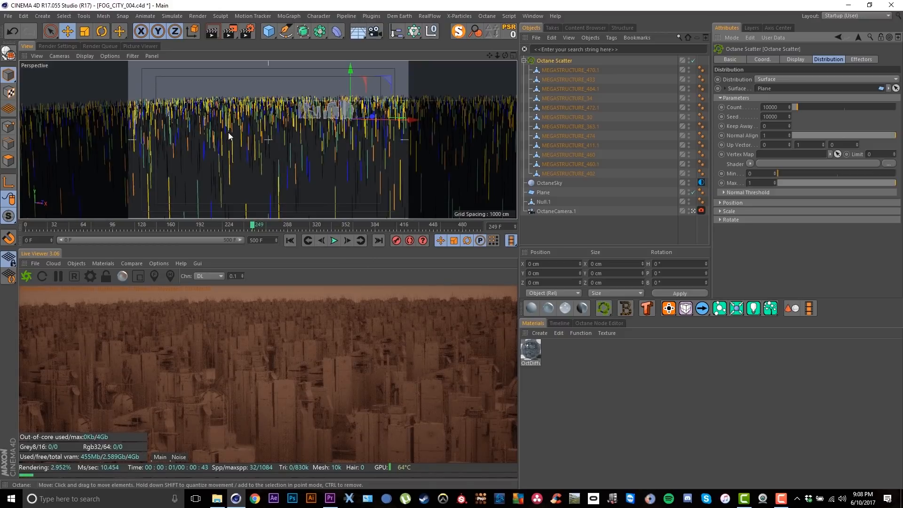
{"action": "left_click_drag", "start_coordinate": [228, 133], "coordinate": [238, 132], "text": "alt"}
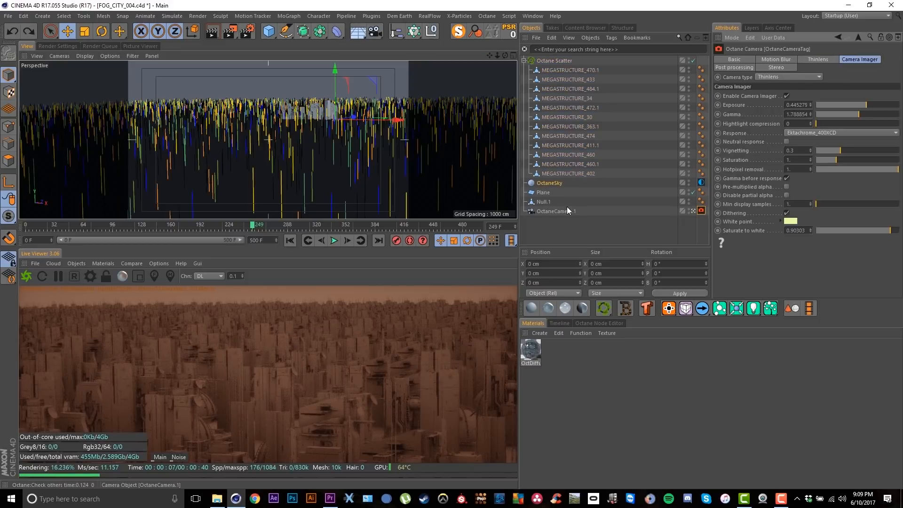
Step: Brighten the OctaneSky environment's RgbSpectrum texture colour to a value of 44%
{"action": "key", "text": "ctrl+z"}
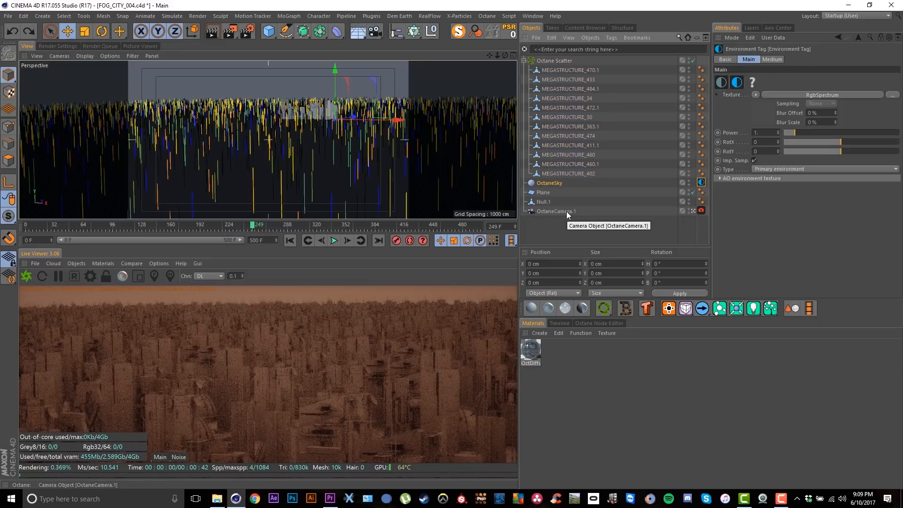
{"action": "left_click", "coordinate": [772, 95]}
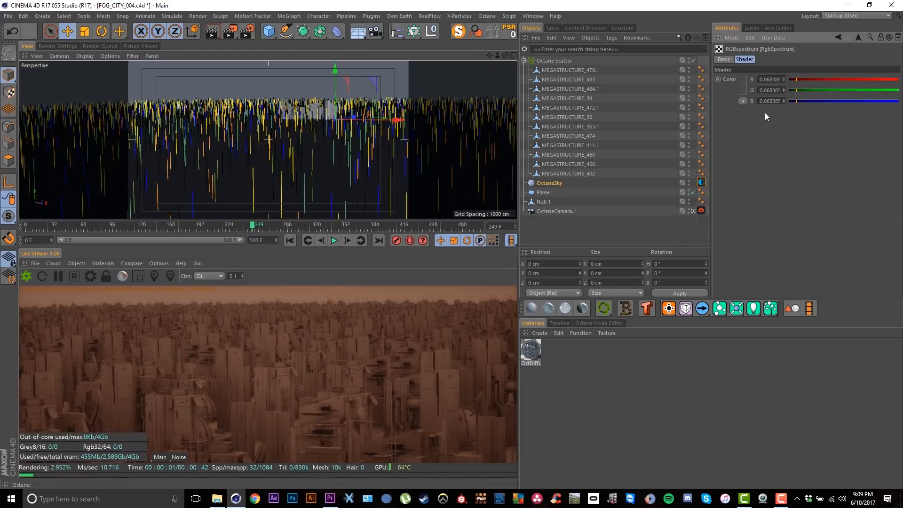
{"action": "left_click", "coordinate": [745, 84]}
{"action": "key", "text": "Escape"}
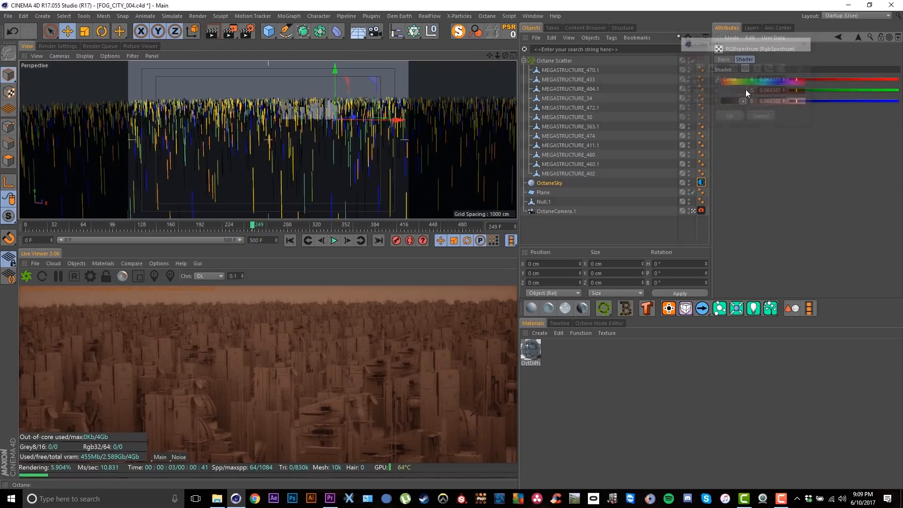
{"action": "left_click", "coordinate": [745, 88]}
{"action": "left_click_drag", "start_coordinate": [753, 107], "coordinate": [758, 107]}
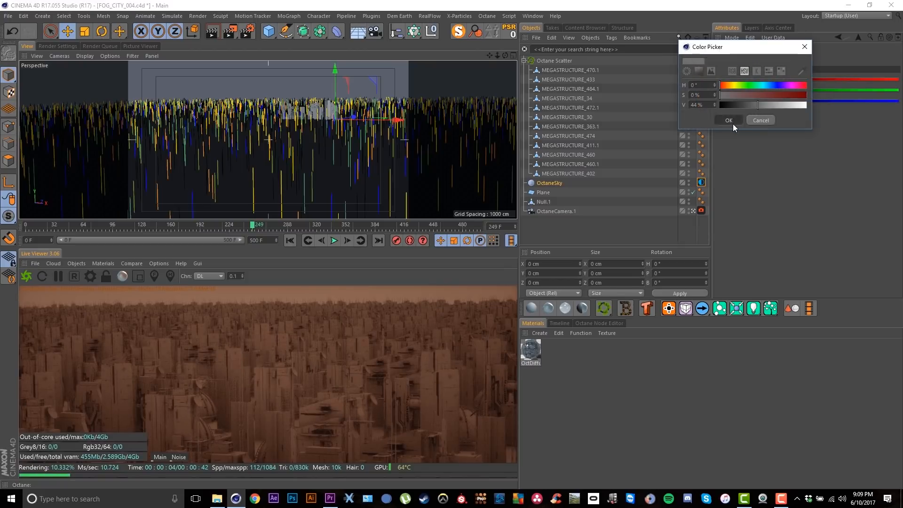
{"action": "left_click", "coordinate": [732, 122]}
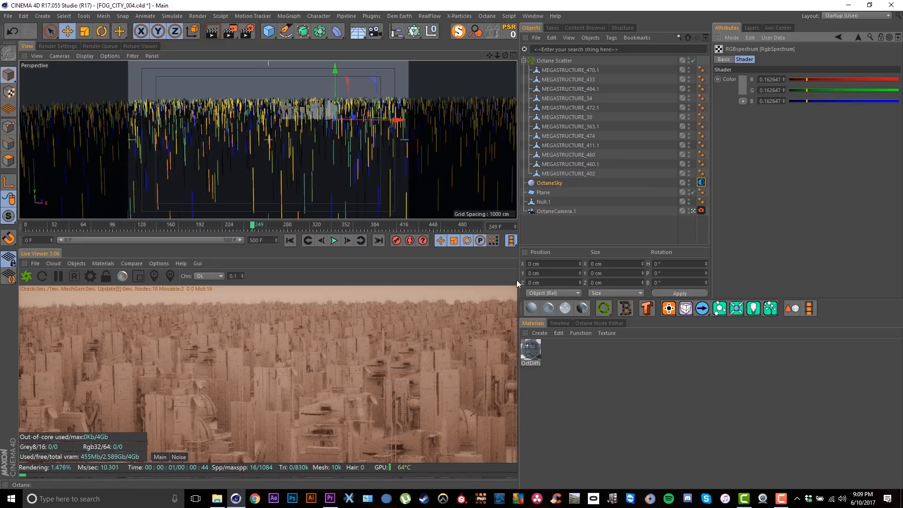
Step: Lower the gamma in the OctaneCamera's imager settings to about 1.43
{"action": "left_click", "coordinate": [701, 210]}
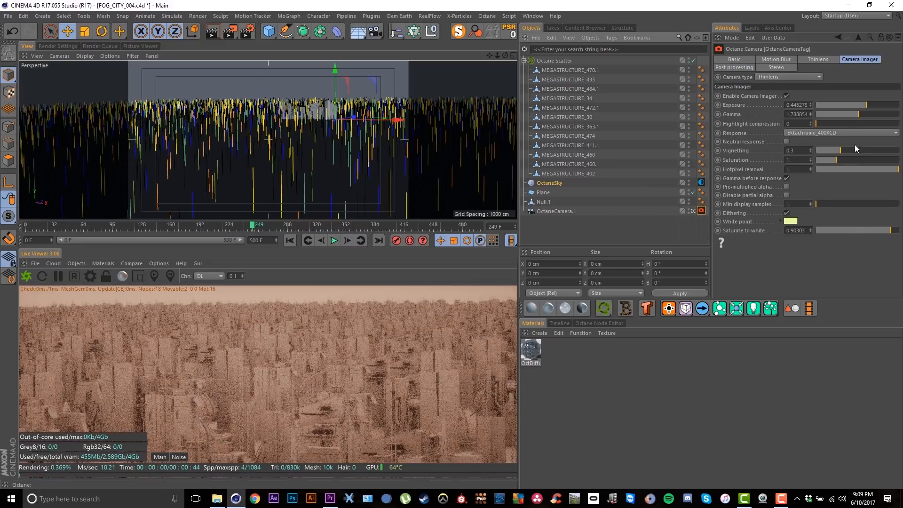
{"action": "left_click_drag", "start_coordinate": [858, 118], "coordinate": [856, 120]}
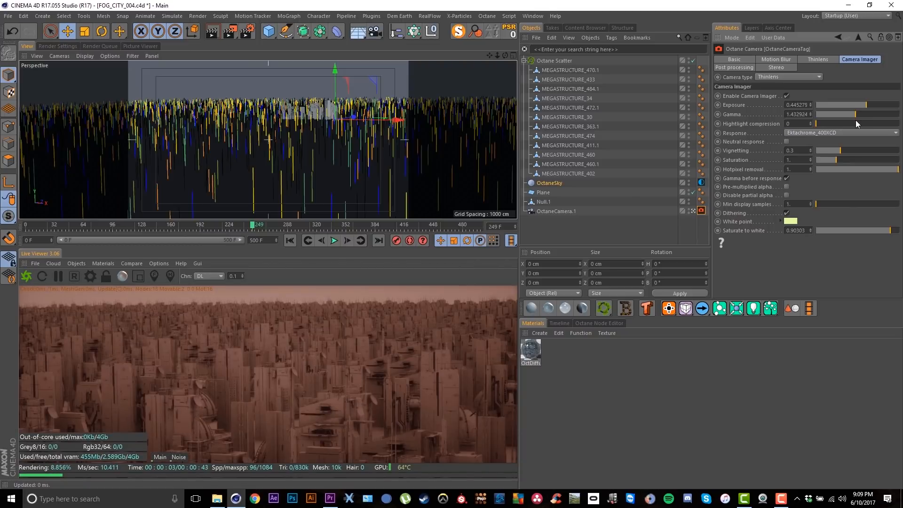
Step: Shift the camera imager's white point hue to a warmer pale yellow and raise the exposure to about 0.56
{"action": "left_click", "coordinate": [790, 221]}
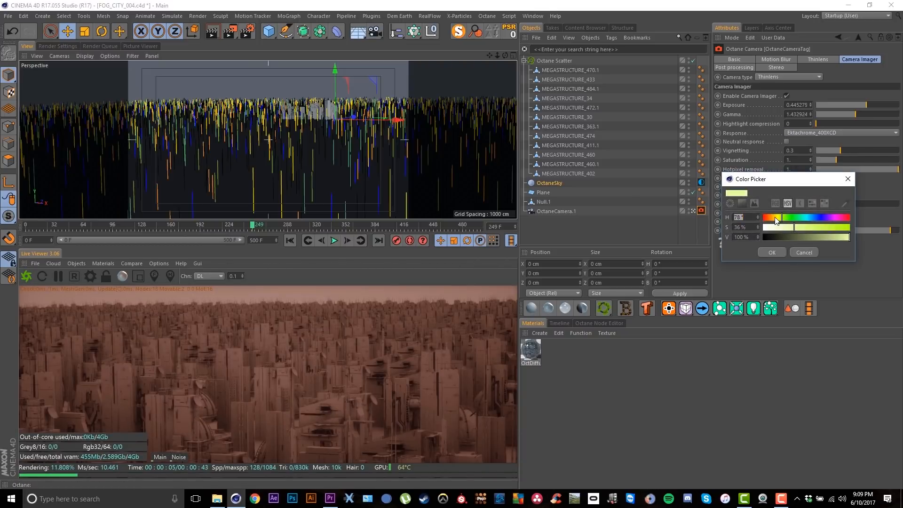
{"action": "left_click", "coordinate": [778, 220]}
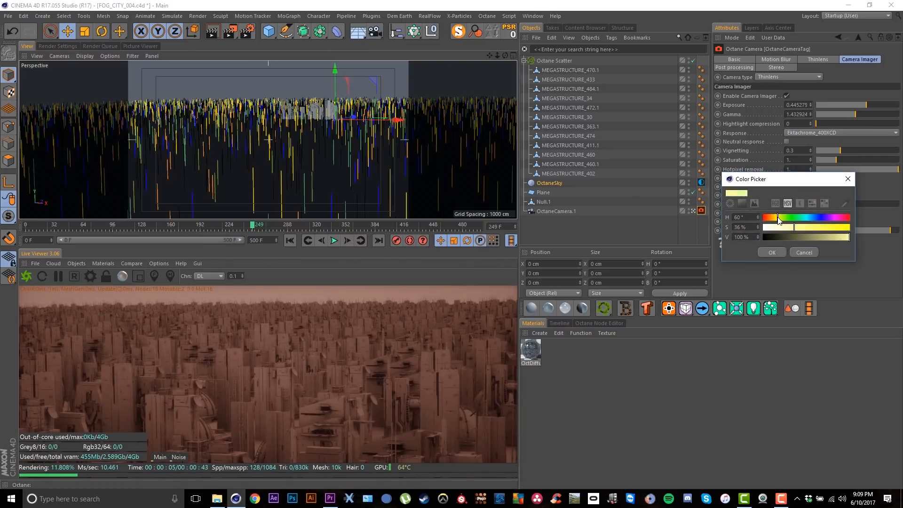
{"action": "left_click", "coordinate": [771, 253]}
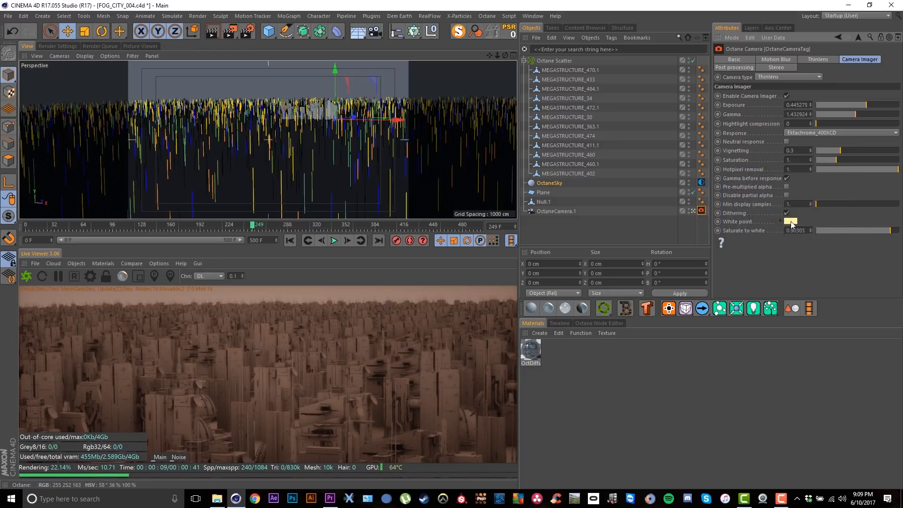
{"action": "left_click", "coordinate": [791, 221]}
{"action": "left_click", "coordinate": [777, 222]}
{"action": "left_click", "coordinate": [777, 255]}
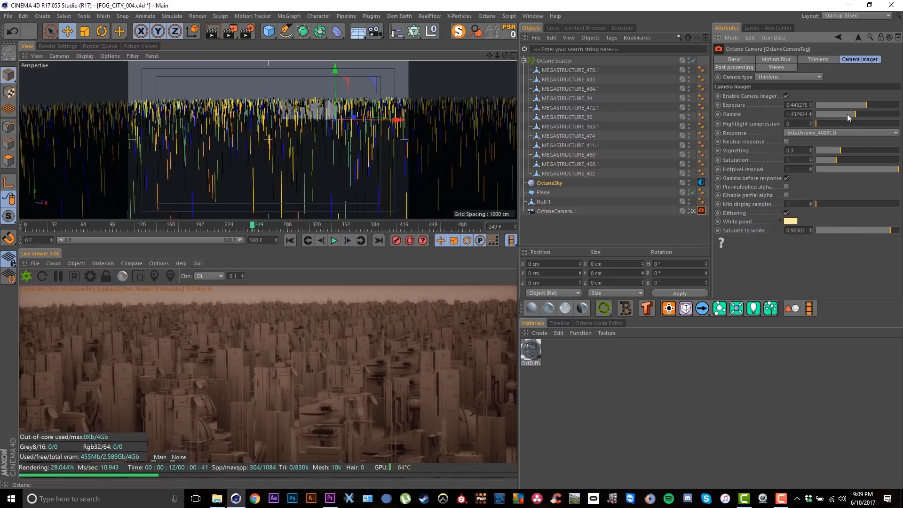
{"action": "left_click_drag", "start_coordinate": [867, 106], "coordinate": [869, 108]}
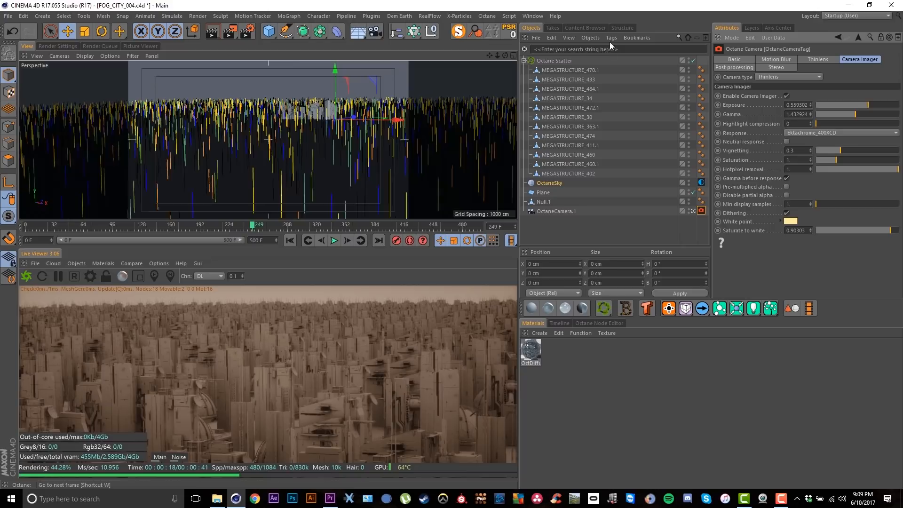
Step: Add a MoGraph Random effector to the scene
{"action": "left_click", "coordinate": [564, 64]}
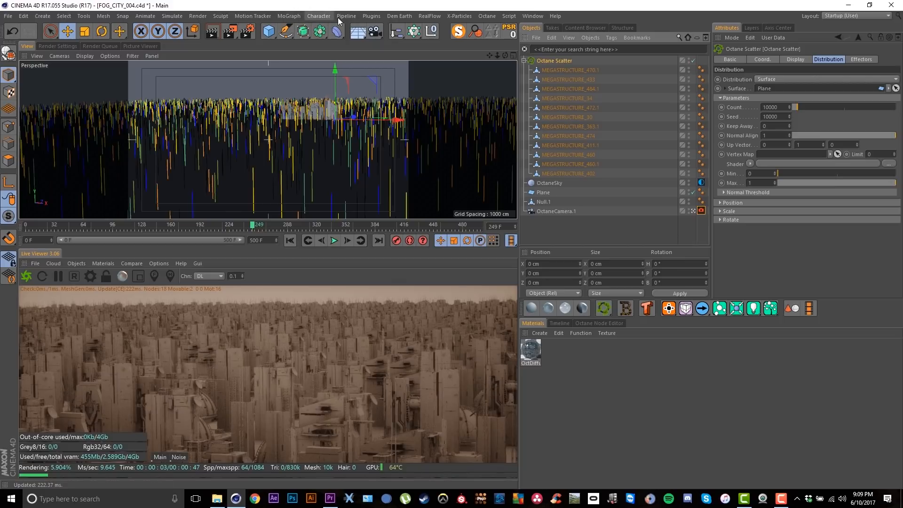
{"action": "left_click", "coordinate": [288, 16]}
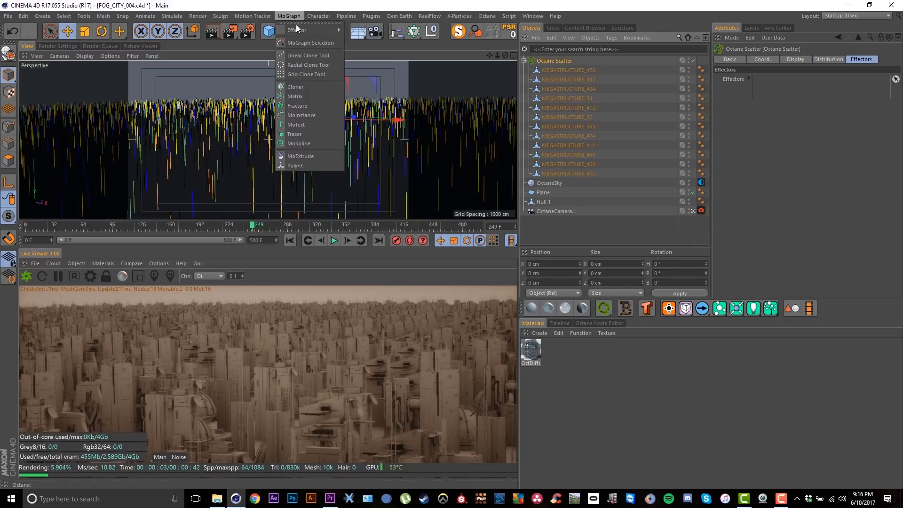
{"action": "mouse_move", "coordinate": [294, 29]}
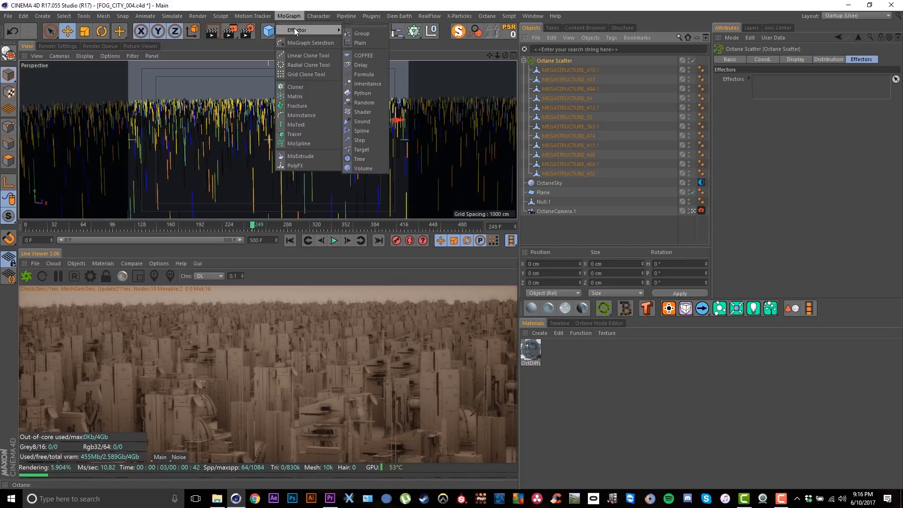
{"action": "left_click", "coordinate": [365, 102]}
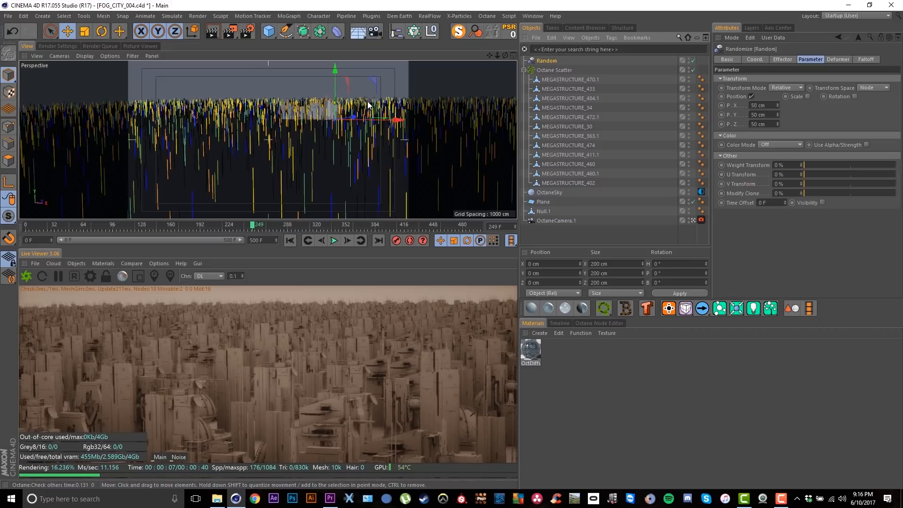
Step: Assign the Random effector to the Octane Scatter's Effectors list
{"action": "left_click", "coordinate": [557, 70]}
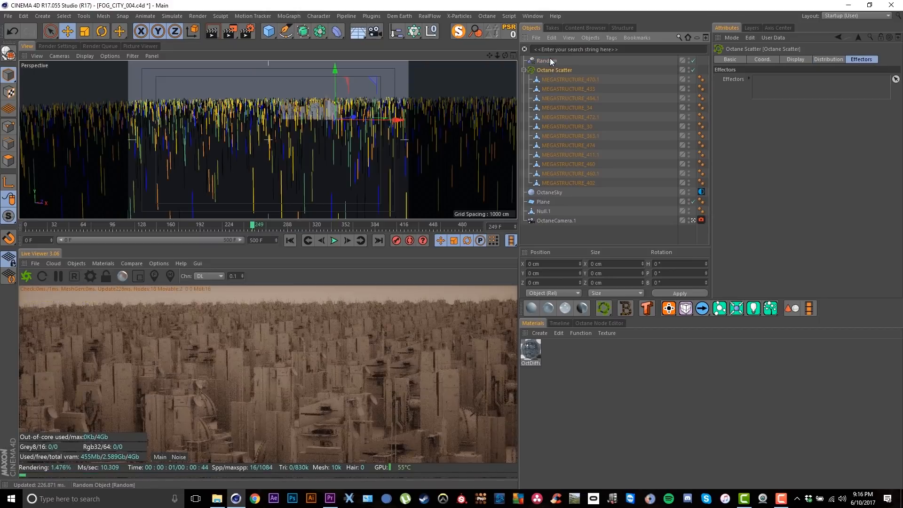
{"action": "left_click", "coordinate": [563, 70]}
{"action": "left_click", "coordinate": [541, 60]}
{"action": "left_click", "coordinate": [541, 69]}
{"action": "left_click_drag", "start_coordinate": [541, 61], "coordinate": [775, 84]}
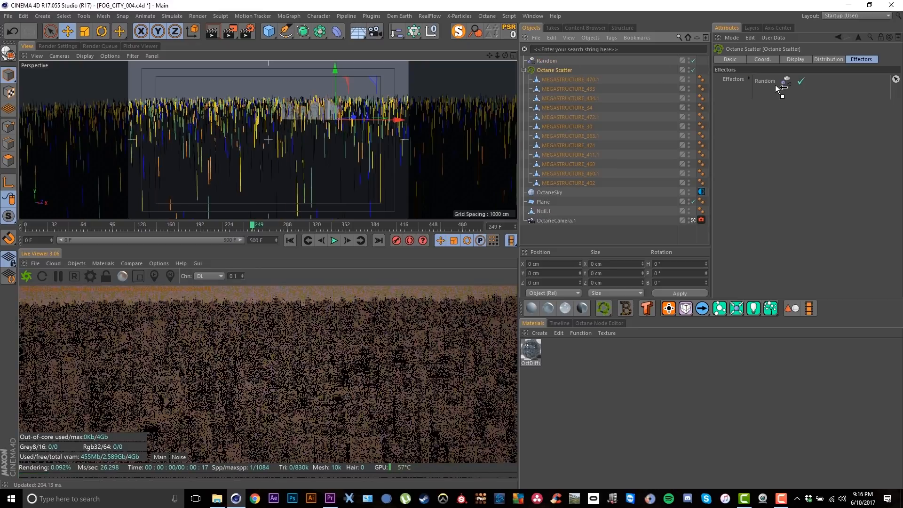
Step: Disable position and enable rotation in the Random effector's transform parameters
{"action": "left_click", "coordinate": [546, 60]}
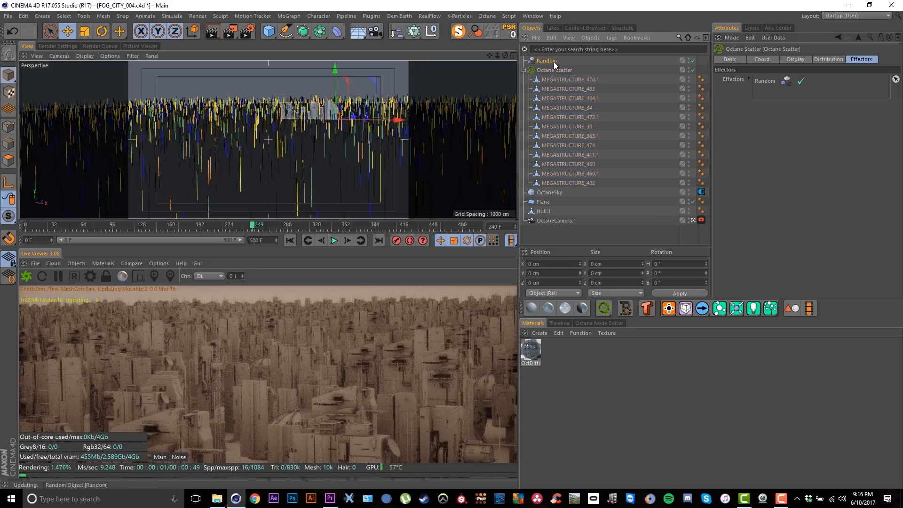
{"action": "left_click", "coordinate": [752, 96]}
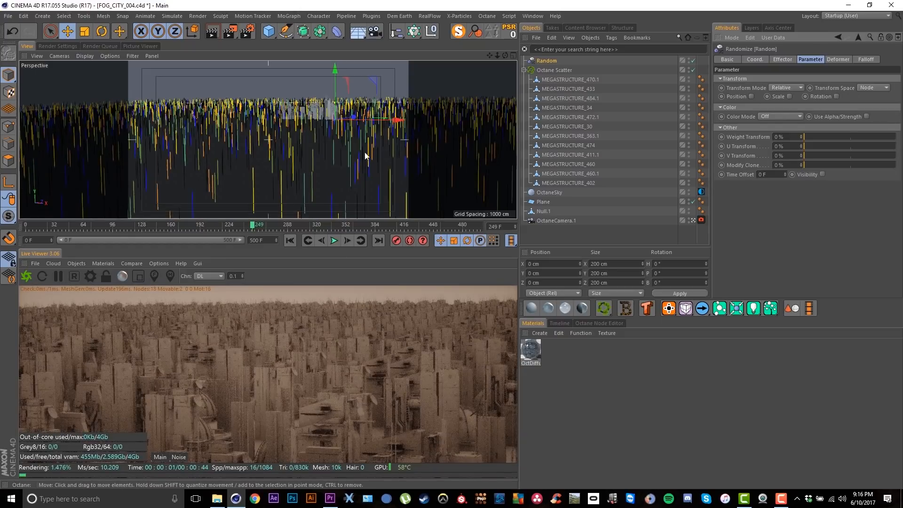
{"action": "left_click", "coordinate": [837, 96]}
Step: Try a 360° bank rotation (R.B) on the Random effector and undo it
{"action": "left_click", "coordinate": [846, 124]}
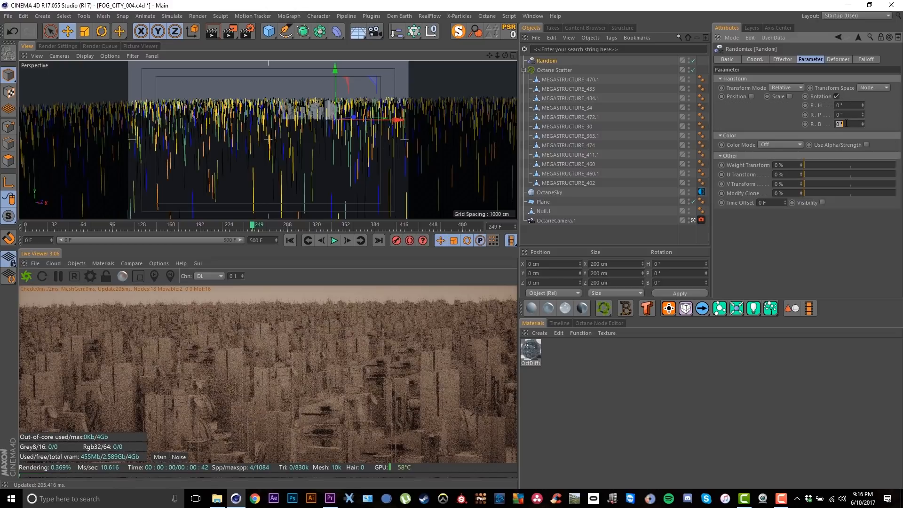
{"action": "type", "text": "360"}
{"action": "key", "text": "Return"}
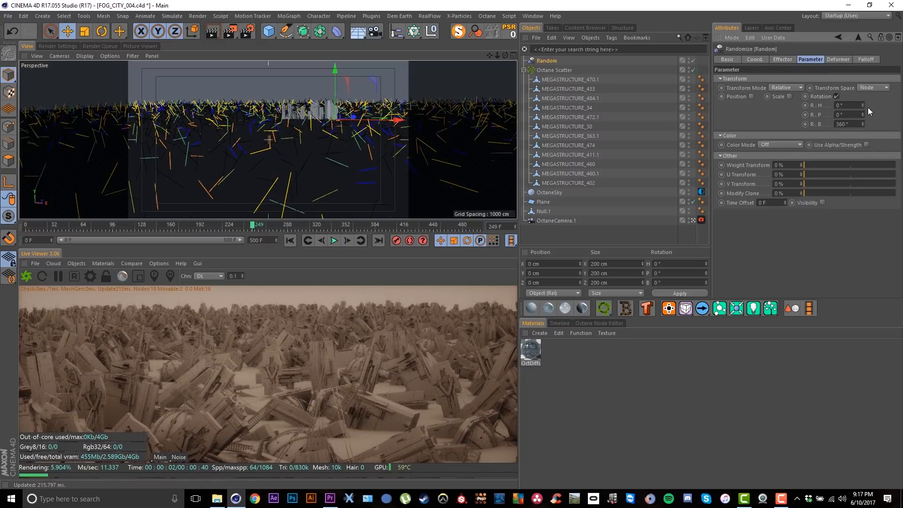
{"action": "key", "text": "ctrl+z"}
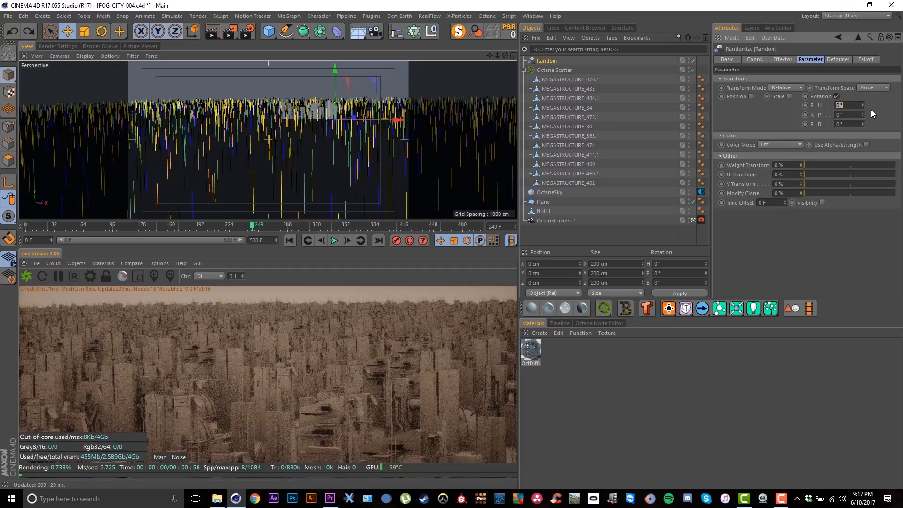
Step: Set the Random effector's heading rotation (R.H) to 360°
{"action": "type", "text": "360"}
{"action": "key", "text": "Return"}
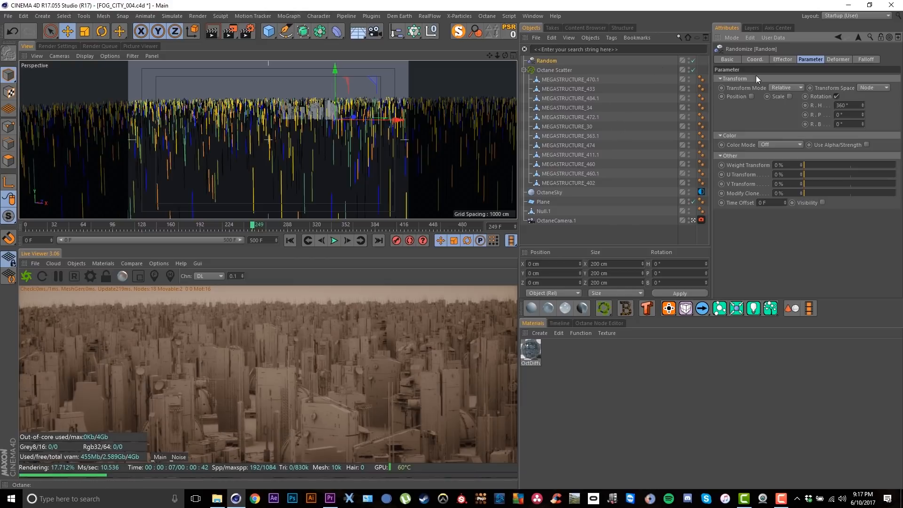
Step: Enable uniform scale on the Random effector and set the scale to -0.5
{"action": "left_click", "coordinate": [790, 96]}
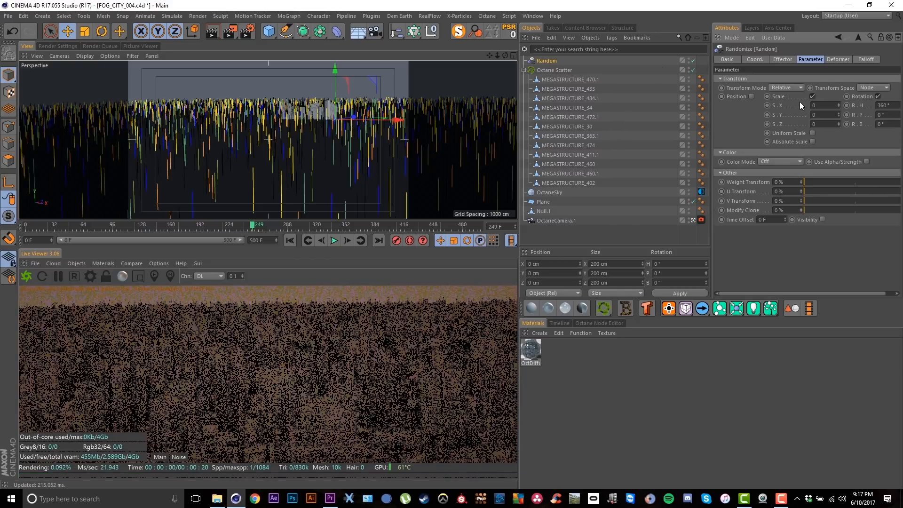
{"action": "left_click", "coordinate": [814, 133]}
{"action": "left_click", "coordinate": [819, 106]}
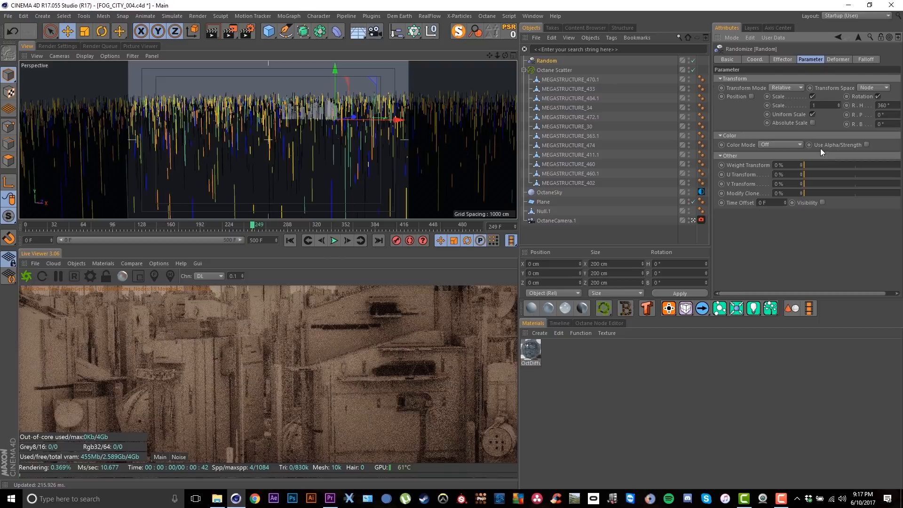
{"action": "double_click", "coordinate": [824, 105]}
{"action": "type", "text": "-0.5"}
{"action": "key", "text": "Return"}
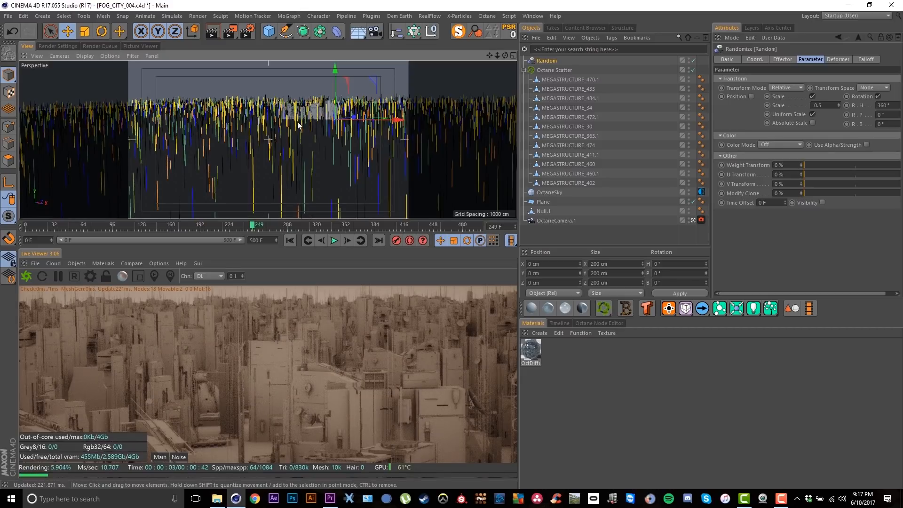
Step: Inspect the randomized city from a wider view and from closer in
{"action": "right_click_drag", "start_coordinate": [296, 124], "coordinate": [228, 203], "text": "alt"}
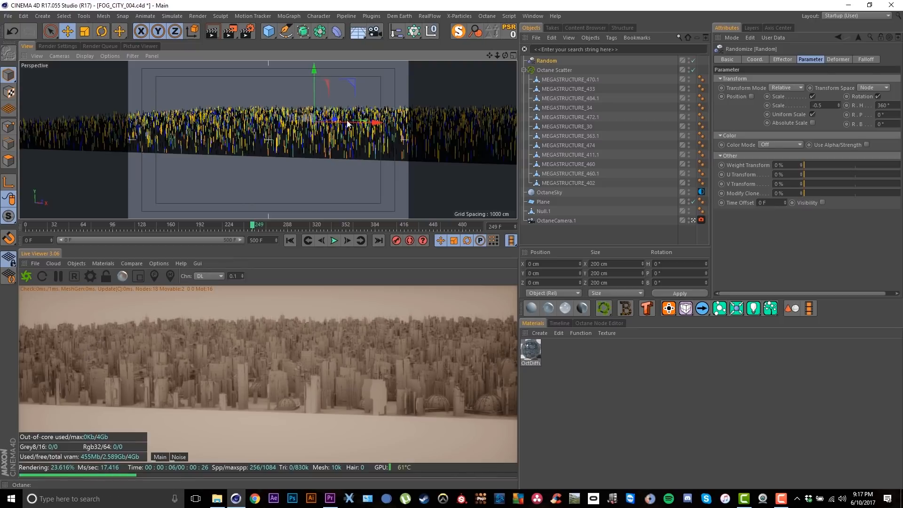
{"action": "middle_click_drag", "start_coordinate": [312, 145], "coordinate": [281, 152], "text": "alt"}
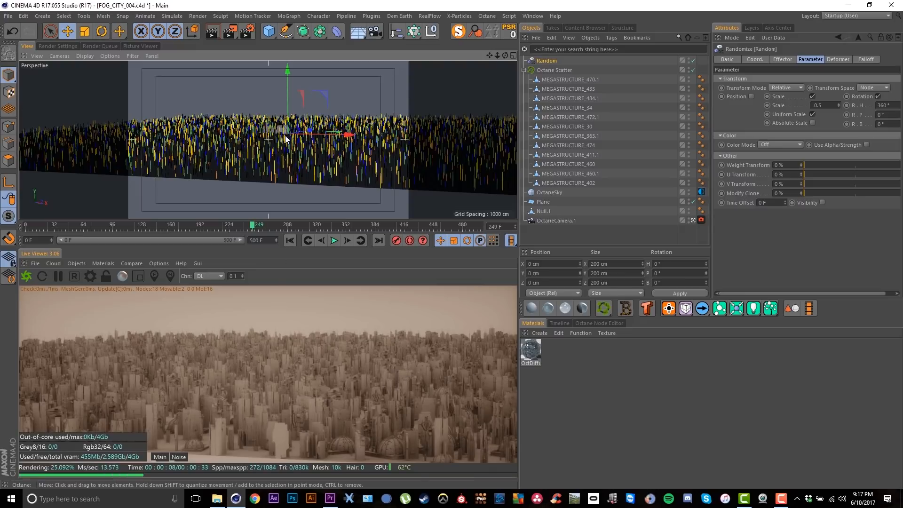
{"action": "right_click_drag", "start_coordinate": [295, 129], "coordinate": [391, 111], "text": "alt"}
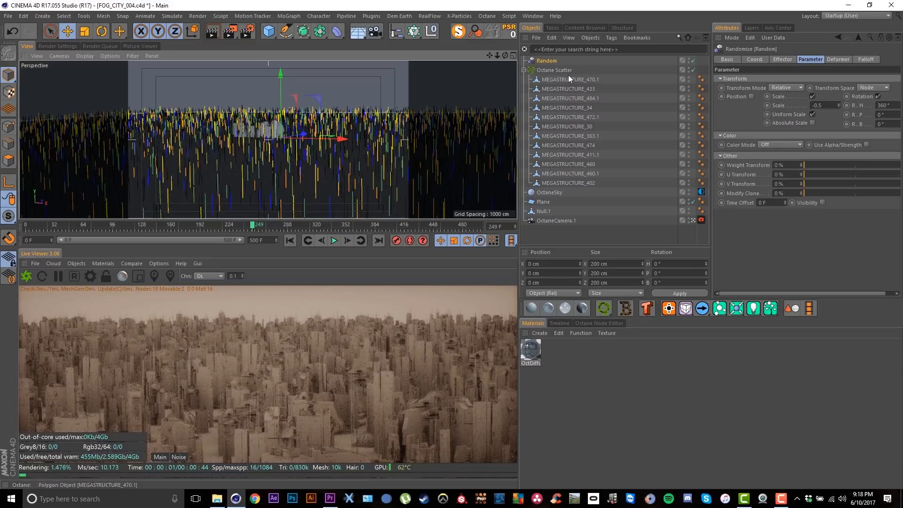
Step: Examine the Octane Scatter's display options and its Position, Scale and Rotate distribution parameters
{"action": "left_click", "coordinate": [569, 71]}
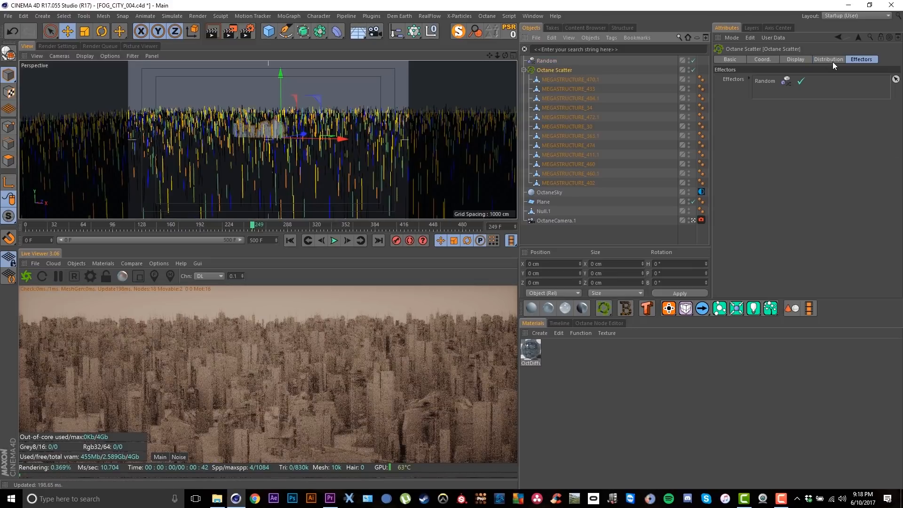
{"action": "left_click", "coordinate": [793, 59]}
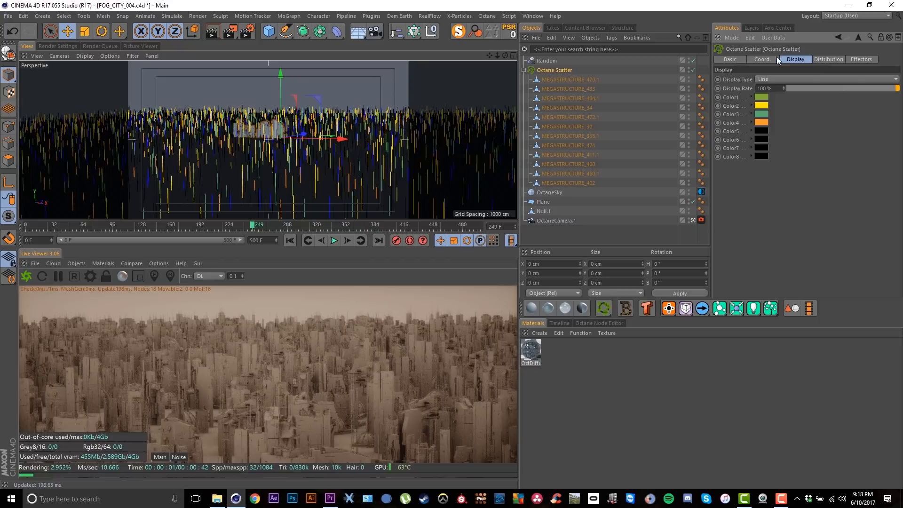
{"action": "left_click", "coordinate": [820, 59]}
{"action": "left_click", "coordinate": [722, 212]}
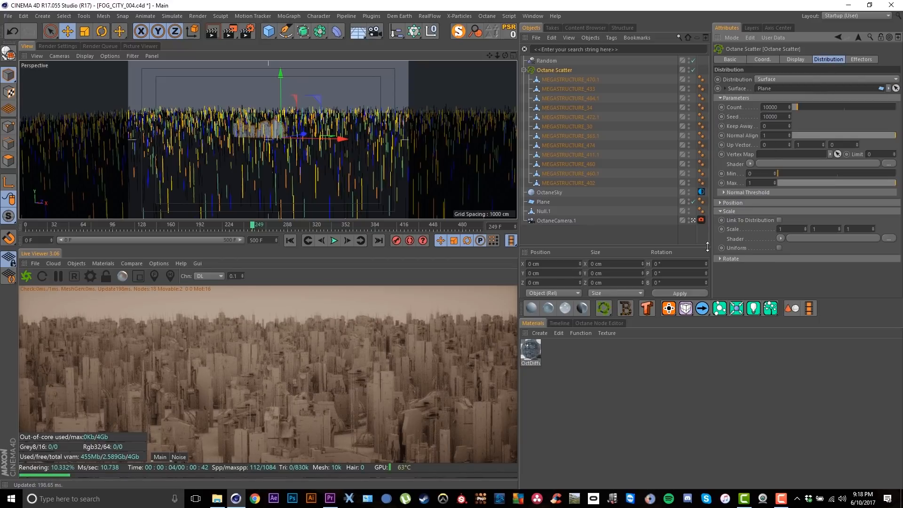
{"action": "left_click", "coordinate": [725, 202]}
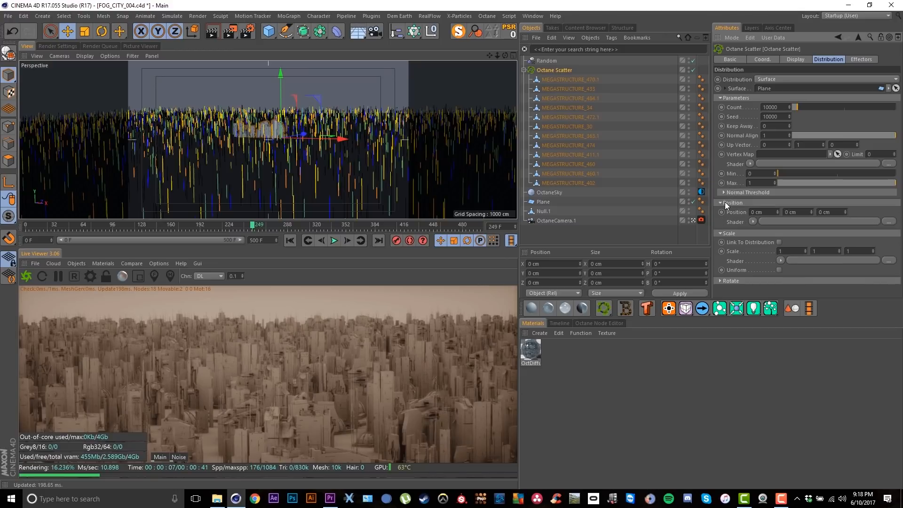
{"action": "left_click", "coordinate": [720, 281]}
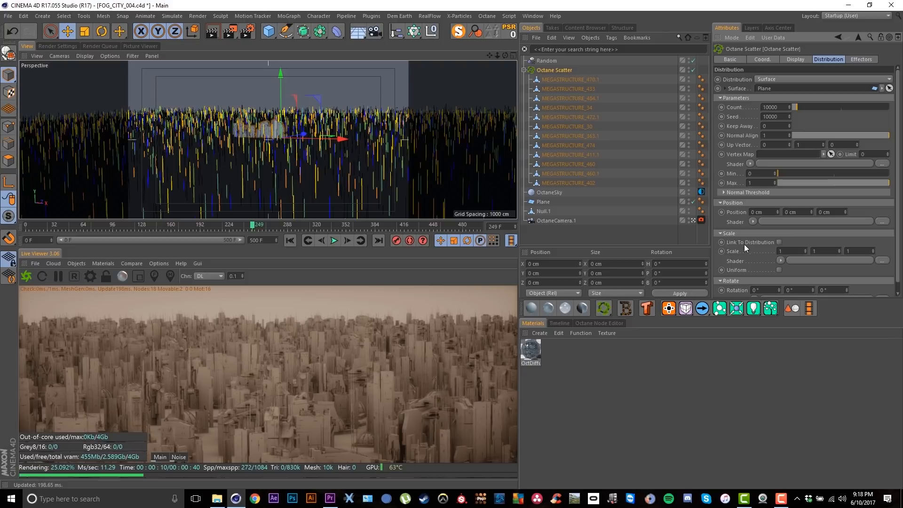
Step: Load a Noise shader into the Octane Scatter's Scale shader slot and open the noise's settings
{"action": "left_click", "coordinate": [780, 261]}
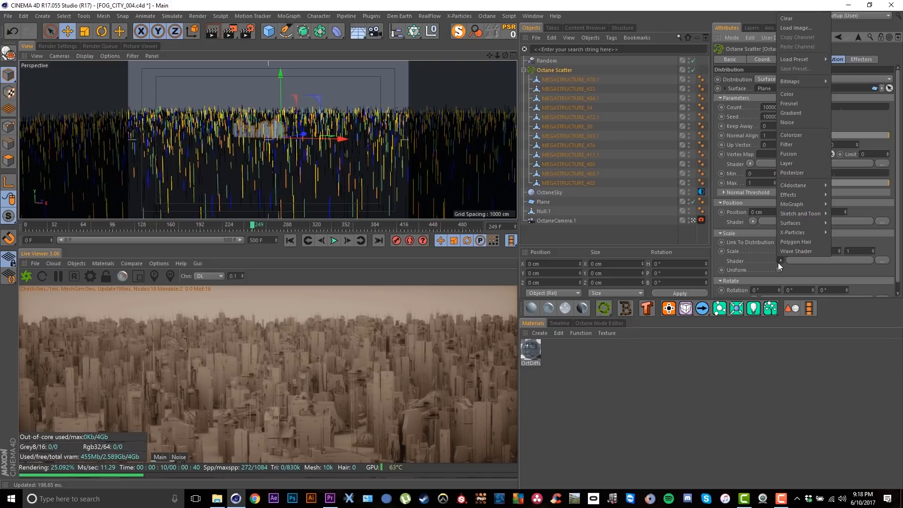
{"action": "left_click", "coordinate": [817, 123]}
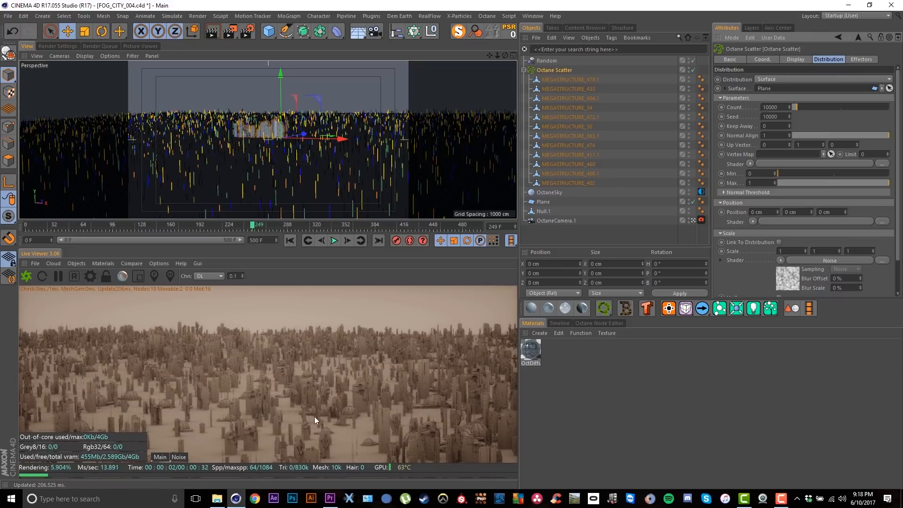
{"action": "left_click", "coordinate": [788, 278]}
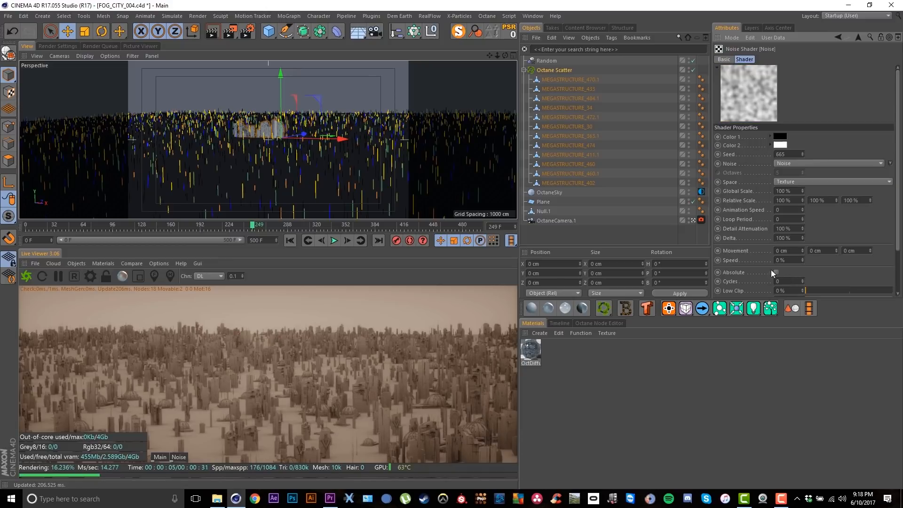
Step: Change the scale noise's type to Electric
{"action": "left_click", "coordinate": [881, 164]}
{"action": "left_click", "coordinate": [837, 172]}
{"action": "left_click", "coordinate": [837, 165]}
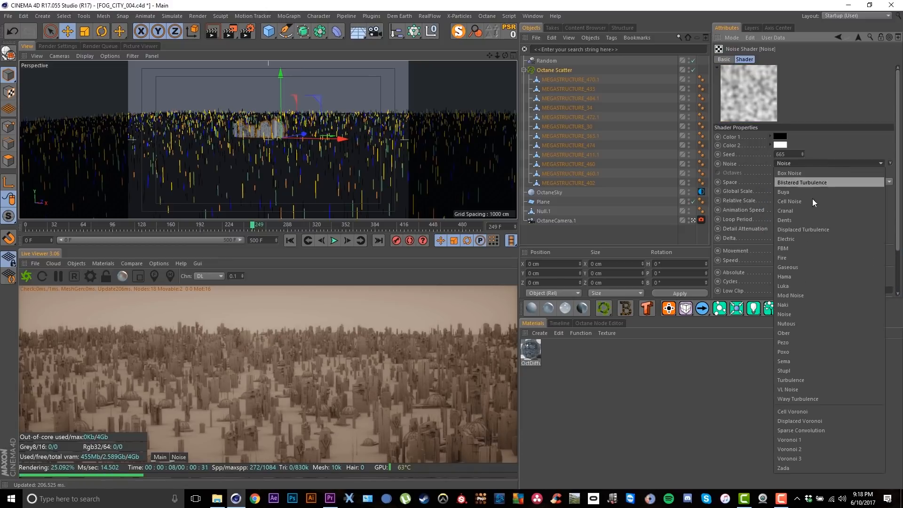
{"action": "left_click", "coordinate": [818, 239]}
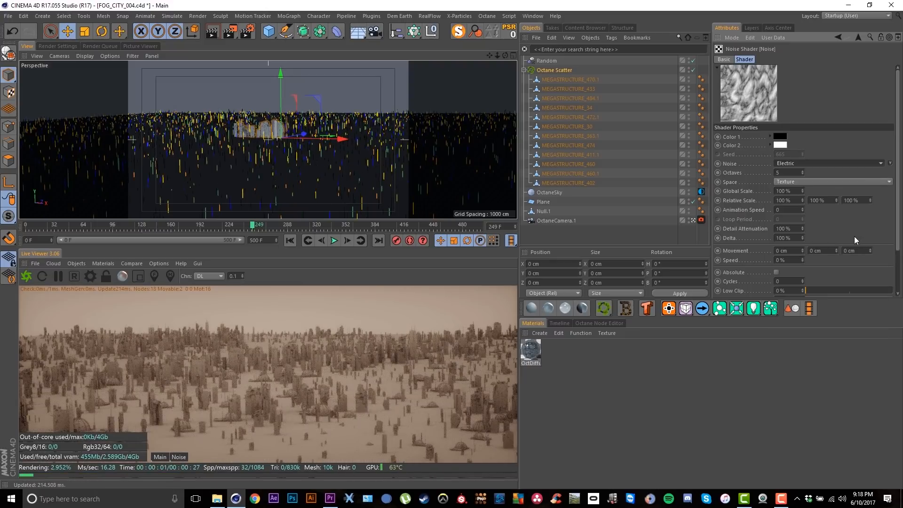
Step: Set the noise's Low Clip to 30% and High Clip to 84%, and raise its Brightness
{"action": "scroll", "coordinate": [895, 264], "scroll_direction": "down", "scroll_amount": 3}
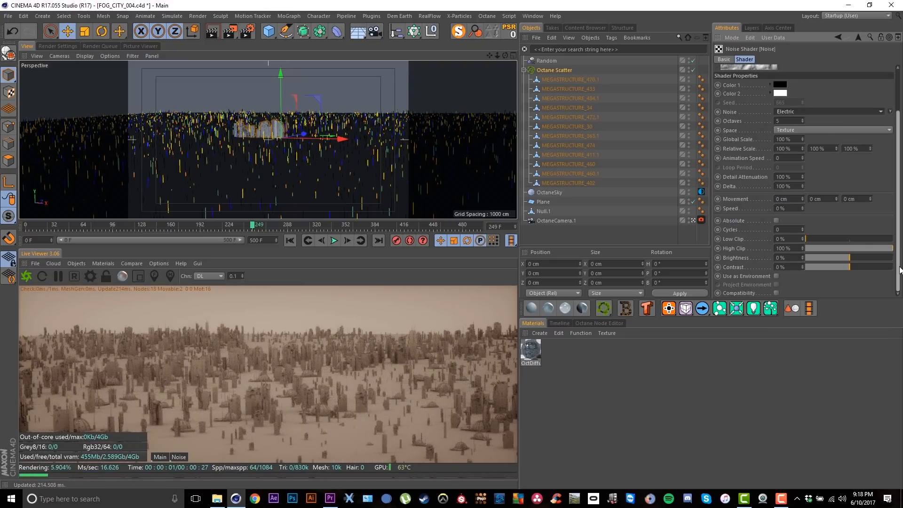
{"action": "left_click", "coordinate": [831, 239]}
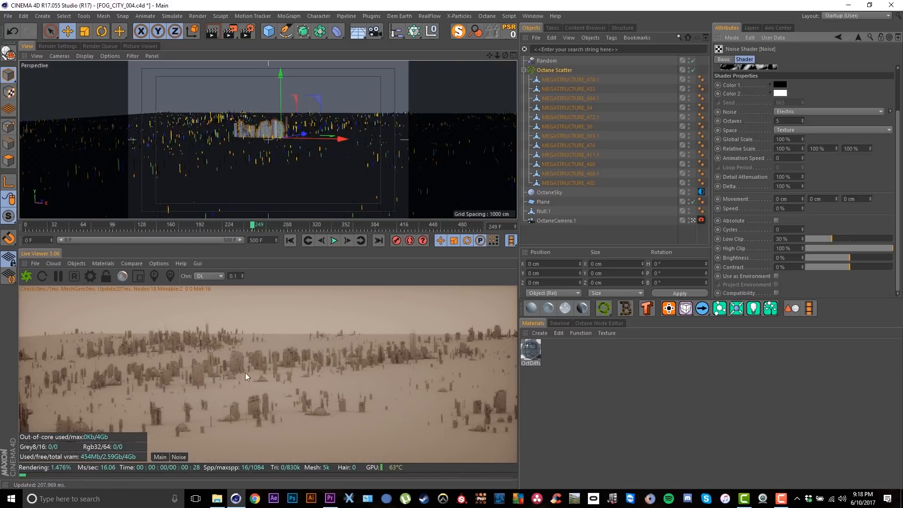
{"action": "left_click", "coordinate": [879, 248]}
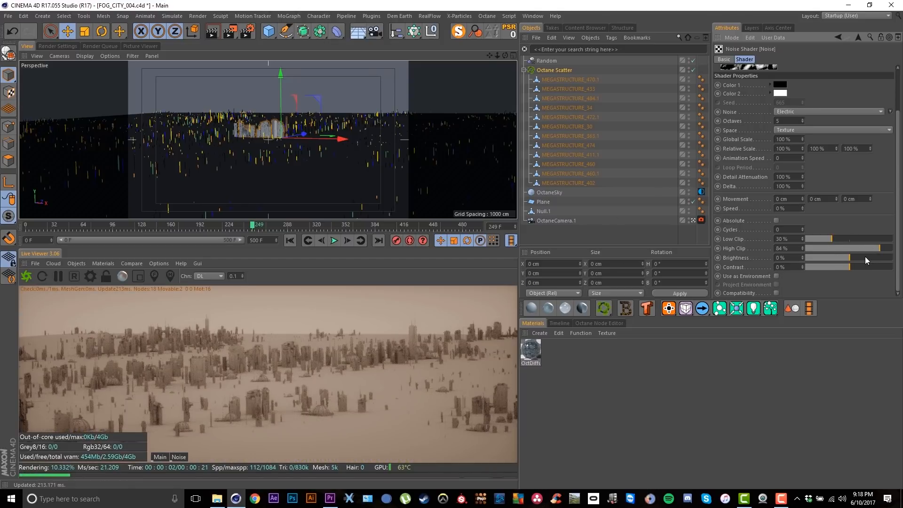
{"action": "left_click", "coordinate": [866, 258]}
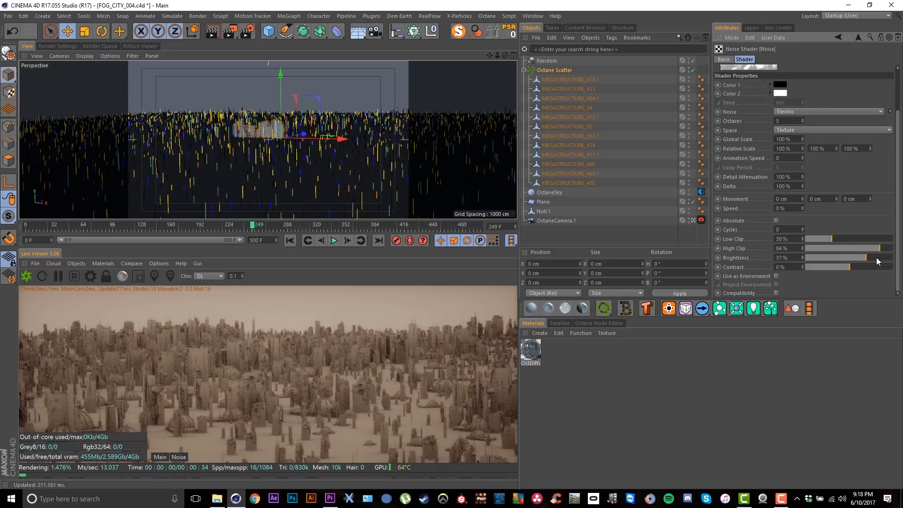
{"action": "left_click", "coordinate": [877, 258]}
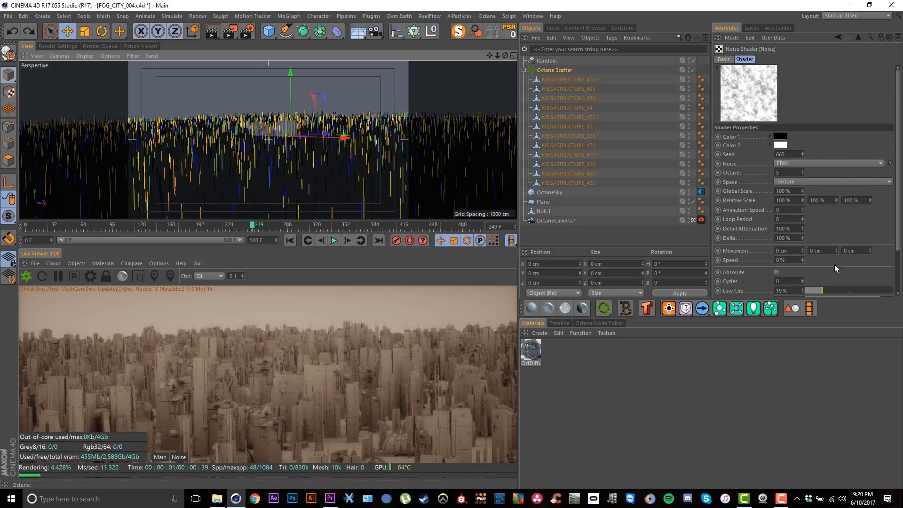
Step: Lower the FBM noise's Brightness to about 3% and set its Global Scale to 500%
{"action": "left_click_drag", "start_coordinate": [899, 222], "coordinate": [900, 278]}
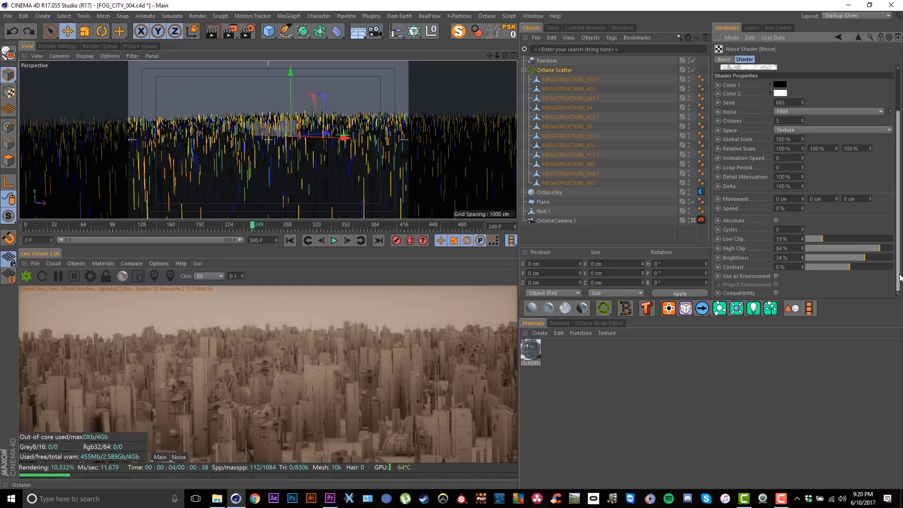
{"action": "left_click_drag", "start_coordinate": [845, 259], "coordinate": [856, 259]}
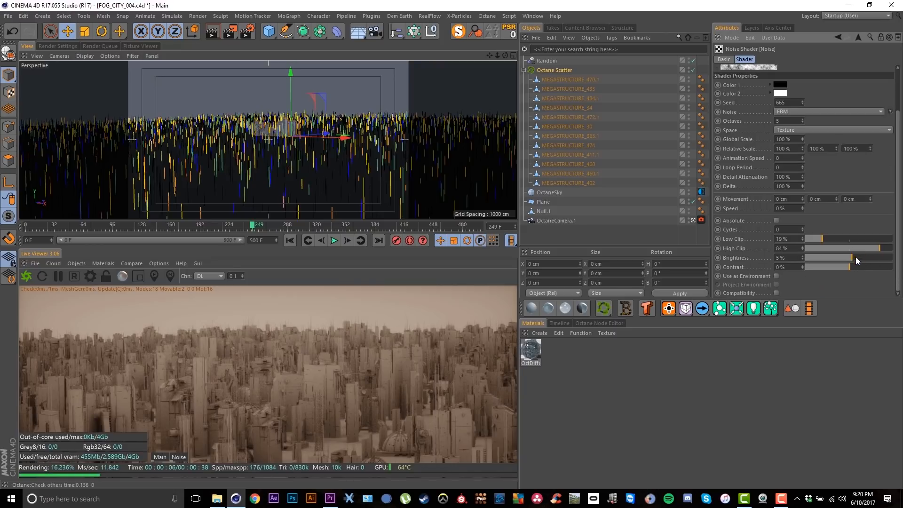
{"action": "left_click_drag", "start_coordinate": [898, 188], "coordinate": [900, 99]}
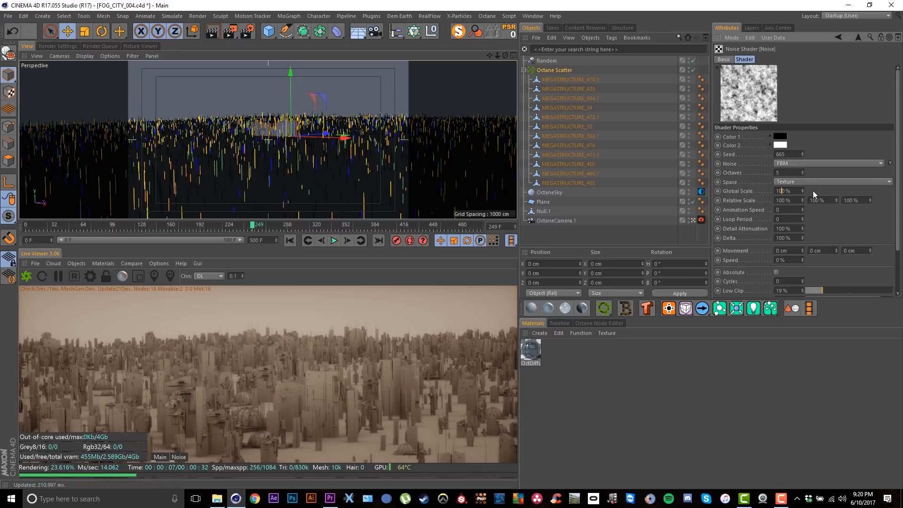
{"action": "left_click_drag", "start_coordinate": [776, 191], "coordinate": [782, 190]}
{"action": "type", "text": "50"}
{"action": "key", "text": "Return"}
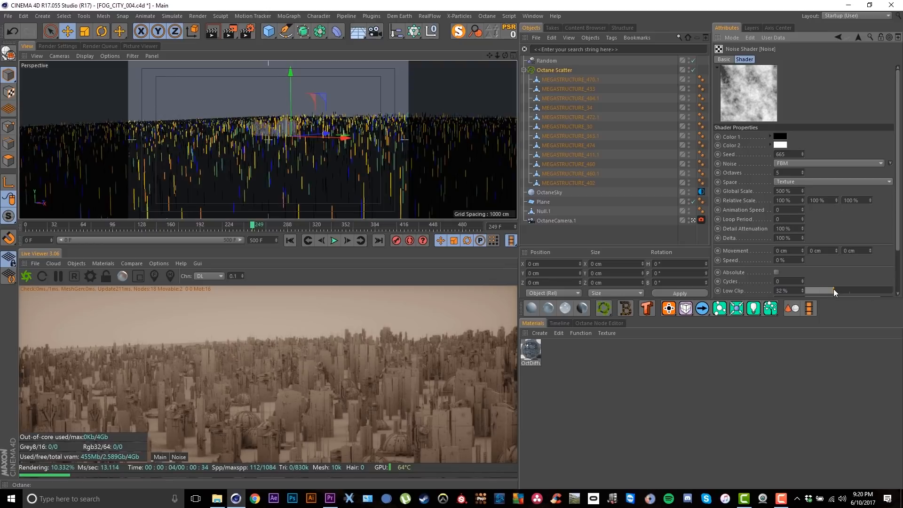
Step: Set the noise's Low Clip to 42%, Brightness to 0% and Contrast to 42%
{"action": "left_click_drag", "start_coordinate": [833, 289], "coordinate": [843, 291]}
{"action": "scroll", "coordinate": [891, 275], "scroll_direction": "down", "scroll_amount": 5}
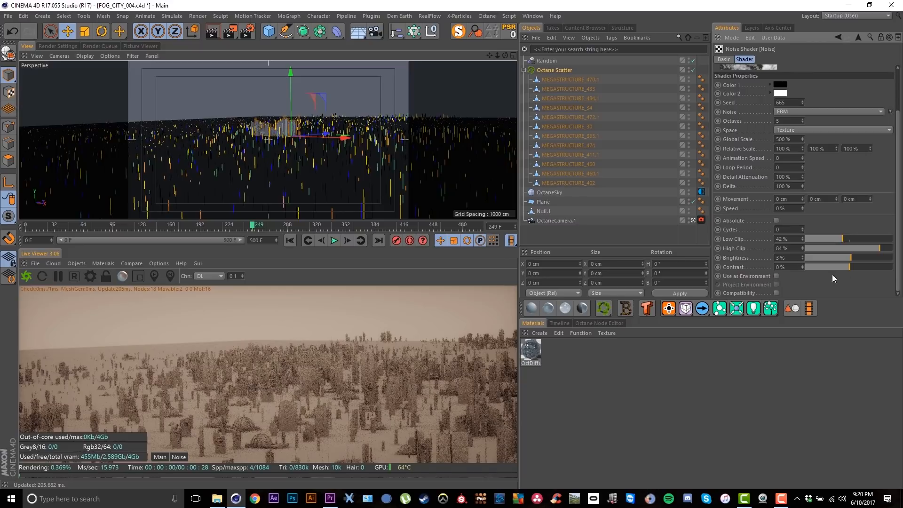
{"action": "double_click", "coordinate": [778, 257]}
{"action": "type", "text": "0"}
{"action": "key", "text": "Return"}
{"action": "left_click_drag", "start_coordinate": [854, 266], "coordinate": [868, 266]}
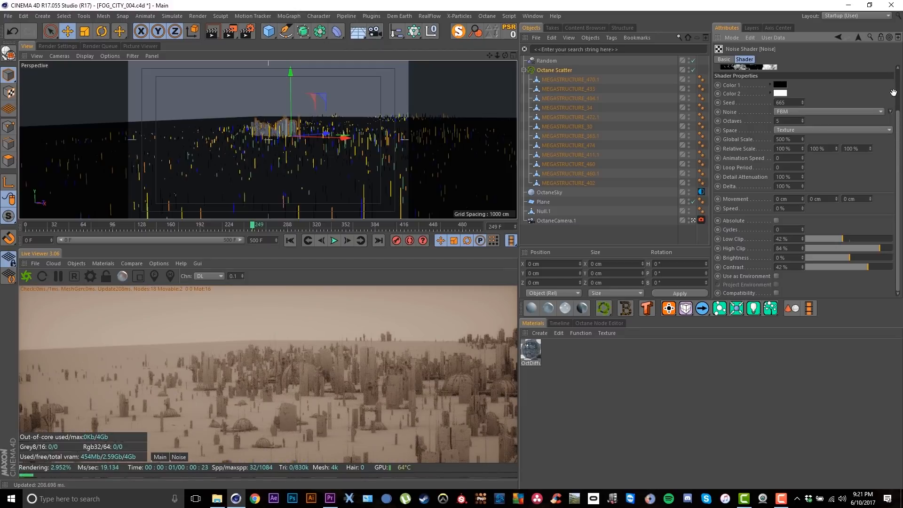
Step: Return to the Octane Scatter's distribution settings and set its scale to 2 on all three axes
{"action": "scroll", "coordinate": [887, 95], "scroll_direction": "up", "scroll_amount": 3}
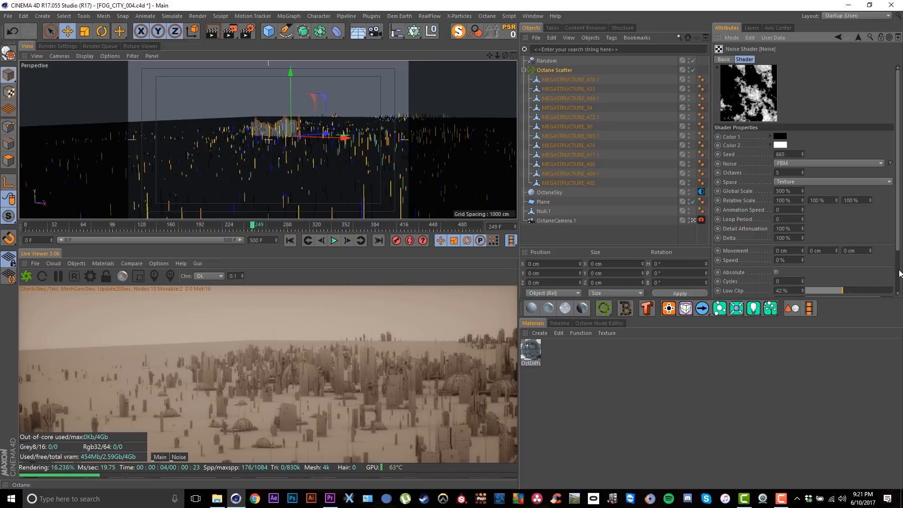
{"action": "scroll", "coordinate": [900, 273], "scroll_direction": "down", "scroll_amount": 2}
{"action": "left_click", "coordinate": [859, 38]}
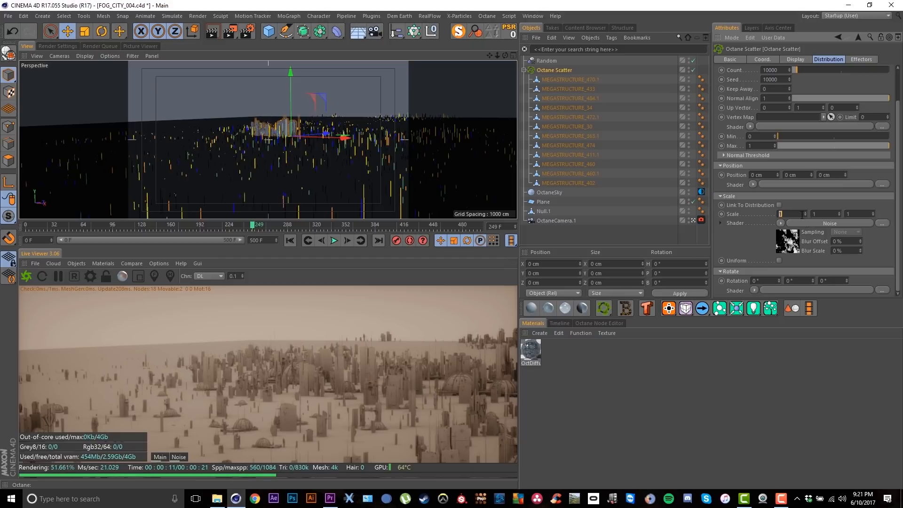
{"action": "type", "text": "2"}
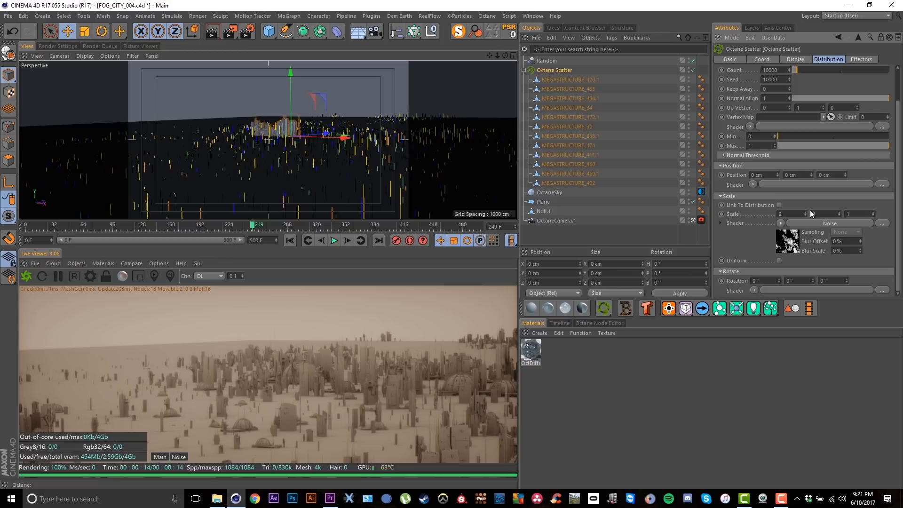
{"action": "double_click", "coordinate": [814, 214]}
{"action": "type", "text": "2"}
{"action": "double_click", "coordinate": [849, 214]}
{"action": "type", "text": "2"}
{"action": "key", "text": "Return"}
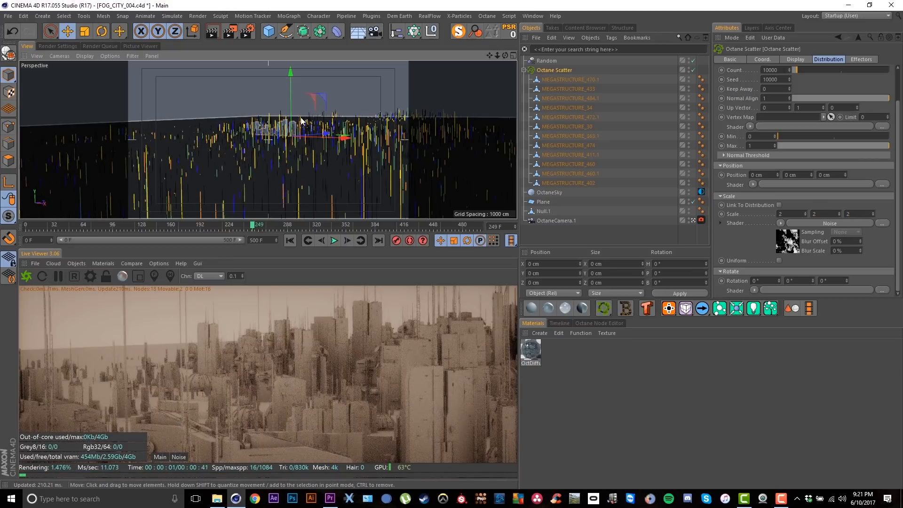
Step: Disable the Octane Scatter and apply the OctDiffuse material to the ground Plane
{"action": "left_click_drag", "start_coordinate": [301, 117], "coordinate": [214, 124]}
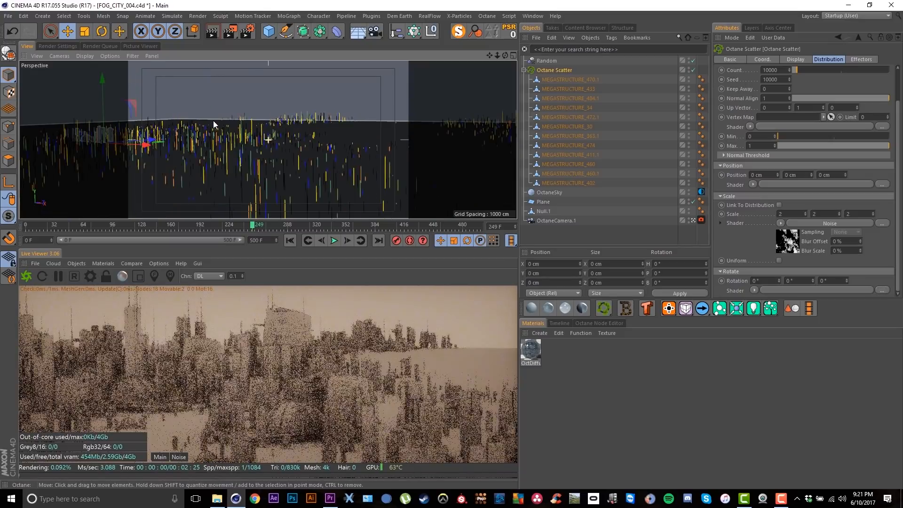
{"action": "right_click_drag", "start_coordinate": [257, 153], "coordinate": [227, 227], "text": "alt"}
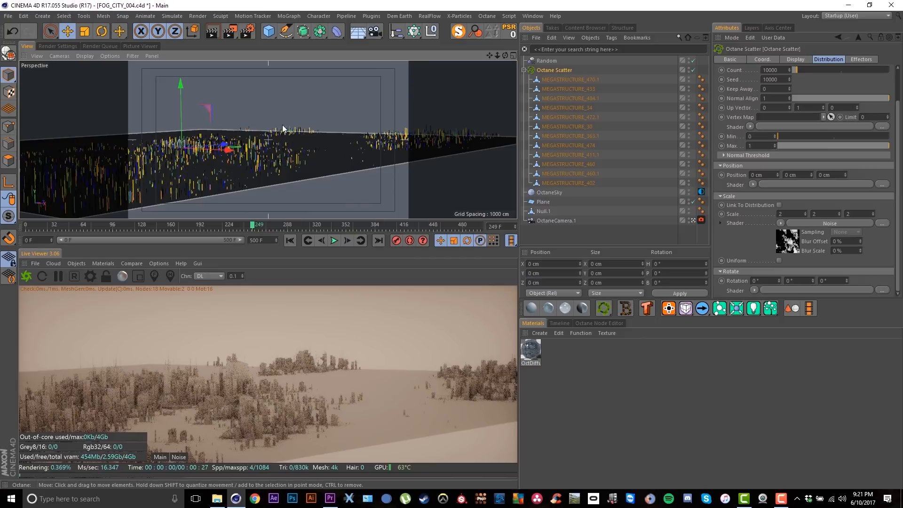
{"action": "left_click_drag", "start_coordinate": [391, 103], "coordinate": [423, 101], "text": "alt"}
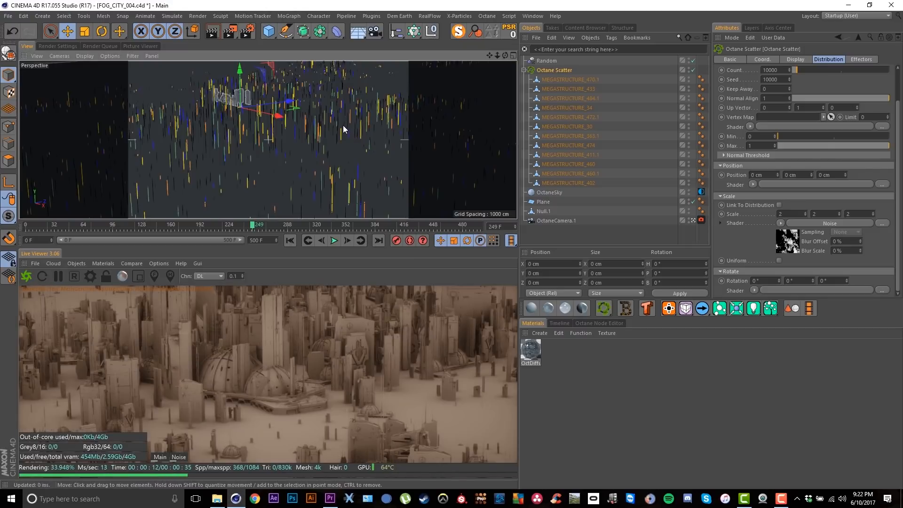
{"action": "scroll", "coordinate": [341, 123], "scroll_direction": "down", "scroll_amount": 3}
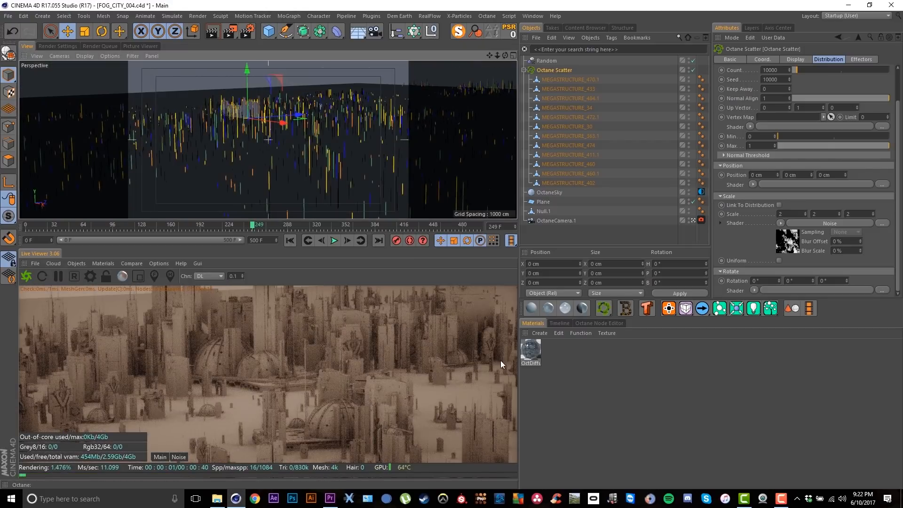
{"action": "middle_click_drag", "start_coordinate": [306, 150], "coordinate": [296, 148], "text": "alt"}
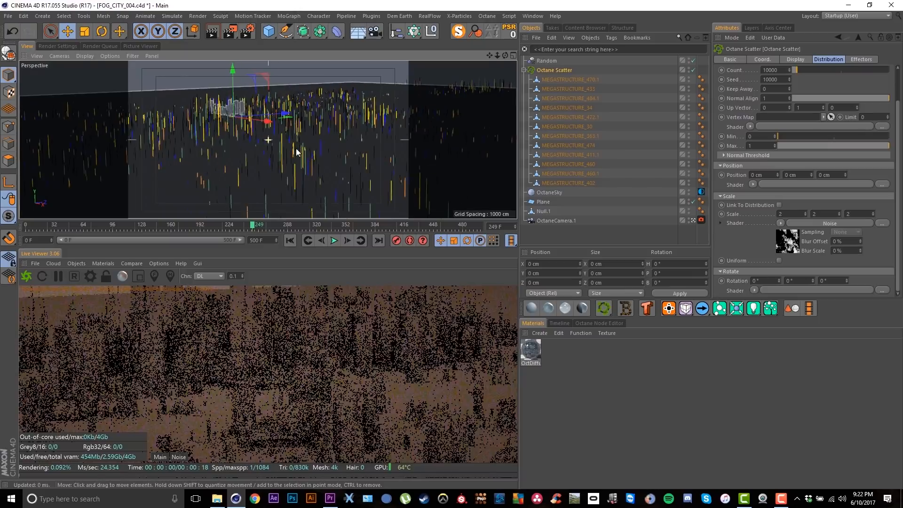
{"action": "left_click", "coordinate": [693, 70]}
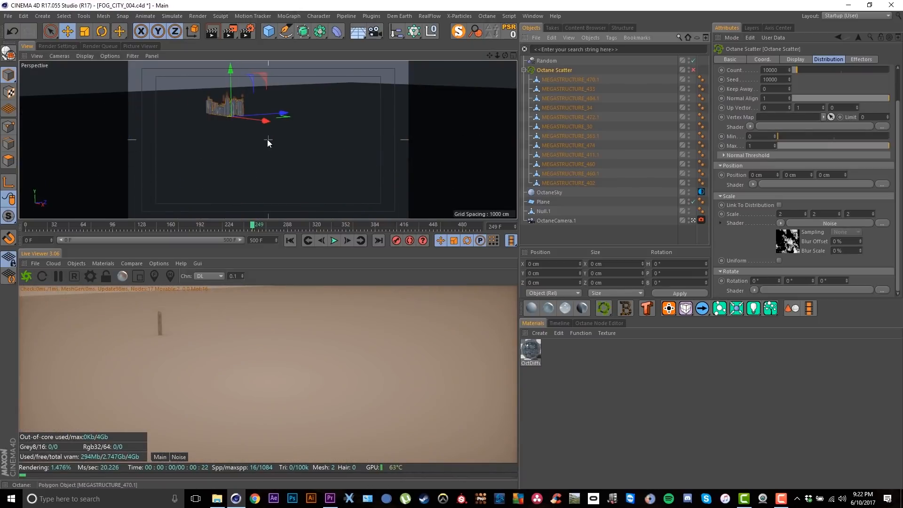
{"action": "left_click", "coordinate": [532, 360]}
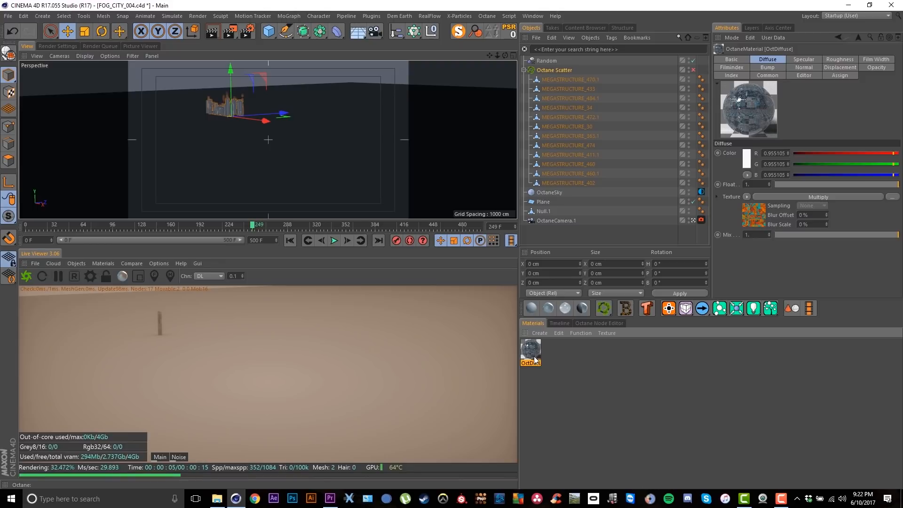
{"action": "left_click_drag", "start_coordinate": [535, 360], "coordinate": [529, 205]}
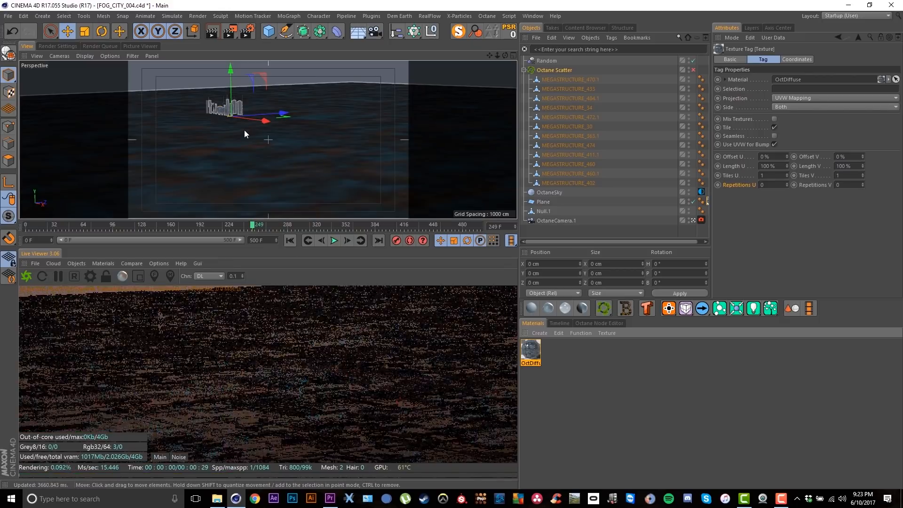
Step: Re-enable the Octane Scatter and stop the Live Viewer from following the viewport camera
{"action": "left_click_drag", "start_coordinate": [275, 135], "coordinate": [349, 119], "text": "alt"}
{"action": "left_click", "coordinate": [693, 69]}
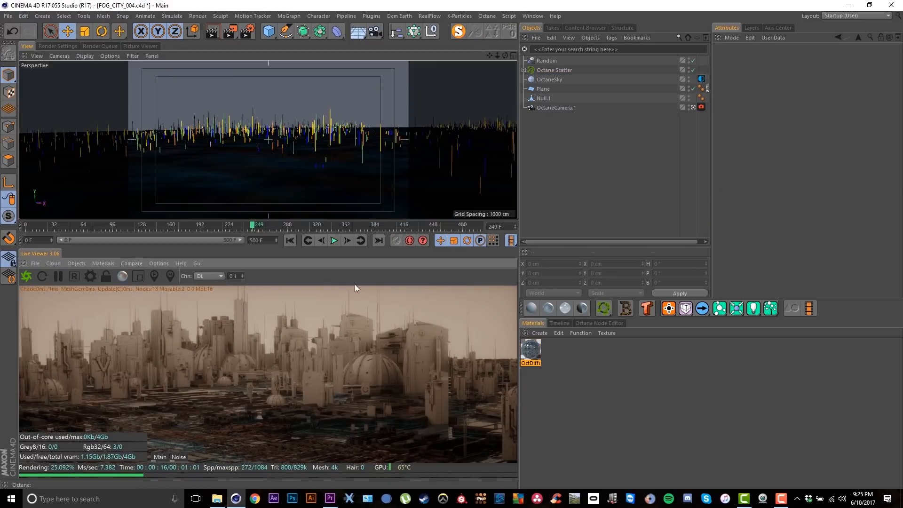
{"action": "left_click", "coordinate": [163, 263]}
{"action": "left_click", "coordinate": [163, 276]}
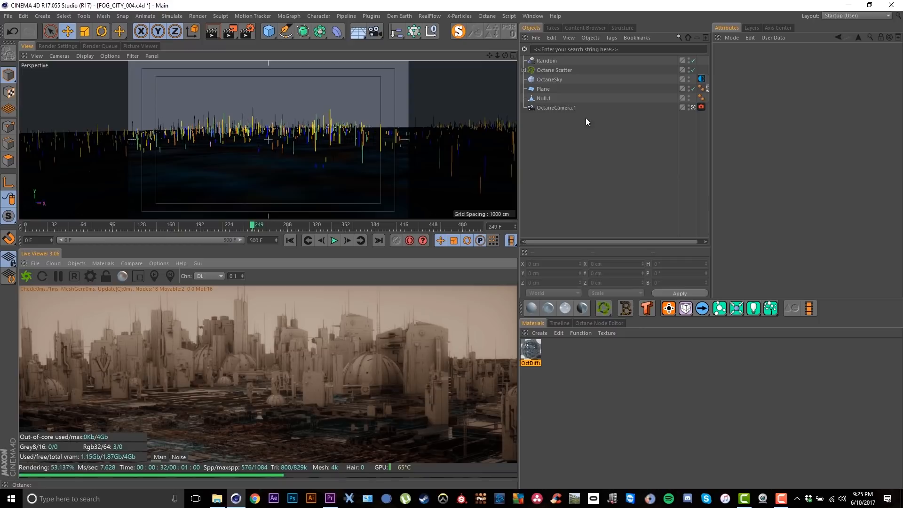
Step: Duplicate OctaneCamera.1, look through the copy and move it to a higher view over the city
{"action": "left_click_drag", "start_coordinate": [569, 107], "coordinate": [567, 116], "text": "ctrl"}
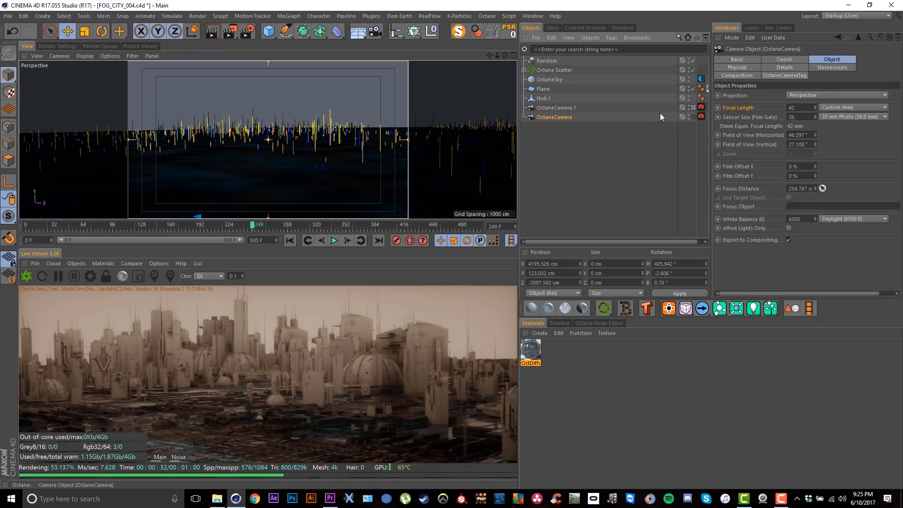
{"action": "left_click", "coordinate": [693, 117]}
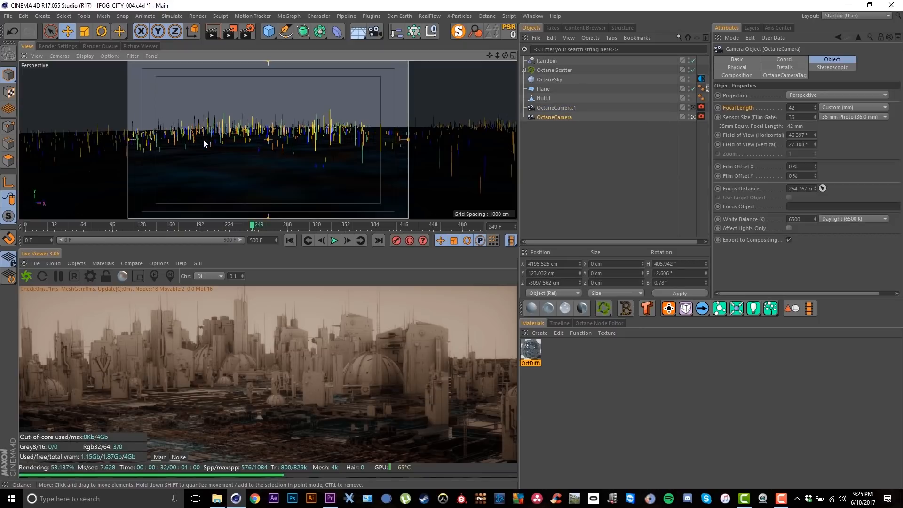
{"action": "mouse_move", "coordinate": [203, 140]}
{"action": "left_mouse_down", "text": "alt"}
{"action": "mouse_move", "coordinate": [169, 150]}
{"action": "mouse_move", "coordinate": [217, 148]}
{"action": "left_mouse_up", "text": "alt"}
Step: Add an Octane Targetted Arealight to the scene and open its Target tag settings
{"action": "left_click", "coordinate": [604, 308]}
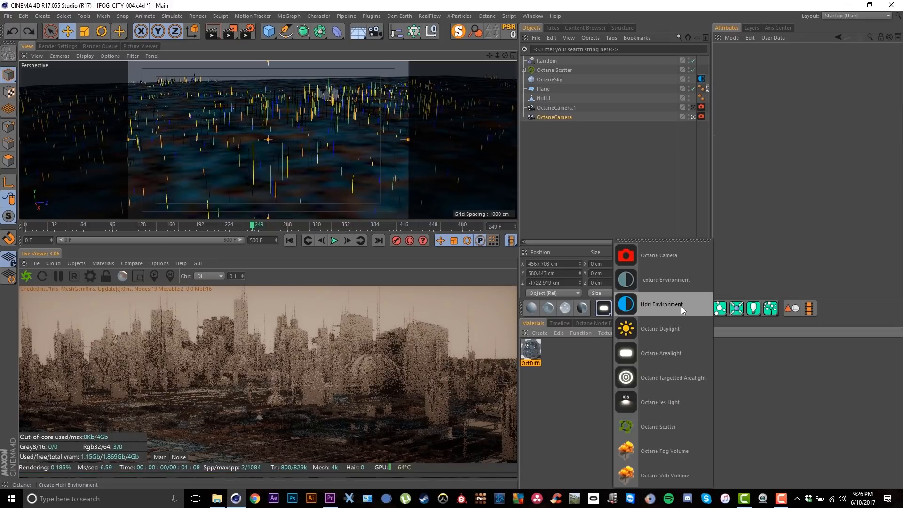
{"action": "left_click", "coordinate": [685, 379]}
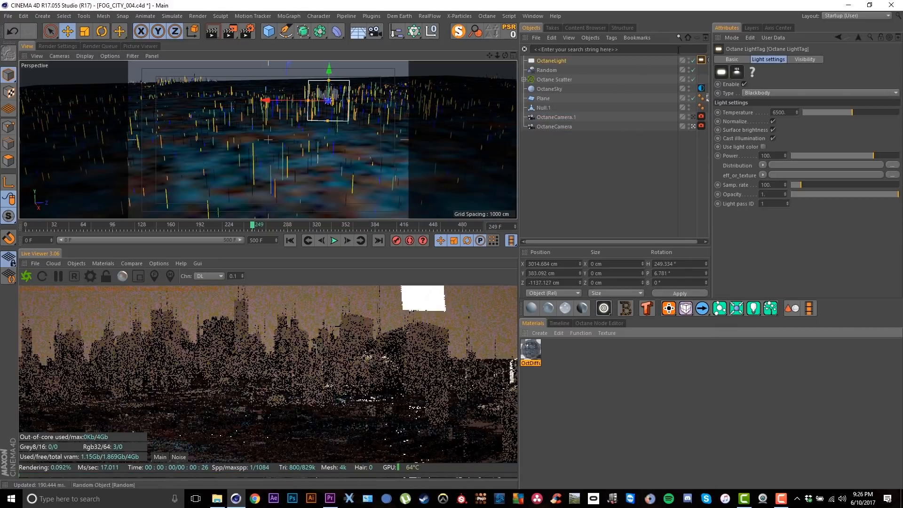
{"action": "left_click_drag", "start_coordinate": [711, 209], "coordinate": [753, 207]}
{"action": "left_click", "coordinate": [711, 61]}
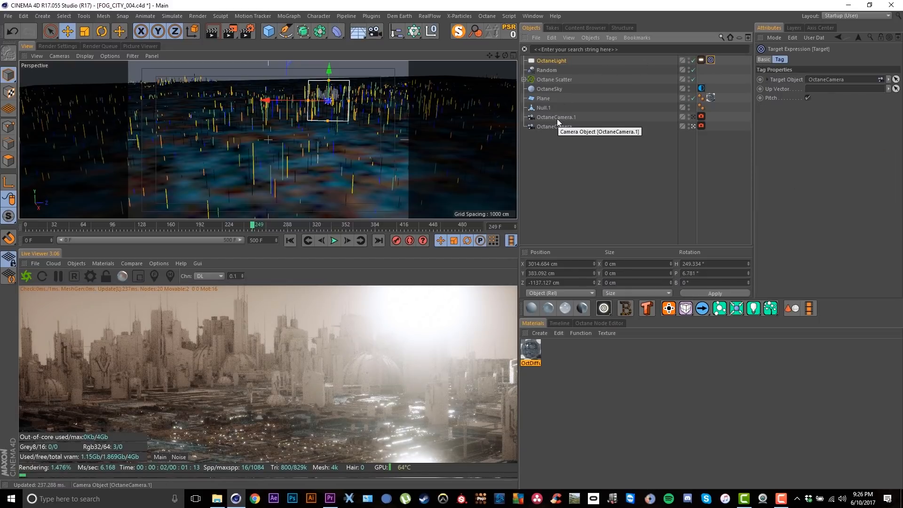
Step: Set OctaneCamera.1 as the OctaneLight's target and move the light beyond the city to about X 2867, Y 4370, Z 7680 cm
{"action": "left_click_drag", "start_coordinate": [560, 118], "coordinate": [850, 85]}
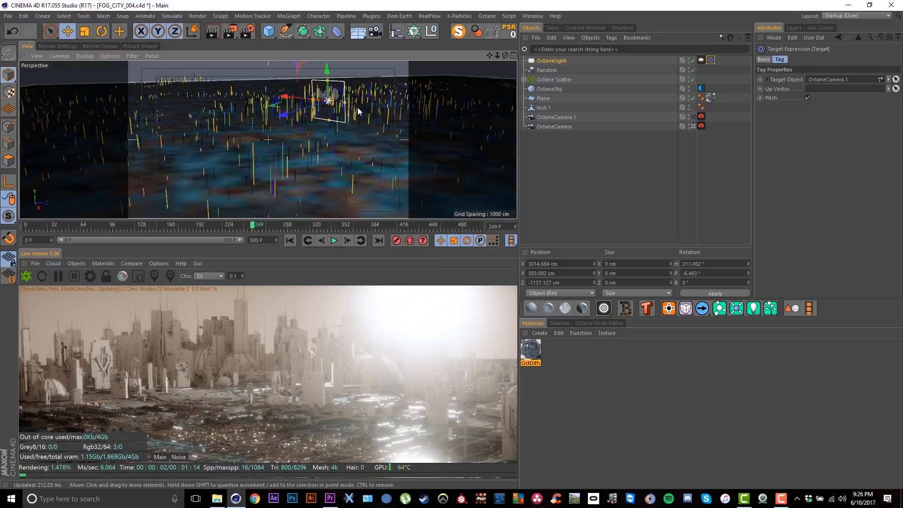
{"action": "left_click_drag", "start_coordinate": [358, 107], "coordinate": [262, 190], "text": "alt"}
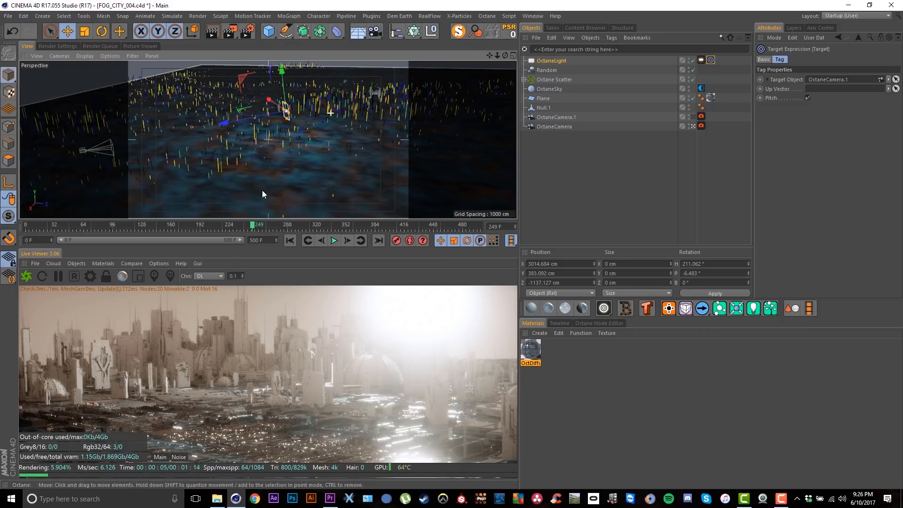
{"action": "scroll", "coordinate": [262, 190], "scroll_direction": "down", "scroll_amount": 8}
{"action": "middle_click_drag", "start_coordinate": [355, 139], "coordinate": [302, 168], "text": "alt"}
{"action": "left_click_drag", "start_coordinate": [229, 149], "coordinate": [352, 144]}
{"action": "middle_click_drag", "start_coordinate": [352, 145], "coordinate": [306, 169], "text": "alt"}
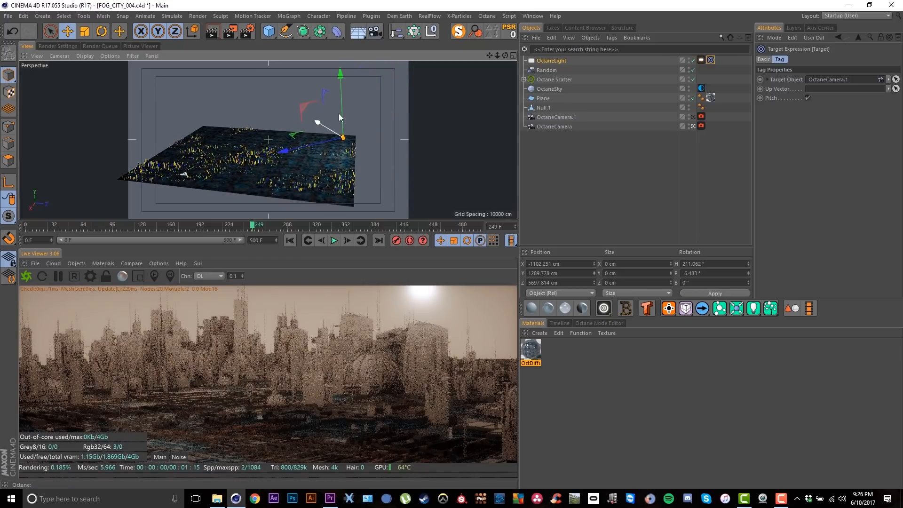
{"action": "left_click_drag", "start_coordinate": [341, 112], "coordinate": [325, 64]}
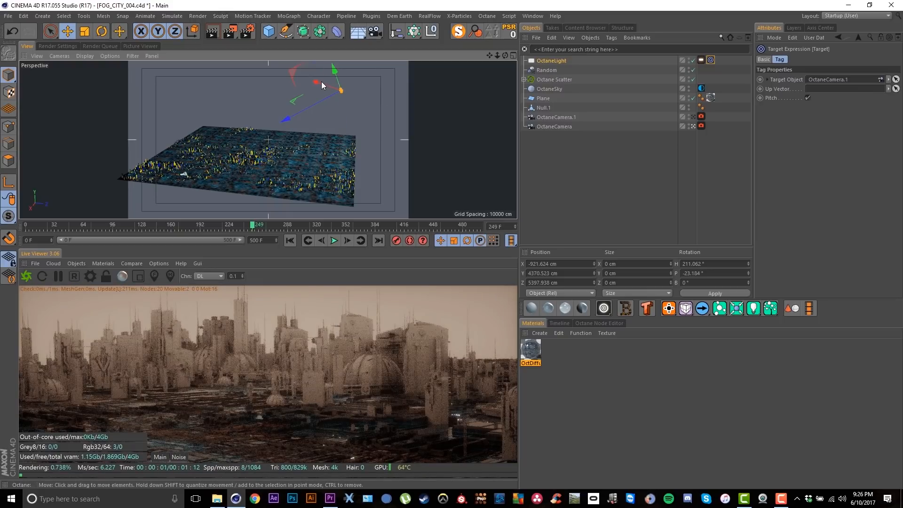
{"action": "left_click_drag", "start_coordinate": [322, 82], "coordinate": [349, 111]}
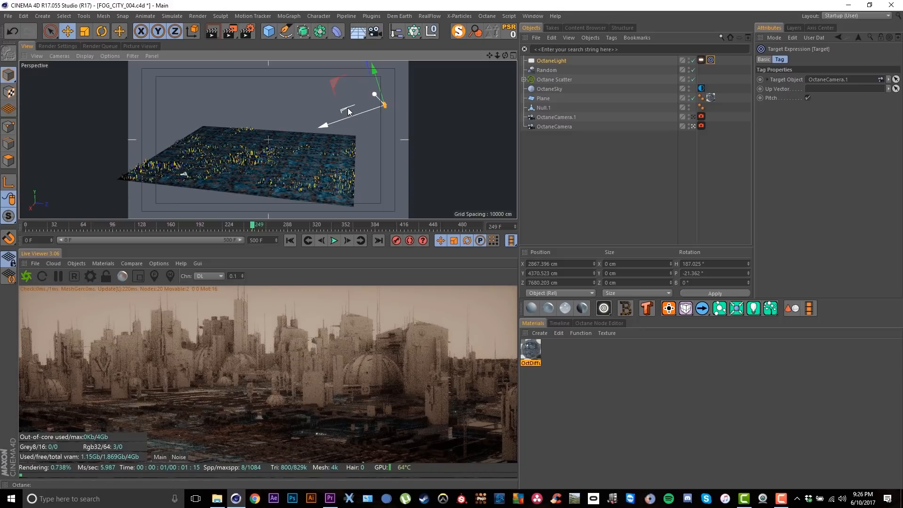
Step: Darken the OctaneSky environment's RgbSpectrum colour to a neutral grey with a 10% value
{"action": "left_click", "coordinate": [701, 88]}
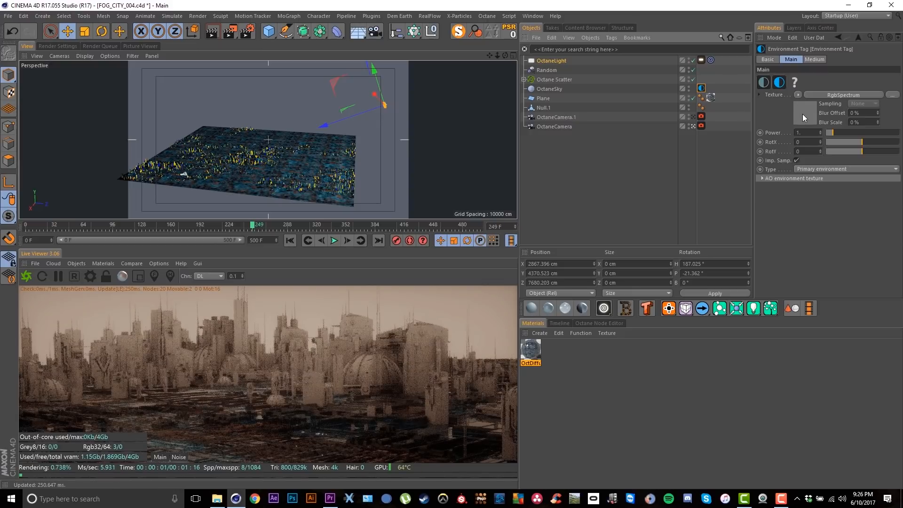
{"action": "left_click", "coordinate": [809, 117]}
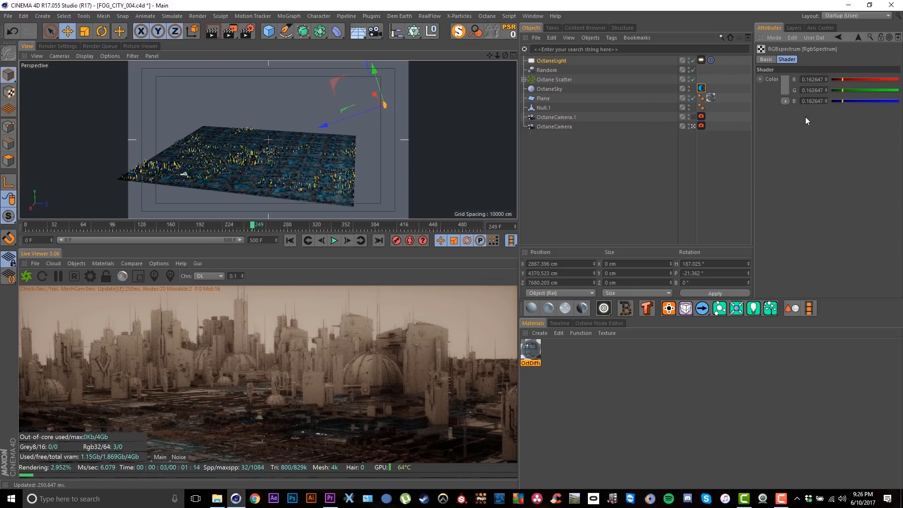
{"action": "left_click", "coordinate": [784, 87]}
{"action": "left_click", "coordinate": [773, 106]}
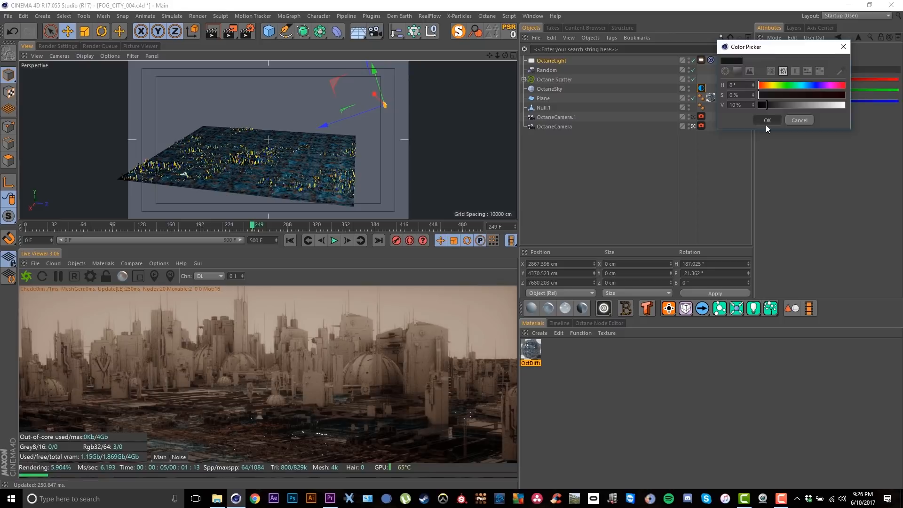
{"action": "left_click", "coordinate": [766, 124]}
{"action": "left_click", "coordinate": [784, 86]}
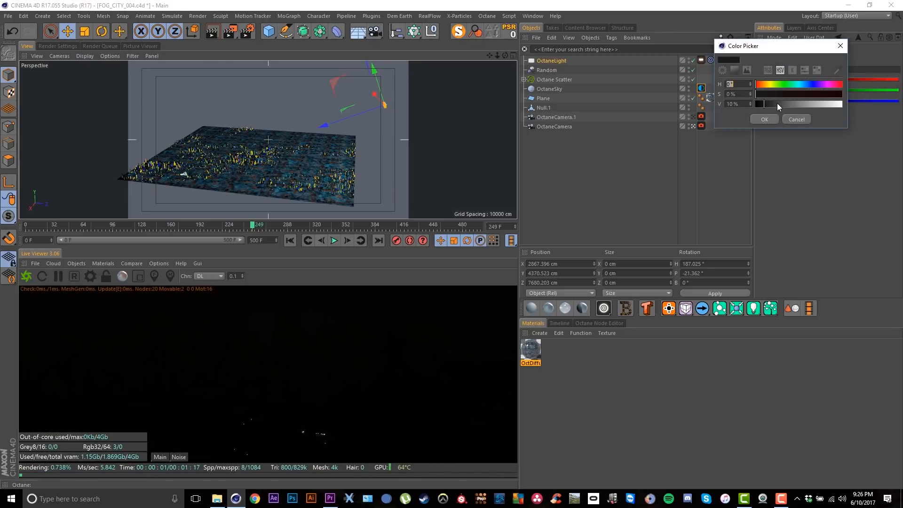
{"action": "left_click", "coordinate": [764, 119]}
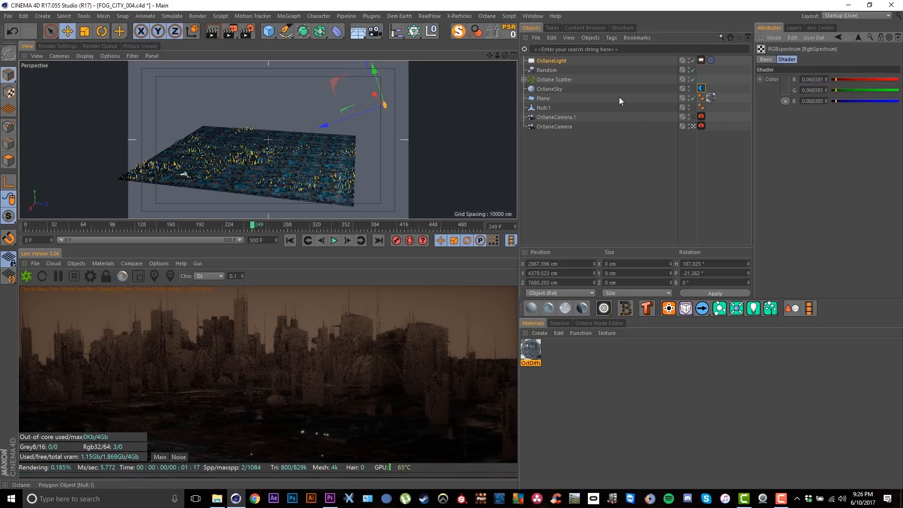
Step: Scale the OctaneLight up uniformly to several times its size
{"action": "key", "text": "t"}
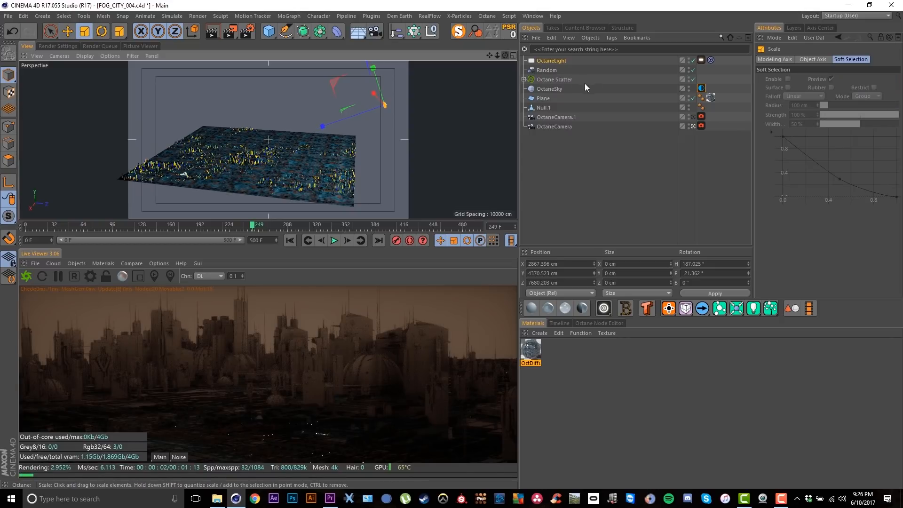
{"action": "left_click_drag", "start_coordinate": [405, 91], "coordinate": [482, 91]}
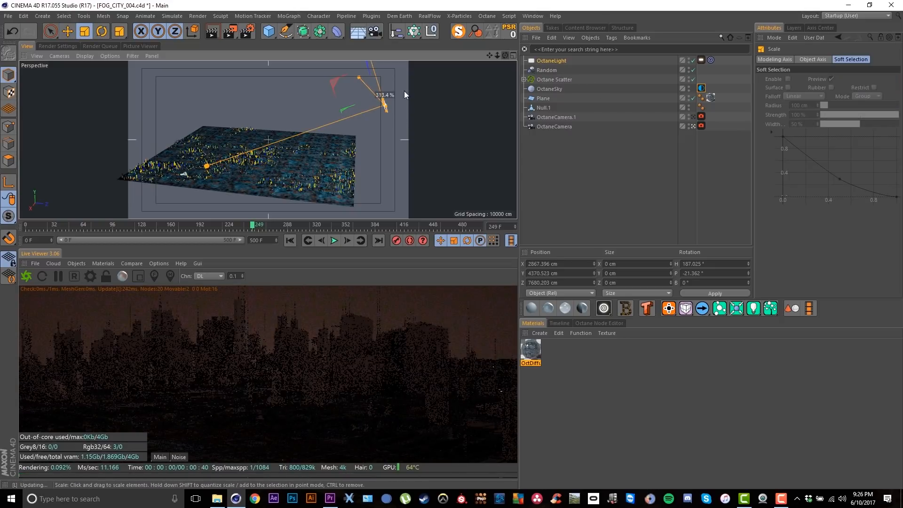
{"action": "left_click_drag", "start_coordinate": [401, 119], "coordinate": [414, 103]}
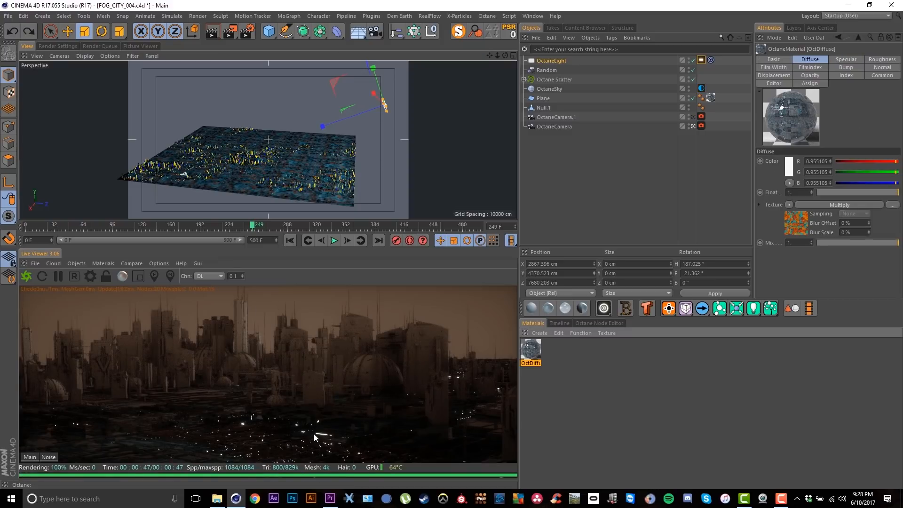
Step: Inspect the SUPERGREEB image used by the Gradient in the OctDiffuse material's Roughness channel
{"action": "double_click", "coordinate": [540, 345]}
{"action": "left_click", "coordinate": [168, 185]}
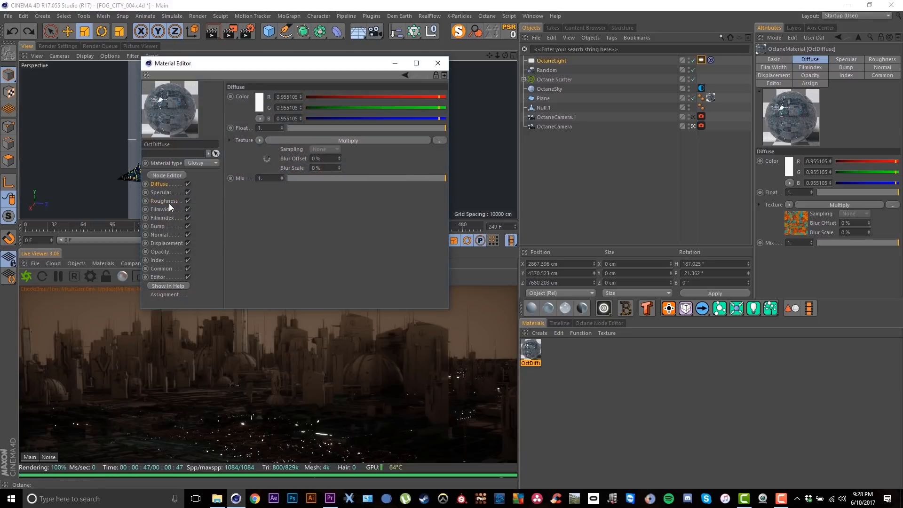
{"action": "left_click", "coordinate": [167, 202]}
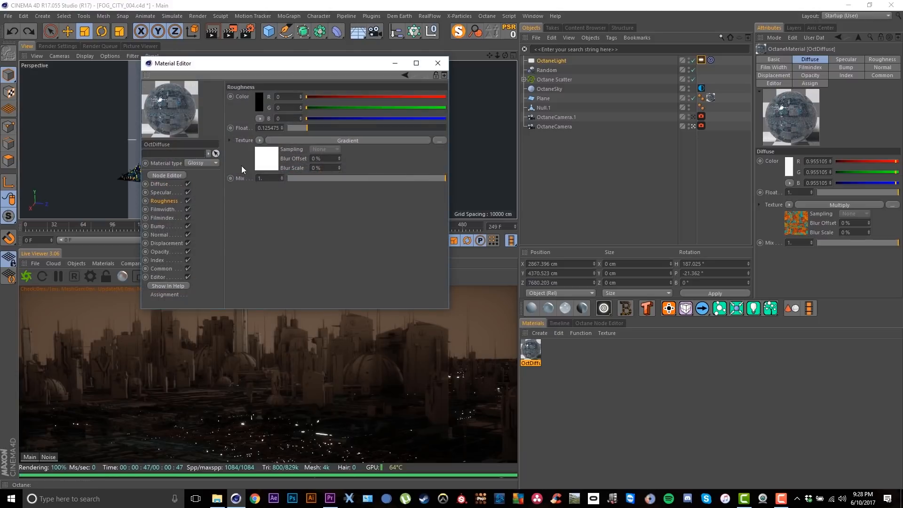
{"action": "left_click", "coordinate": [267, 158]}
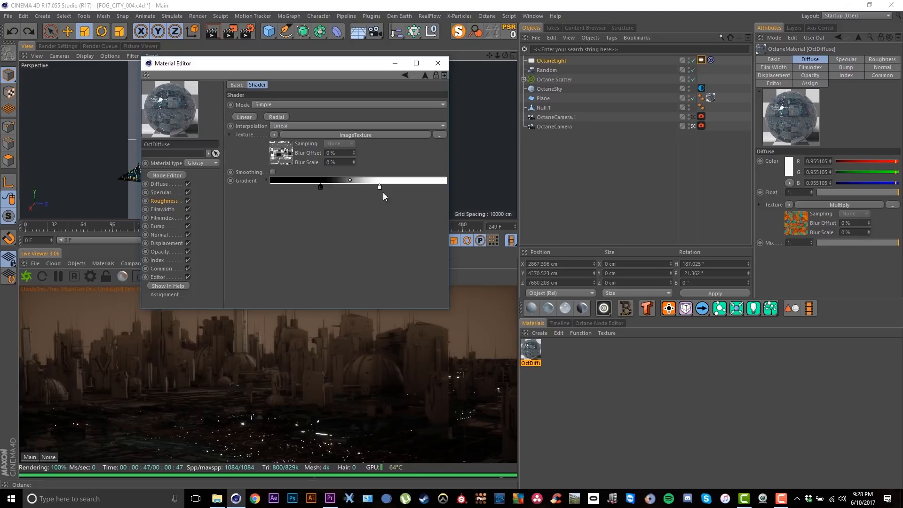
{"action": "left_click", "coordinate": [284, 158]}
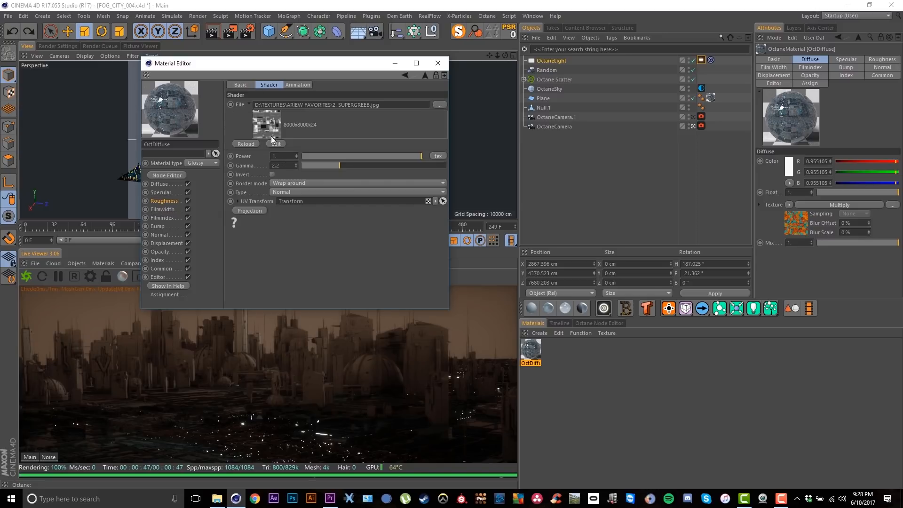
{"action": "left_click", "coordinate": [276, 144]}
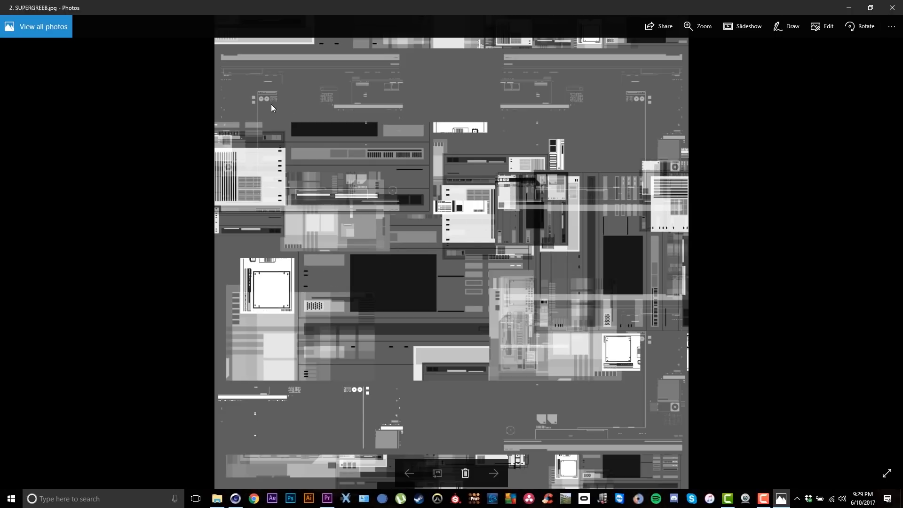
{"action": "left_click", "coordinate": [892, 7]}
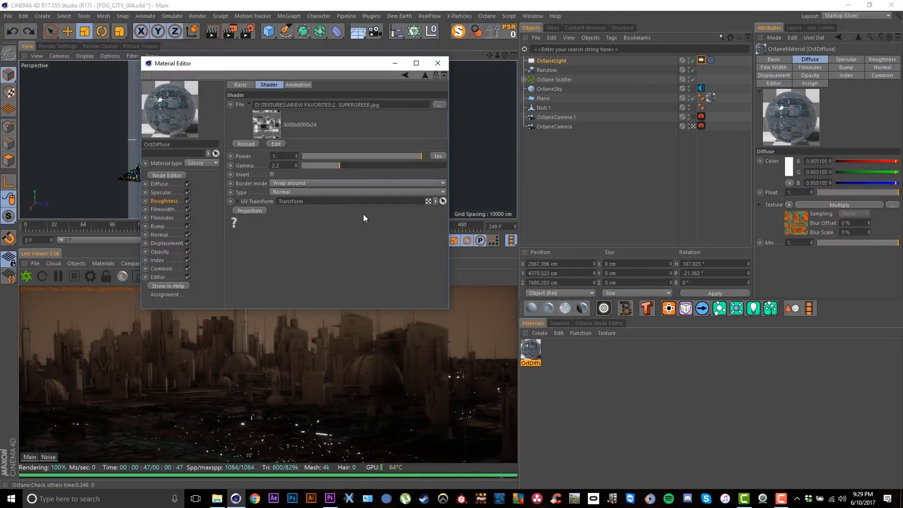
Step: Clear the image texture inside the Roughness Gradient and remove the Gradient shader from the OctDiffuse material's Roughness channel
{"action": "left_click", "coordinate": [426, 77]}
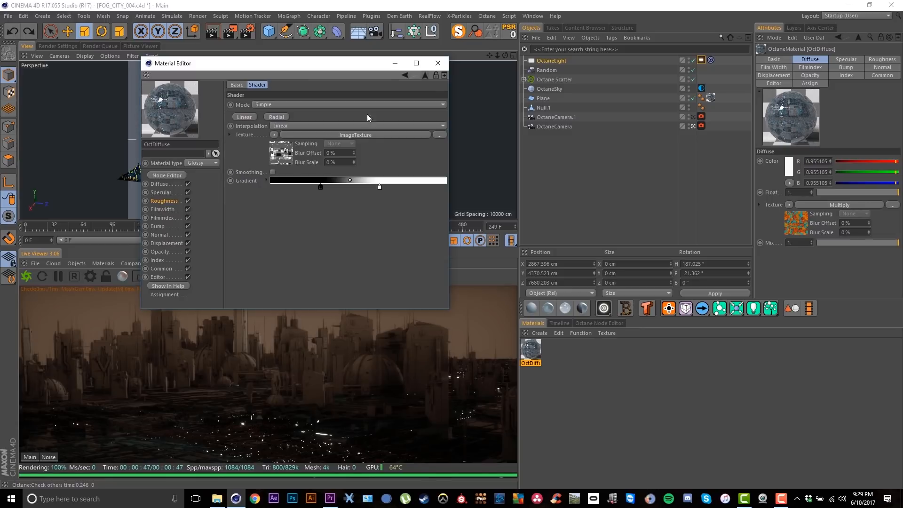
{"action": "left_click", "coordinate": [275, 136]}
{"action": "left_click", "coordinate": [282, 143]}
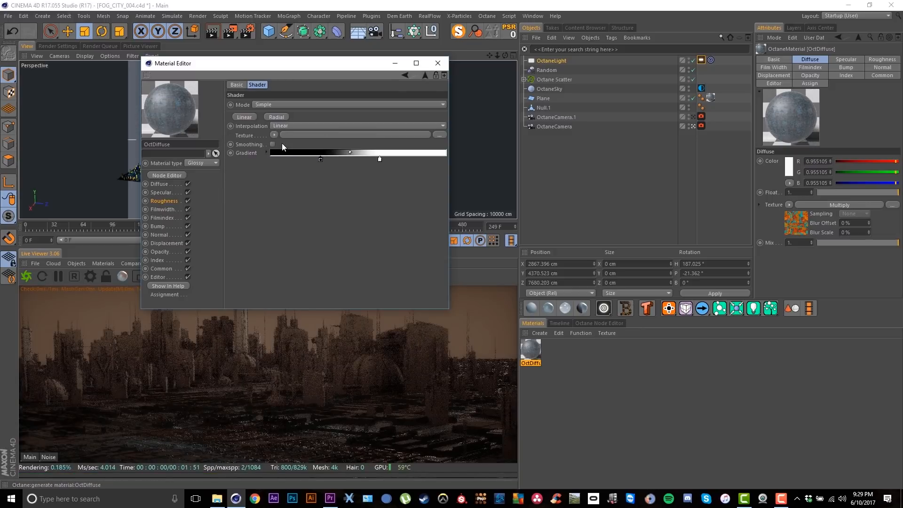
{"action": "left_click", "coordinate": [425, 75]}
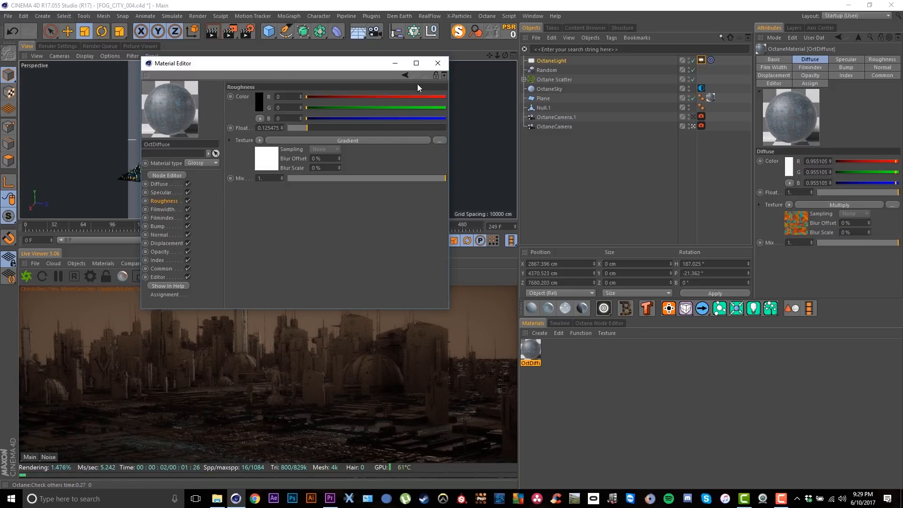
{"action": "left_click", "coordinate": [259, 140]}
{"action": "left_click", "coordinate": [260, 146]}
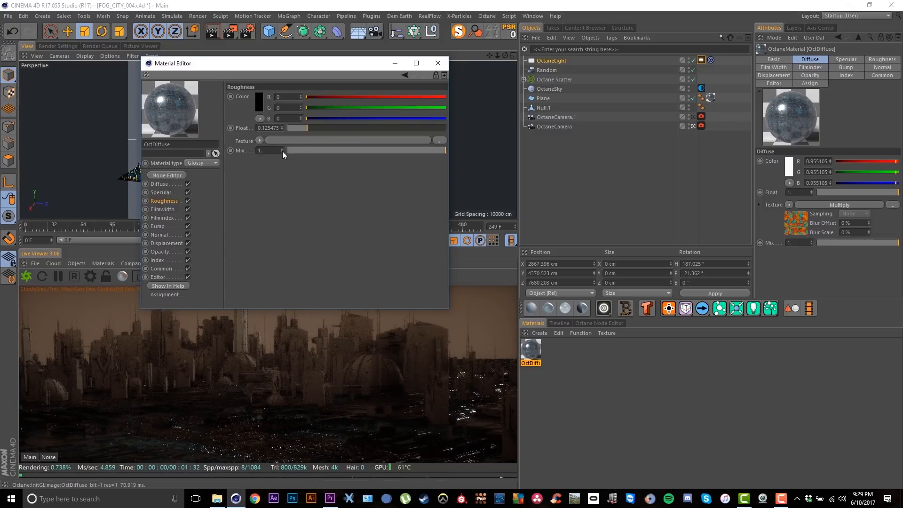
Step: Set the OctDiffuse material's Roughness float to about 0.28 and close the material's editor
{"action": "left_click_drag", "start_coordinate": [294, 131], "coordinate": [290, 132]}
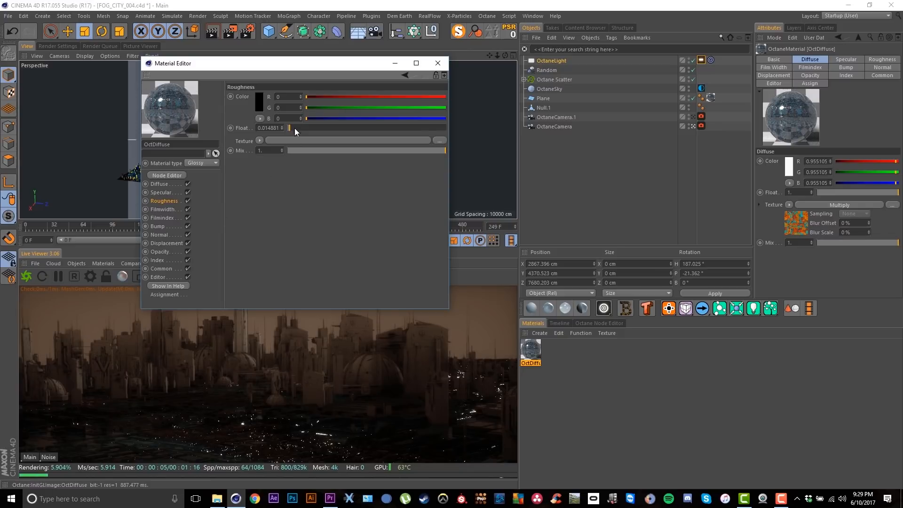
{"action": "left_click_drag", "start_coordinate": [290, 128], "coordinate": [317, 132]}
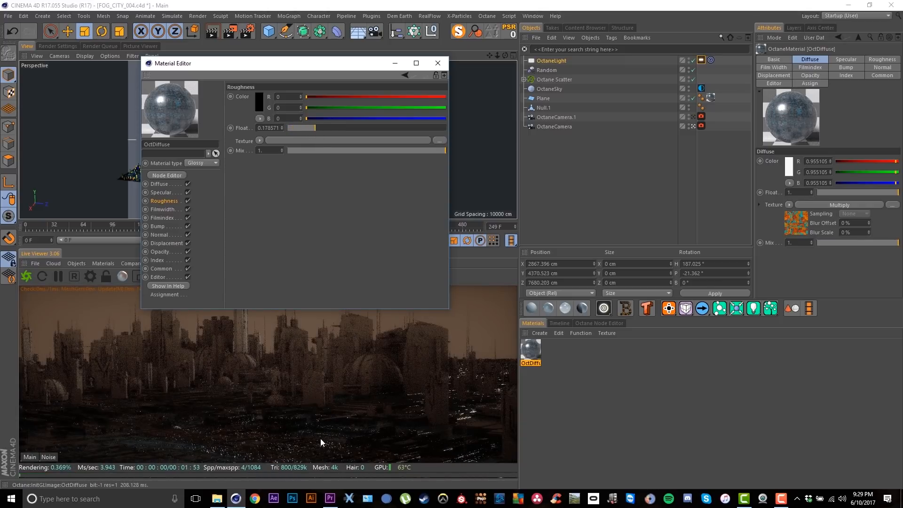
{"action": "left_click_drag", "start_coordinate": [320, 128], "coordinate": [332, 130]}
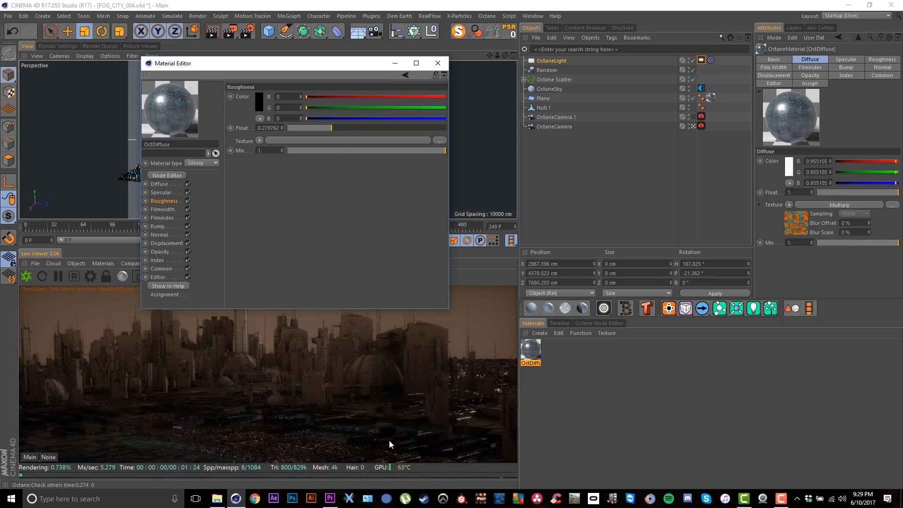
{"action": "left_click", "coordinate": [438, 63]}
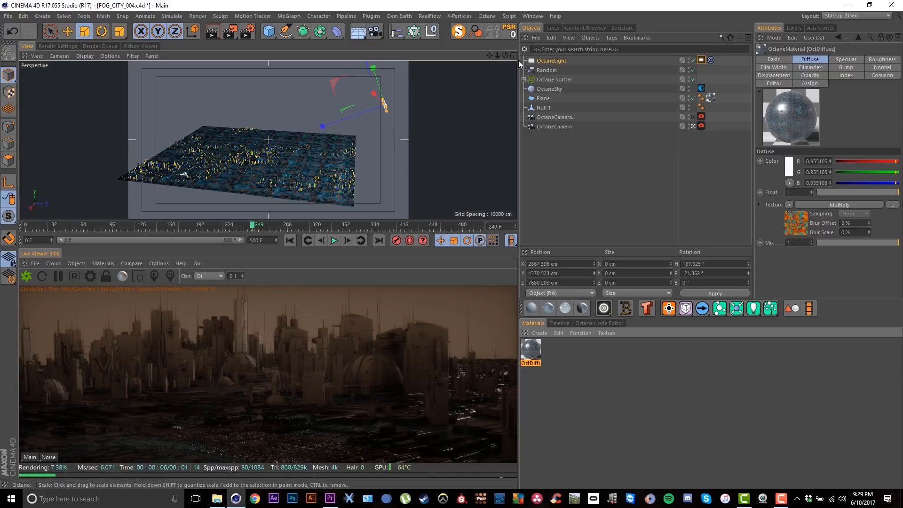
Step: Set the OctaneLight's power to about 292 and its blackbody temperature to about 2417 in the Octane LightTag
{"action": "left_click", "coordinate": [563, 60]}
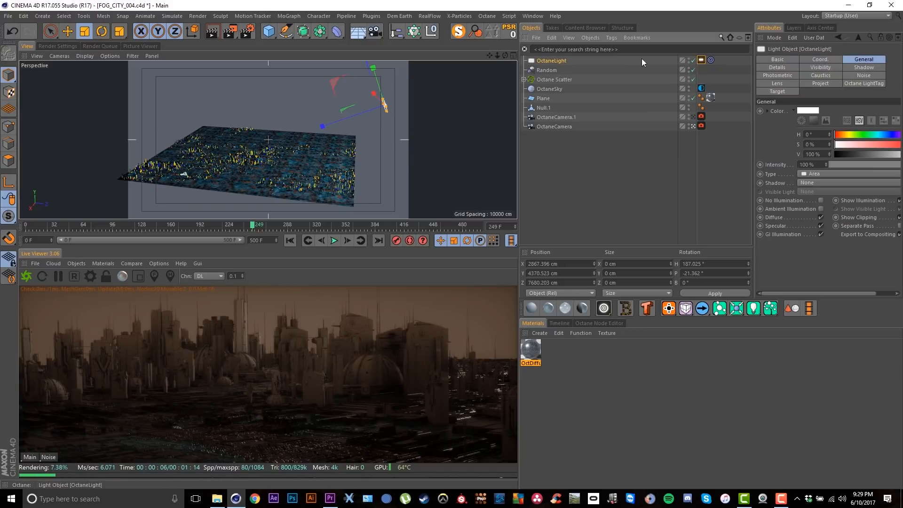
{"action": "left_click", "coordinate": [702, 60]}
{"action": "left_click", "coordinate": [885, 156]}
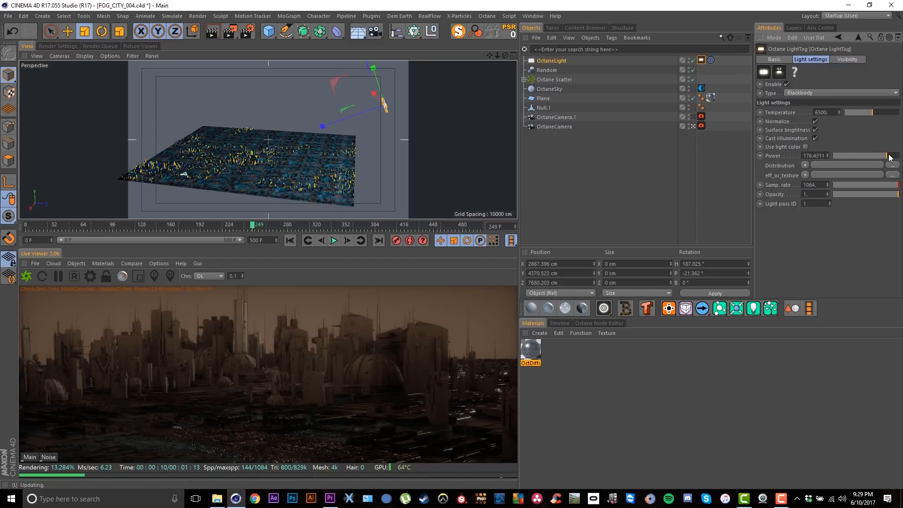
{"action": "left_click_drag", "start_coordinate": [889, 154], "coordinate": [890, 155]}
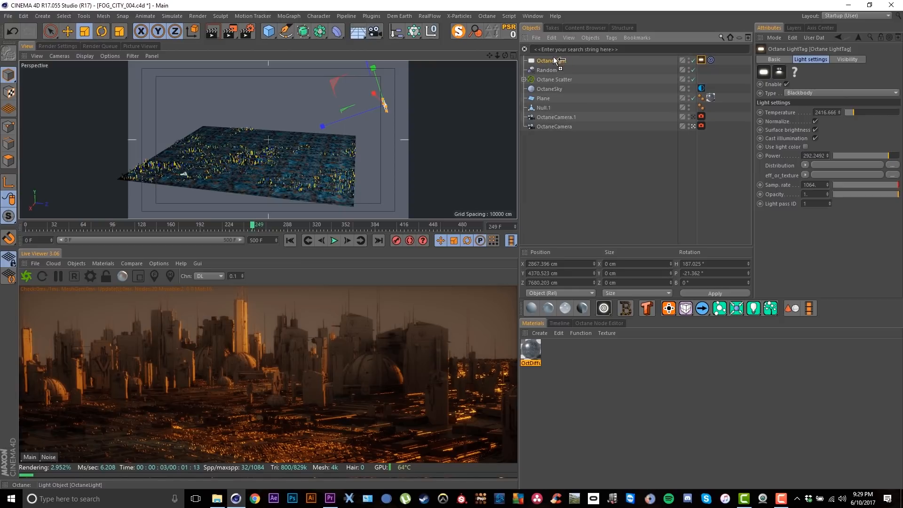
Step: Duplicate the OctaneLight and move the copy to the city's opposite side, at about X -17734, Y -1271, Z -512 cm
{"action": "left_click_drag", "start_coordinate": [554, 57], "coordinate": [554, 58], "text": "ctrl"}
{"action": "key", "text": "e"}
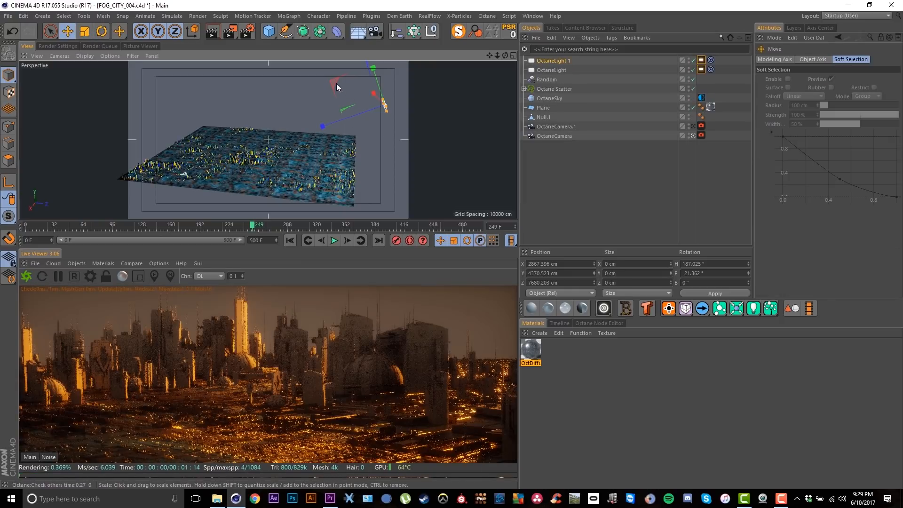
{"action": "left_click_drag", "start_coordinate": [347, 132], "coordinate": [337, 111], "text": "alt"}
{"action": "left_click_drag", "start_coordinate": [235, 134], "coordinate": [264, 183], "text": "alt"}
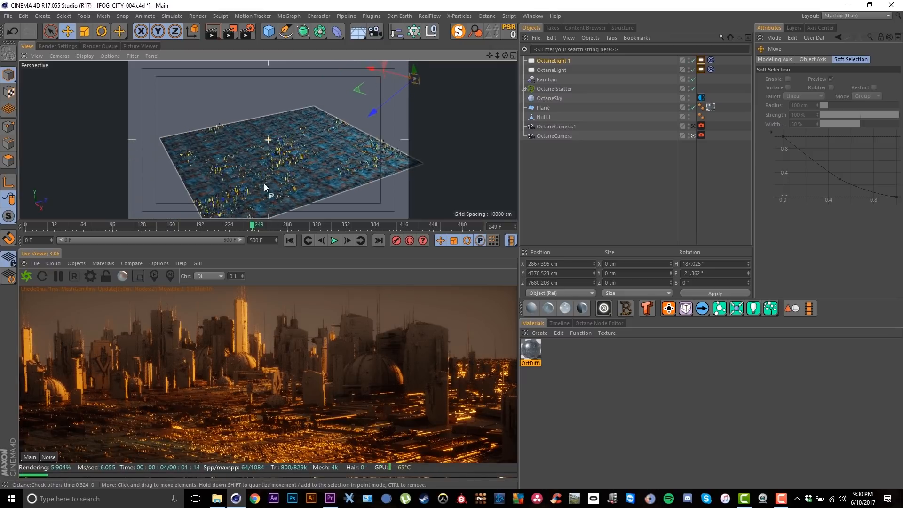
{"action": "left_click_drag", "start_coordinate": [358, 91], "coordinate": [145, 79]}
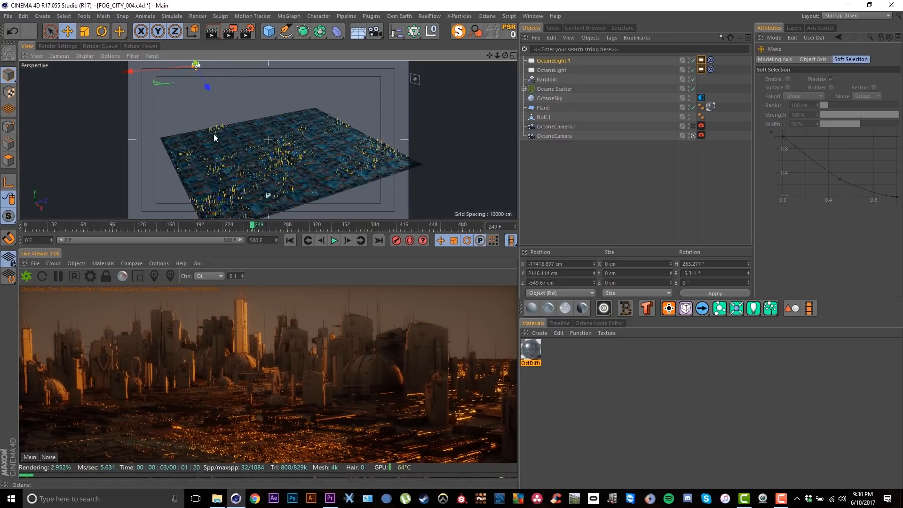
{"action": "middle_click_drag", "start_coordinate": [237, 165], "coordinate": [248, 177], "text": "alt"}
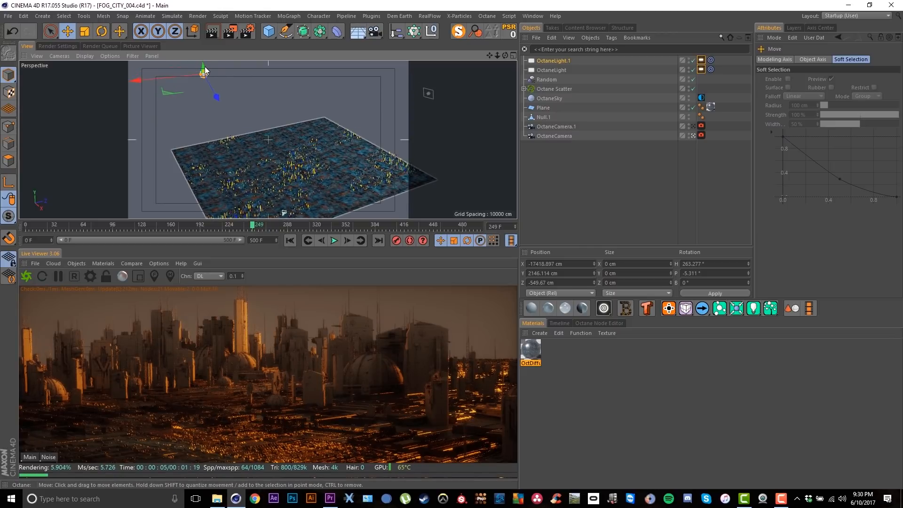
{"action": "left_click_drag", "start_coordinate": [205, 69], "coordinate": [212, 101]}
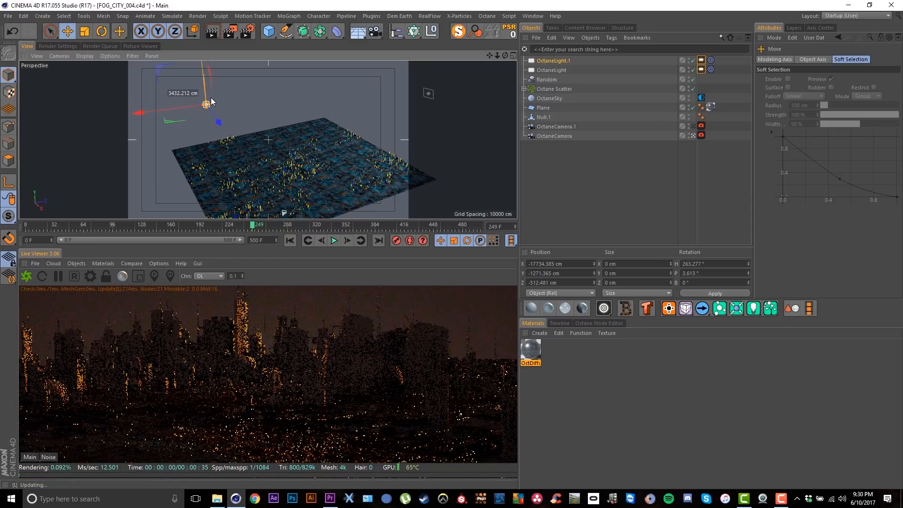
Step: Set OctaneLight.1's blackbody temperature to 12000 and its power to about 802 in the Octane LightTag
{"action": "left_click", "coordinate": [701, 61]}
{"action": "left_click", "coordinate": [894, 113]}
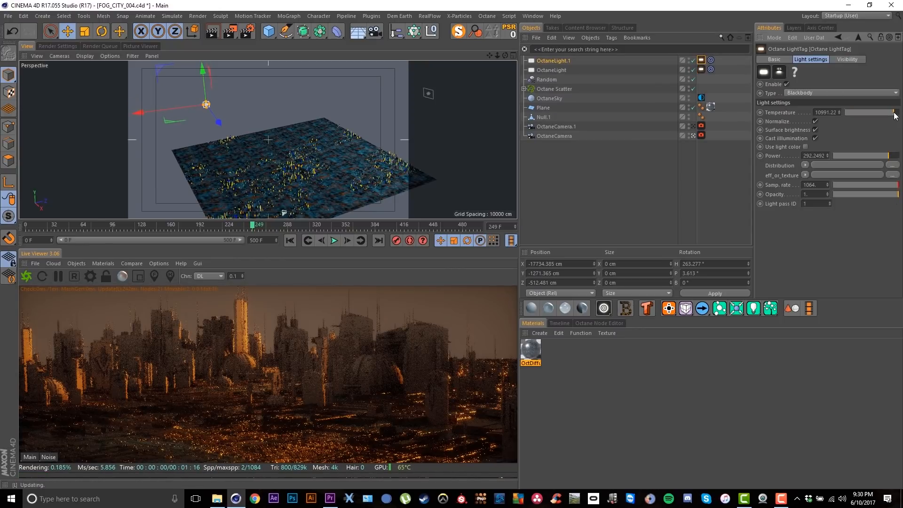
{"action": "left_click_drag", "start_coordinate": [897, 116], "coordinate": [901, 118]}
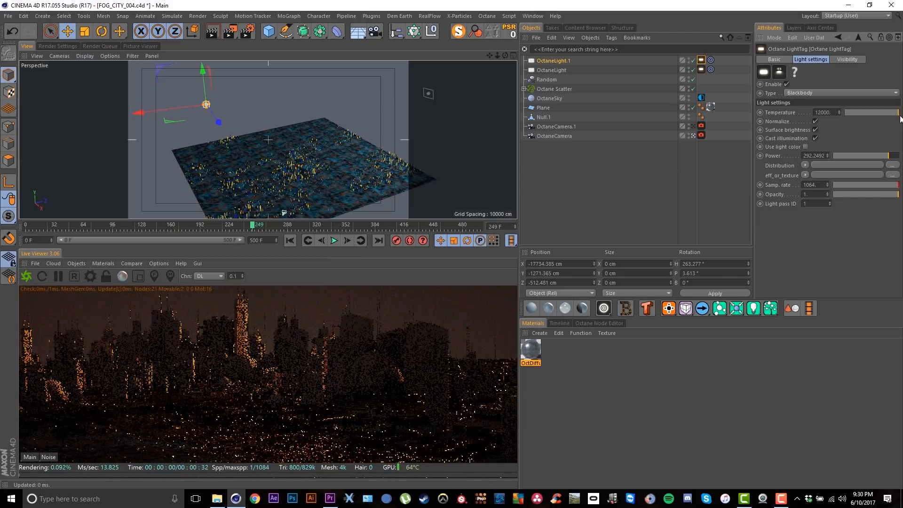
{"action": "left_click_drag", "start_coordinate": [878, 156], "coordinate": [895, 158]}
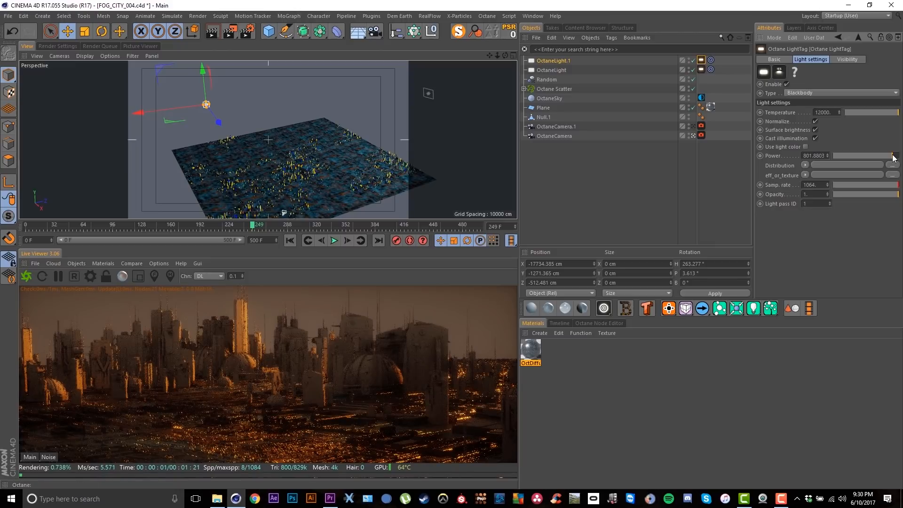
Step: Disable the original OctaneLight and scale OctaneLight.1 up into a much wider light panel
{"action": "left_click", "coordinate": [717, 80]}
{"action": "left_click", "coordinate": [692, 69]}
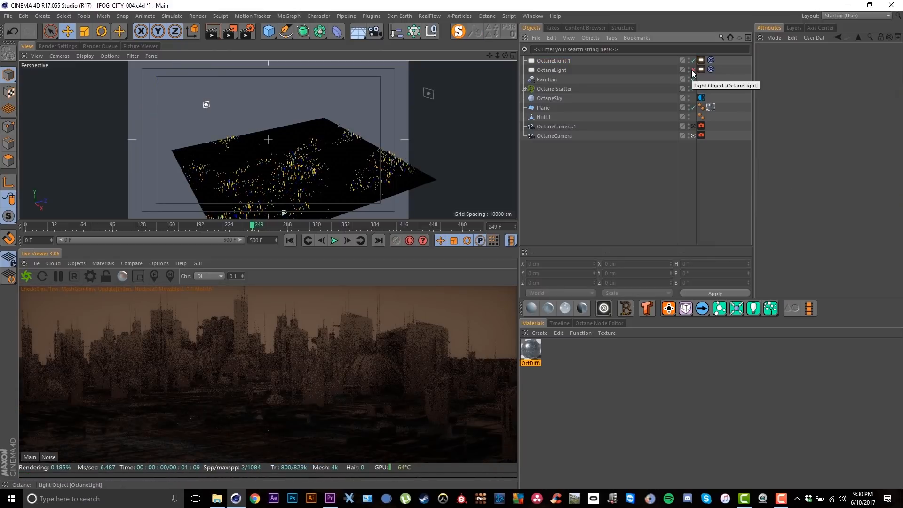
{"action": "left_click", "coordinate": [557, 60]}
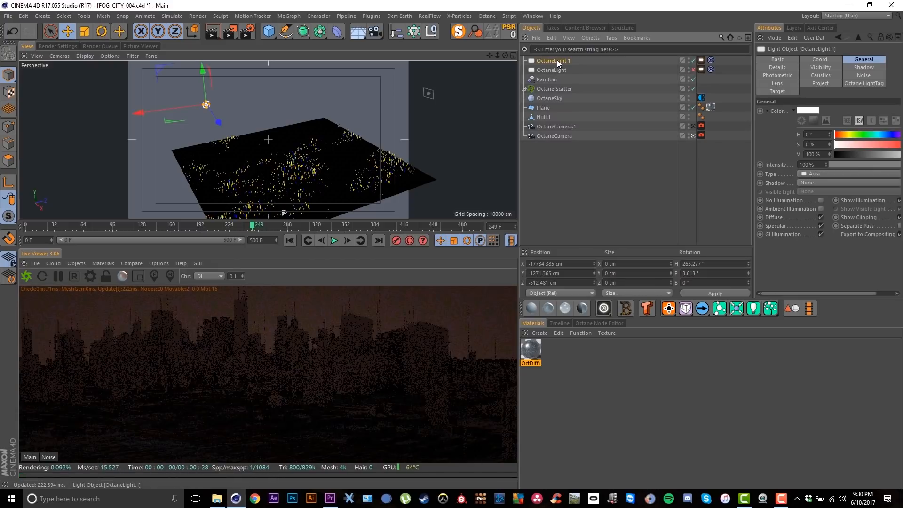
{"action": "key", "text": "t"}
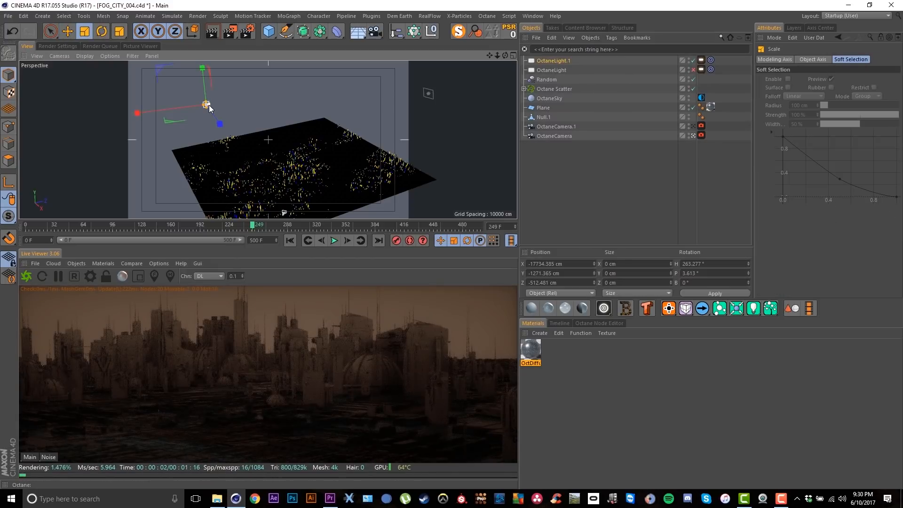
{"action": "left_click_drag", "start_coordinate": [235, 103], "coordinate": [258, 105]}
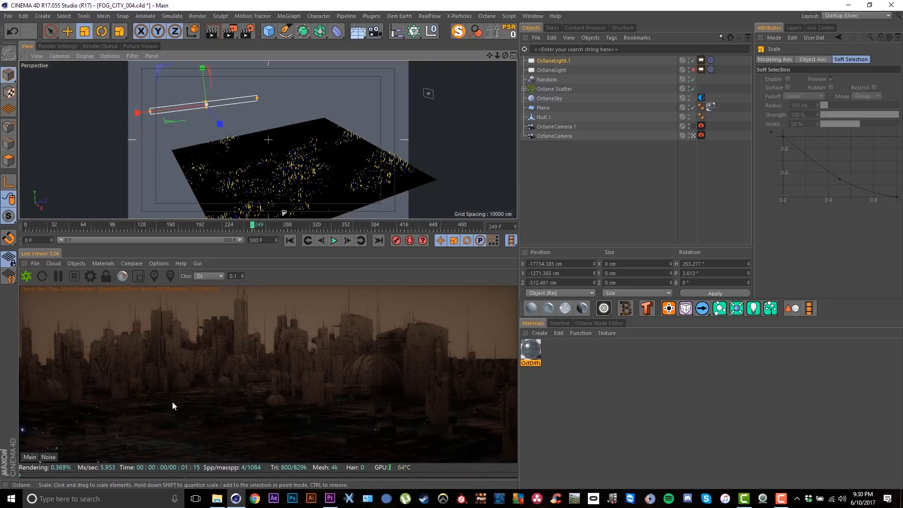
Step: Move OctaneLight.1 along the city's edge and raise it, to about X -16856, Y 2738, Z 8779 cm
{"action": "key", "text": "e"}
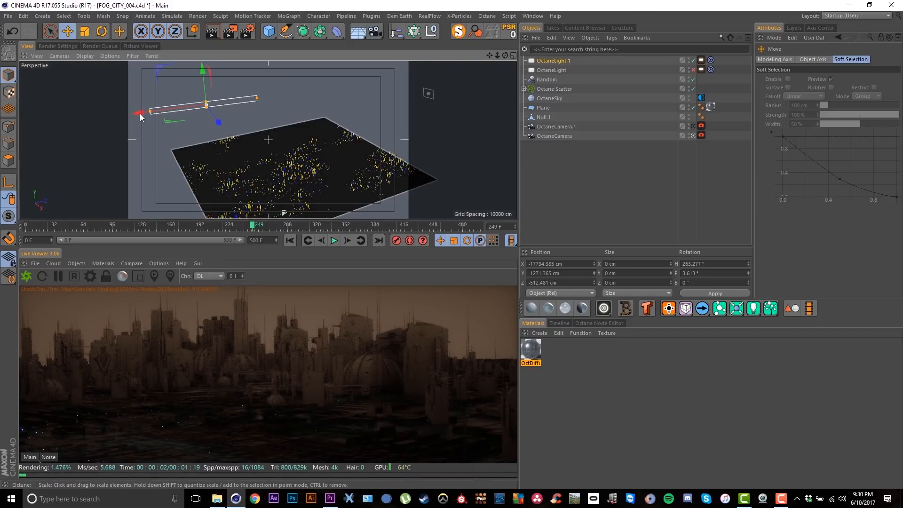
{"action": "left_click_drag", "start_coordinate": [150, 115], "coordinate": [227, 118]}
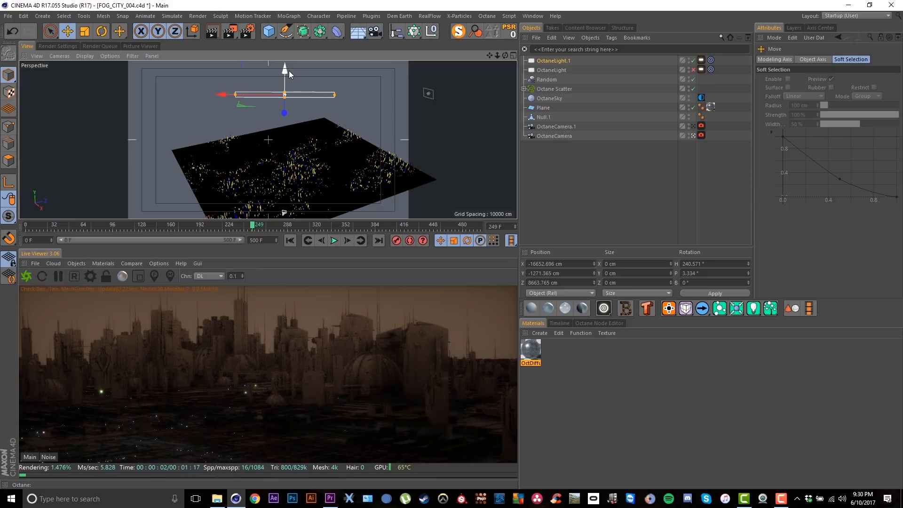
{"action": "left_click_drag", "start_coordinate": [289, 70], "coordinate": [289, 57]}
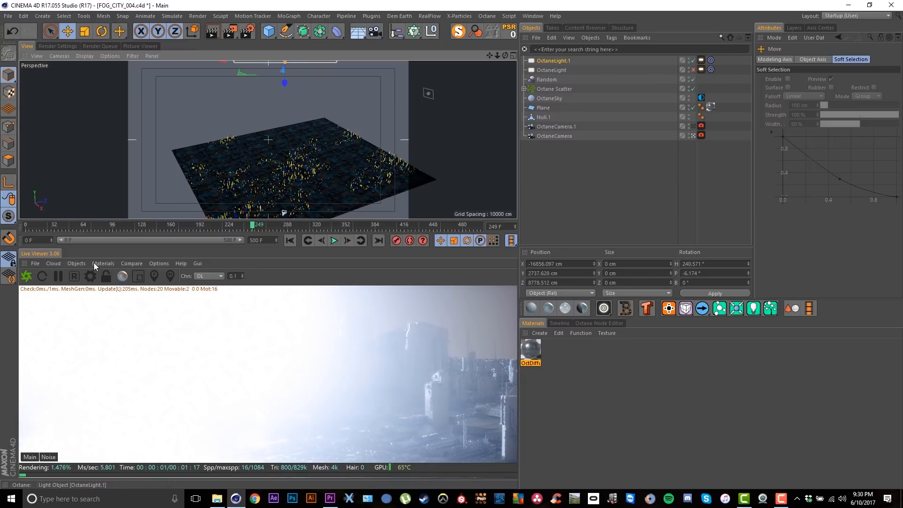
Step: Set OctaneLight.1's opacity to 0 and reduce its power to about 106.5 in the Octane LightTag
{"action": "left_click", "coordinate": [701, 60]}
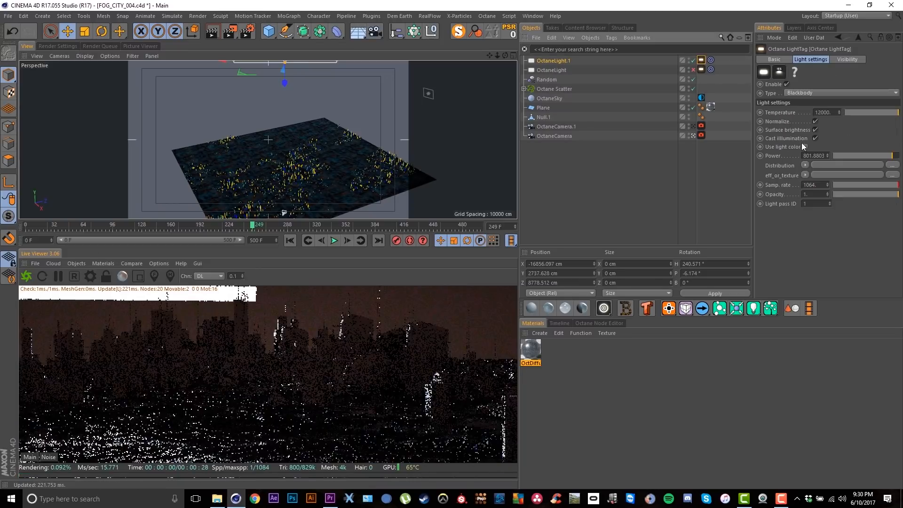
{"action": "left_click_drag", "start_coordinate": [839, 193], "coordinate": [818, 194]}
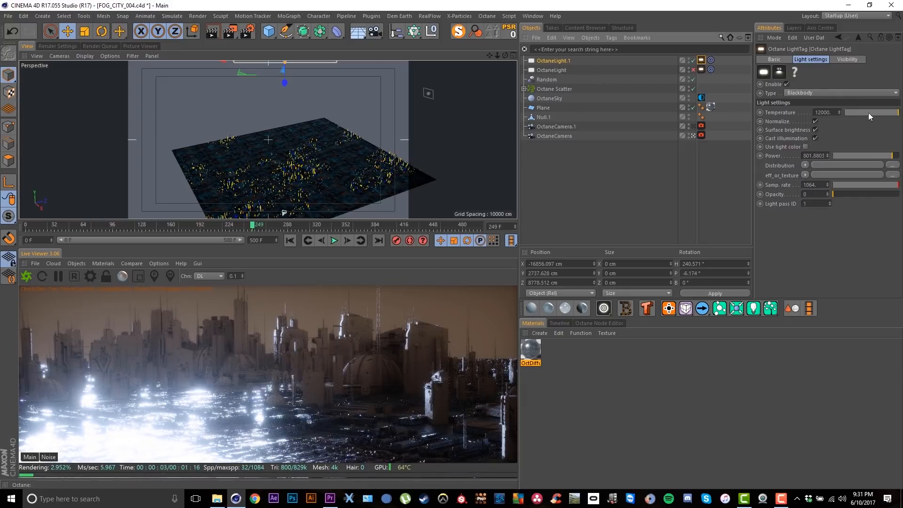
{"action": "left_click_drag", "start_coordinate": [886, 158], "coordinate": [884, 158]}
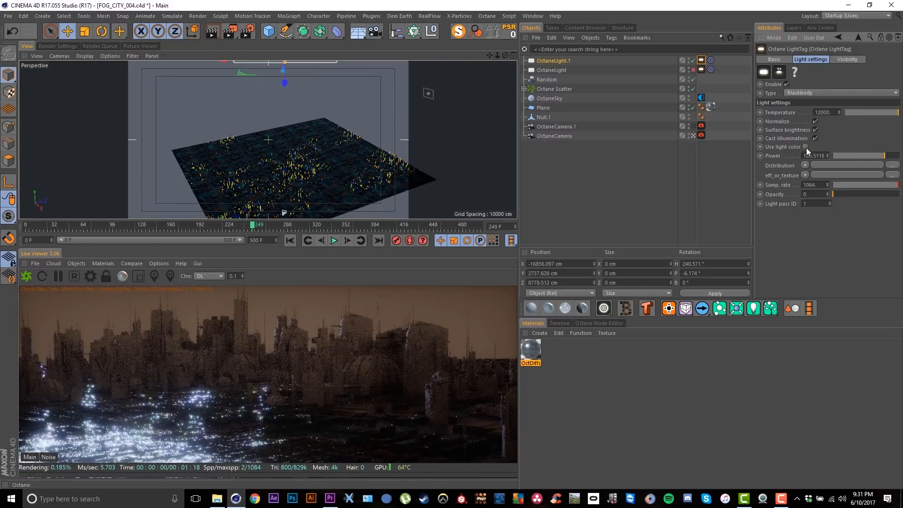
Step: Scale OctaneLight.1 down and move it to about X -17443, Y 2328, Z 37 cm
{"action": "key", "text": "t"}
{"action": "left_click_drag", "start_coordinate": [291, 104], "coordinate": [217, 108]}
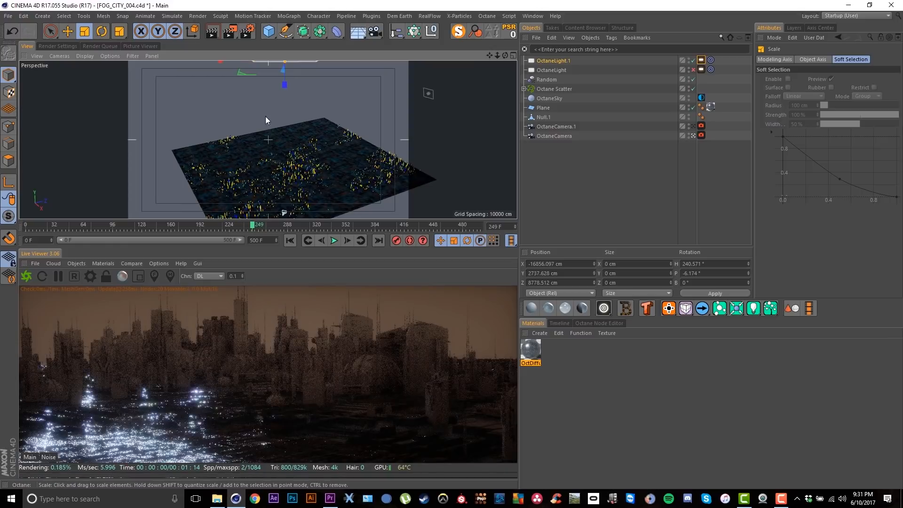
{"action": "middle_click_drag", "start_coordinate": [360, 178], "coordinate": [356, 197], "text": "alt"}
{"action": "key", "text": "e"}
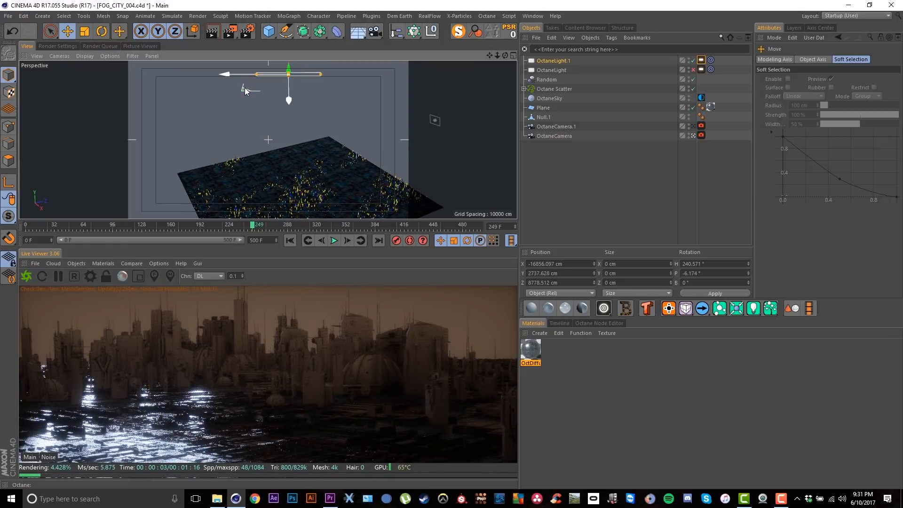
{"action": "left_click_drag", "start_coordinate": [240, 94], "coordinate": [164, 106]}
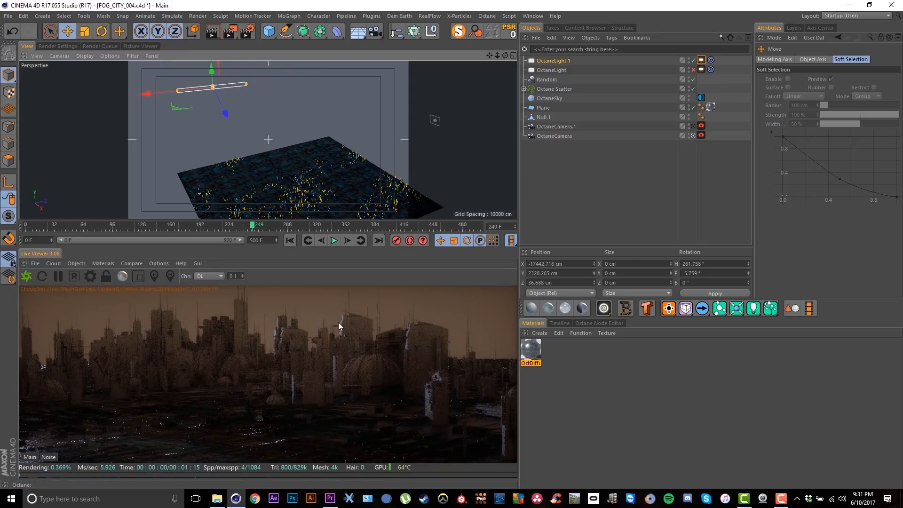
Step: Re-enable the original OctaneLight and set its blackbody temperature to about 6452
{"action": "left_click", "coordinate": [694, 69]}
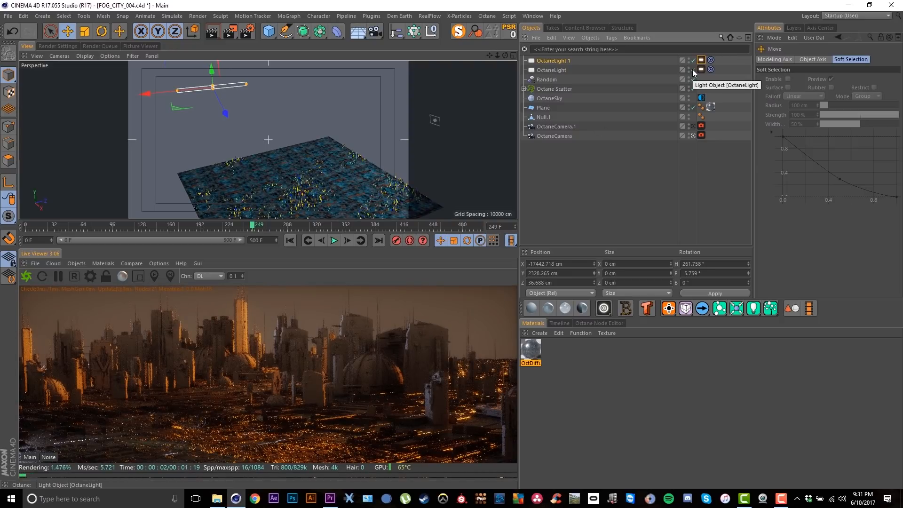
{"action": "left_click", "coordinate": [702, 71]}
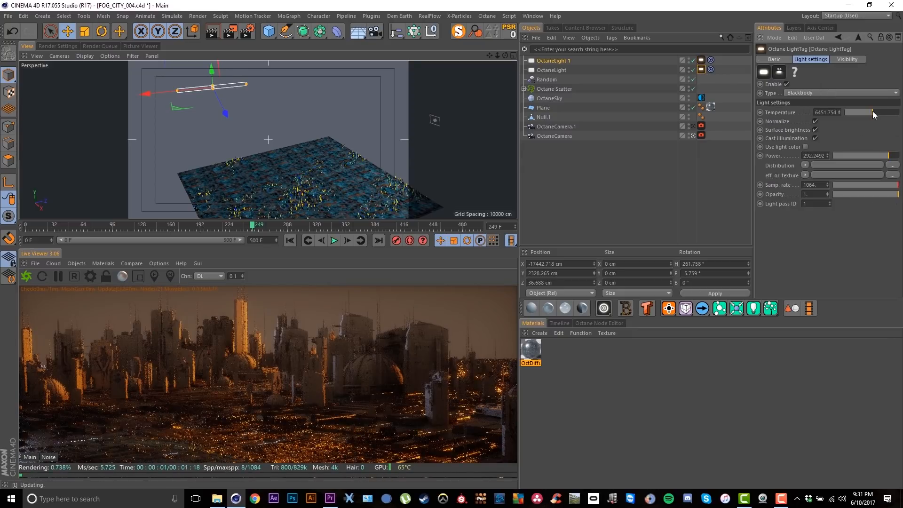
{"action": "left_click", "coordinate": [873, 112]}
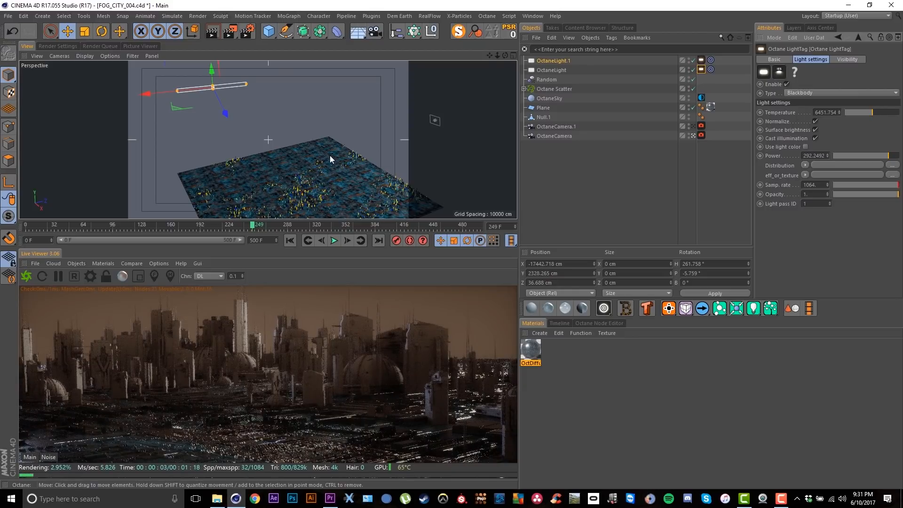
Step: Darken the OctaneSky's RgbSpectrum environment color to a near-black grey with a value of 11%
{"action": "left_click", "coordinate": [701, 98]}
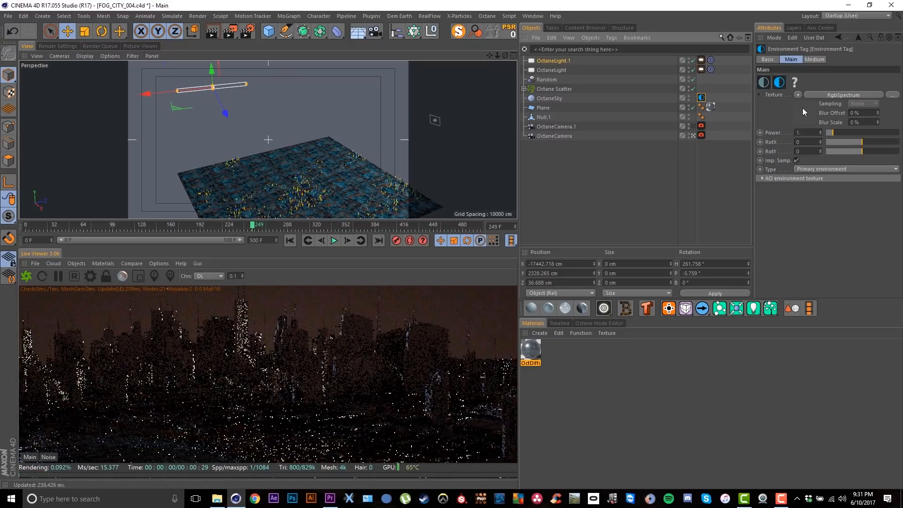
{"action": "left_click", "coordinate": [802, 108]}
{"action": "left_click", "coordinate": [786, 86]}
{"action": "left_click_drag", "start_coordinate": [784, 103], "coordinate": [770, 104]}
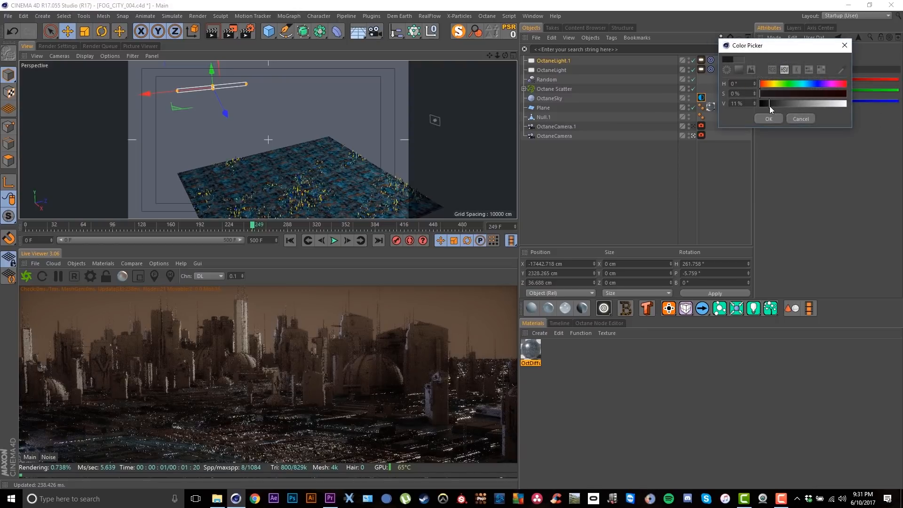
{"action": "left_click", "coordinate": [772, 117]}
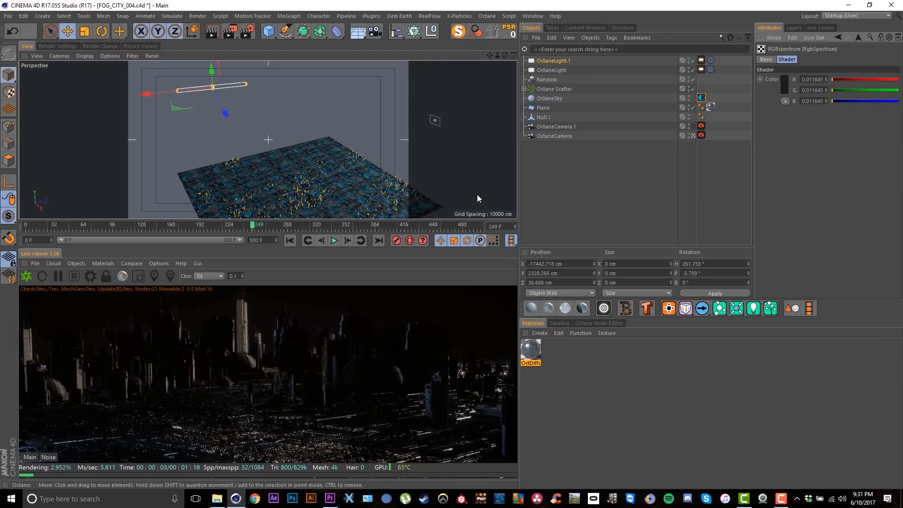
Step: Duplicate OctaneLight.1 and move the copy to another side above the city, at about X -100, Y 6510, Z -8627 cm
{"action": "left_click_drag", "start_coordinate": [557, 66], "coordinate": [552, 66]}
{"action": "left_click", "coordinate": [560, 61]}
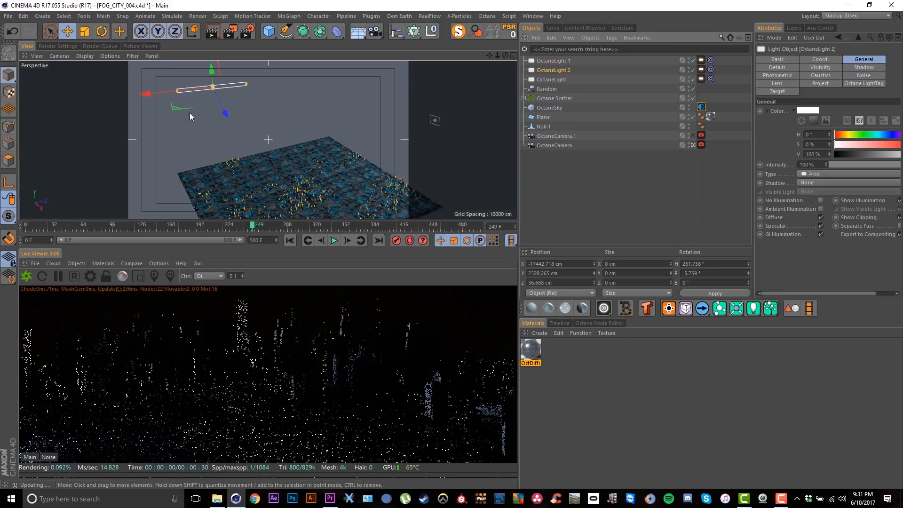
{"action": "left_click_drag", "start_coordinate": [168, 112], "coordinate": [155, 223]}
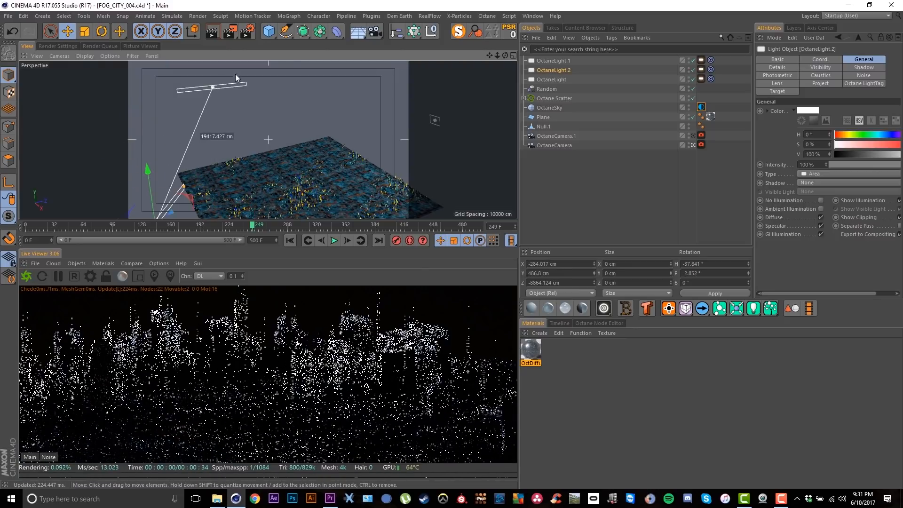
{"action": "scroll", "coordinate": [190, 143], "scroll_direction": "down", "scroll_amount": 5}
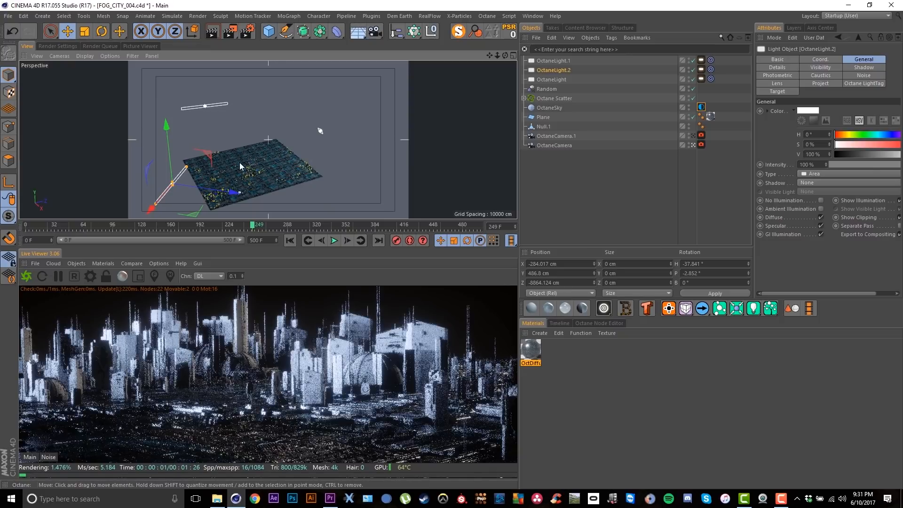
{"action": "left_click_drag", "start_coordinate": [209, 185], "coordinate": [183, 120], "text": "alt"}
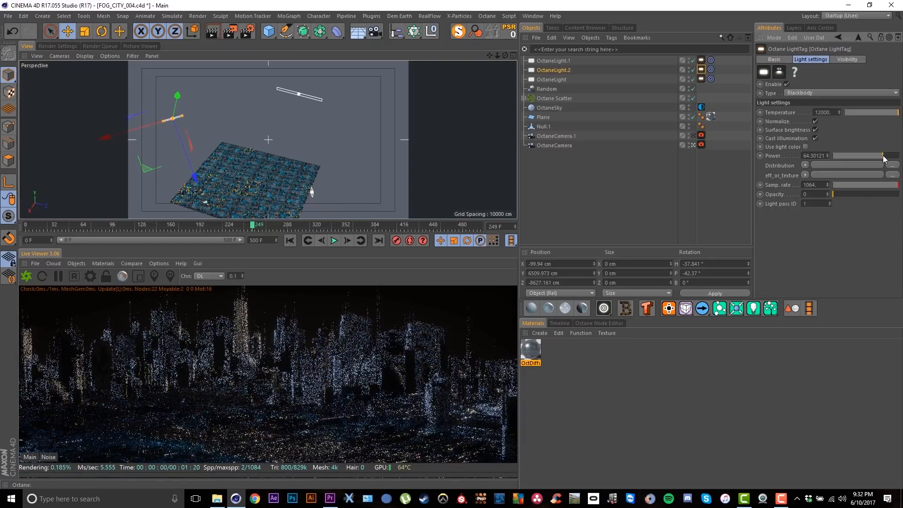
Step: Try several power levels for OctaneLight.2, settle on 35, and set its blackbody temperature to about 7158
{"action": "left_click_drag", "start_coordinate": [884, 157], "coordinate": [881, 157]}
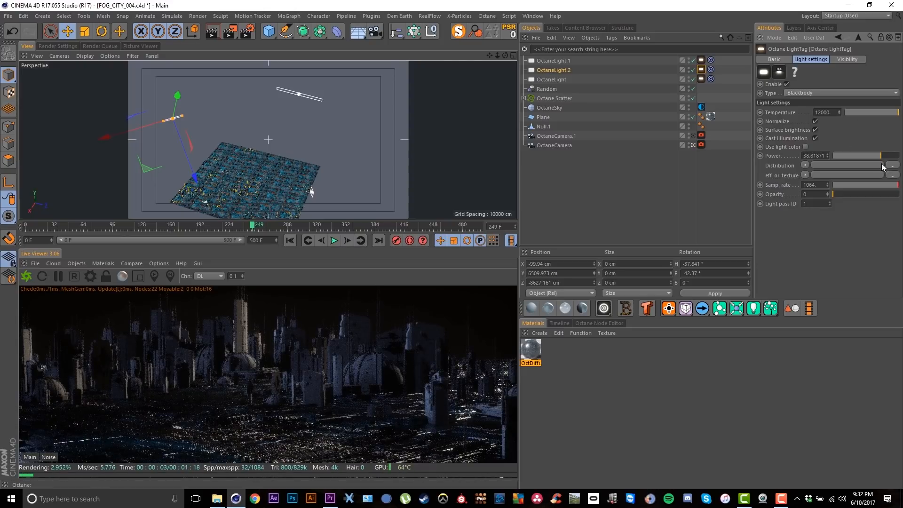
{"action": "left_click_drag", "start_coordinate": [879, 153], "coordinate": [887, 155]}
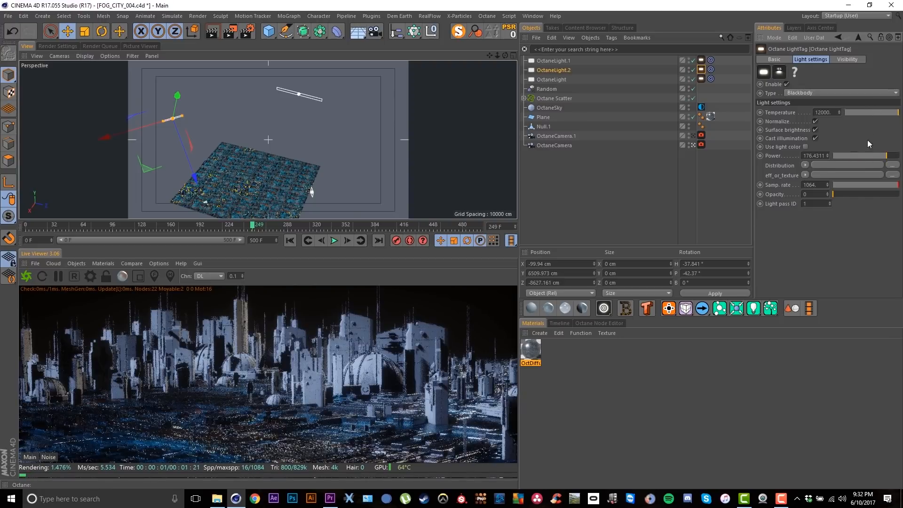
{"action": "left_click_drag", "start_coordinate": [887, 156], "coordinate": [877, 156]}
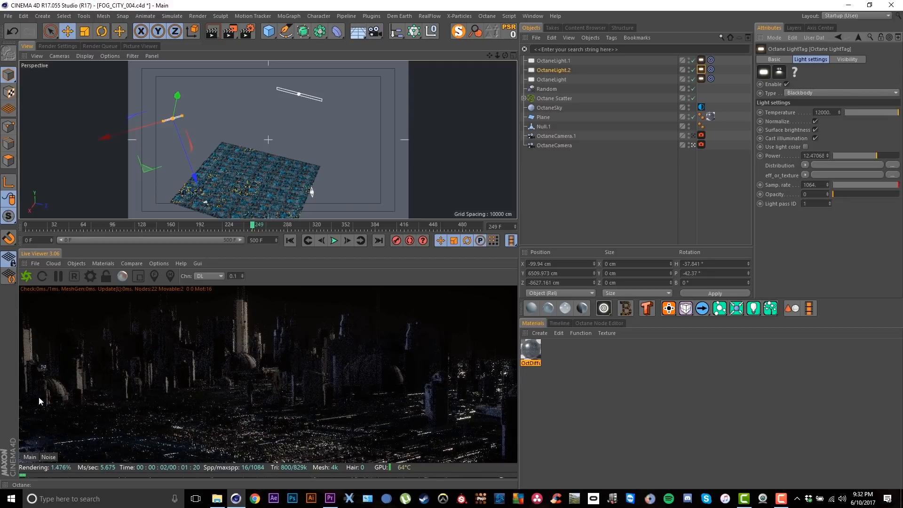
{"action": "double_click", "coordinate": [816, 156]}
{"action": "type", "text": "35"}
{"action": "key", "text": "Return"}
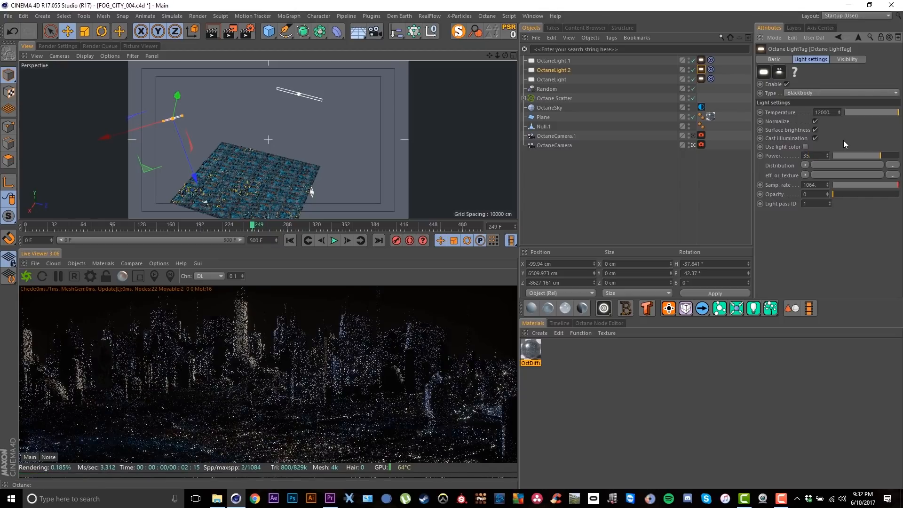
{"action": "left_click", "coordinate": [876, 112]}
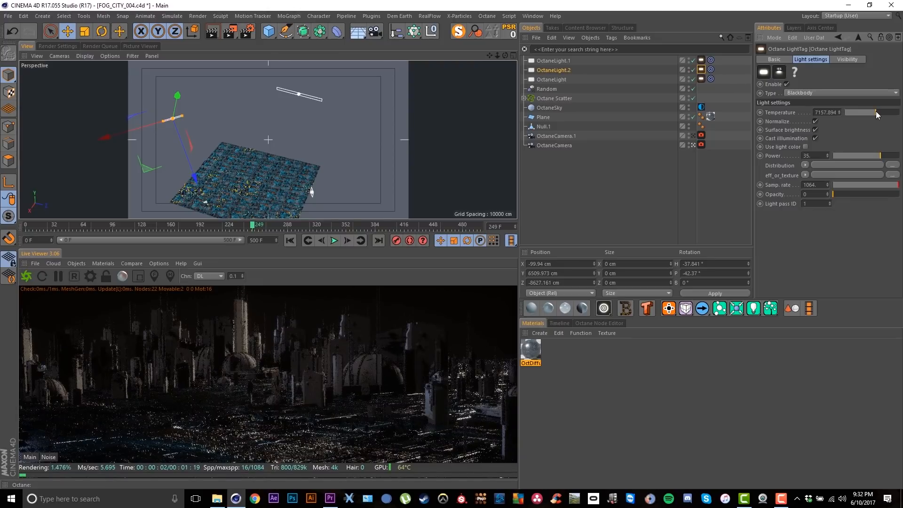
Step: Lower the original OctaneLight's blackbody temperature to a deep red glow and raise OctaneLight.1's power
{"action": "left_click", "coordinate": [702, 79]}
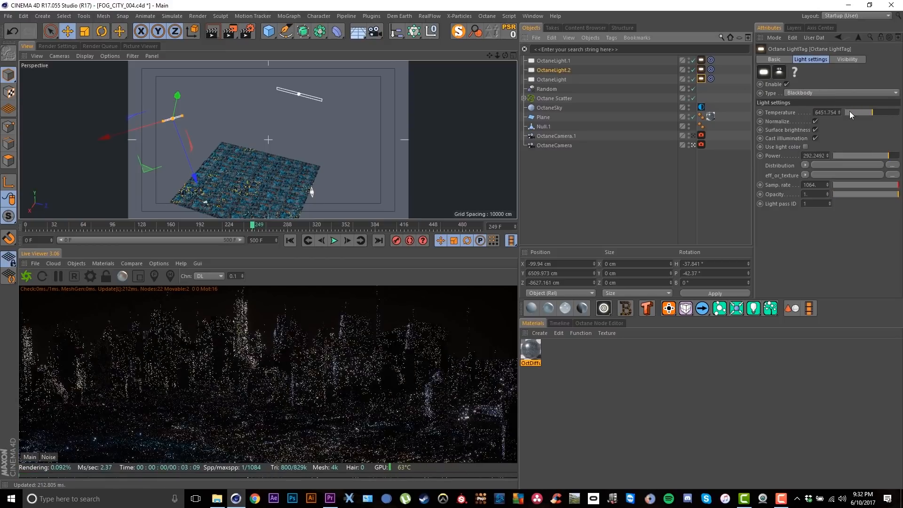
{"action": "mouse_move", "coordinate": [850, 111]}
{"action": "left_mouse_down"}
{"action": "mouse_move", "coordinate": [857, 115]}
{"action": "mouse_move", "coordinate": [848, 115]}
{"action": "left_mouse_up"}
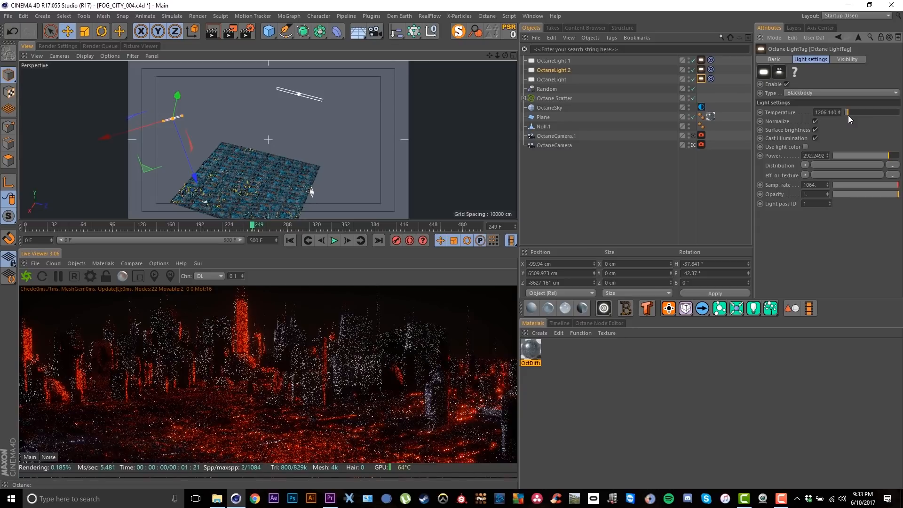
{"action": "left_click", "coordinate": [851, 112]}
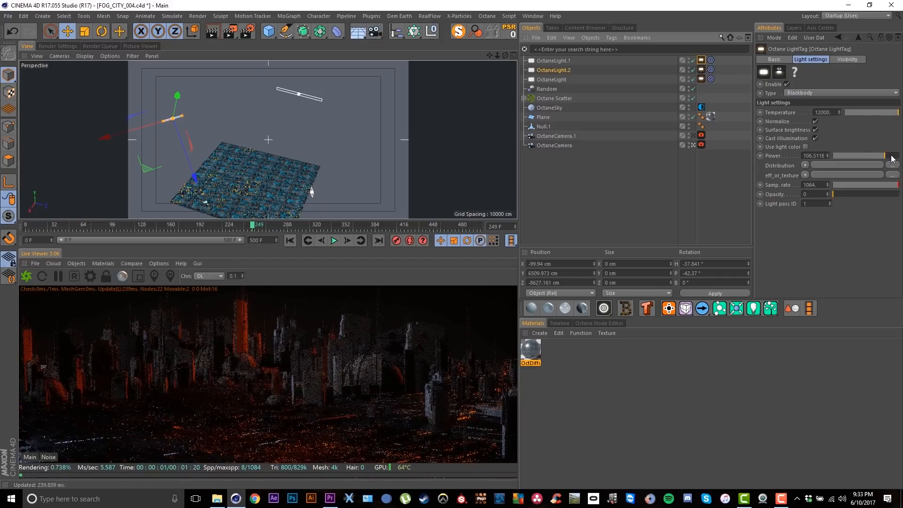
{"action": "left_click", "coordinate": [892, 155]}
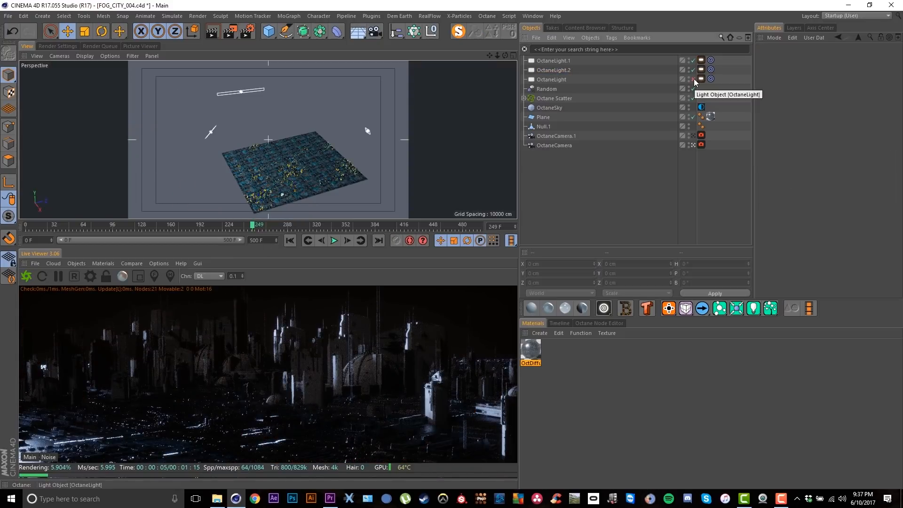
Step: Turn off OctaneLight and brighten the OctaneSky's RgbSpectrum environment color to a dark grey of about 0.073 per channel
{"action": "left_click", "coordinate": [693, 79]}
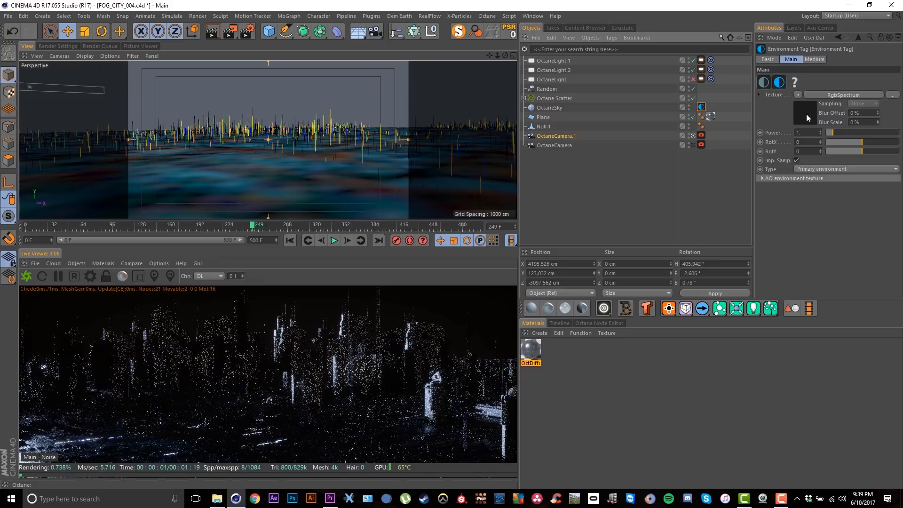
{"action": "left_click", "coordinate": [806, 116]}
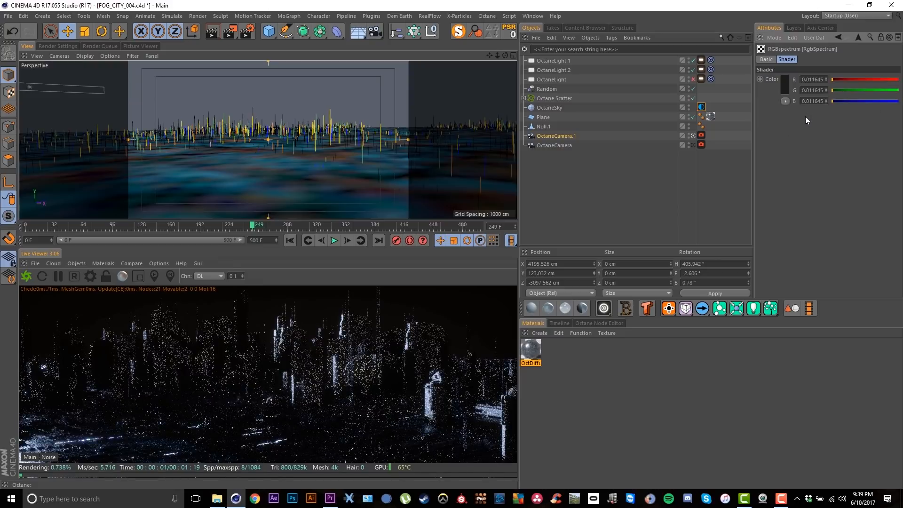
{"action": "left_click", "coordinate": [783, 91]}
{"action": "left_click", "coordinate": [778, 111]}
{"action": "left_click_drag", "start_coordinate": [777, 112], "coordinate": [783, 112]}
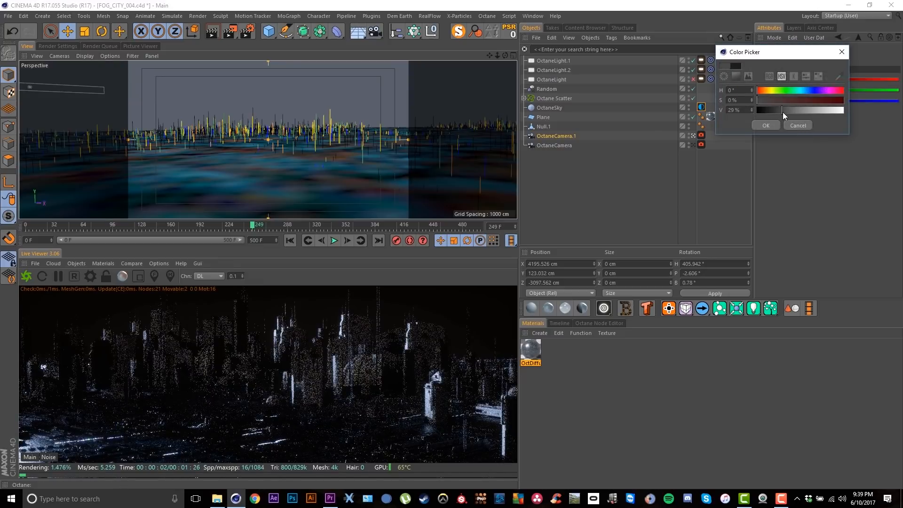
{"action": "left_click", "coordinate": [765, 125]}
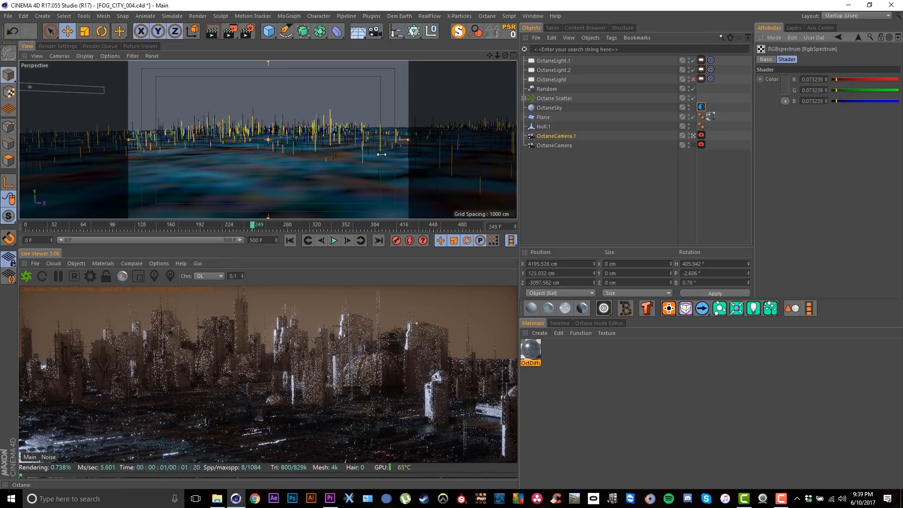
Step: Turn off OctaneLight.1 and OctaneLight.2 and delete the original OctaneLight
{"action": "left_click", "coordinate": [693, 60]}
{"action": "left_click", "coordinate": [693, 70]}
{"action": "left_click", "coordinate": [548, 80]}
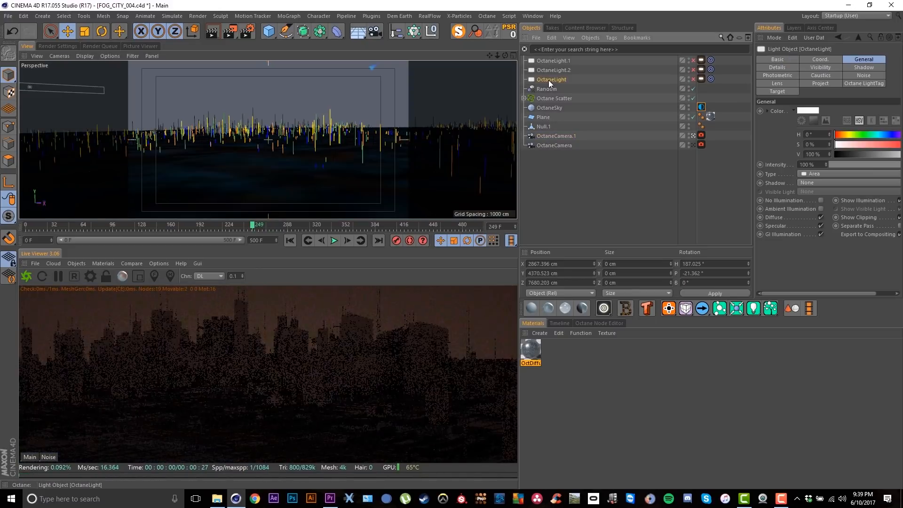
{"action": "key", "text": "Delete"}
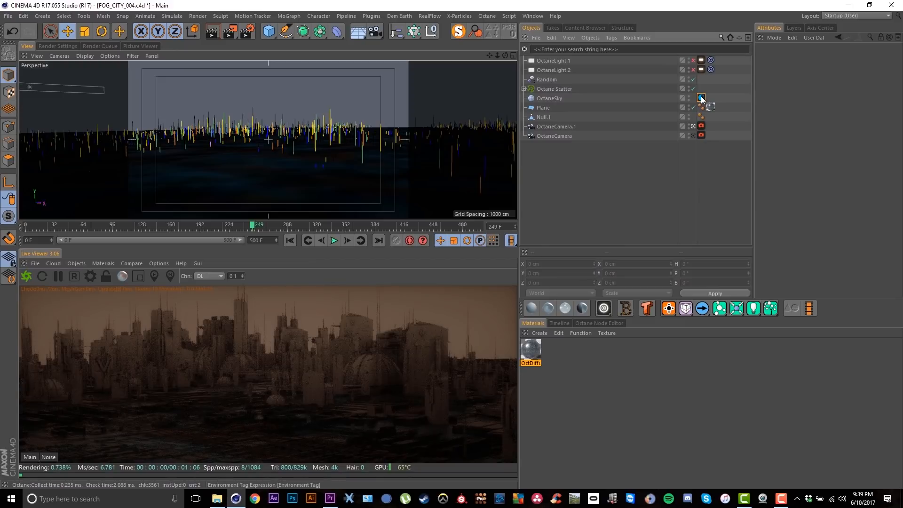
Step: Set the OctaneSky's RgbSpectrum environment color to a brighter neutral grey of 0.2957 per channel
{"action": "left_click", "coordinate": [700, 98]}
{"action": "left_click", "coordinate": [823, 95]}
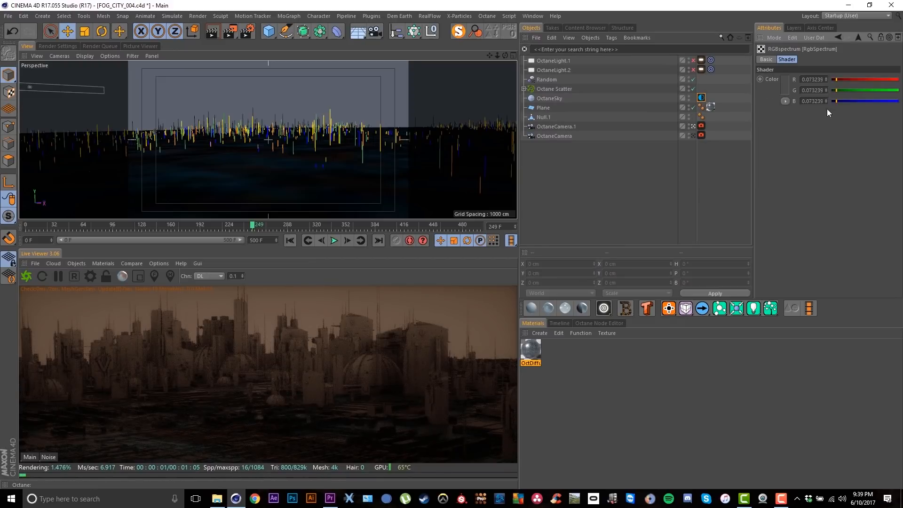
{"action": "left_click", "coordinate": [786, 89]}
{"action": "left_click_drag", "start_coordinate": [793, 105], "coordinate": [811, 107]}
{"action": "left_click", "coordinate": [768, 120]}
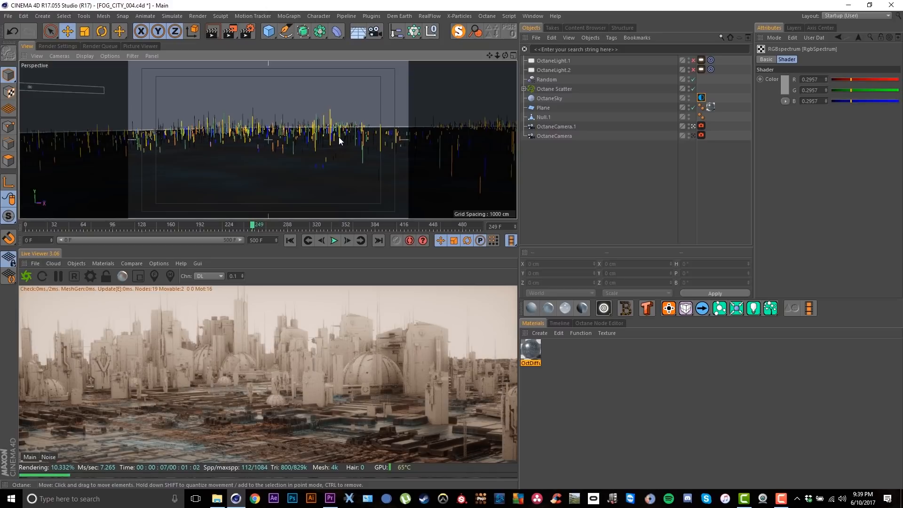
Step: Apply the first OctGlossy material to all twelve MEGASTRUCTURE objects inside the Octane Scatter
{"action": "right_click_drag", "start_coordinate": [358, 131], "coordinate": [349, 181], "text": "alt"}
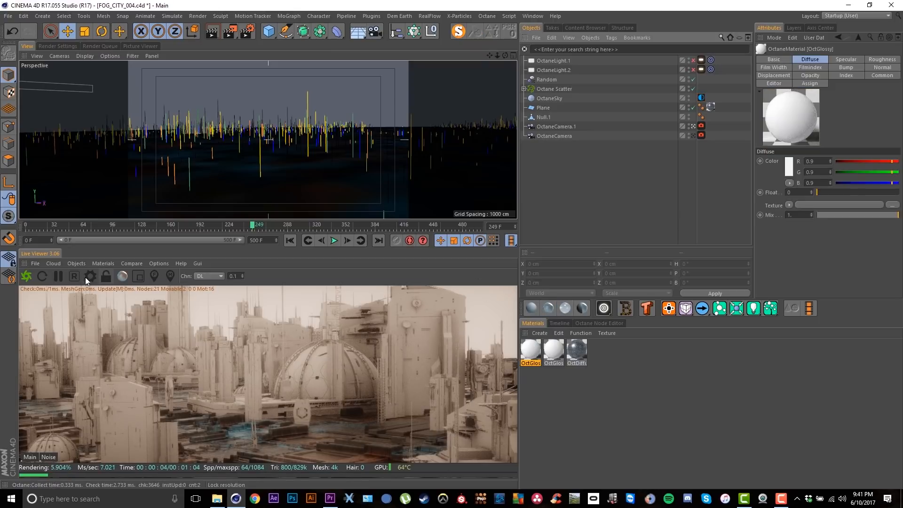
{"action": "left_click", "coordinate": [131, 263]}
{"action": "mouse_move", "coordinate": [105, 265]}
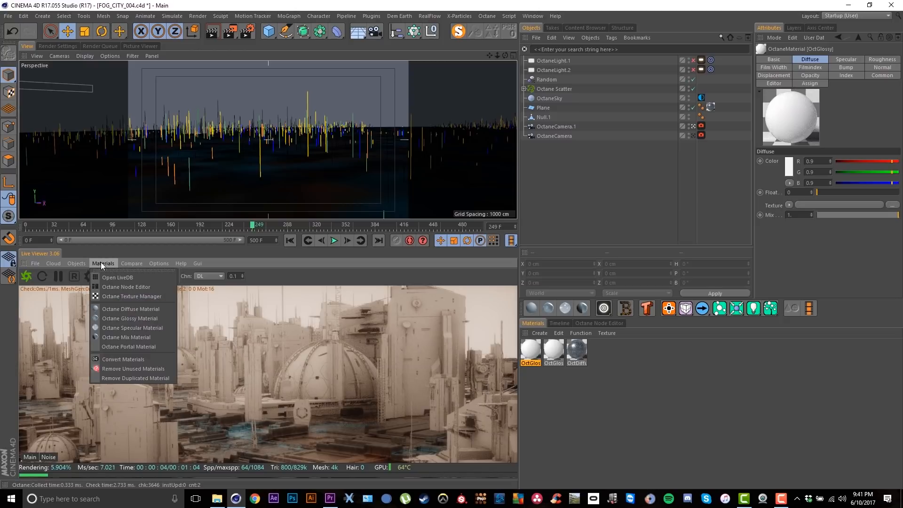
{"action": "left_click", "coordinate": [805, 397]}
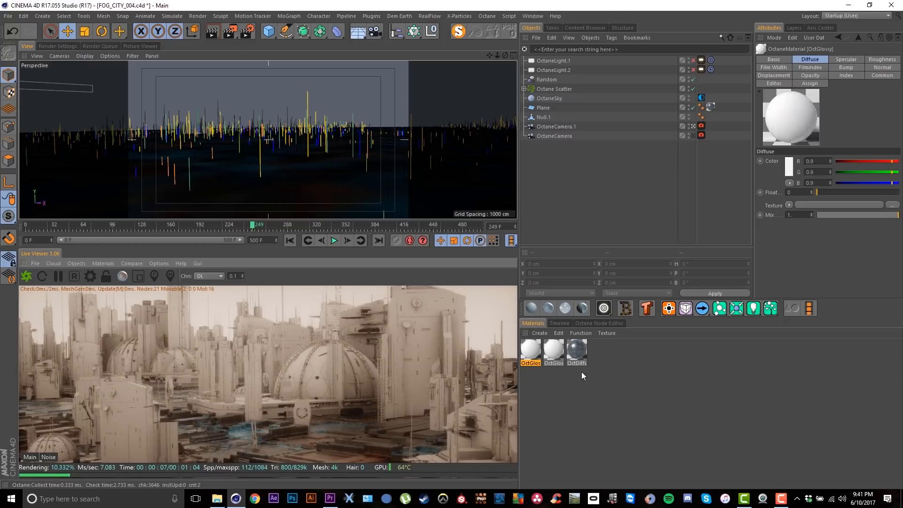
{"action": "left_click", "coordinate": [524, 89]}
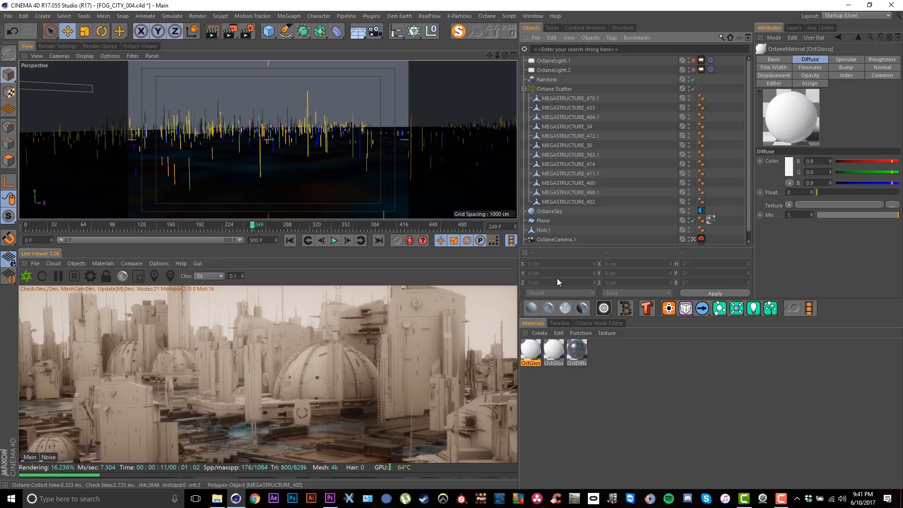
{"action": "left_click", "coordinate": [575, 97]}
{"action": "left_click", "coordinate": [584, 202], "text": "shift"}
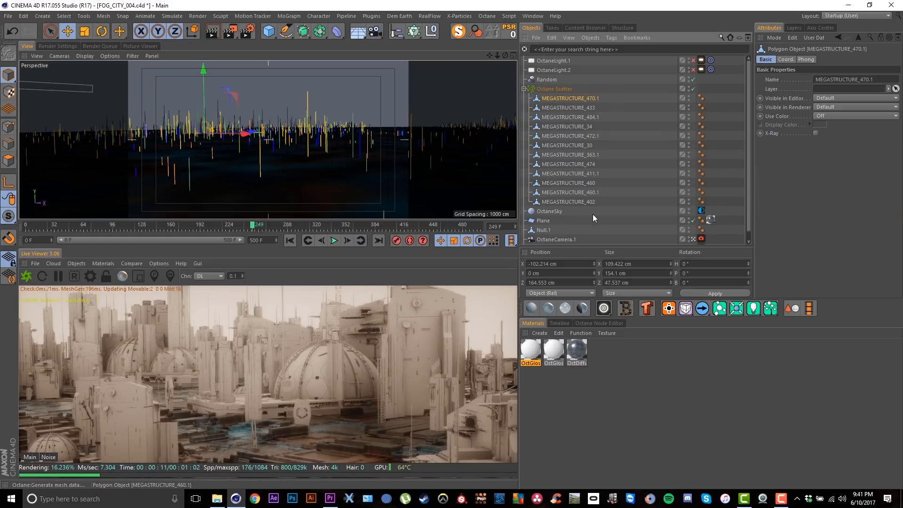
{"action": "right_click", "coordinate": [533, 359]}
{"action": "left_click", "coordinate": [558, 325]}
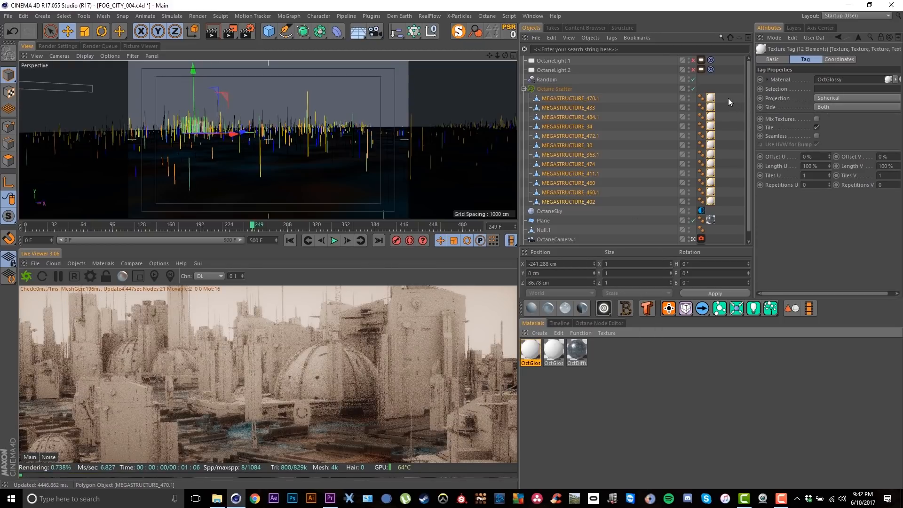
Step: Delete the spare OctGlossy material so only one glossy material is kept for the buildings
{"action": "left_click", "coordinate": [540, 380]}
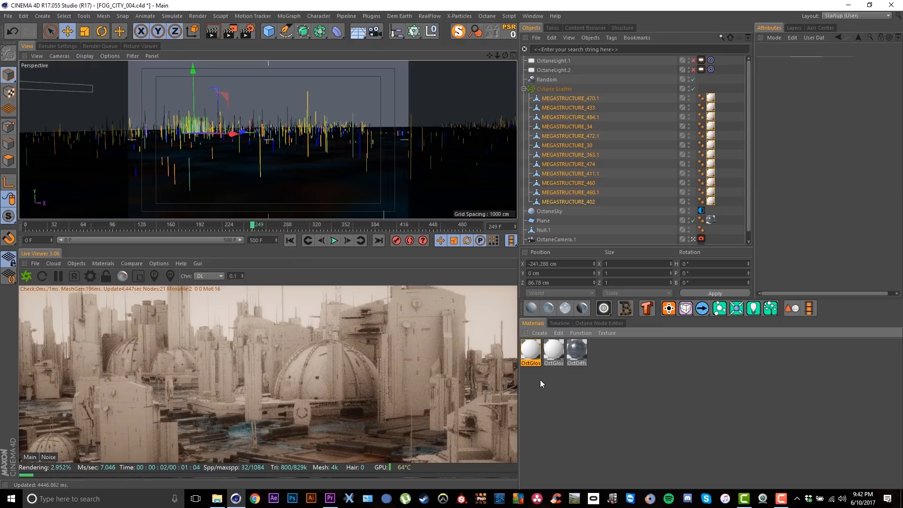
{"action": "left_click", "coordinate": [531, 353]}
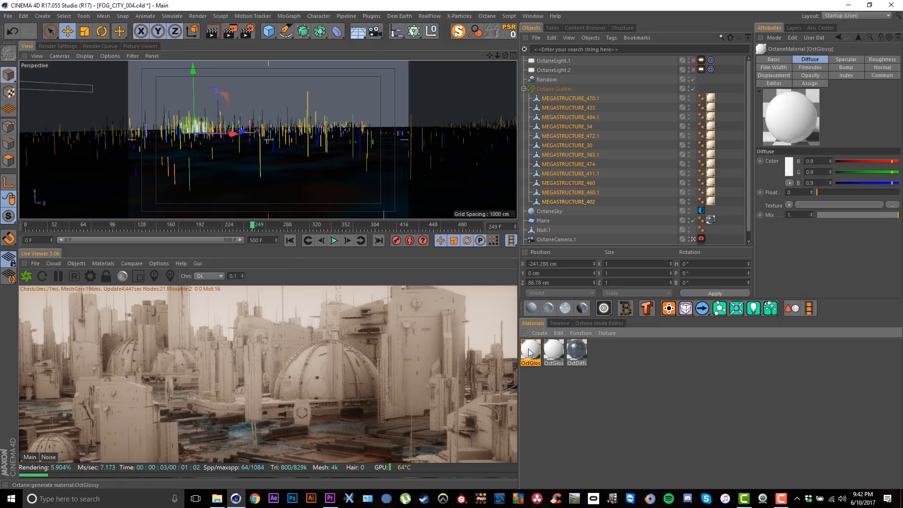
{"action": "key", "text": "Delete"}
Step: Darken the OctGlossy material's diffuse color to a near-black of about 0.0072 per channel
{"action": "double_click", "coordinate": [532, 353]}
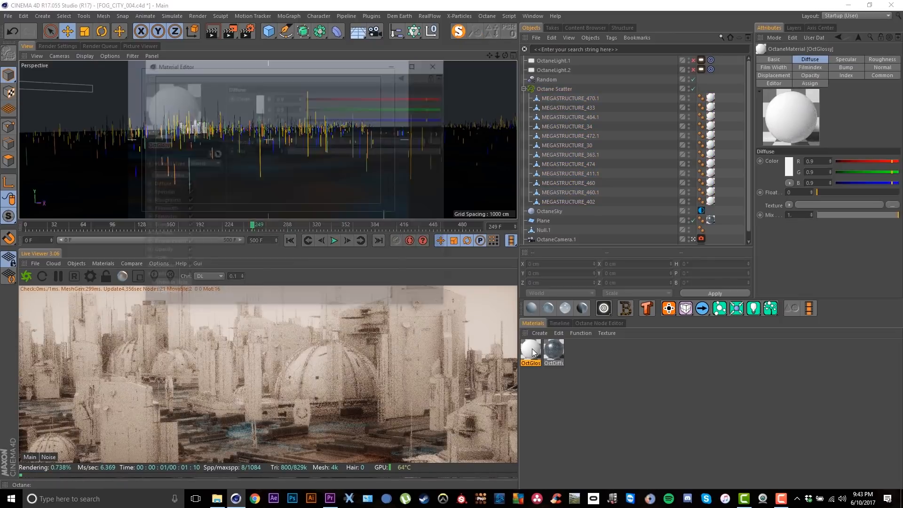
{"action": "left_click_drag", "start_coordinate": [307, 60], "coordinate": [686, 53]}
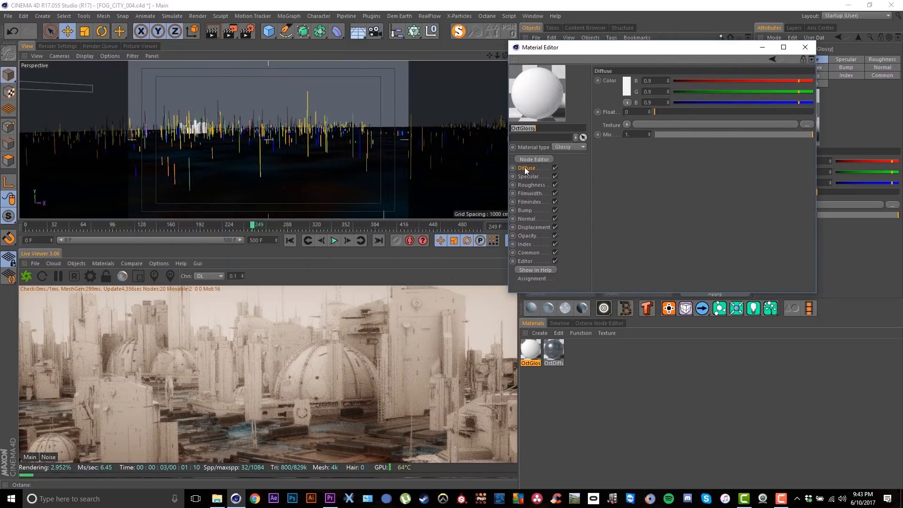
{"action": "left_click", "coordinate": [627, 92]}
{"action": "left_click", "coordinate": [626, 90]}
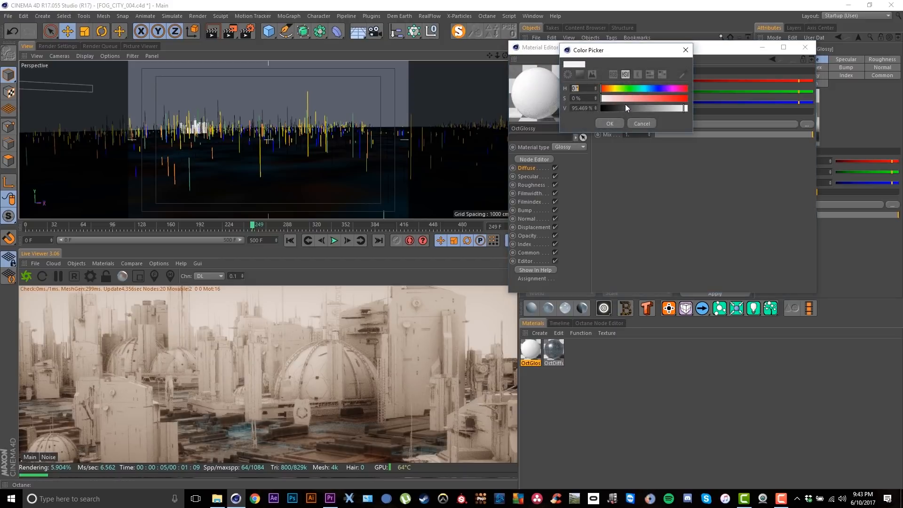
{"action": "left_click", "coordinate": [608, 109]}
{"action": "left_click", "coordinate": [607, 123]}
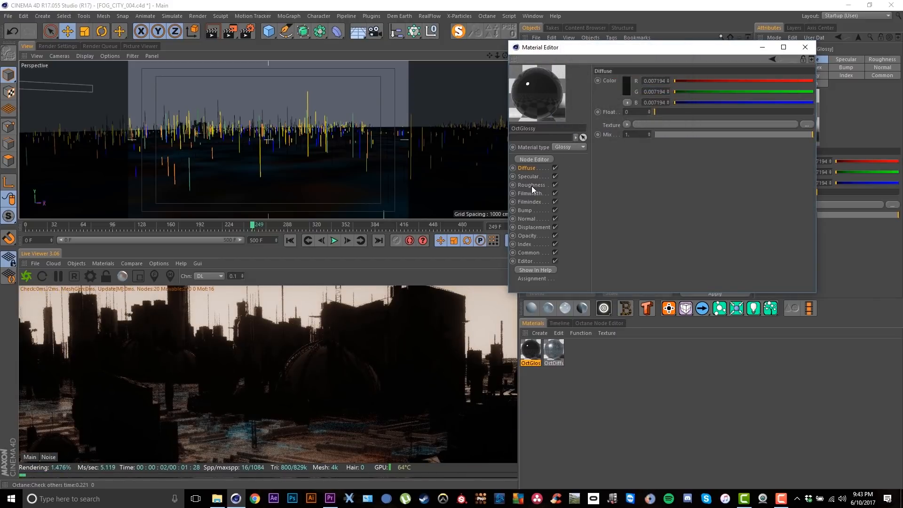
Step: Raise the OctGlossy material's index to about 6.86 and its roughness float to about 0.18
{"action": "left_click", "coordinate": [524, 244]}
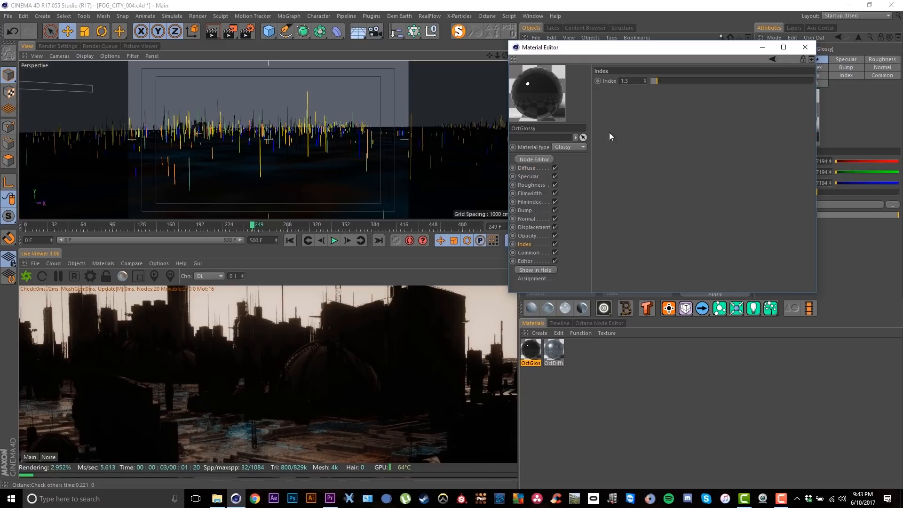
{"action": "left_click_drag", "start_coordinate": [660, 80], "coordinate": [761, 80]}
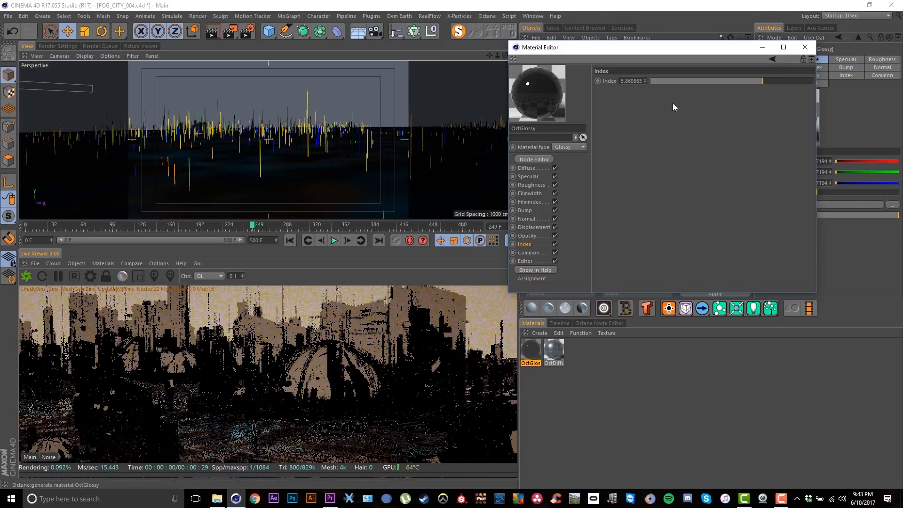
{"action": "mouse_move", "coordinate": [770, 80]}
{"action": "left_mouse_down"}
{"action": "mouse_move", "coordinate": [809, 82]}
{"action": "mouse_move", "coordinate": [787, 77]}
{"action": "left_mouse_up"}
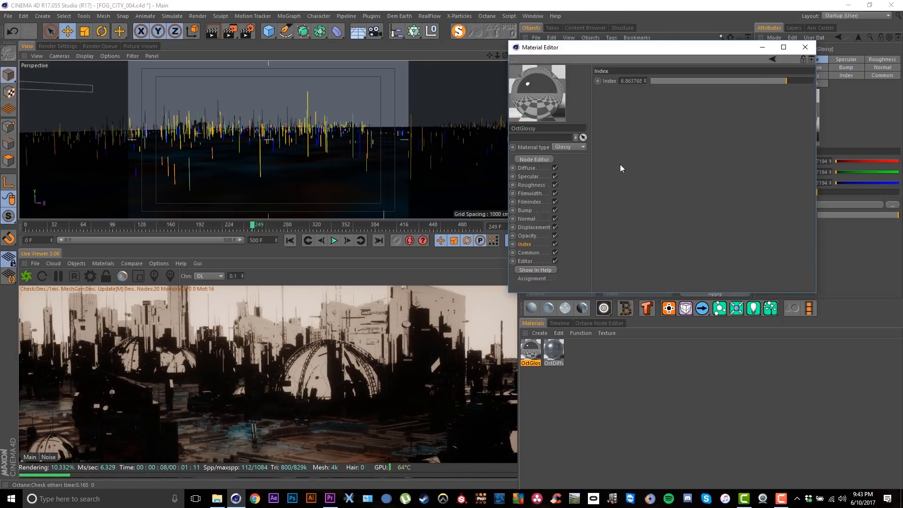
{"action": "left_click", "coordinate": [532, 185]}
{"action": "left_click_drag", "start_coordinate": [657, 110], "coordinate": [682, 111]}
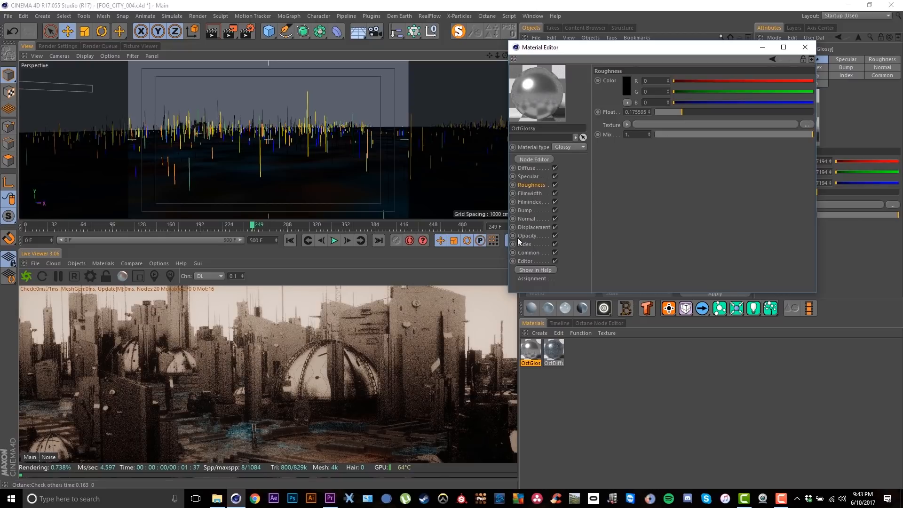
Step: Load the Metal_05_Diff_Tiled image as the OctGlossy roughness texture without copying it to the project location
{"action": "left_click", "coordinate": [805, 126]}
{"action": "left_click", "coordinate": [571, 126]}
{"action": "left_click", "coordinate": [723, 131]}
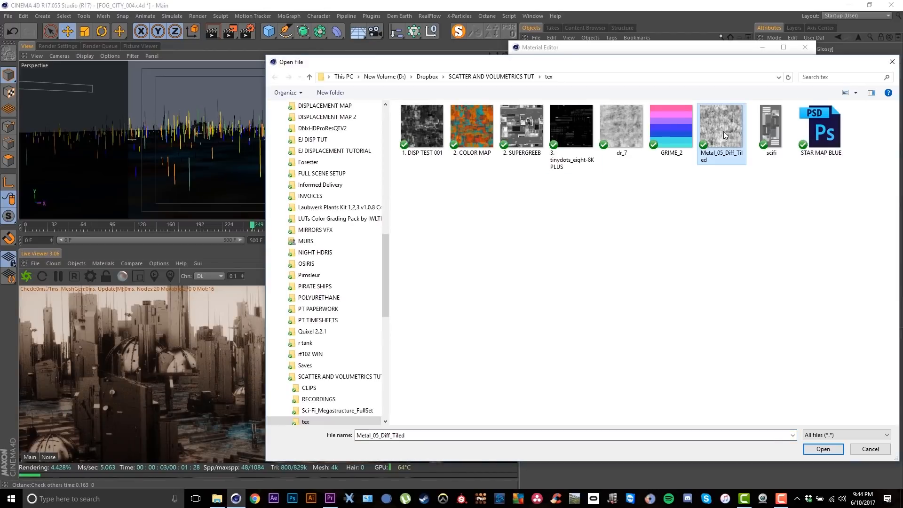
{"action": "double_click", "coordinate": [722, 131]}
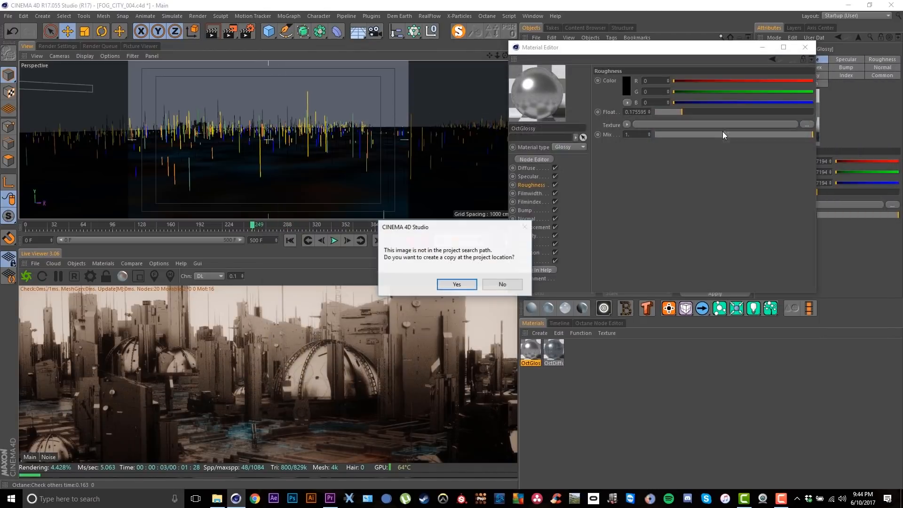
{"action": "left_click", "coordinate": [512, 281]}
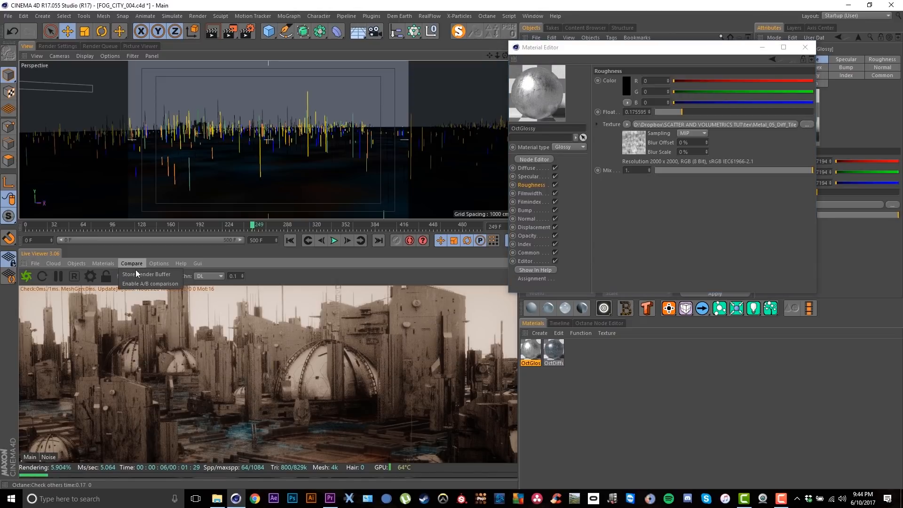
Step: Store the textured render in the buffer and clear the roughness texture to compare both versions in an A/B comparison
{"action": "left_click", "coordinate": [138, 276]}
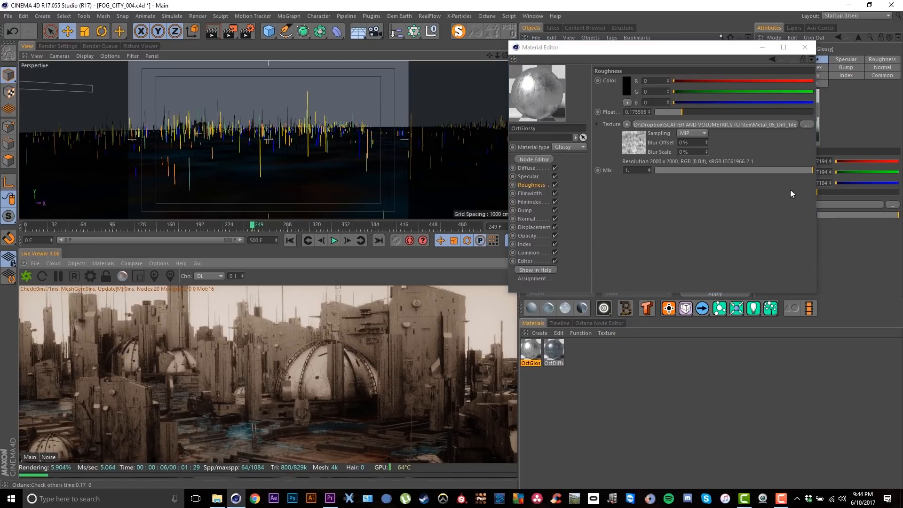
{"action": "left_click", "coordinate": [627, 124]}
{"action": "left_click", "coordinate": [633, 134]}
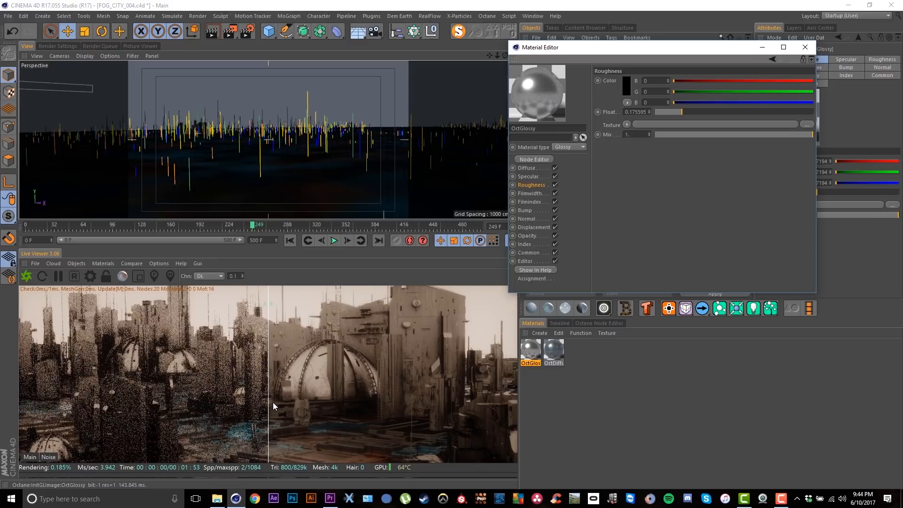
{"action": "left_click_drag", "start_coordinate": [269, 404], "coordinate": [90, 395]}
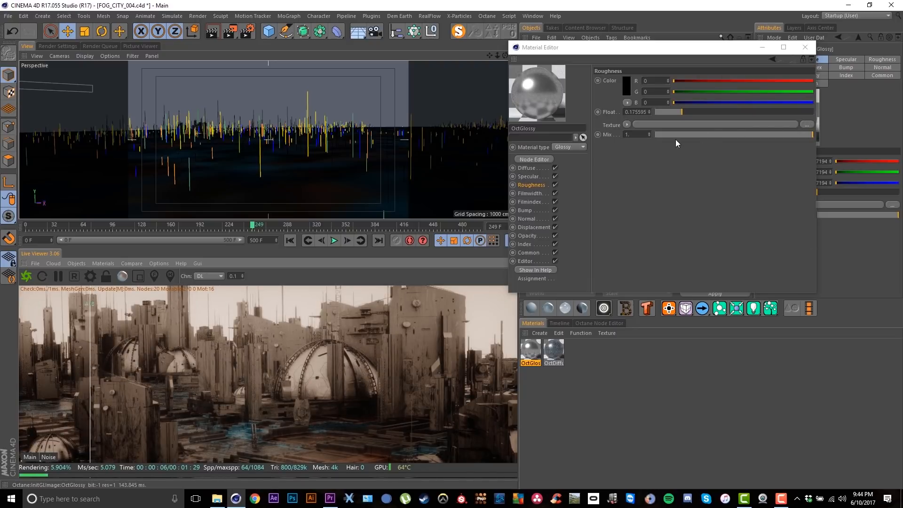
Step: Reload Metal_05_Diff_Tiled as the roughness texture without a project copy and sweep the A/B divider across the render
{"action": "left_click", "coordinate": [806, 125]}
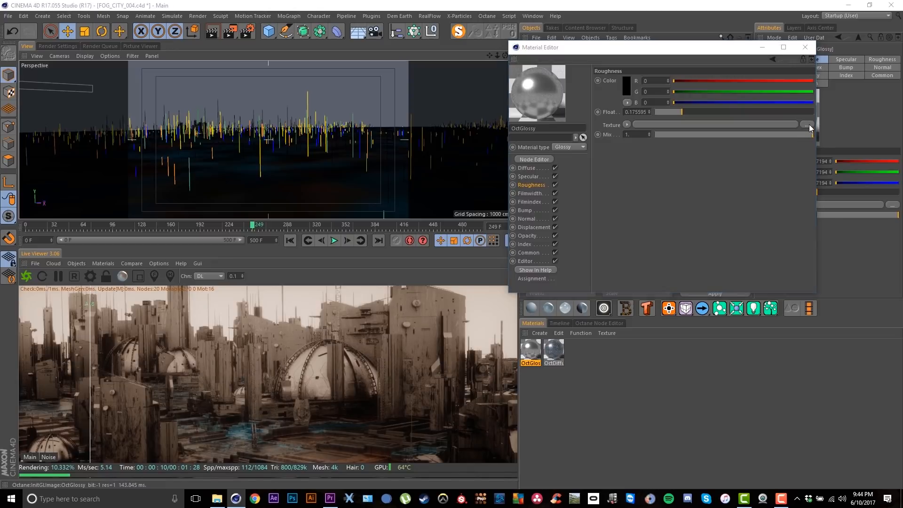
{"action": "double_click", "coordinate": [721, 137]}
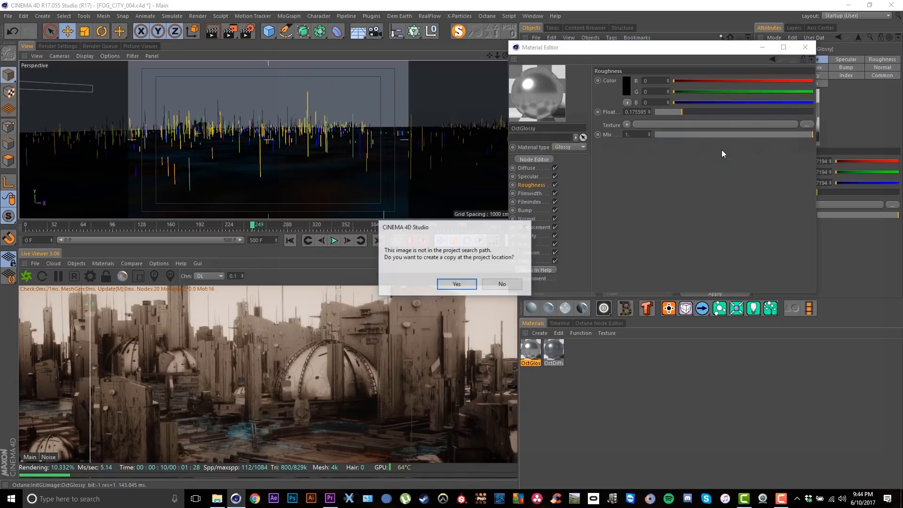
{"action": "left_click", "coordinate": [509, 283]}
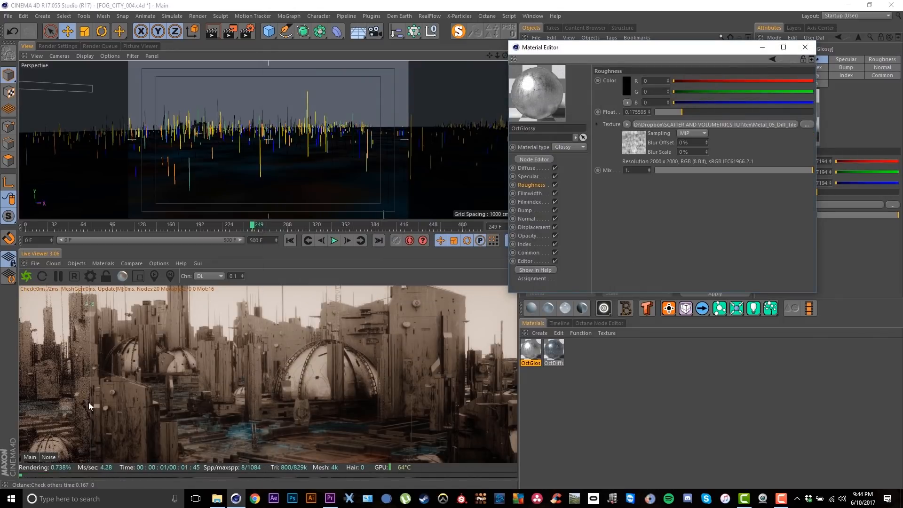
{"action": "left_click_drag", "start_coordinate": [90, 405], "coordinate": [441, 405]}
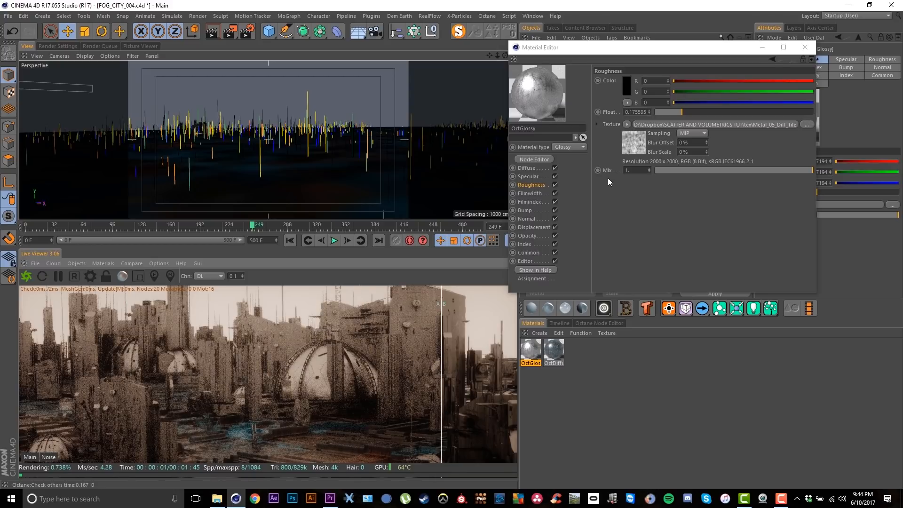
Step: Give the OctGlossy material an orange specular colour with a hue of about 35°, 81% saturation and 84% value
{"action": "left_click", "coordinate": [527, 242]}
{"action": "left_click", "coordinate": [537, 177]}
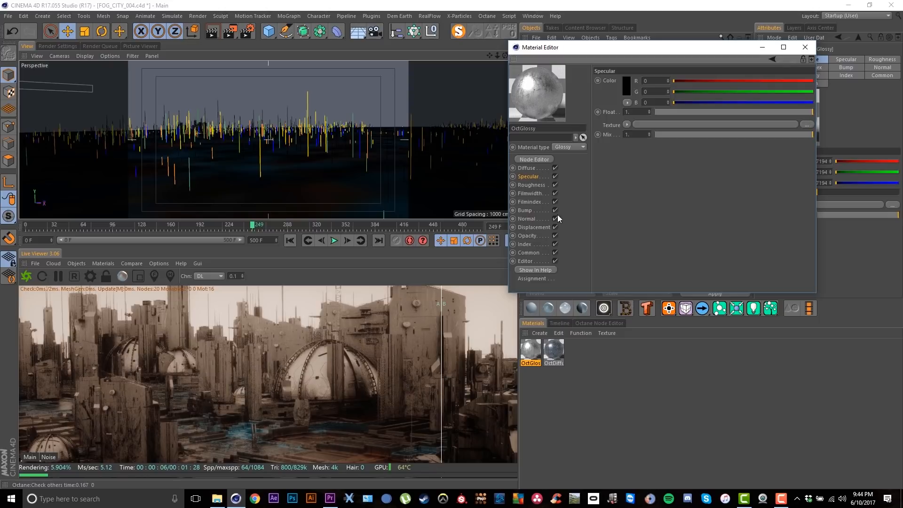
{"action": "left_click", "coordinate": [628, 89]}
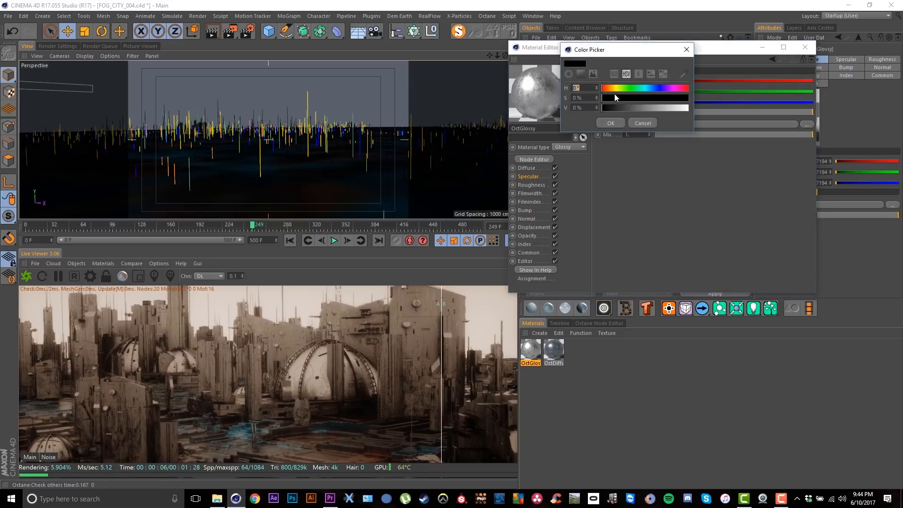
{"action": "mouse_move", "coordinate": [611, 88]}
{"action": "left_mouse_down"}
{"action": "mouse_move", "coordinate": [674, 109]}
{"action": "mouse_move", "coordinate": [664, 101]}
{"action": "mouse_move", "coordinate": [672, 98]}
{"action": "left_mouse_up"}
{"action": "left_click", "coordinate": [614, 98]}
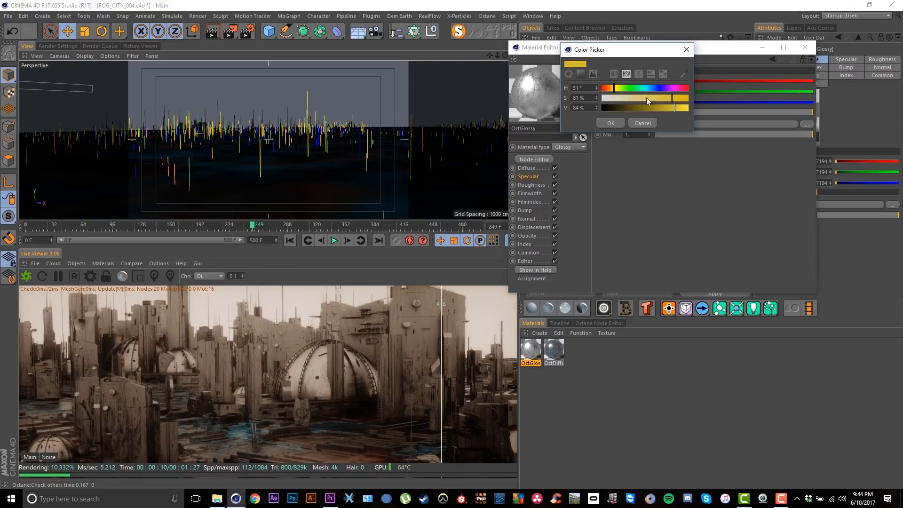
{"action": "left_click_drag", "start_coordinate": [612, 89], "coordinate": [611, 86]}
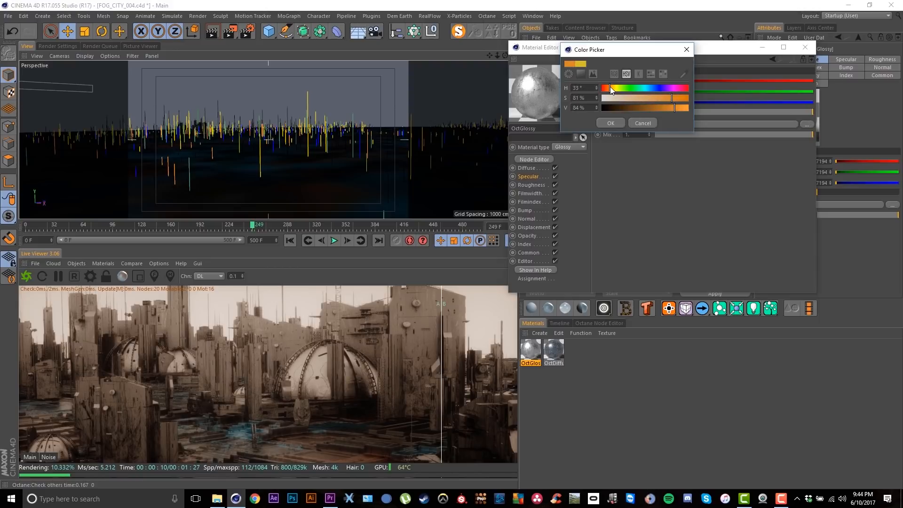
{"action": "left_click", "coordinate": [611, 123]}
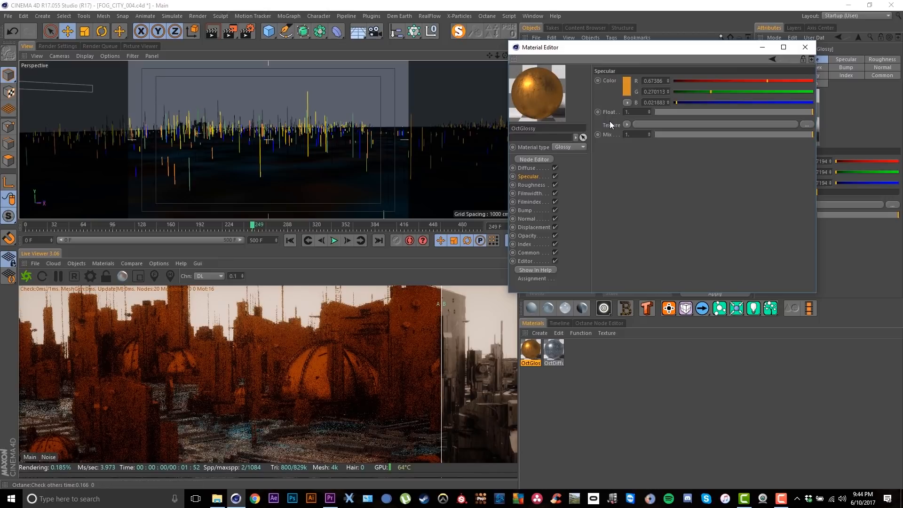
Step: Soften the specular colour to a pale peach with a hue of about 25°, 29% saturation and 100% value
{"action": "left_click", "coordinate": [625, 84]}
{"action": "left_click", "coordinate": [625, 93]}
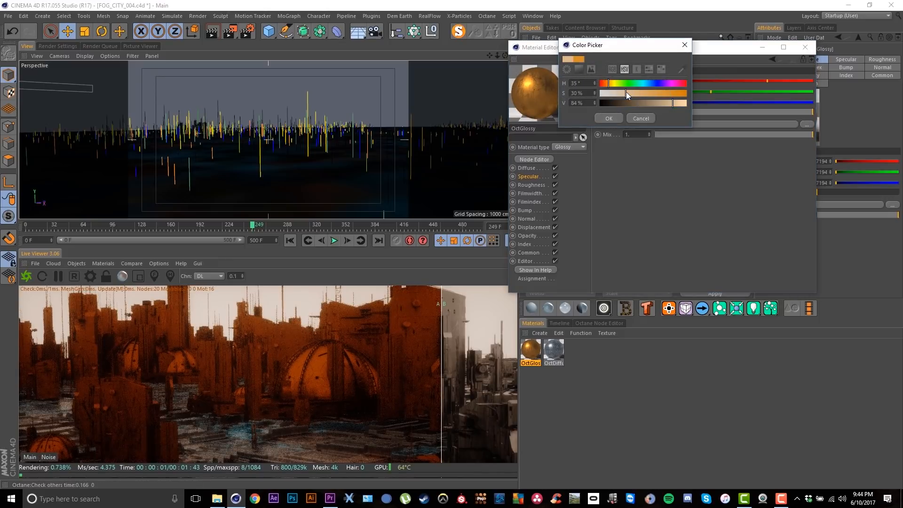
{"action": "left_click", "coordinate": [613, 119]}
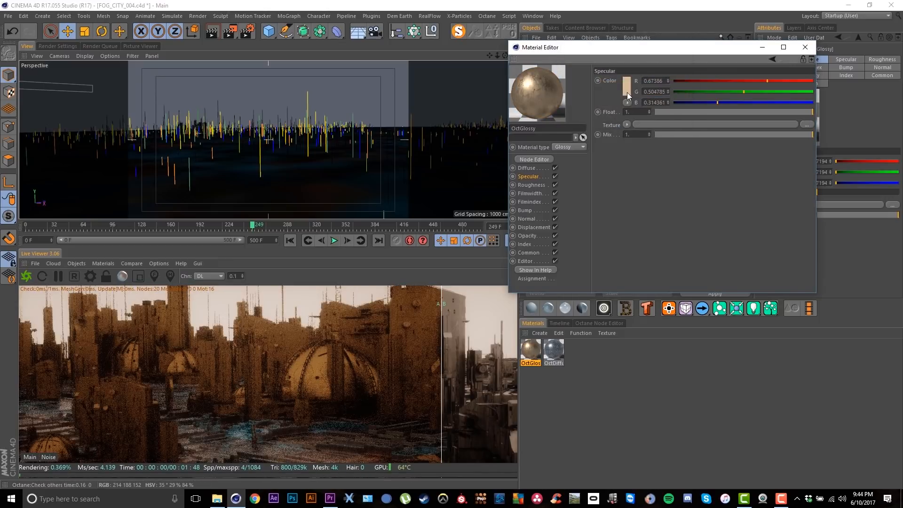
{"action": "left_click", "coordinate": [627, 92]}
{"action": "left_click_drag", "start_coordinate": [609, 92], "coordinate": [608, 92]}
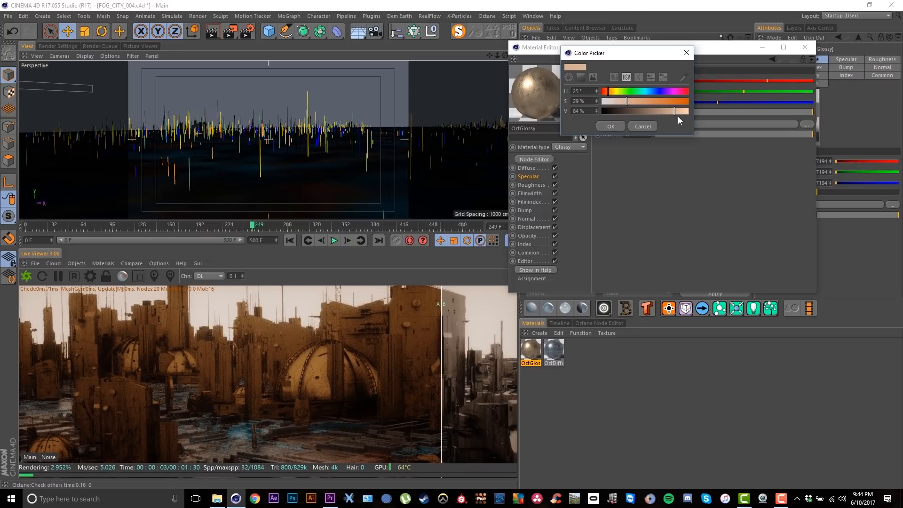
{"action": "left_click_drag", "start_coordinate": [678, 112], "coordinate": [680, 119]}
{"action": "left_click", "coordinate": [612, 126]}
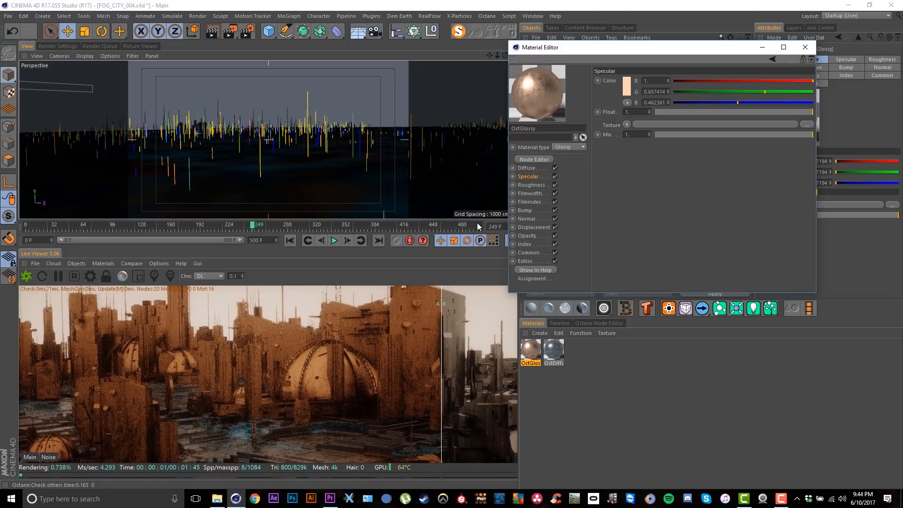
Step: Shift the specular hue to a warm gold of about R 1, G 0.75, B 0.46 and close the material's editor
{"action": "left_click", "coordinate": [627, 87]}
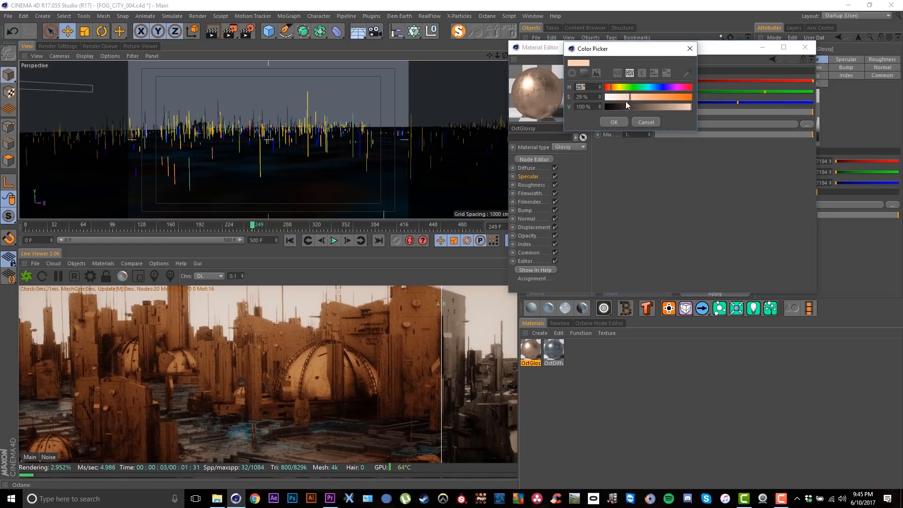
{"action": "left_click_drag", "start_coordinate": [611, 88], "coordinate": [613, 89]}
{"action": "left_click", "coordinate": [614, 123]}
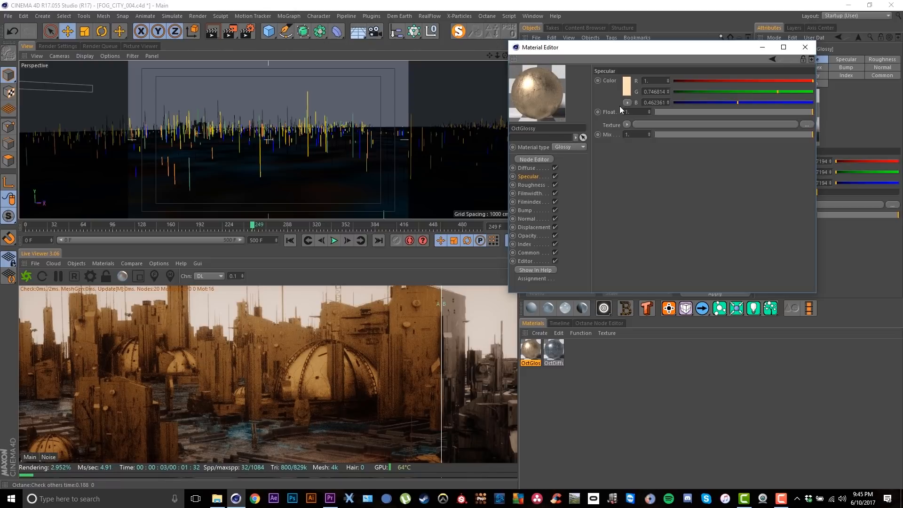
{"action": "left_click", "coordinate": [806, 47]}
Step: Open the Octane Node Editor, enlarge its workspace and load the active OctGlossy material's nodes into it
{"action": "left_click", "coordinate": [602, 322]}
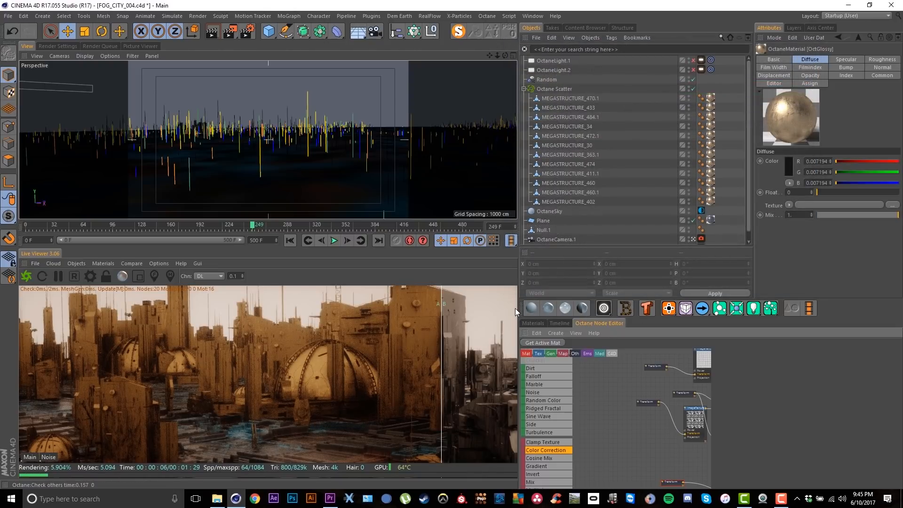
{"action": "left_click_drag", "start_coordinate": [516, 306], "coordinate": [453, 306]}
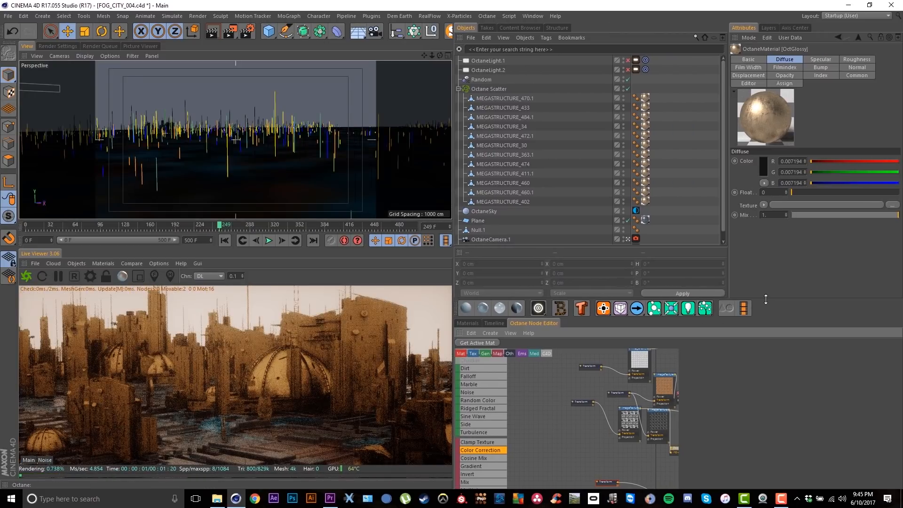
{"action": "left_click_drag", "start_coordinate": [762, 317], "coordinate": [758, 204]}
{"action": "left_click", "coordinate": [481, 273]}
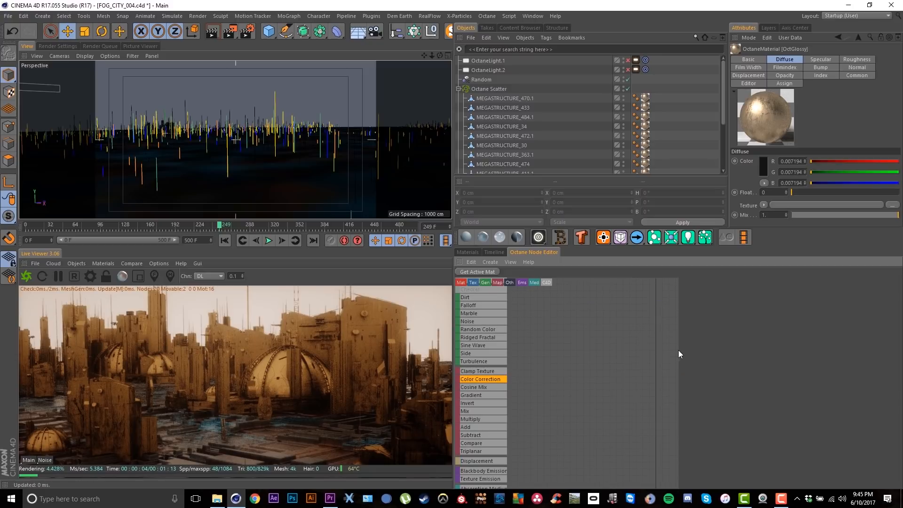
{"action": "left_click_drag", "start_coordinate": [679, 351], "coordinate": [867, 353]}
{"action": "middle_click_drag", "start_coordinate": [765, 340], "coordinate": [721, 363]}
{"action": "scroll", "coordinate": [720, 362], "scroll_direction": "up", "scroll_amount": 2}
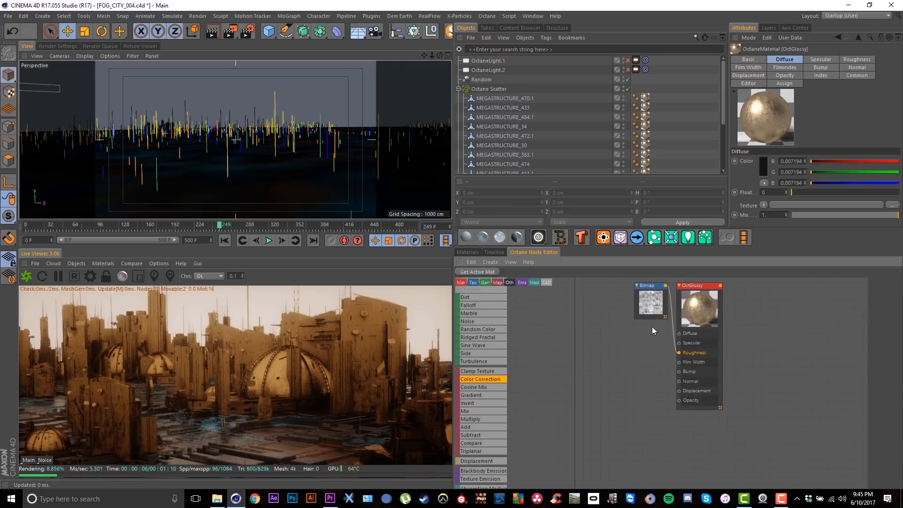
Step: Spread the Bitmap and OctGlossy nodes apart and connect a new Random Color node to the Specular input
{"action": "left_click_drag", "start_coordinate": [642, 294], "coordinate": [608, 353]}
{"action": "left_click_drag", "start_coordinate": [709, 325], "coordinate": [725, 316]}
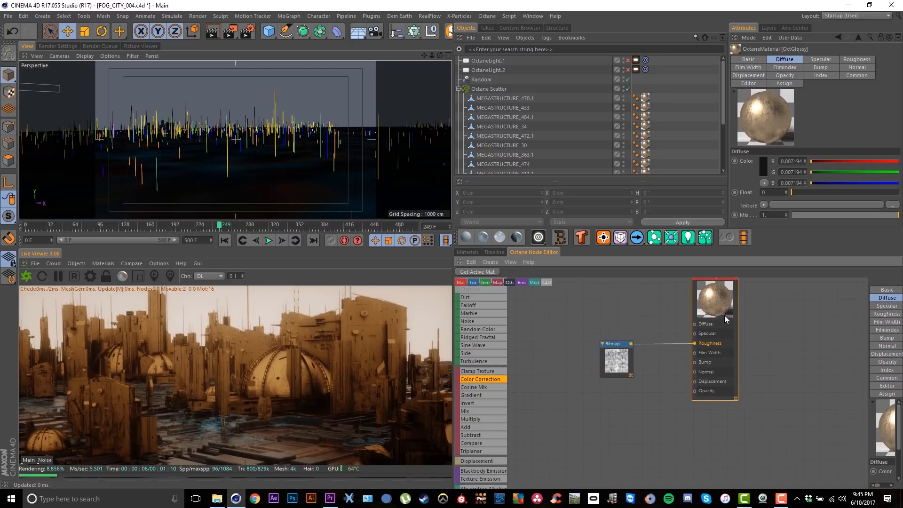
{"action": "middle_click_drag", "start_coordinate": [725, 316], "coordinate": [679, 343]}
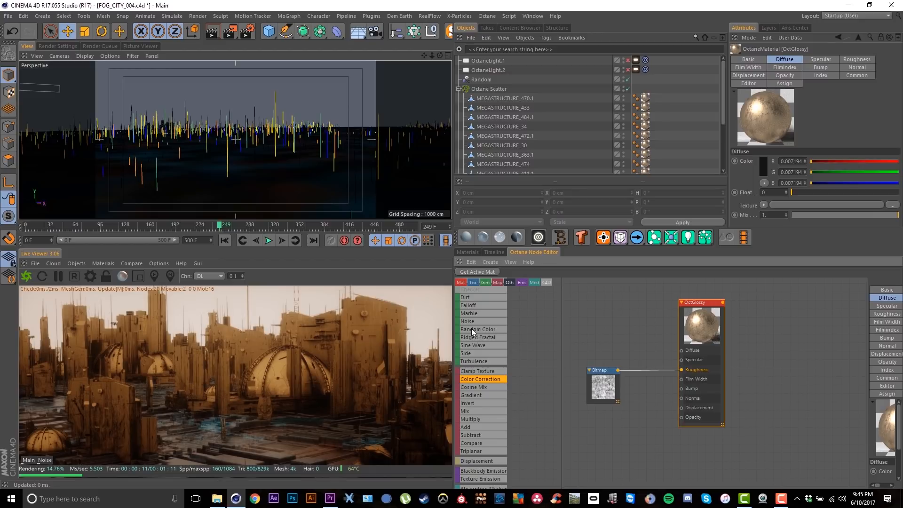
{"action": "left_click_drag", "start_coordinate": [470, 329], "coordinate": [682, 361]}
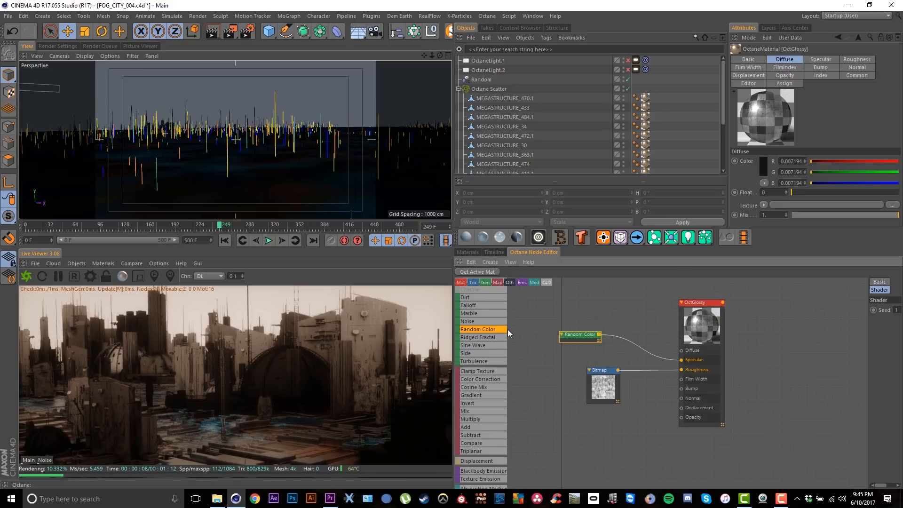
Step: Insert a Gaussian Spectrum node between Random Color and Specular, with Random Color feeding its Wavelength
{"action": "scroll", "coordinate": [492, 348], "scroll_direction": "up", "scroll_amount": 3}
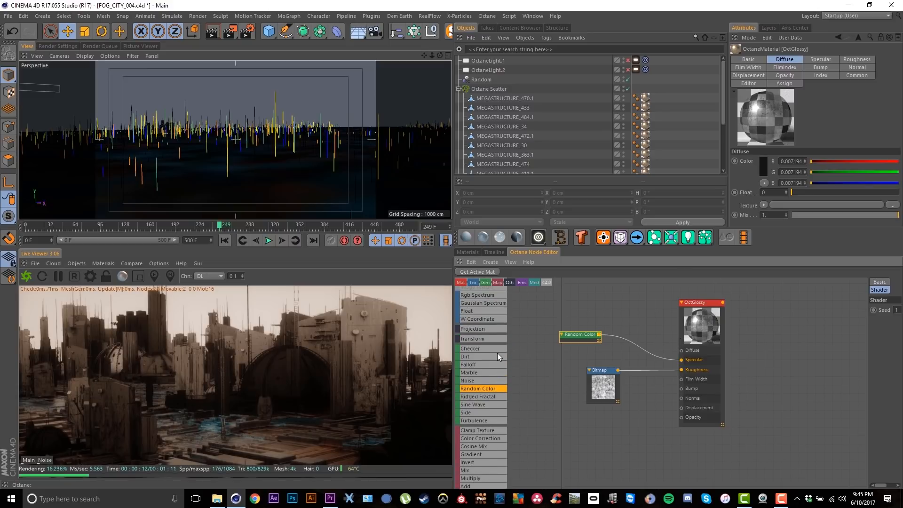
{"action": "scroll", "coordinate": [498, 353], "scroll_direction": "up", "scroll_amount": 1}
{"action": "left_click_drag", "start_coordinate": [489, 320], "coordinate": [601, 319]}
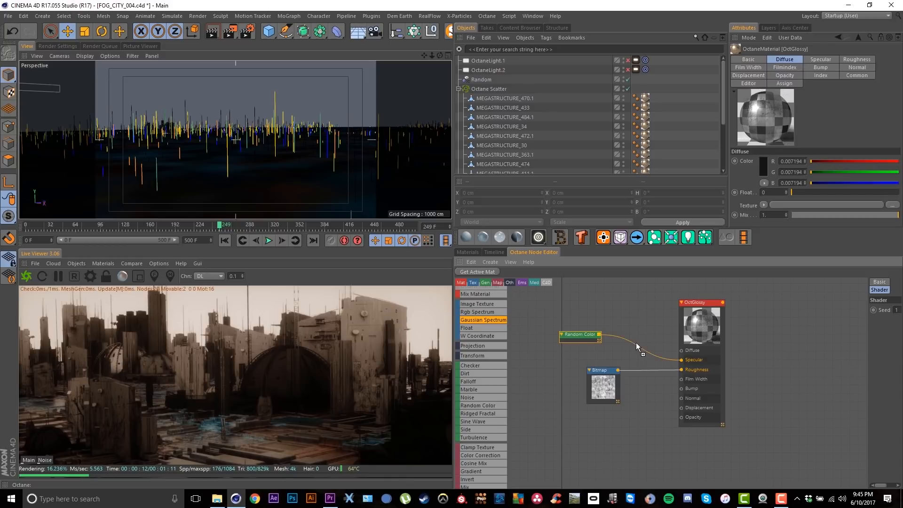
{"action": "left_click_drag", "start_coordinate": [636, 343], "coordinate": [636, 344]}
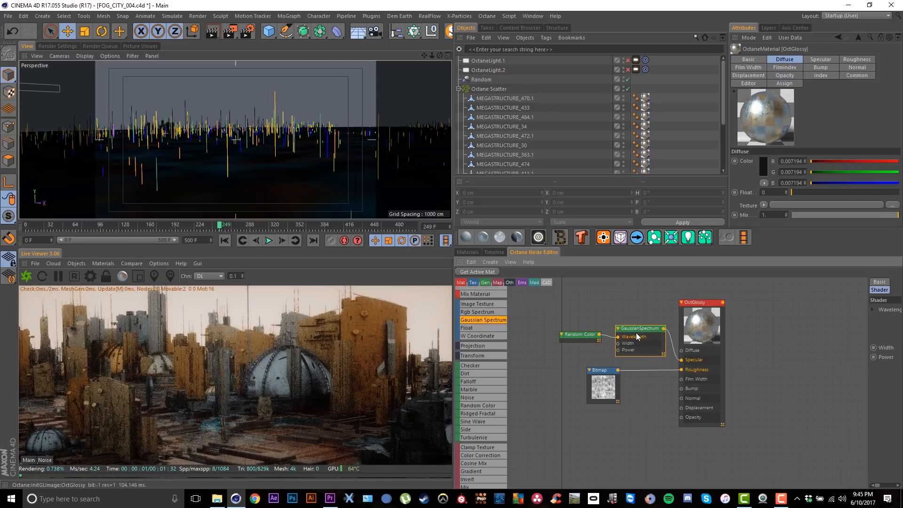
Step: Widen the node settings area and reduce the Gaussian Spectrum width to about 0.15
{"action": "left_click", "coordinate": [864, 317]}
{"action": "left_click_drag", "start_coordinate": [869, 321], "coordinate": [772, 322]}
{"action": "left_click", "coordinate": [653, 334]}
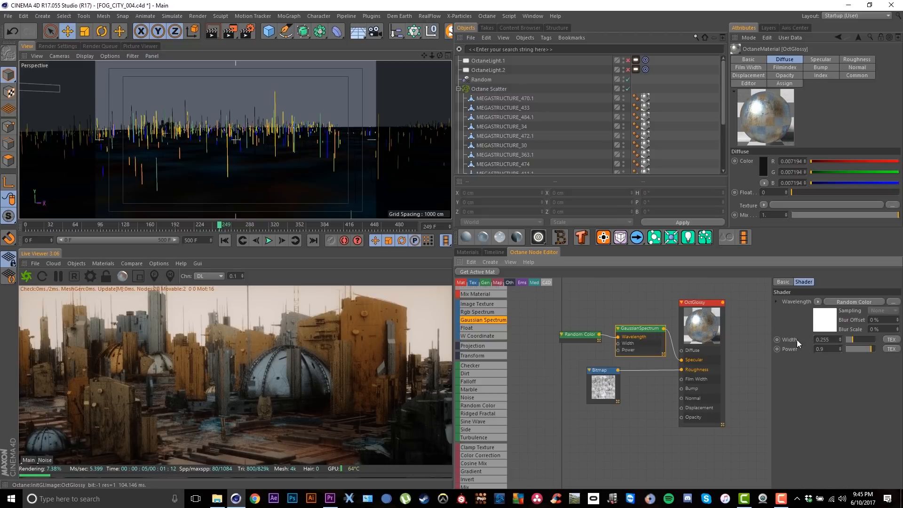
{"action": "left_click_drag", "start_coordinate": [851, 340], "coordinate": [850, 340]}
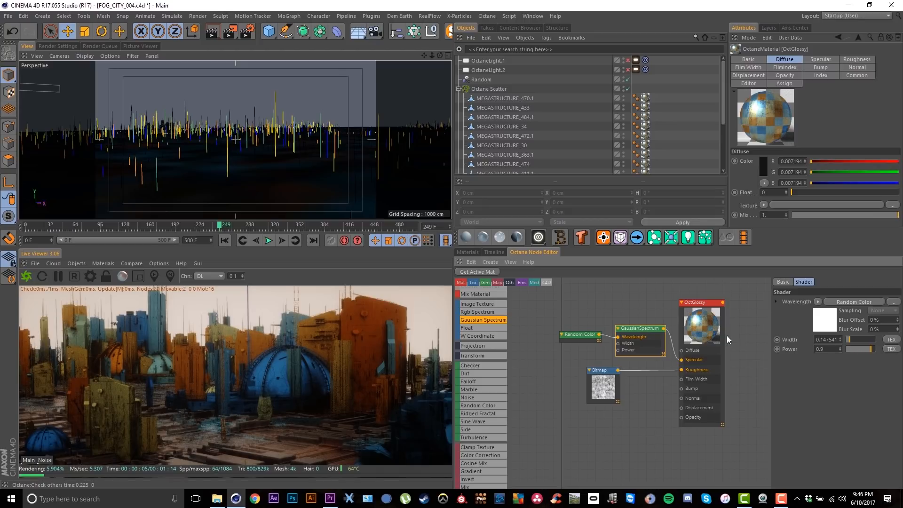
Step: Lower the OctGlossy specular texture mix to about 0.21 to blend the random colours with the base gold
{"action": "middle_click_drag", "start_coordinate": [645, 341], "coordinate": [591, 340]}
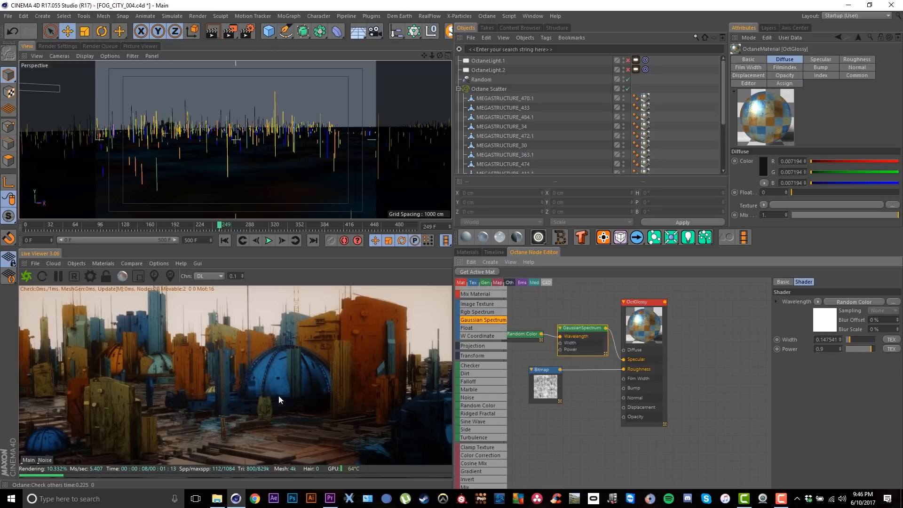
{"action": "left_click", "coordinate": [649, 337]}
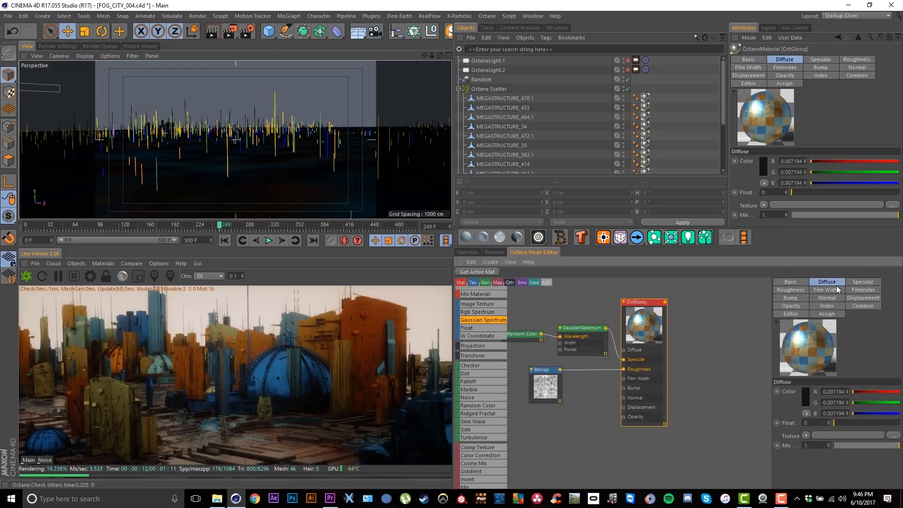
{"action": "left_click", "coordinate": [862, 282]}
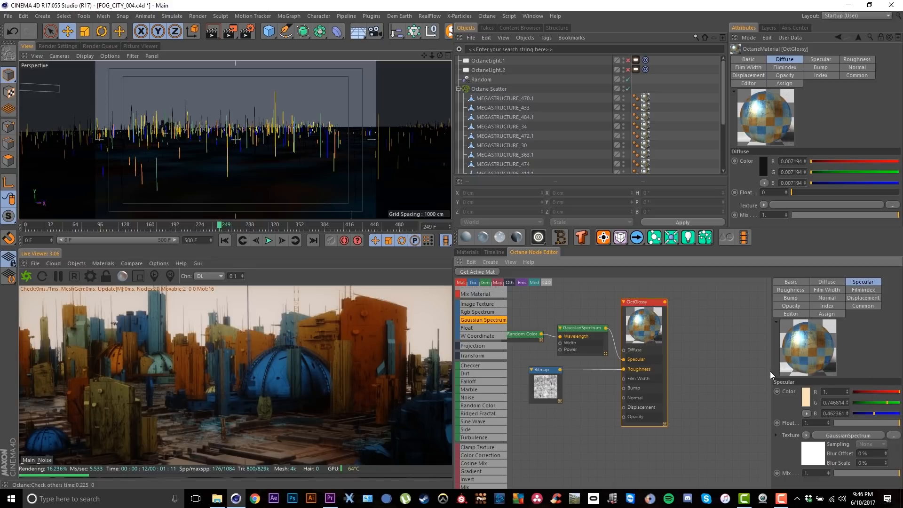
{"action": "left_click_drag", "start_coordinate": [773, 372], "coordinate": [690, 371]}
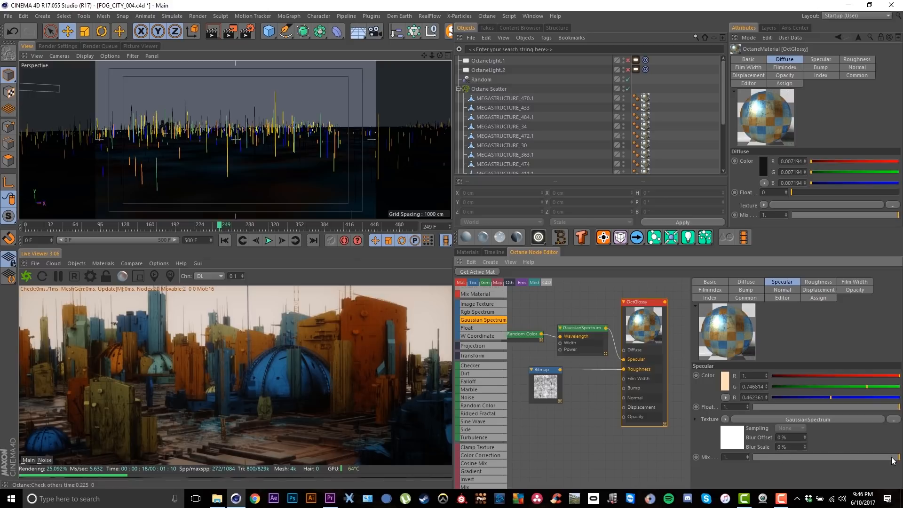
{"action": "left_click_drag", "start_coordinate": [897, 461], "coordinate": [783, 463]}
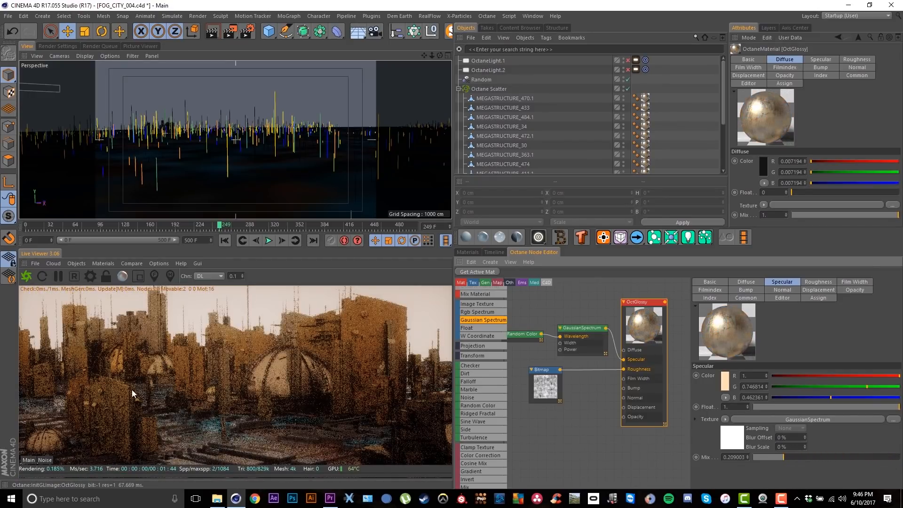
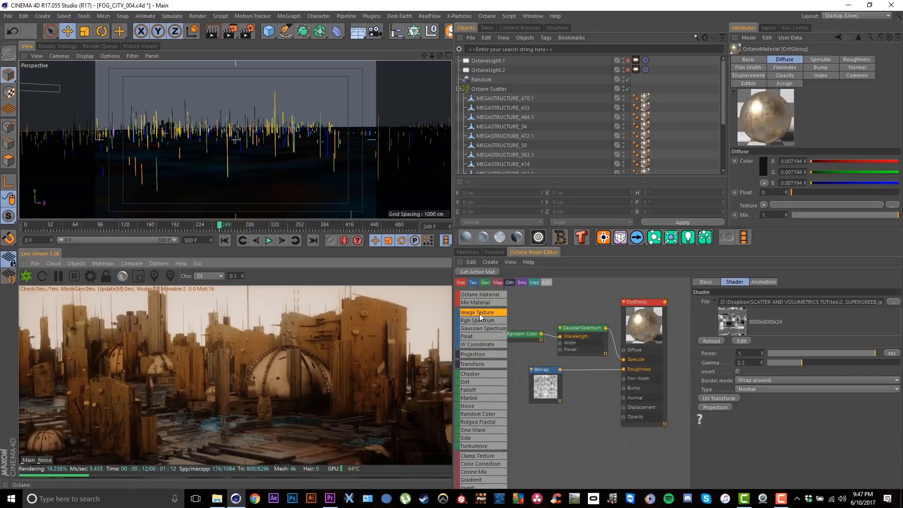
Step: Connect an Image Texture node to the Bump input and load 2. SUPERGREEB without copying it to the project location
{"action": "left_click_drag", "start_coordinate": [479, 314], "coordinate": [624, 388]}
{"action": "left_click_drag", "start_coordinate": [564, 442], "coordinate": [560, 423]}
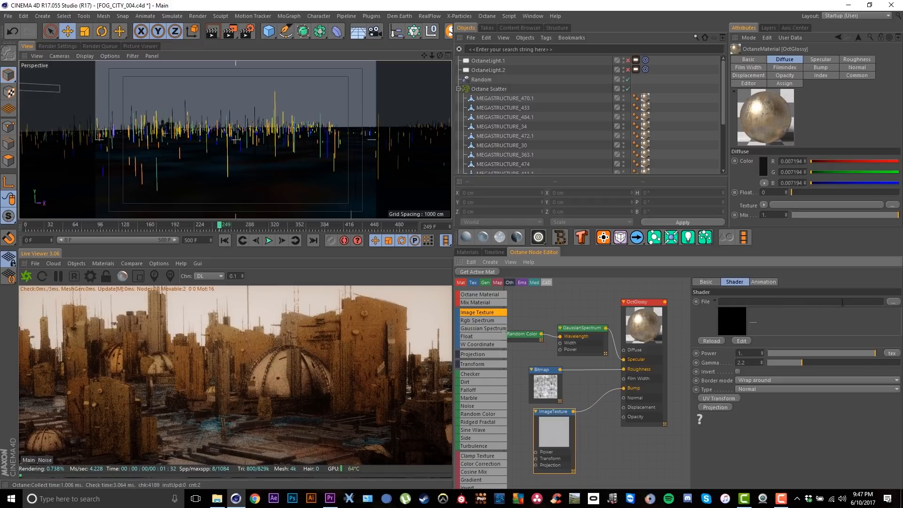
{"action": "left_click", "coordinate": [892, 301]}
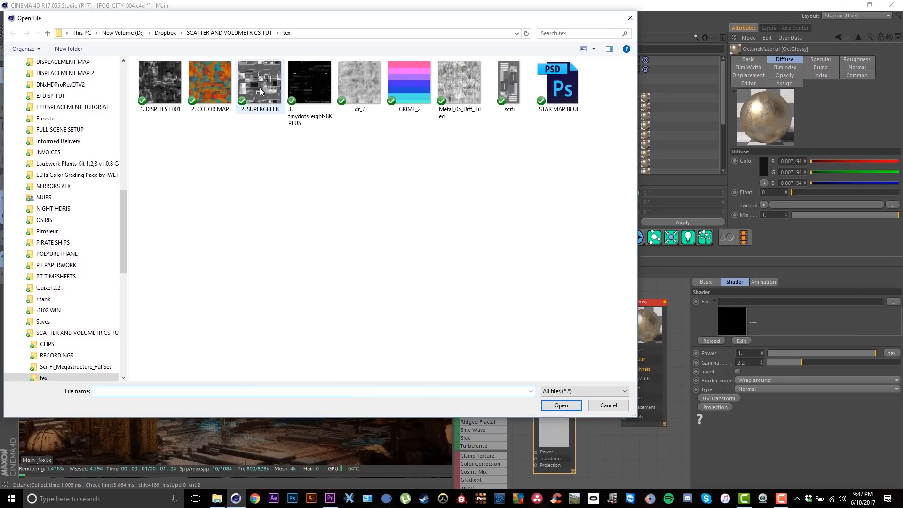
{"action": "double_click", "coordinate": [260, 89]}
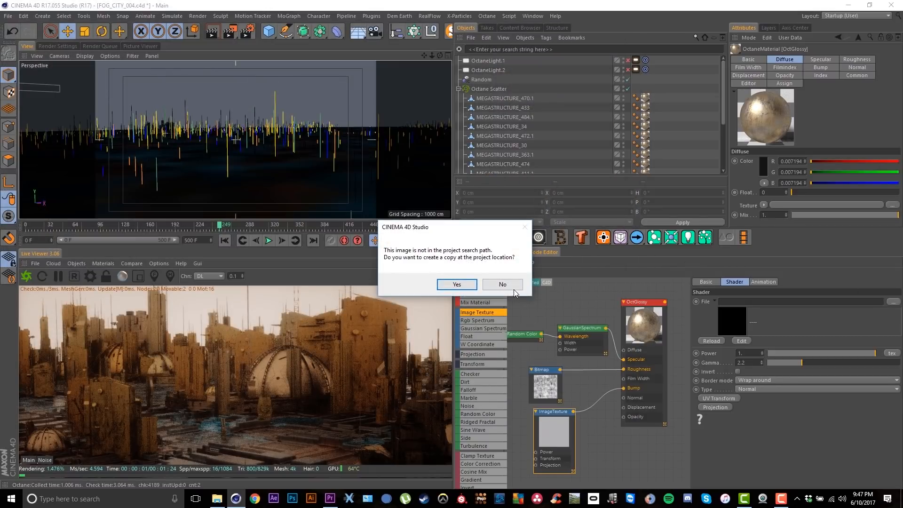
{"action": "left_click", "coordinate": [514, 288]}
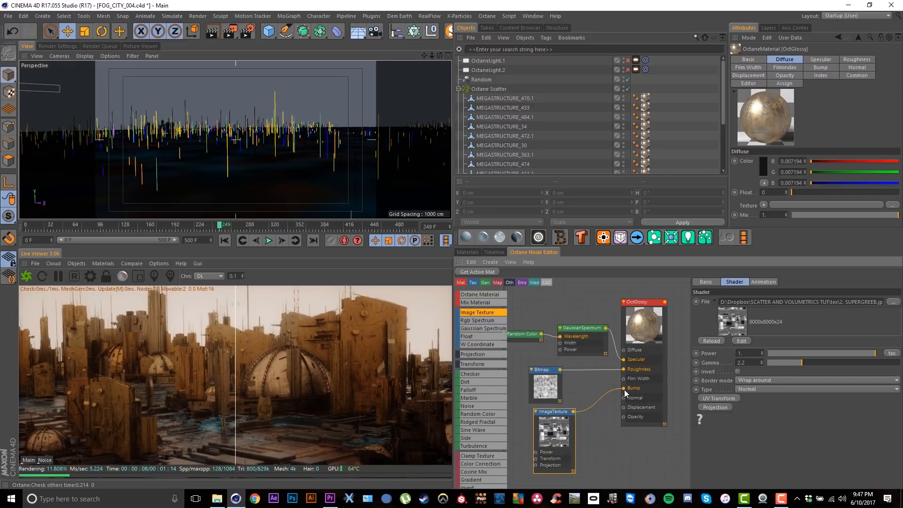
Step: Disconnect the image texture from the Bump input and shift the A/B divider to compare the render with and without bump
{"action": "left_click_drag", "start_coordinate": [624, 389], "coordinate": [612, 403]}
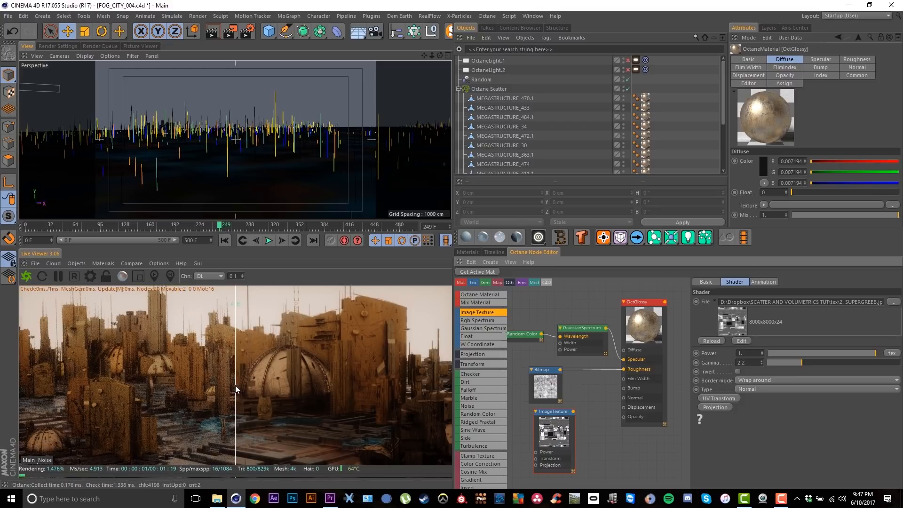
{"action": "left_click_drag", "start_coordinate": [236, 385], "coordinate": [249, 369]}
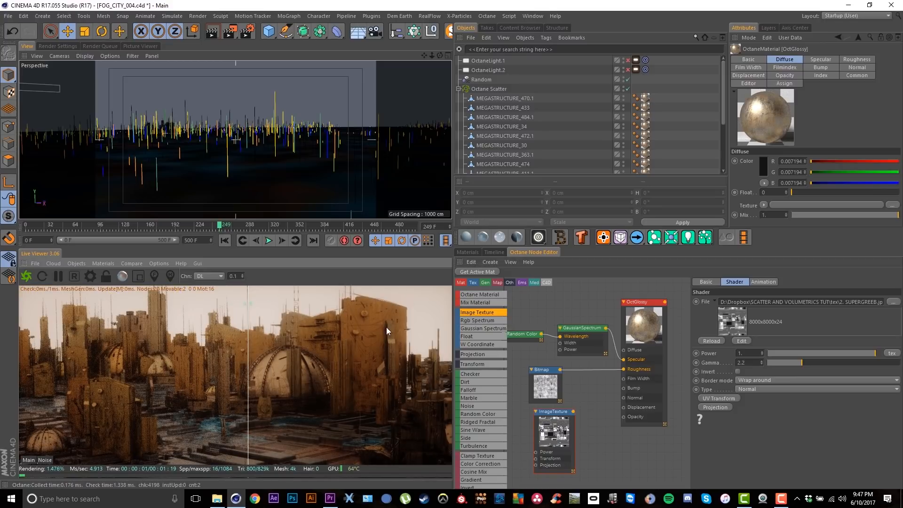
Step: Compare the render across the A/B divider and reconnect the SUPERGREEB image texture to the OctGlossy Bump input
{"action": "left_click_drag", "start_coordinate": [372, 335], "coordinate": [391, 325]}
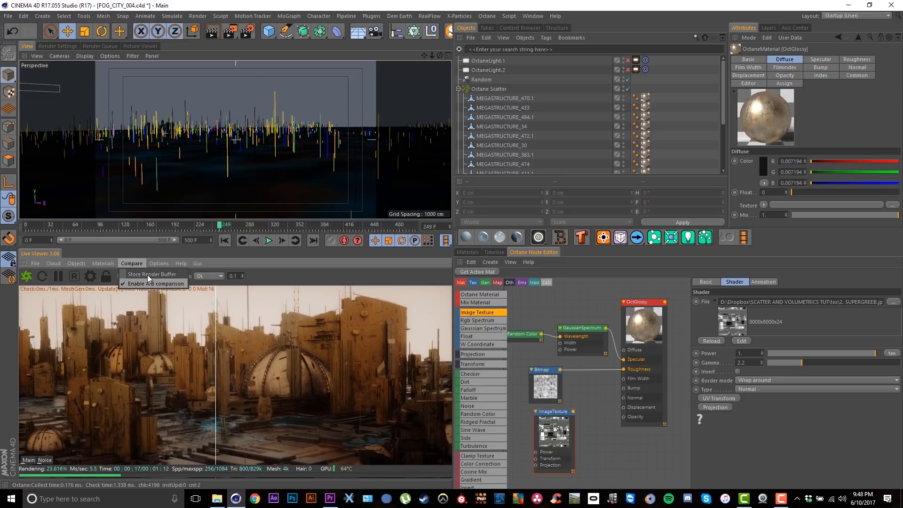
{"action": "left_click_drag", "start_coordinate": [575, 412], "coordinate": [625, 389]}
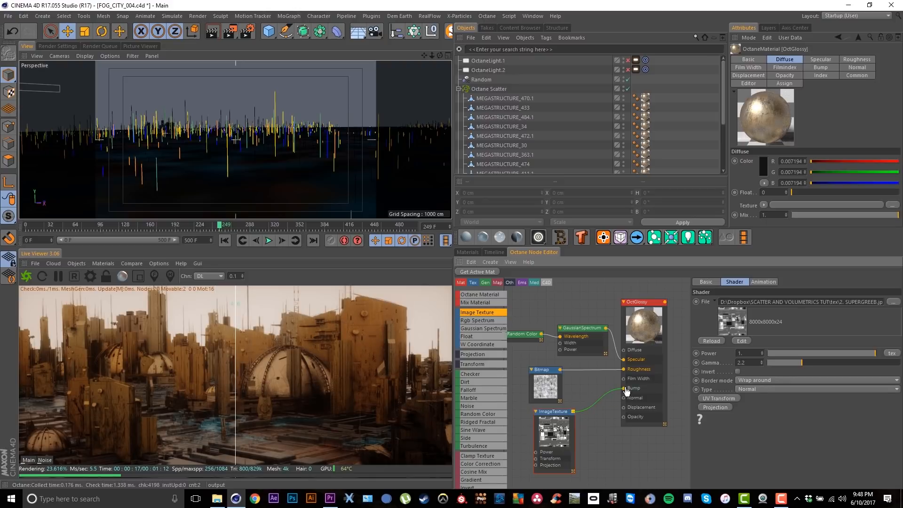
{"action": "left_click", "coordinate": [557, 421]}
{"action": "left_click", "coordinate": [642, 376]}
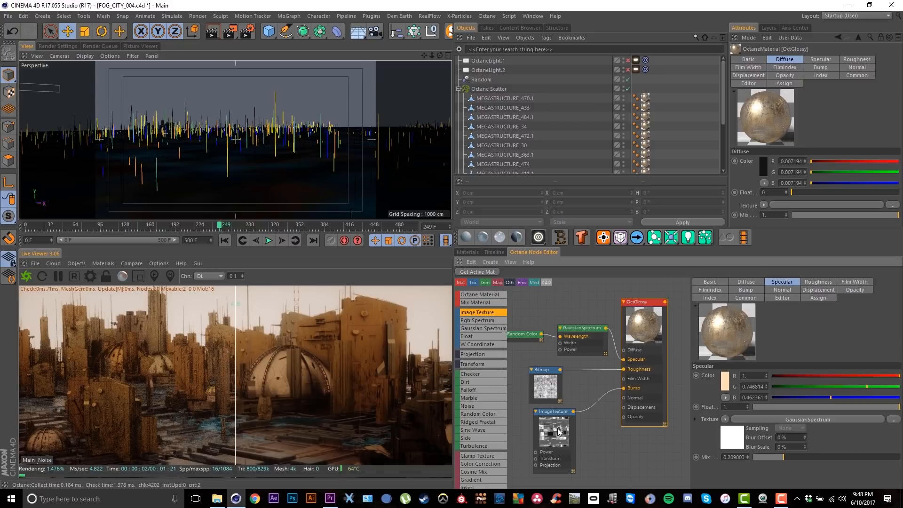
{"action": "left_click", "coordinate": [554, 428]}
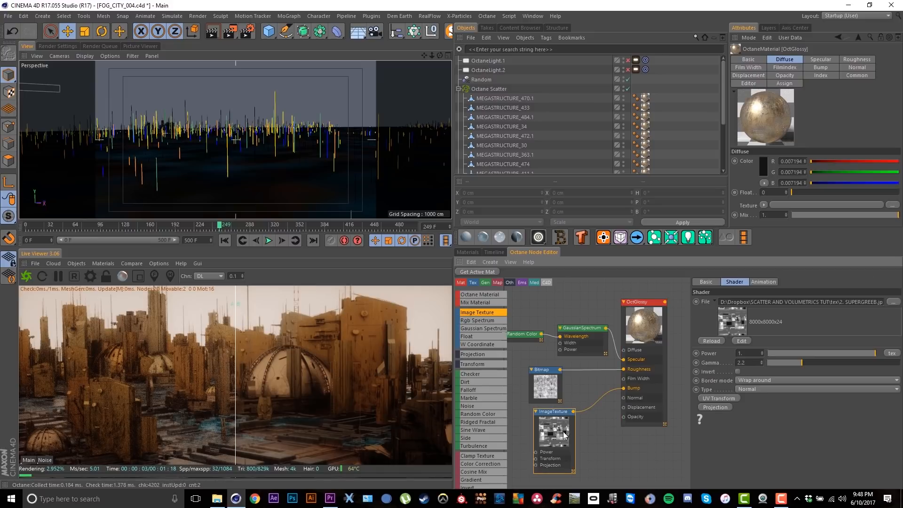
Step: Add a Texture Projection node to the bump image texture and set its projection type to Box
{"action": "middle_click_drag", "start_coordinate": [590, 431], "coordinate": [635, 400]}
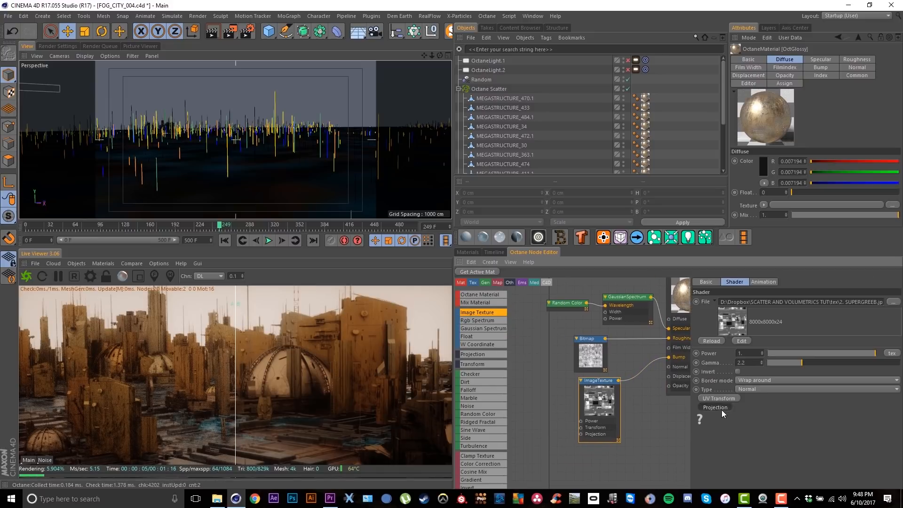
{"action": "left_click", "coordinate": [721, 408]}
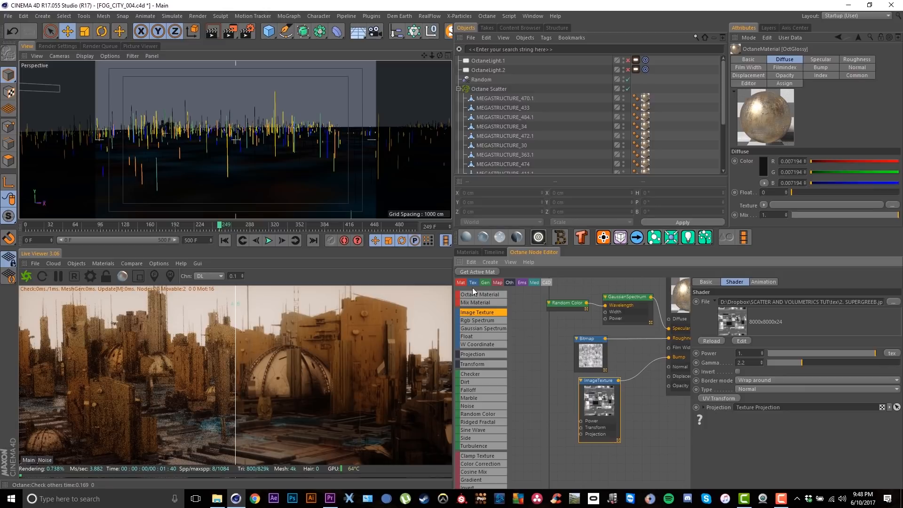
{"action": "left_click", "coordinate": [475, 273]}
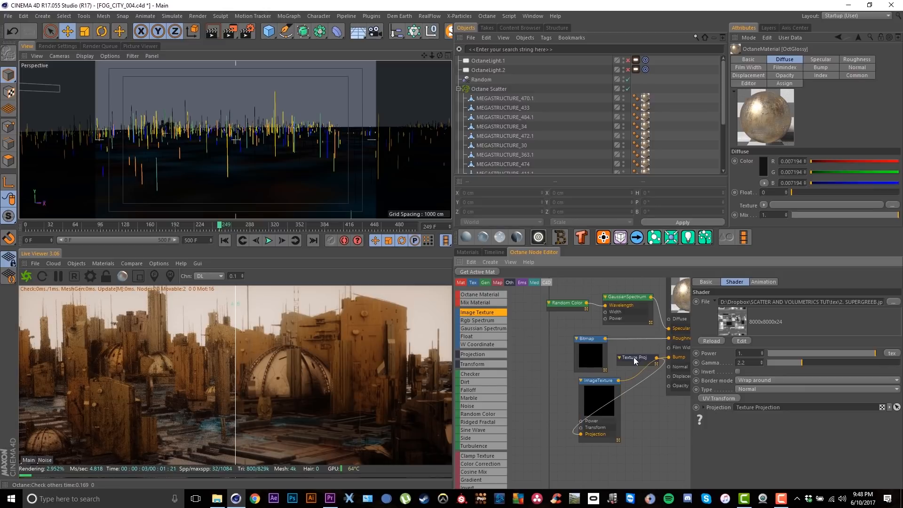
{"action": "left_click_drag", "start_coordinate": [633, 357], "coordinate": [492, 391]}
{"action": "middle_click_drag", "start_coordinate": [492, 391], "coordinate": [567, 380]}
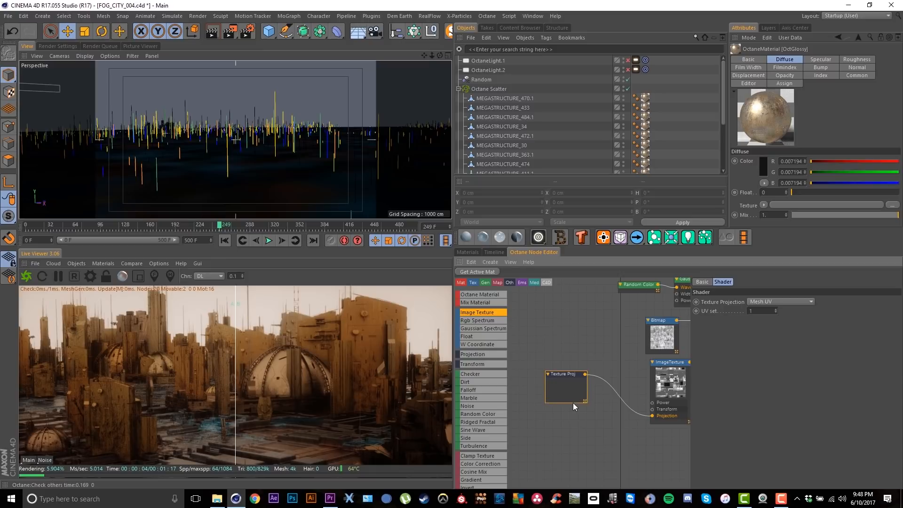
{"action": "left_click_drag", "start_coordinate": [566, 385], "coordinate": [567, 402]}
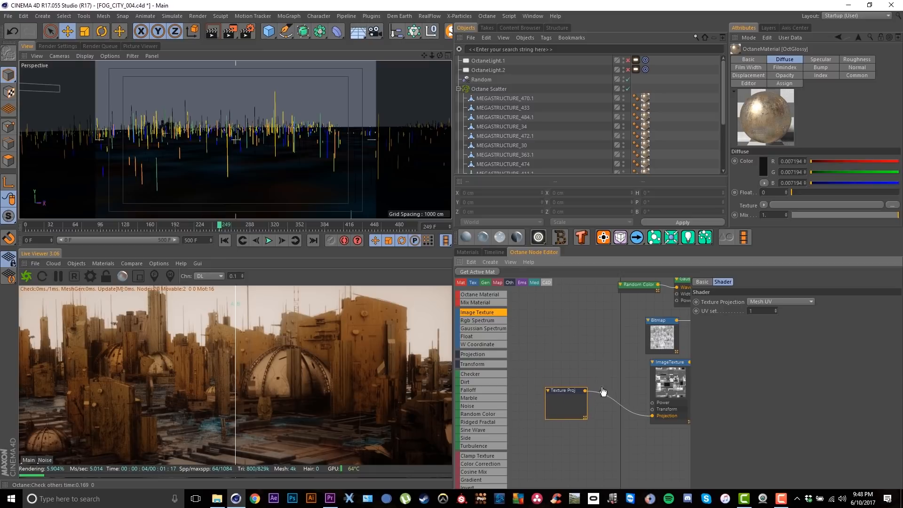
{"action": "left_click", "coordinate": [769, 301]}
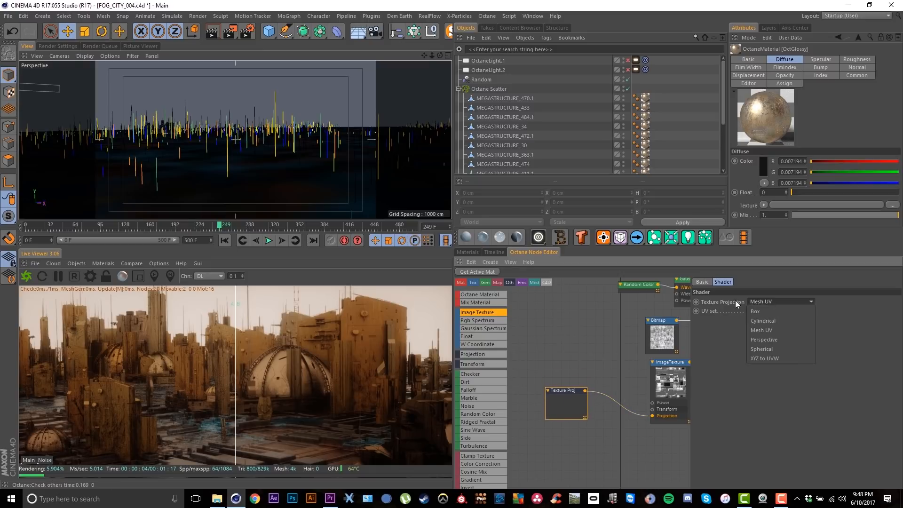
{"action": "left_click", "coordinate": [758, 312]}
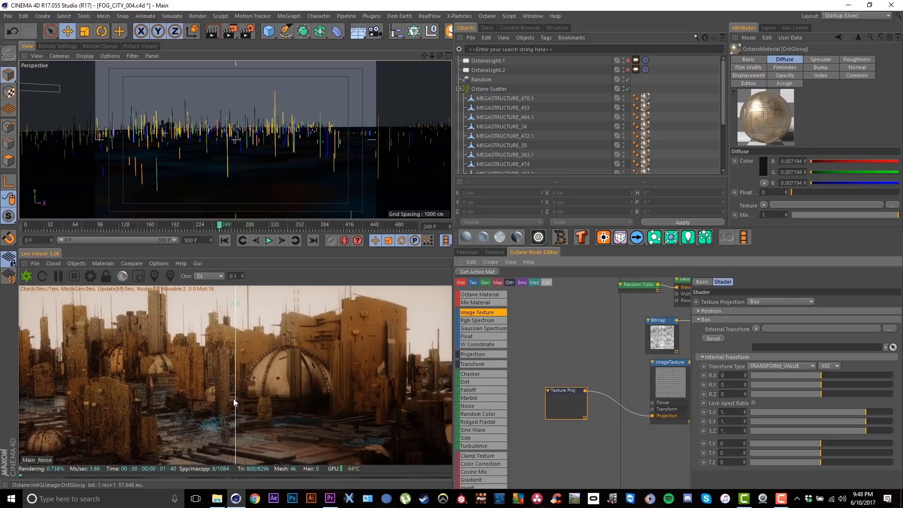
Step: Shift the A/B divider across the render and inspect the box-projected bump detail in a full-screen view
{"action": "left_click_drag", "start_coordinate": [233, 399], "coordinate": [420, 371]}
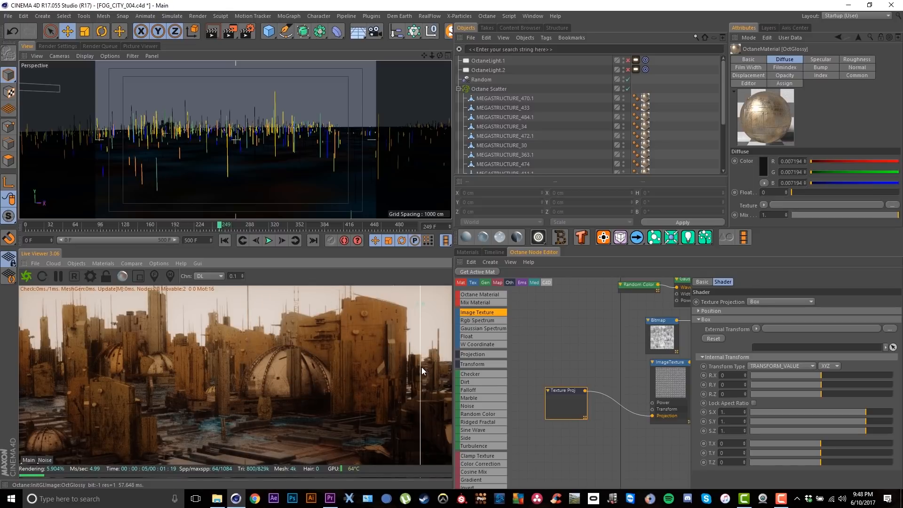
{"action": "key", "text": "ctrl+Tab"}
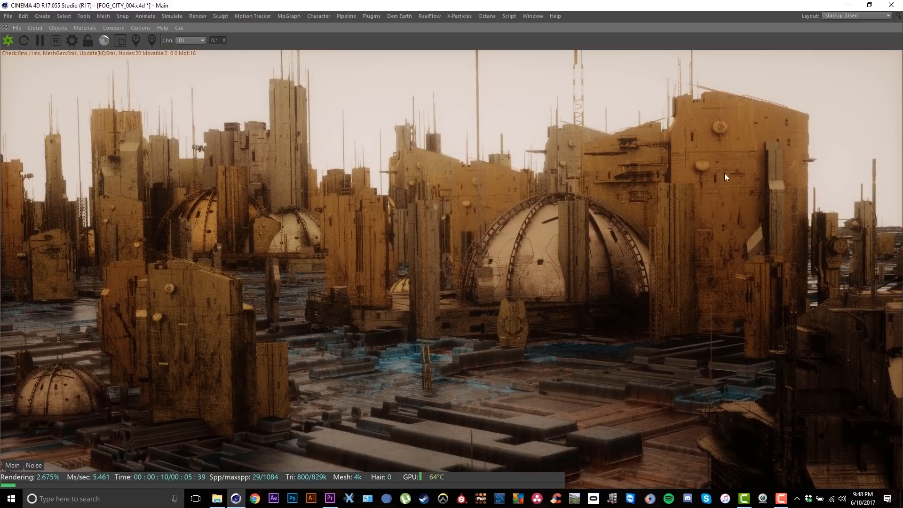
{"action": "key", "text": "ctrl+Tab"}
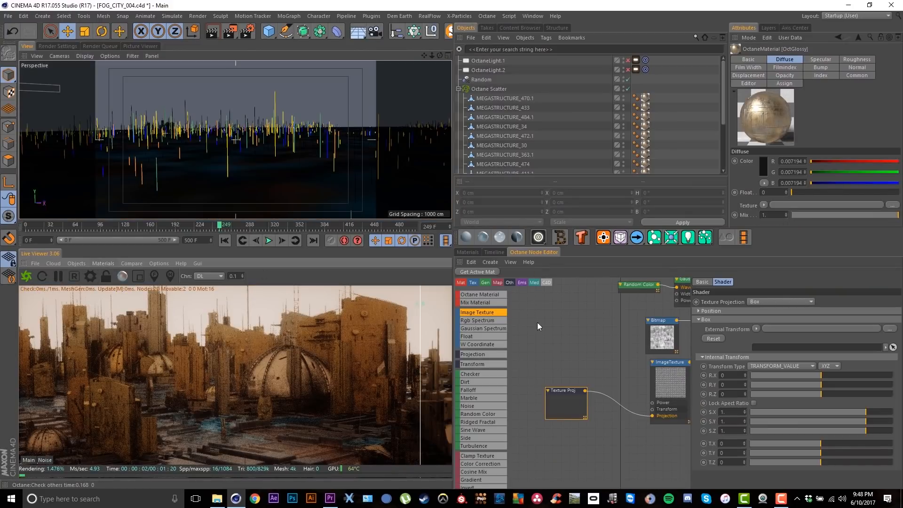
Step: Add a new Image Texture node and connect it to the OctGlossy Diffuse input
{"action": "middle_click_drag", "start_coordinate": [577, 340], "coordinate": [490, 393]}
{"action": "middle_click_drag", "start_coordinate": [603, 329], "coordinate": [548, 359]}
{"action": "left_click_drag", "start_coordinate": [619, 334], "coordinate": [633, 308]}
{"action": "middle_click_drag", "start_coordinate": [592, 331], "coordinate": [629, 331]}
{"action": "left_click_drag", "start_coordinate": [660, 311], "coordinate": [663, 295]}
{"action": "middle_click_drag", "start_coordinate": [587, 340], "coordinate": [531, 359]}
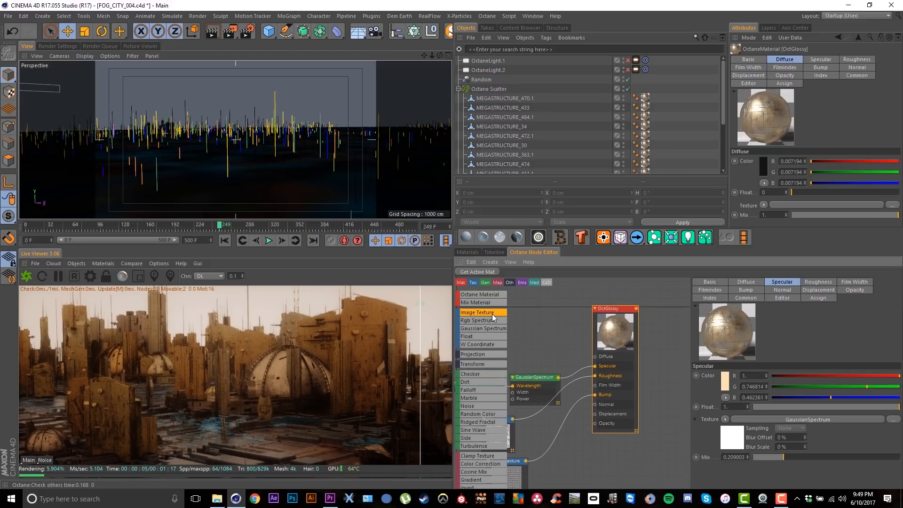
{"action": "left_click_drag", "start_coordinate": [492, 313], "coordinate": [518, 326]}
{"action": "left_click_drag", "start_coordinate": [581, 355], "coordinate": [595, 357]}
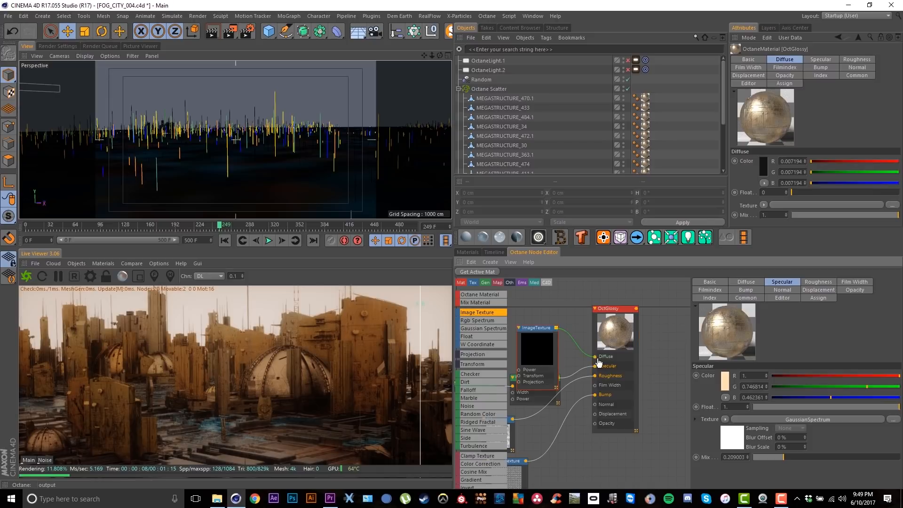
Step: Load the 2. SUPERGREEB image into the diffuse texture node without copying it to the project location
{"action": "left_click", "coordinate": [545, 351]}
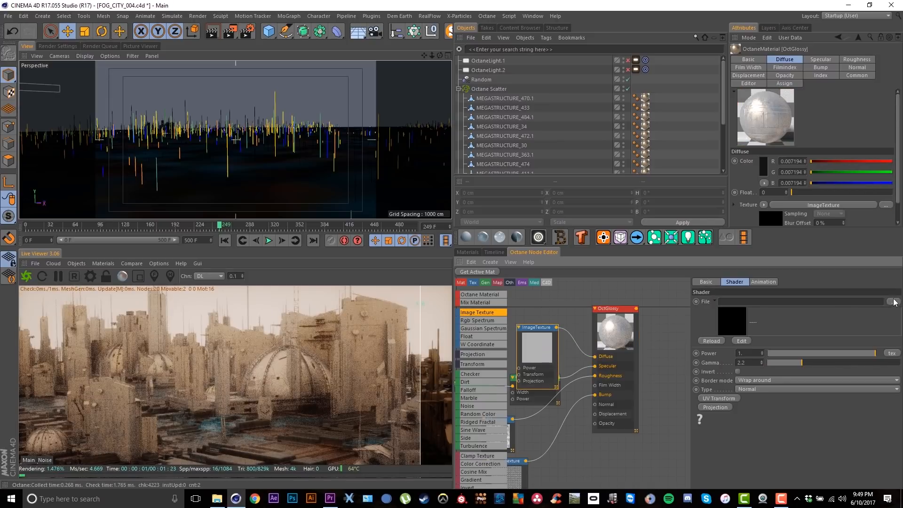
{"action": "left_click", "coordinate": [893, 301]}
{"action": "double_click", "coordinate": [271, 95]}
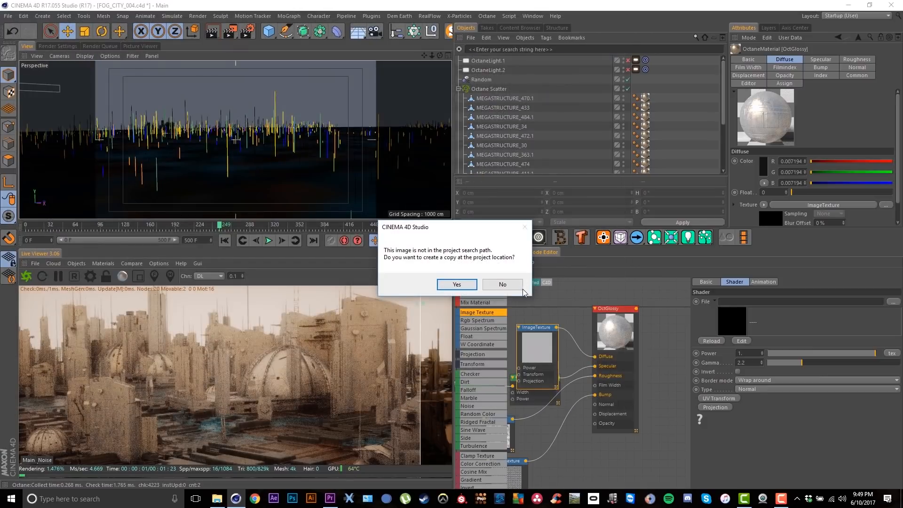
{"action": "left_click", "coordinate": [516, 287]}
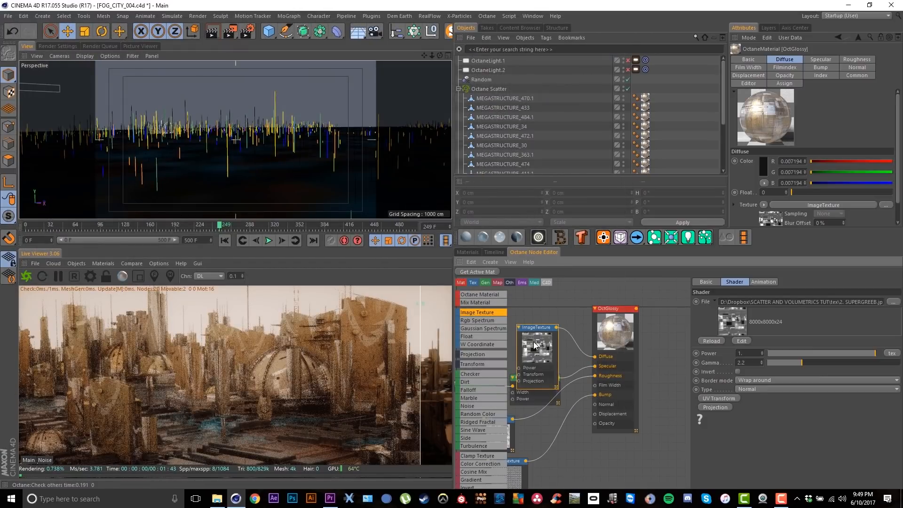
Step: Move the diffuse image texture clear of the other nodes and give it a Texture Projection node set to Box
{"action": "middle_click_drag", "start_coordinate": [590, 338], "coordinate": [653, 331]}
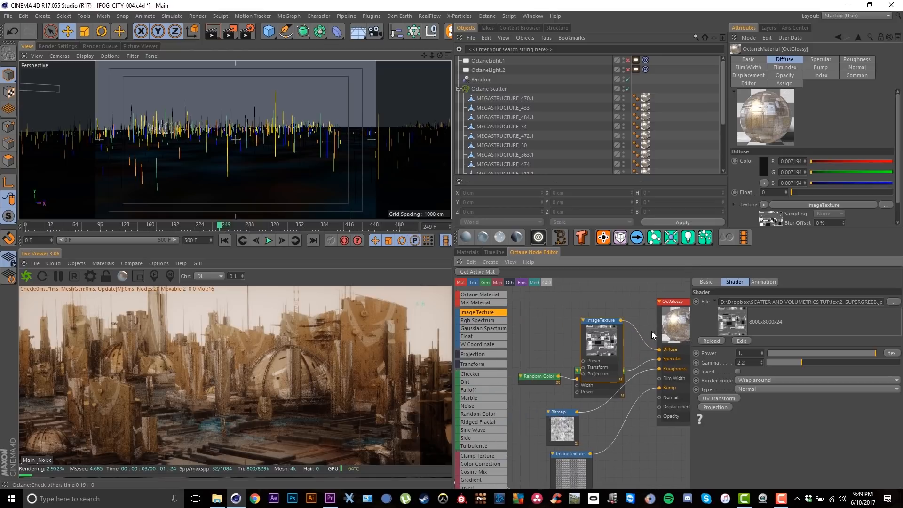
{"action": "left_click_drag", "start_coordinate": [604, 323], "coordinate": [582, 289]}
{"action": "middle_click_drag", "start_coordinate": [623, 320], "coordinate": [610, 355]}
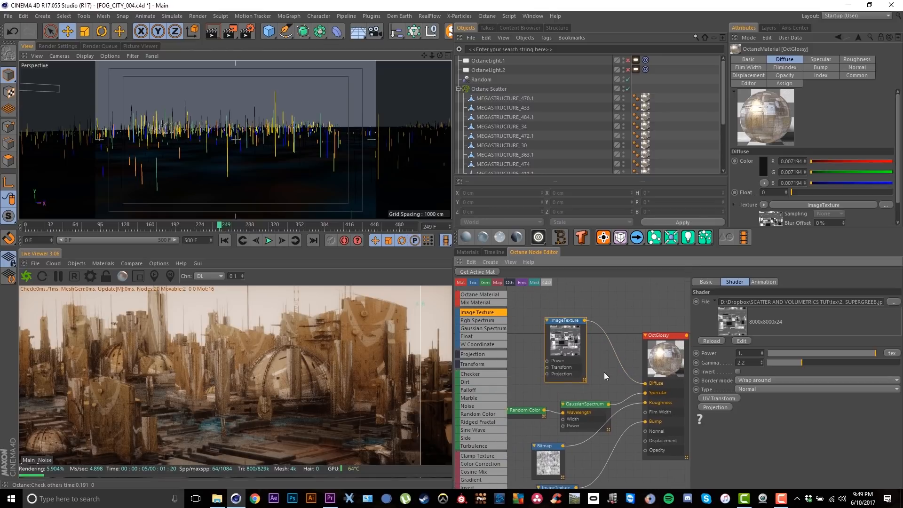
{"action": "left_click", "coordinate": [716, 407]}
{"action": "left_click", "coordinate": [478, 273]}
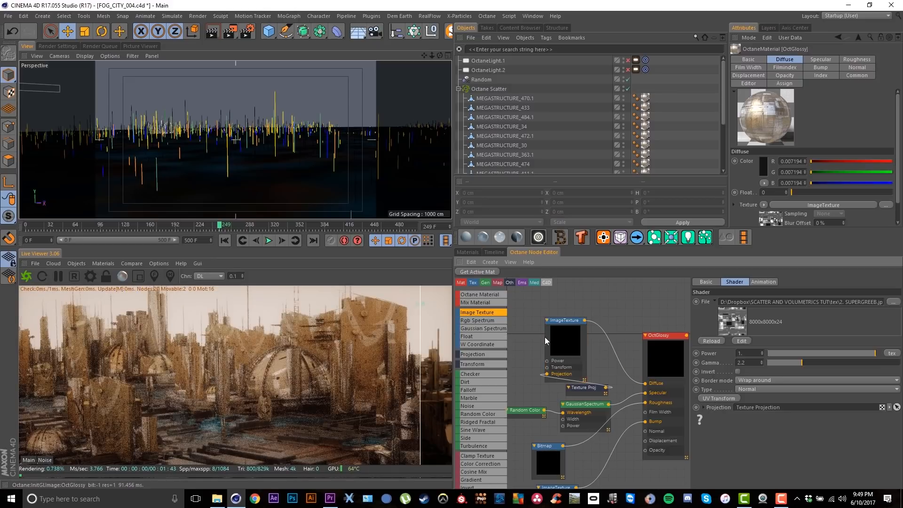
{"action": "middle_click_drag", "start_coordinate": [545, 337], "coordinate": [650, 324]}
{"action": "left_click_drag", "start_coordinate": [595, 347], "coordinate": [591, 337]}
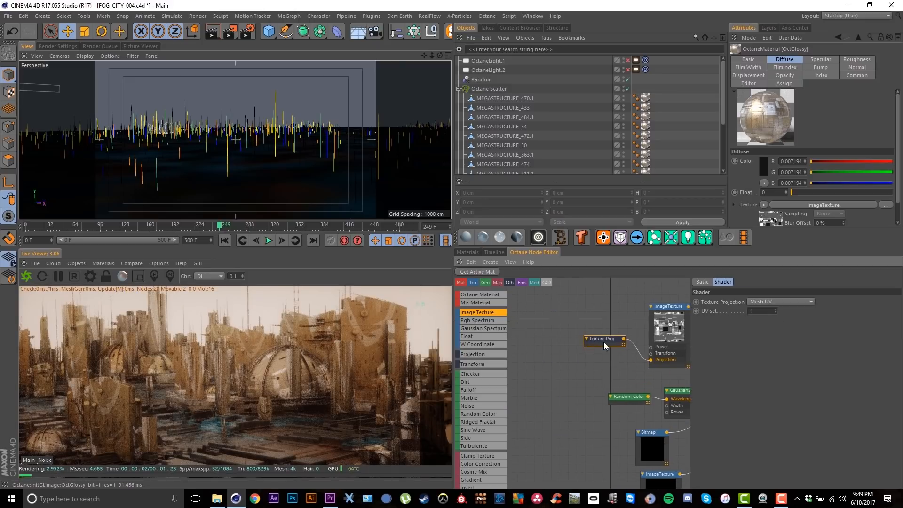
{"action": "left_click", "coordinate": [774, 303]}
{"action": "left_click", "coordinate": [774, 308]}
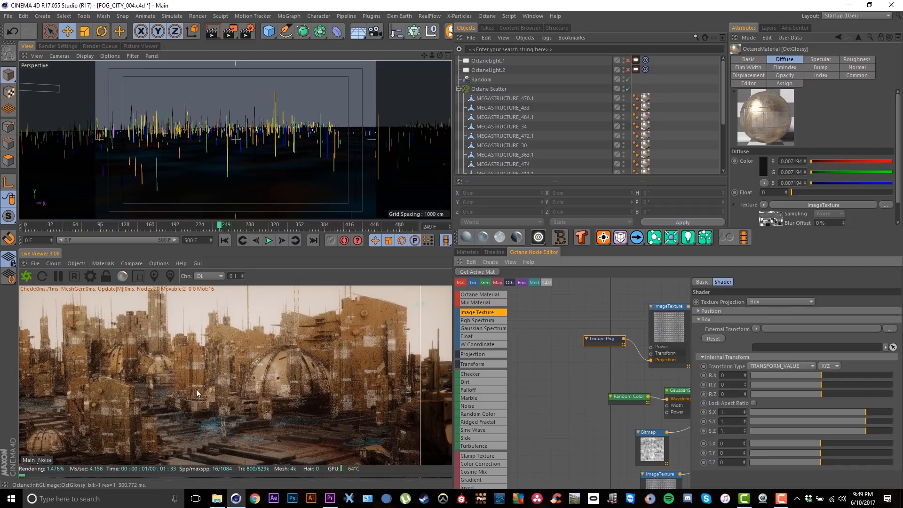
Step: Lower the power of the diffuse image texture to about 0.43
{"action": "middle_click_drag", "start_coordinate": [648, 344], "coordinate": [571, 339]}
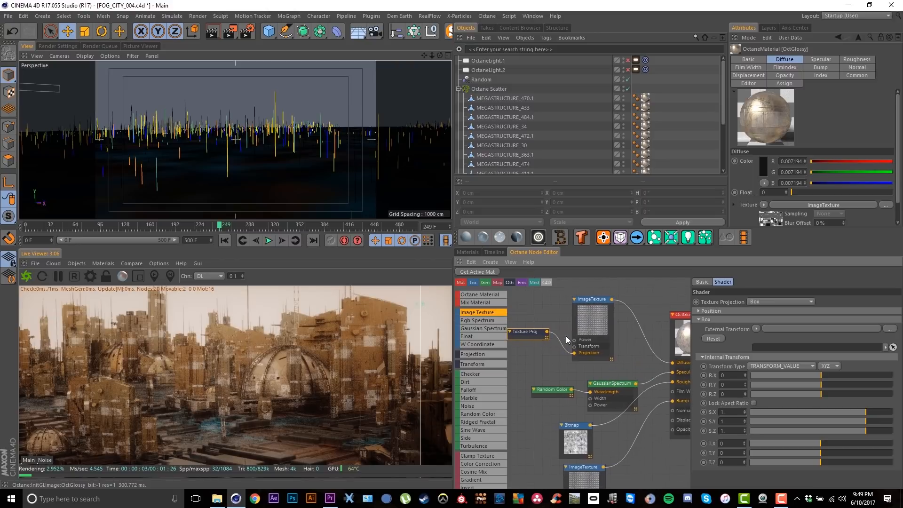
{"action": "left_click", "coordinate": [586, 325]}
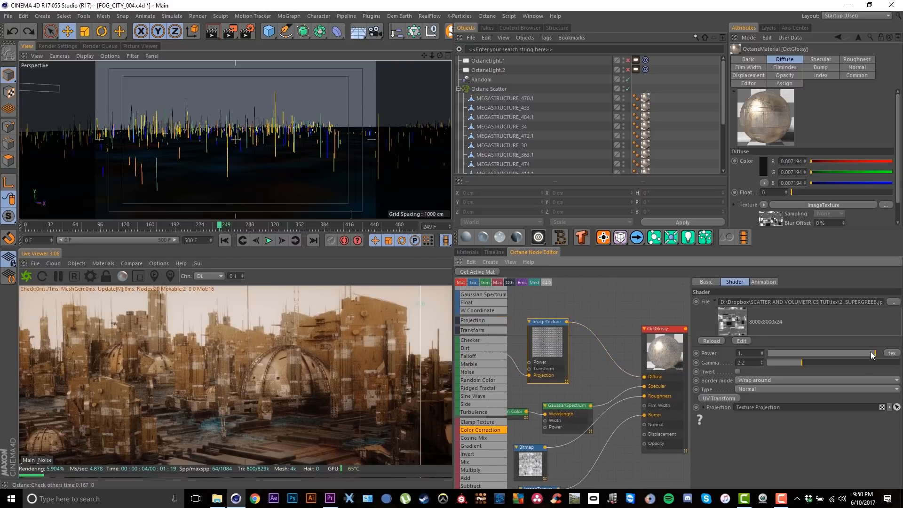
{"action": "left_click_drag", "start_coordinate": [870, 352], "coordinate": [814, 351]}
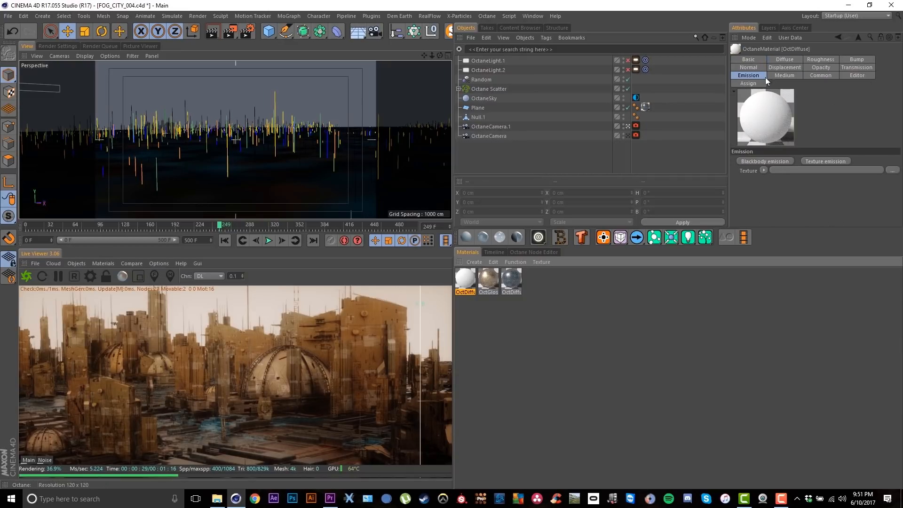
Step: Add a Blackbody Emission to the new OctDiffuse material's Emission channel
{"action": "left_click", "coordinate": [759, 61]}
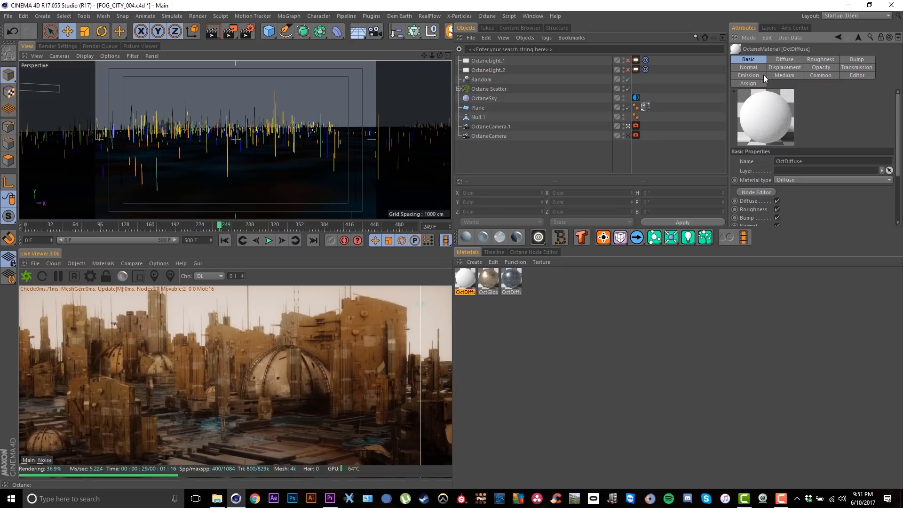
{"action": "left_click", "coordinate": [763, 76]}
{"action": "left_click", "coordinate": [760, 161]}
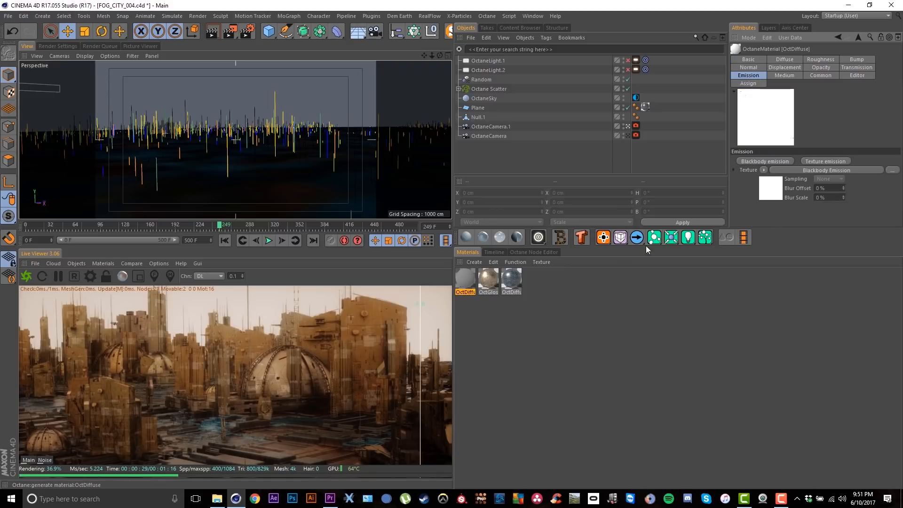
Step: Assign the emissive OctDiffuse material to MEGASTRUCTURE_470.1 in the Octane Scatter and refresh the live render and its comparison buffer
{"action": "left_click", "coordinate": [459, 88]}
{"action": "left_click_drag", "start_coordinate": [465, 281], "coordinate": [506, 96]}
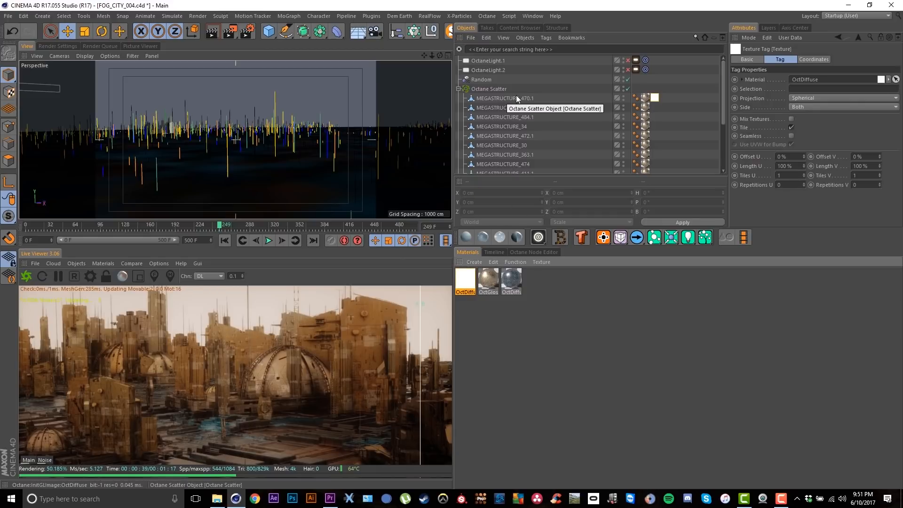
{"action": "left_click", "coordinate": [26, 276]}
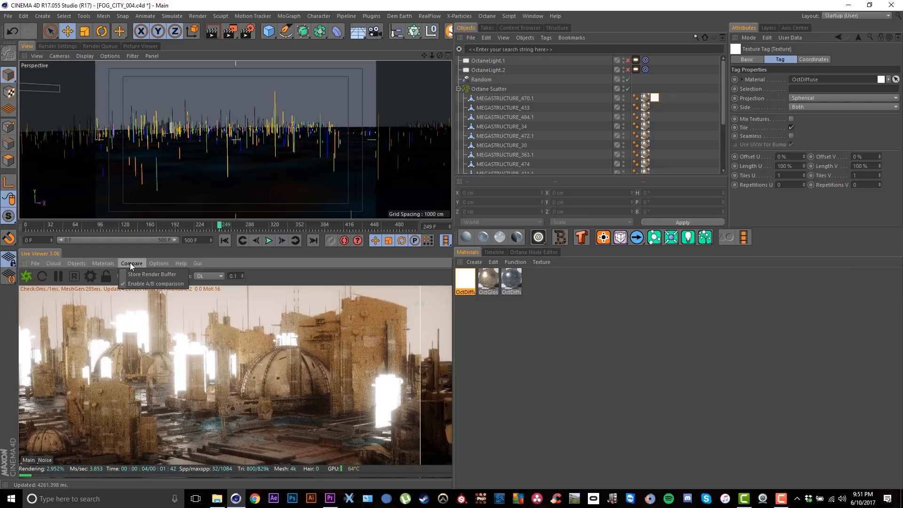
{"action": "left_click", "coordinate": [137, 277]}
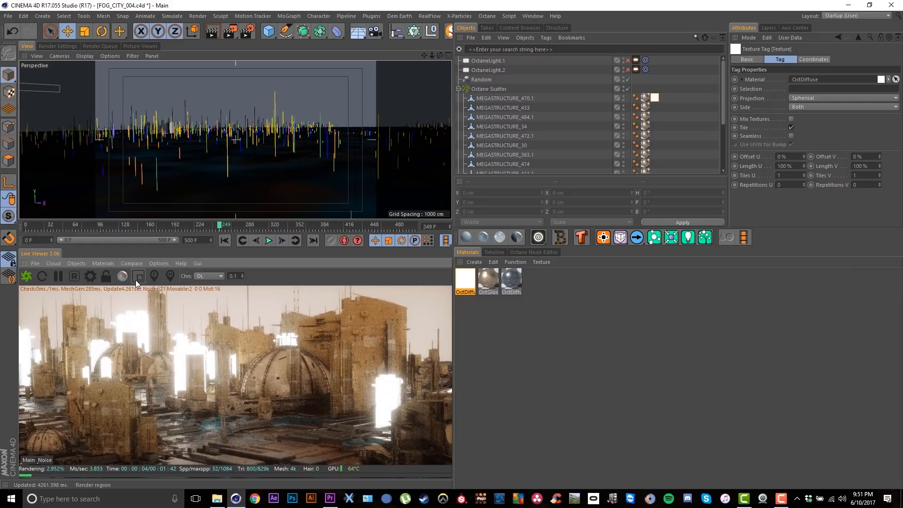
Step: Open the emissive material's Blackbody Emission settings and load its graph into the Octane Node Editor
{"action": "double_click", "coordinate": [657, 95]}
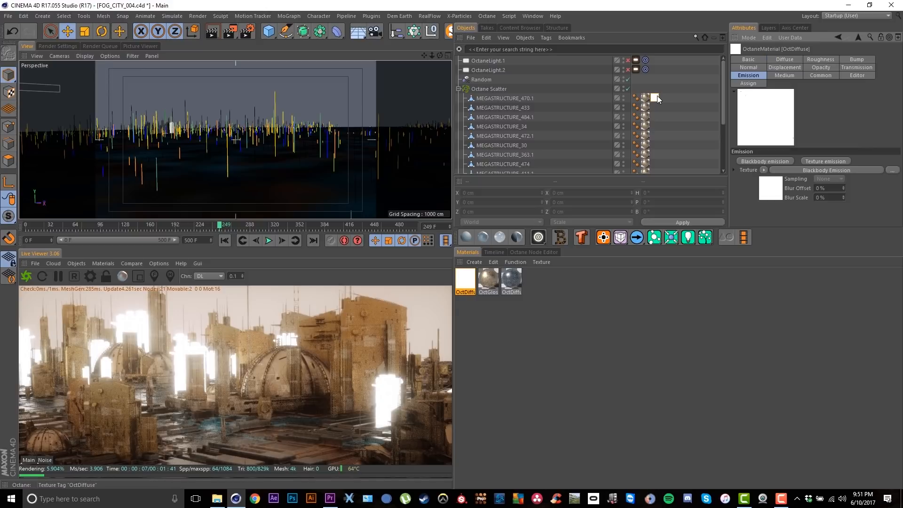
{"action": "left_click", "coordinate": [772, 190]}
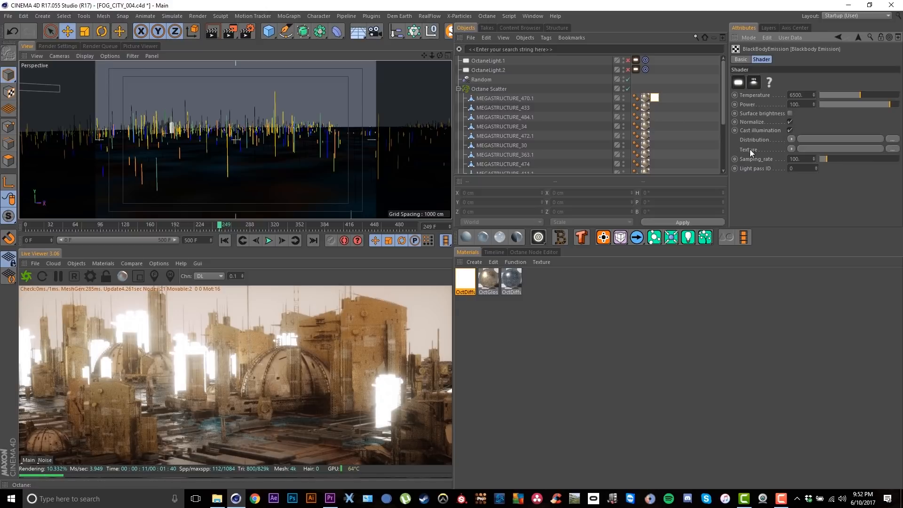
{"action": "left_click", "coordinate": [540, 252]}
{"action": "left_click", "coordinate": [477, 272]}
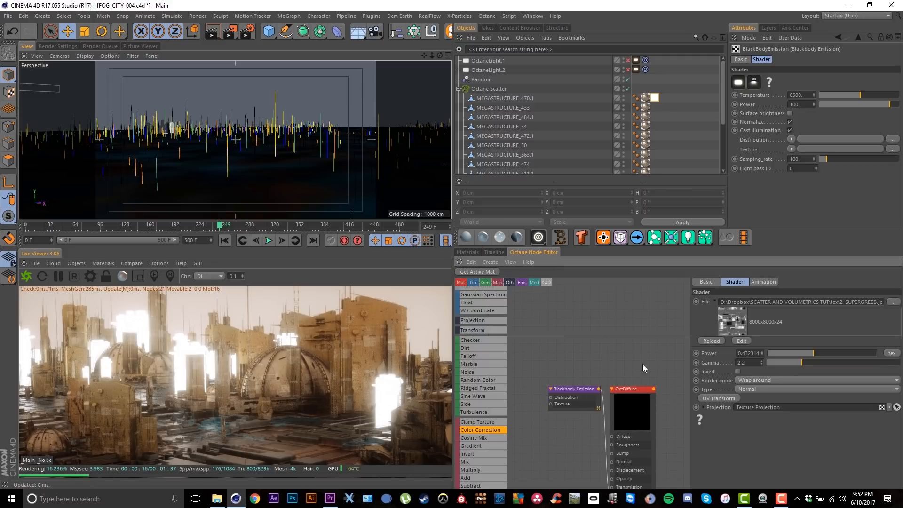
Step: Add an Image Texture node and connect it to the Texture input of the Blackbody Emission
{"action": "middle_click_drag", "start_coordinate": [643, 364], "coordinate": [671, 290]}
{"action": "left_click_drag", "start_coordinate": [607, 325], "coordinate": [580, 391]}
{"action": "middle_click_drag", "start_coordinate": [619, 344], "coordinate": [622, 298]}
{"action": "middle_click_drag", "start_coordinate": [565, 403], "coordinate": [585, 404]}
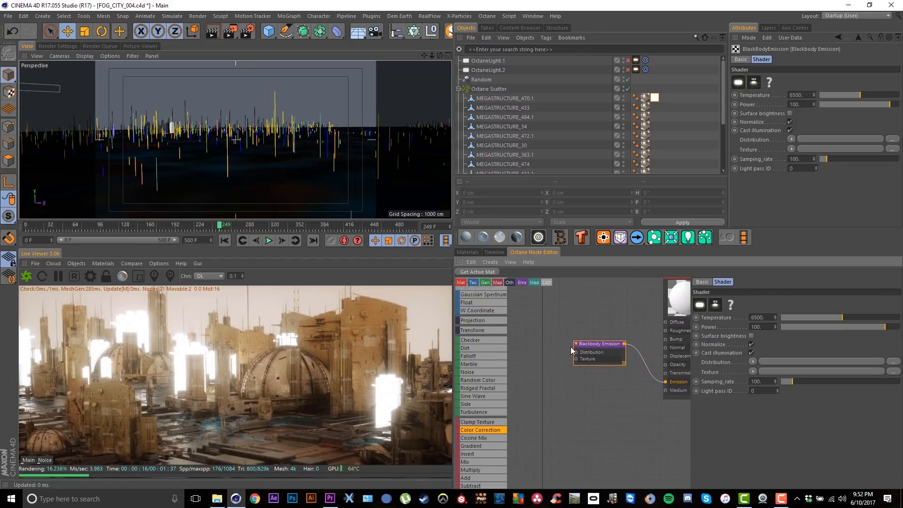
{"action": "scroll", "coordinate": [495, 345], "scroll_direction": "up", "scroll_amount": 3}
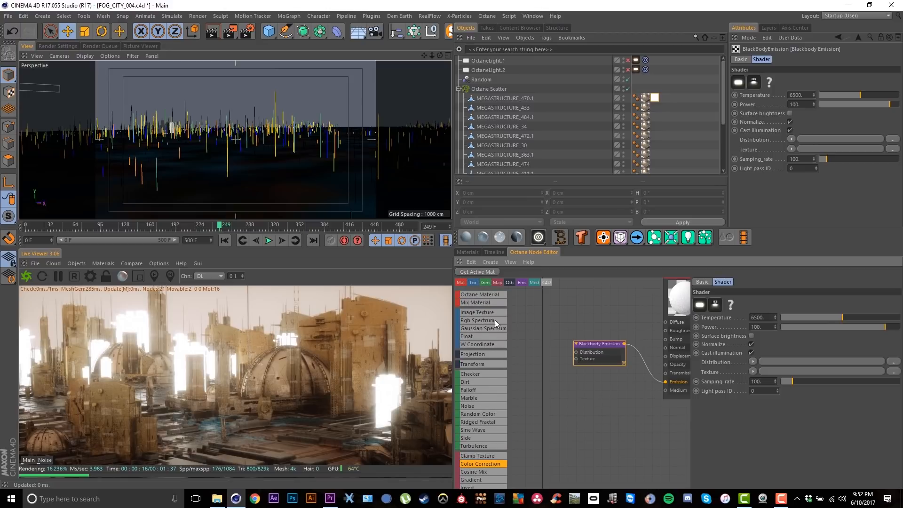
{"action": "left_click_drag", "start_coordinate": [480, 312], "coordinate": [576, 359]}
{"action": "middle_click_drag", "start_coordinate": [574, 378], "coordinate": [619, 368]}
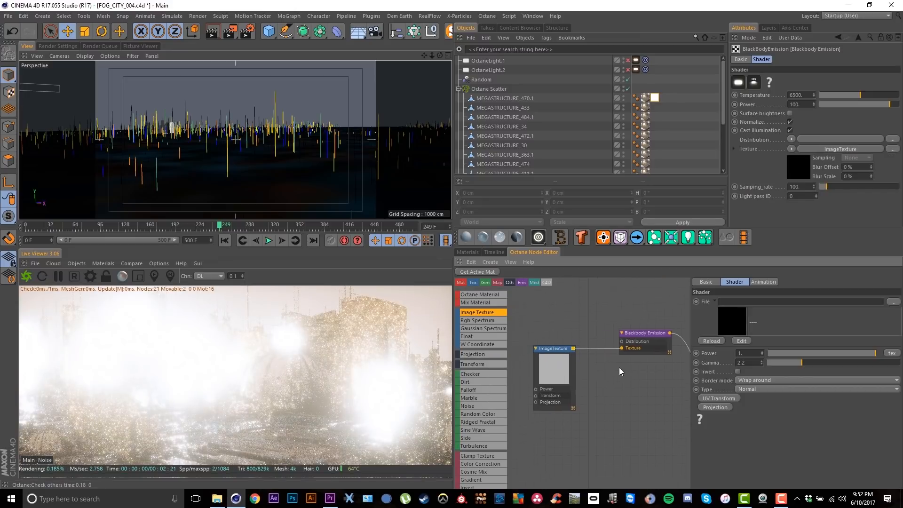
Step: Preview and load 3. tinydots_eight-8K PLUS.jpg into the emission image texture without copying it to the project, and lower its power to about 0.6
{"action": "left_click", "coordinate": [586, 374]}
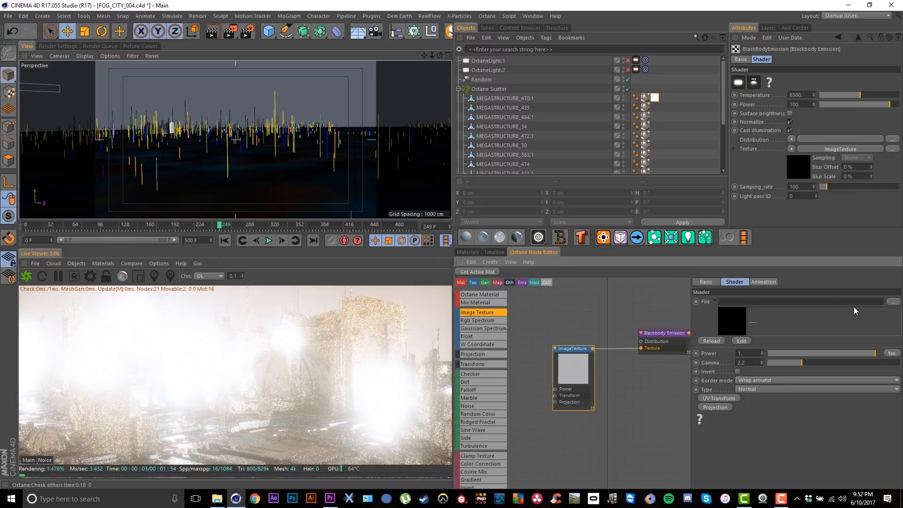
{"action": "left_click", "coordinate": [894, 302]}
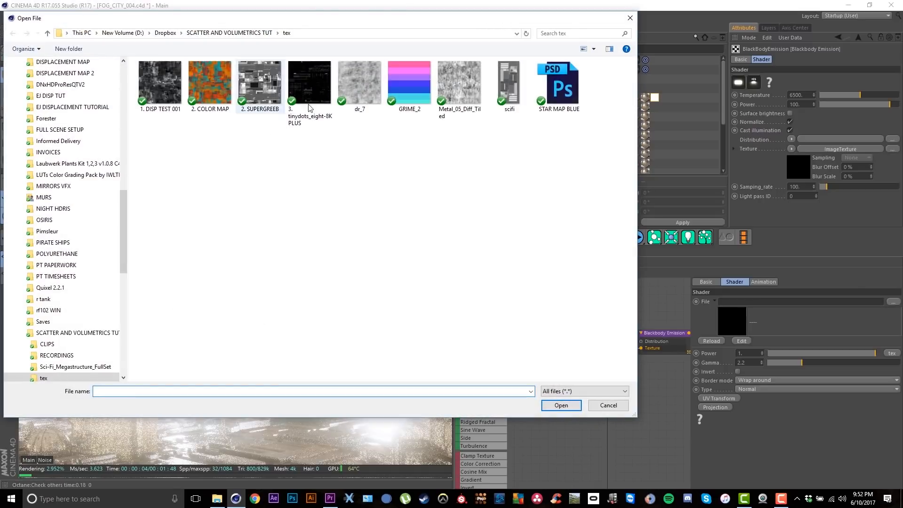
{"action": "left_click", "coordinate": [310, 107]}
{"action": "right_click", "coordinate": [314, 86]}
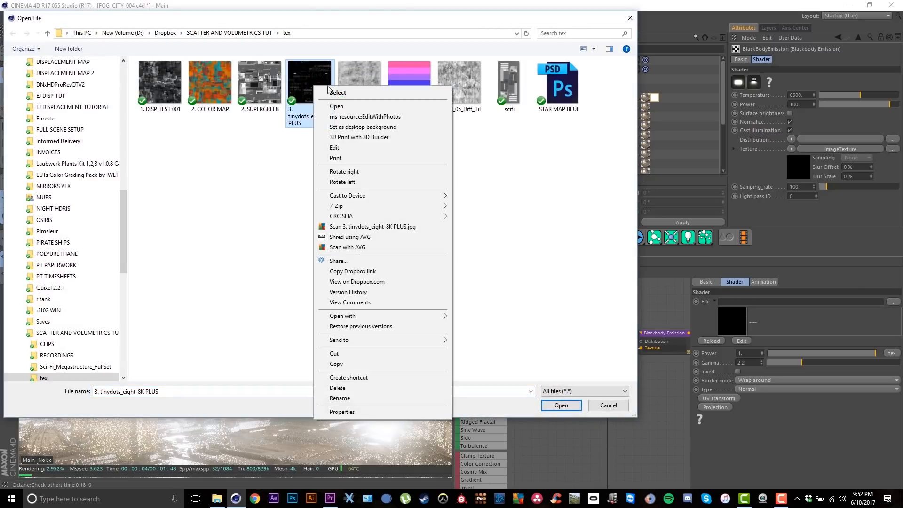
{"action": "left_click", "coordinate": [338, 107]}
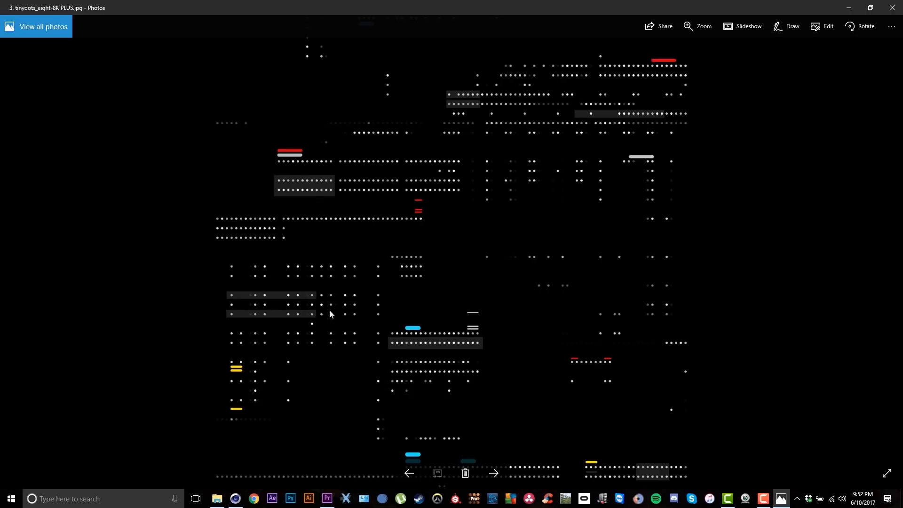
{"action": "left_click", "coordinate": [892, 8]}
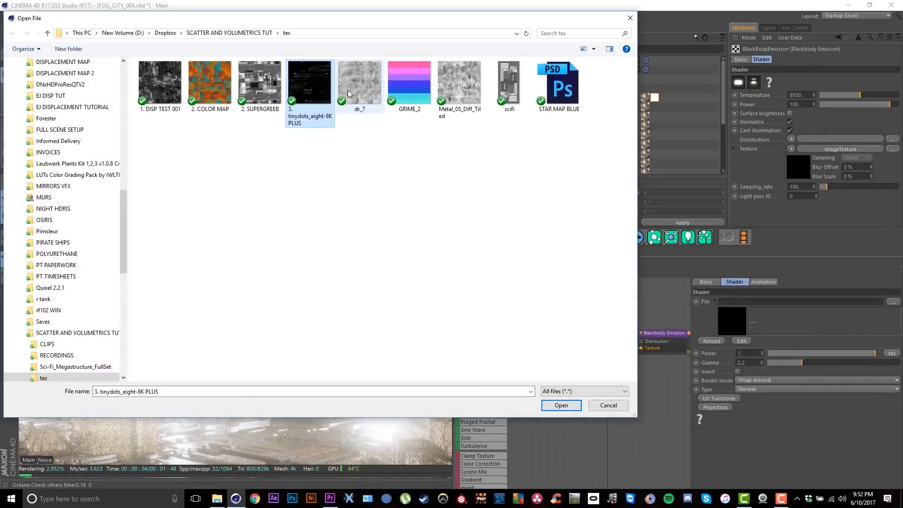
{"action": "double_click", "coordinate": [302, 94]}
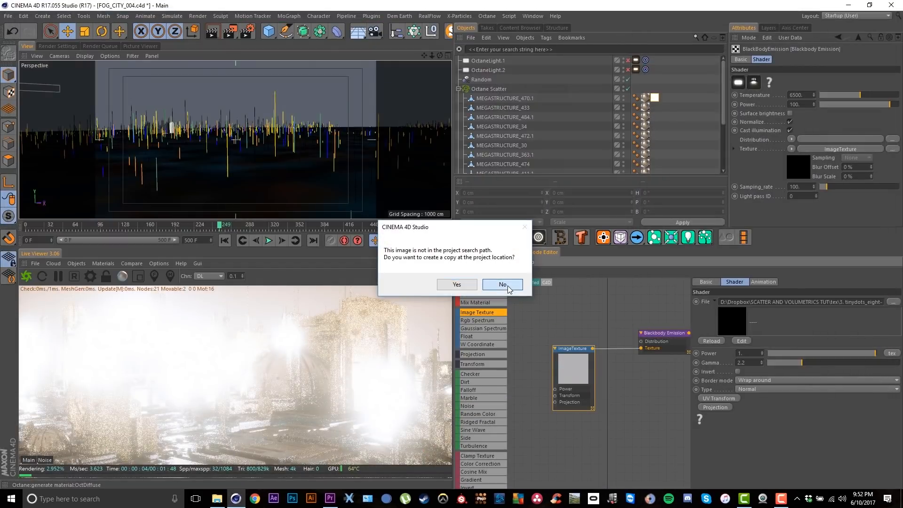
{"action": "left_click", "coordinate": [507, 286]}
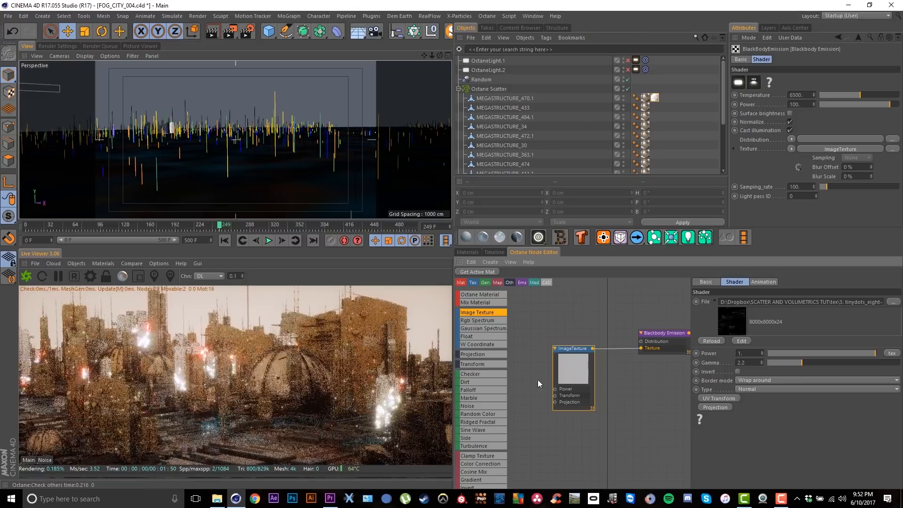
{"action": "left_click_drag", "start_coordinate": [875, 352], "coordinate": [832, 352]}
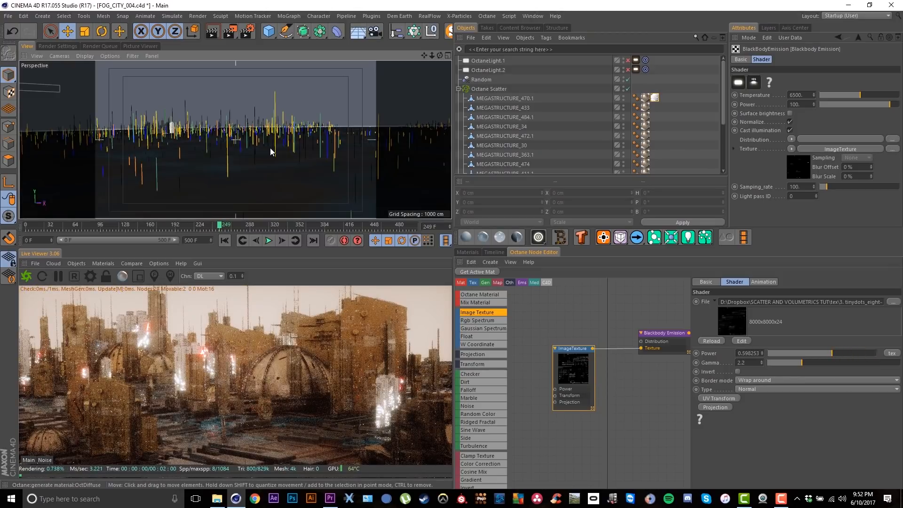
Step: Add a Texture Projection to the emission image texture and set its projection type to Box
{"action": "mouse_move", "coordinate": [270, 147]}
{"action": "left_mouse_down", "text": "alt"}
{"action": "mouse_move", "coordinate": [307, 149]}
{"action": "mouse_move", "coordinate": [235, 140]}
{"action": "left_mouse_up", "text": "alt"}
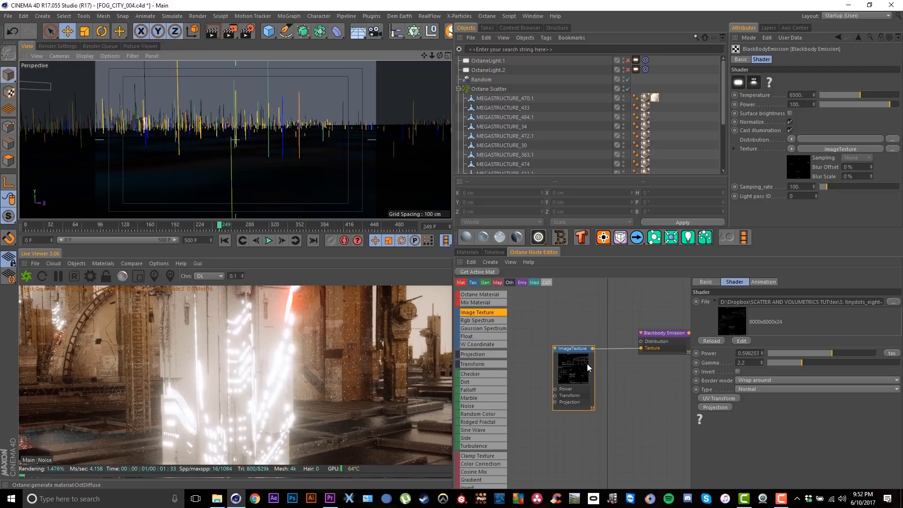
{"action": "left_click", "coordinate": [713, 407]}
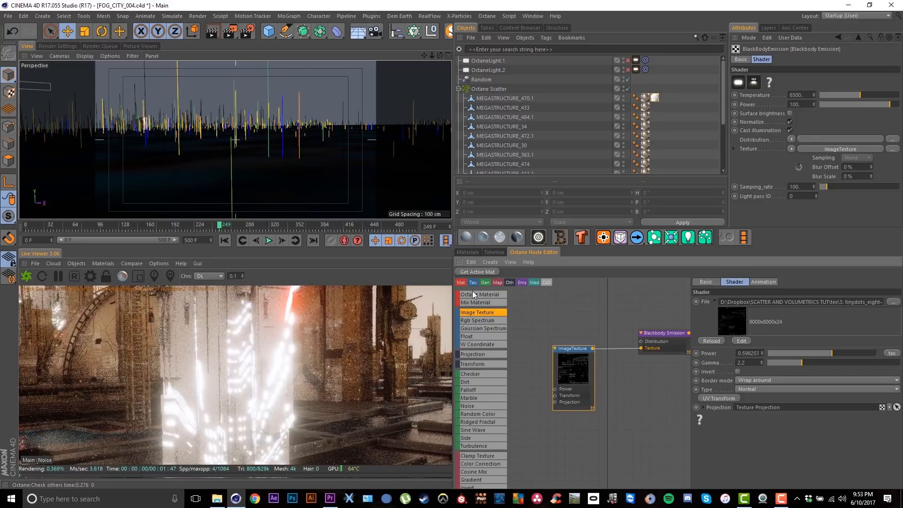
{"action": "scroll", "coordinate": [613, 335], "scroll_direction": "down", "scroll_amount": 1}
{"action": "middle_click_drag", "start_coordinate": [567, 320], "coordinate": [581, 366]}
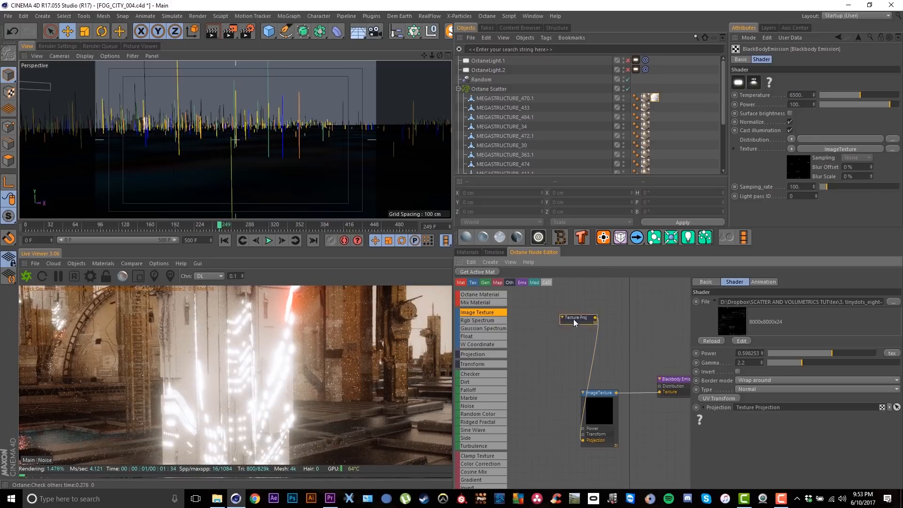
{"action": "left_click_drag", "start_coordinate": [574, 318], "coordinate": [530, 429]}
{"action": "left_click", "coordinate": [799, 302]}
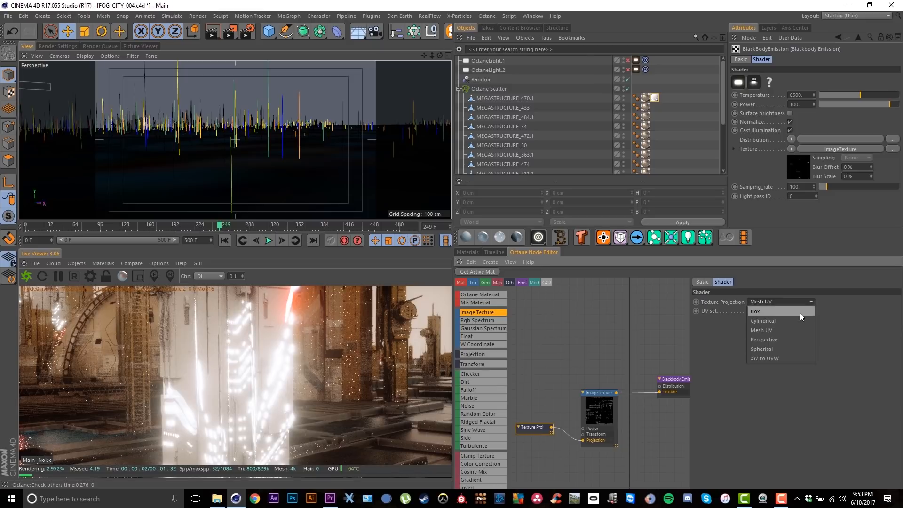
{"action": "left_click", "coordinate": [800, 312]}
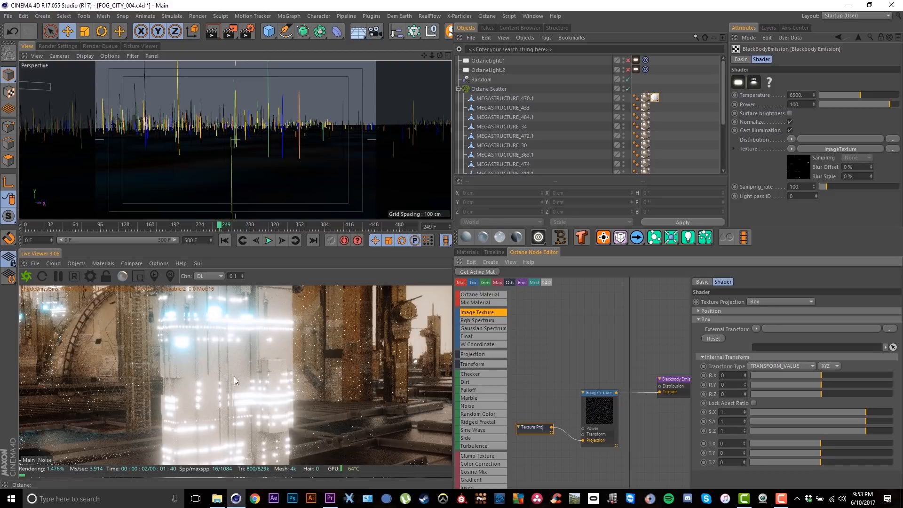
Step: Lower the Blackbody Emission's power to about 21.1 and its temperature to about 1458 for warm orange lights
{"action": "left_click", "coordinate": [605, 420]}
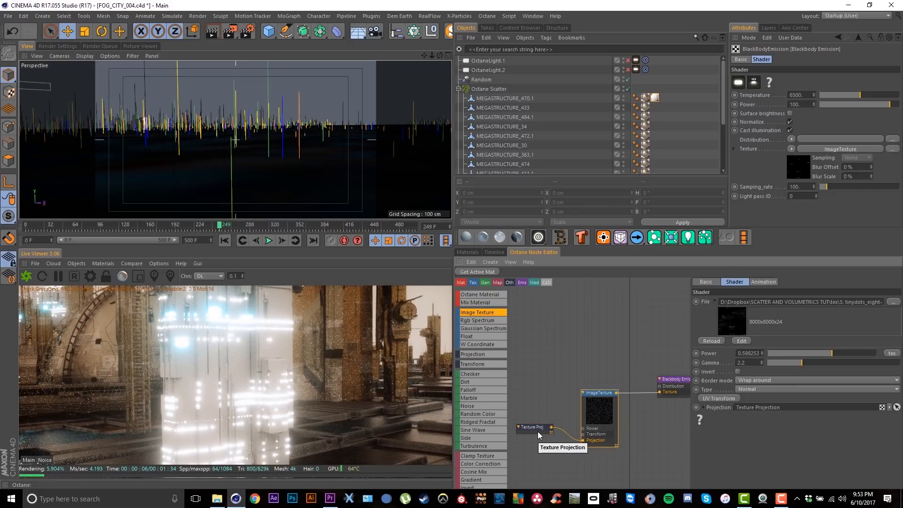
{"action": "left_click", "coordinate": [687, 387]}
{"action": "middle_click_drag", "start_coordinate": [664, 389], "coordinate": [587, 386]}
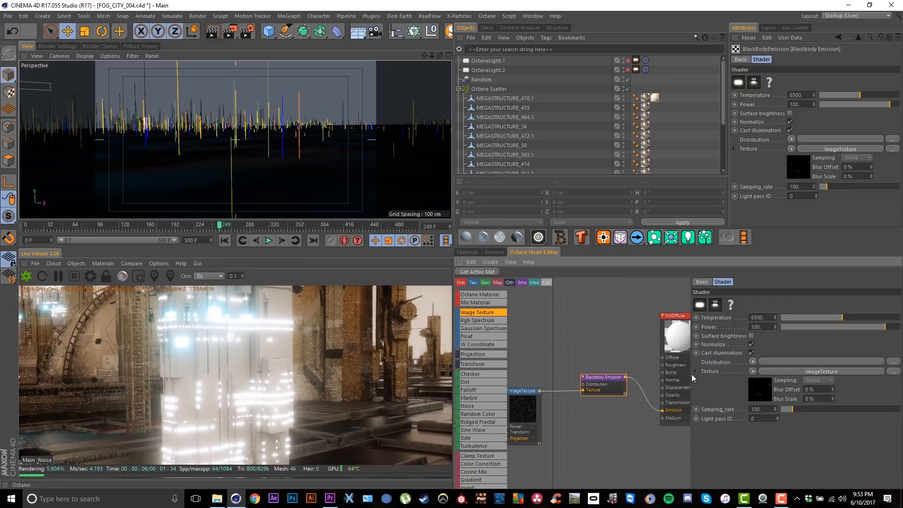
{"action": "left_click_drag", "start_coordinate": [886, 328], "coordinate": [788, 314]}
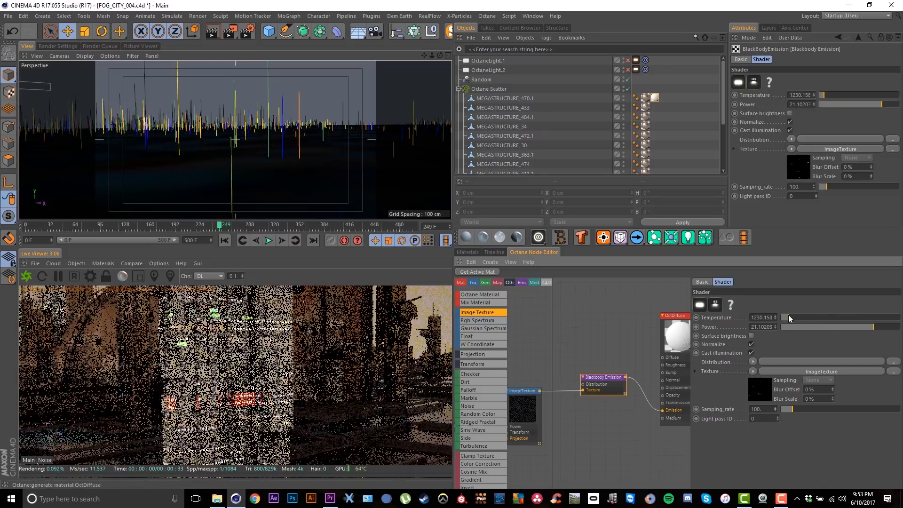
{"action": "middle_click_drag", "start_coordinate": [210, 119], "coordinate": [316, 153], "text": "alt"}
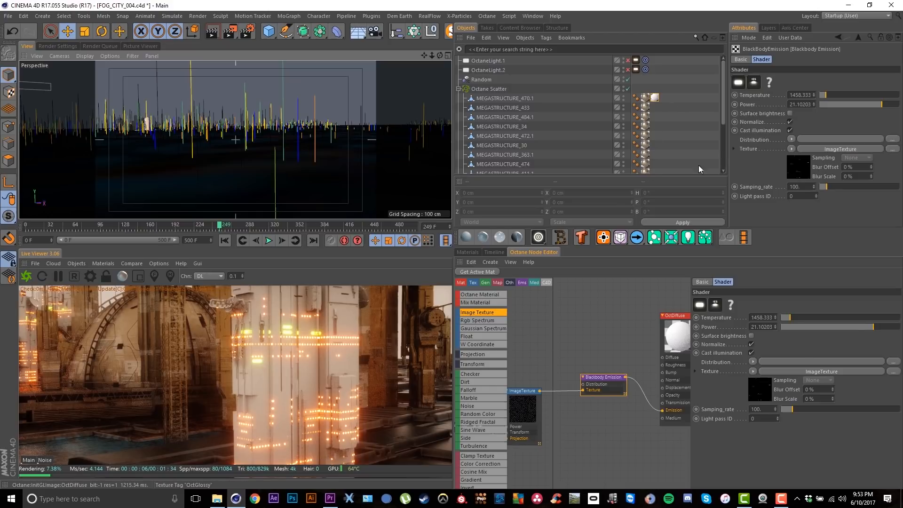
Step: Create an Octane Mix Material and assign it to MEGASTRUCTURE_470.1 in the Octane Scatter
{"action": "left_click", "coordinate": [467, 252]}
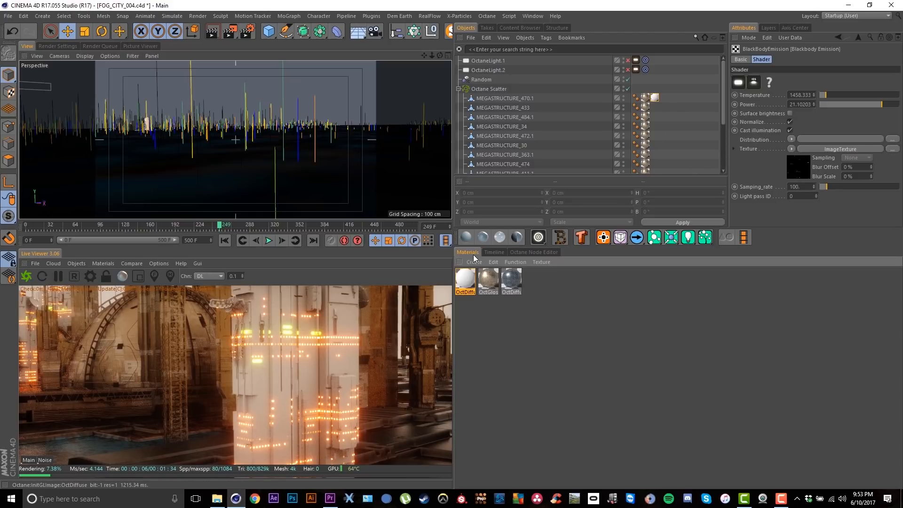
{"action": "left_click", "coordinate": [559, 307]}
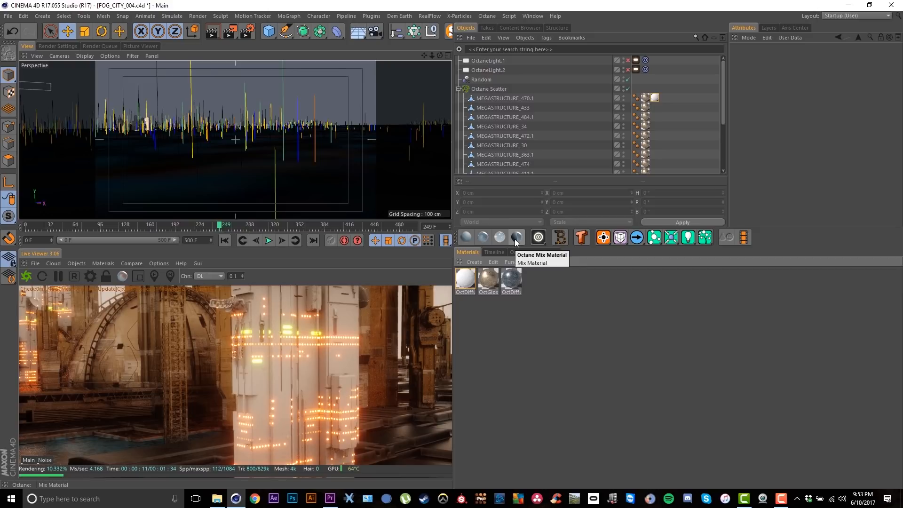
{"action": "left_click", "coordinate": [128, 261]}
{"action": "mouse_move", "coordinate": [104, 263]}
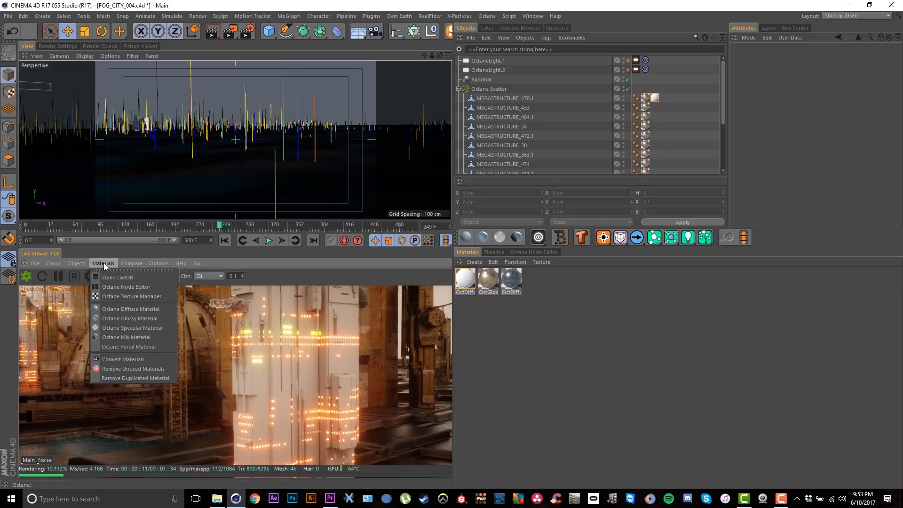
{"action": "left_click", "coordinate": [131, 338]}
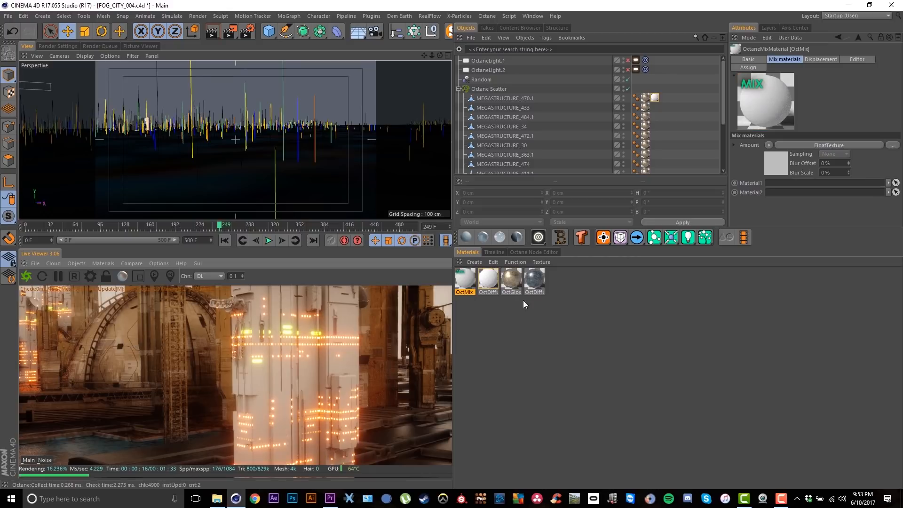
{"action": "left_click", "coordinate": [506, 311]}
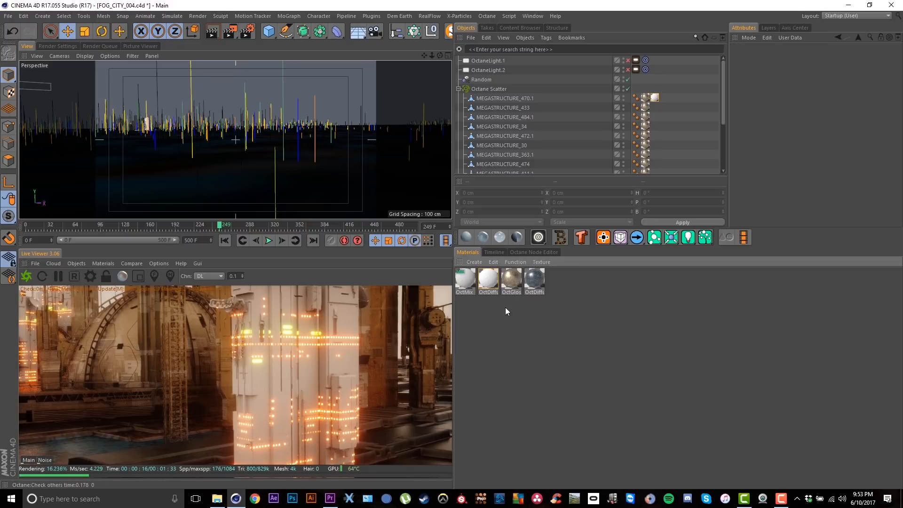
{"action": "left_click", "coordinate": [472, 281]}
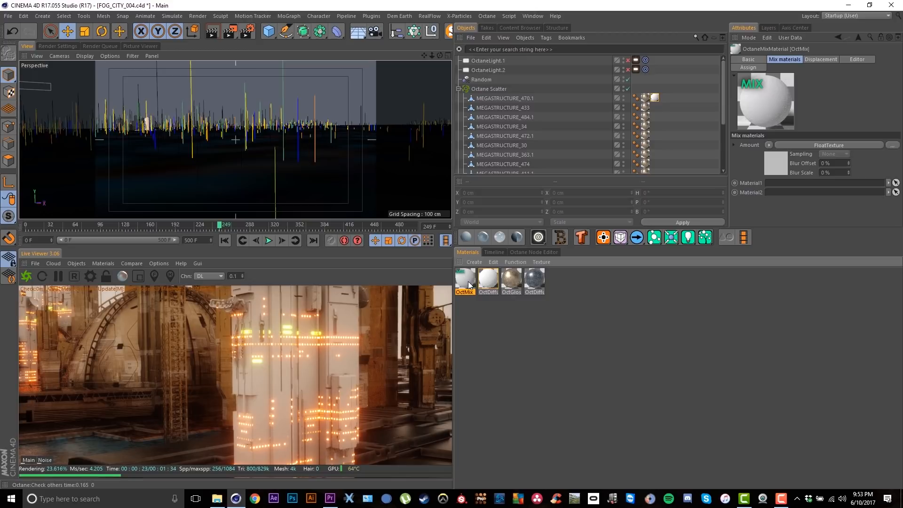
{"action": "left_click_drag", "start_coordinate": [468, 281], "coordinate": [507, 97]}
Step: Set the mix material's Material1 to the emissive OctDiffuse and Material2 to OctGlossy
{"action": "double_click", "coordinate": [665, 97]}
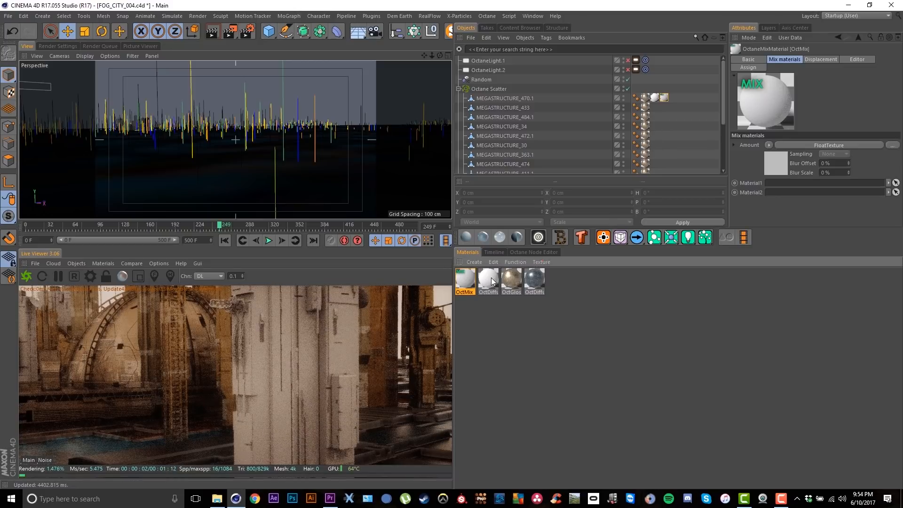
{"action": "left_click_drag", "start_coordinate": [490, 276], "coordinate": [791, 188]}
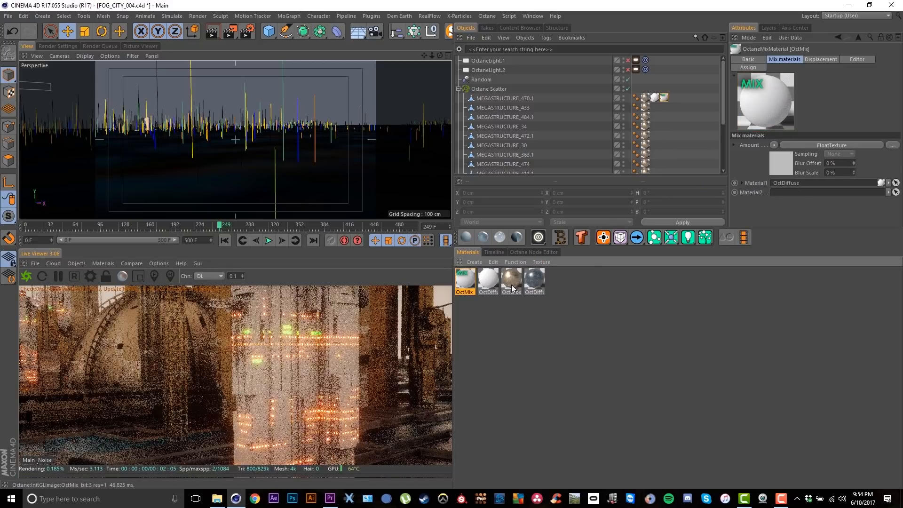
{"action": "left_click", "coordinate": [514, 284]}
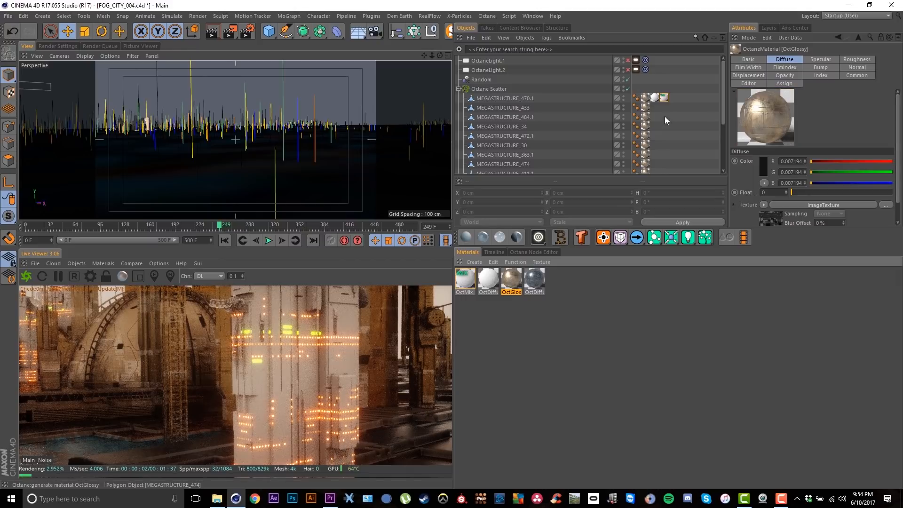
{"action": "left_click", "coordinate": [656, 98]}
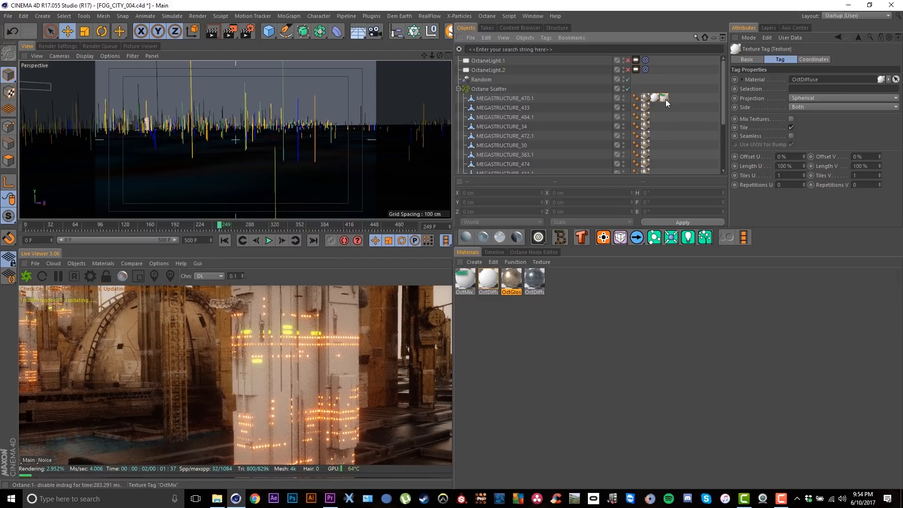
{"action": "double_click", "coordinate": [664, 98]}
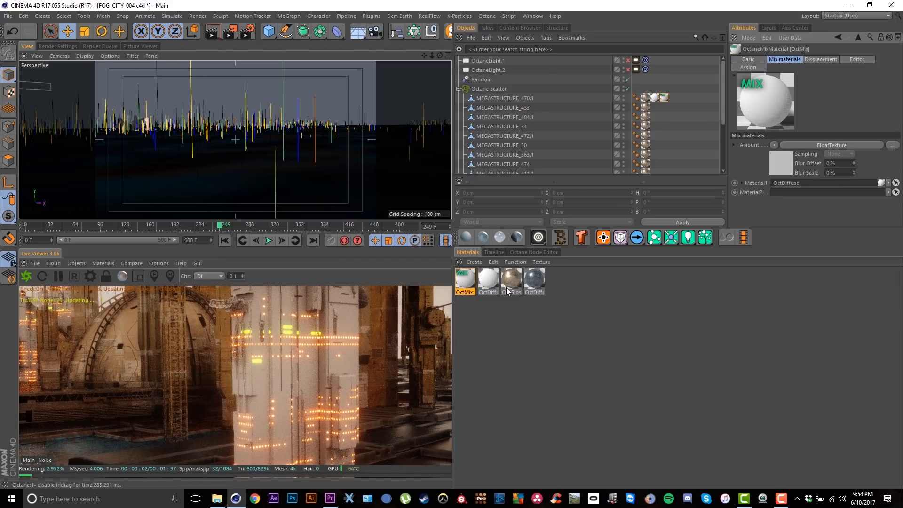
{"action": "left_click_drag", "start_coordinate": [512, 283], "coordinate": [790, 194]}
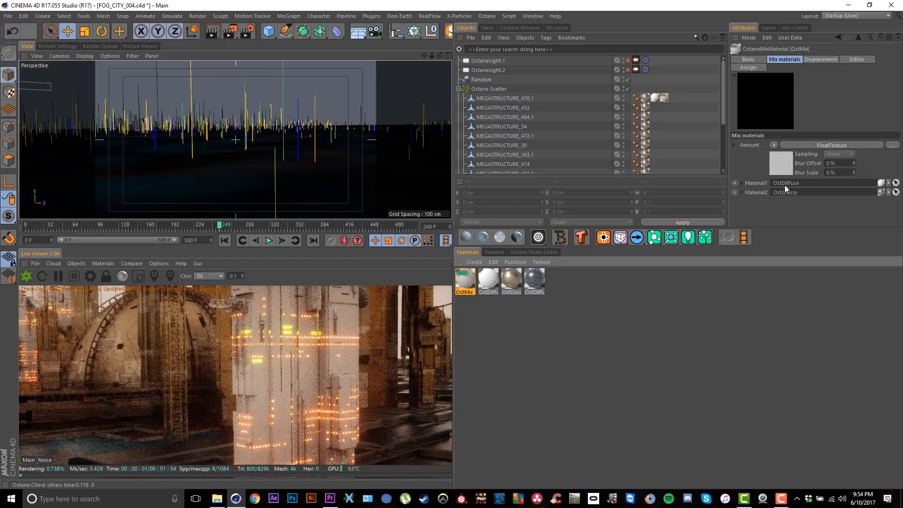
Step: Try the mix material's Amount float at 0, and set it to 1 to compare the two materials
{"action": "left_click", "coordinate": [787, 166]}
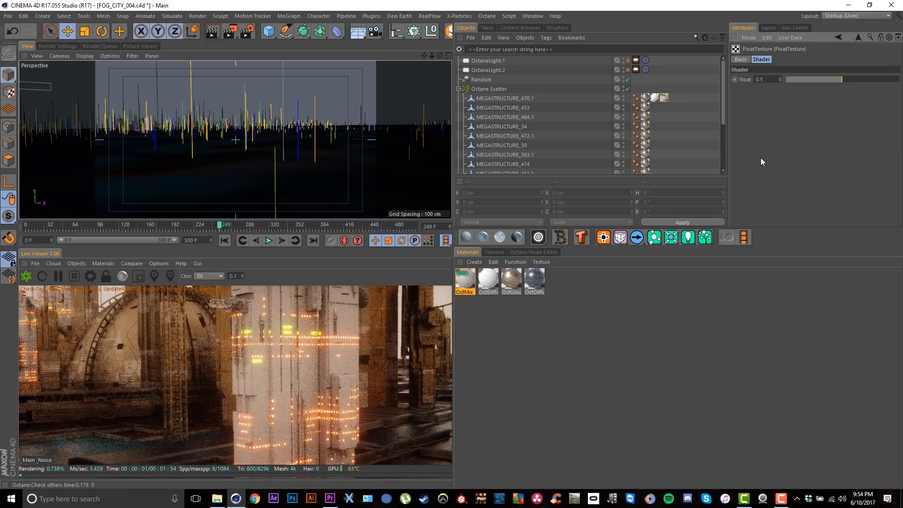
{"action": "left_click", "coordinate": [792, 78]}
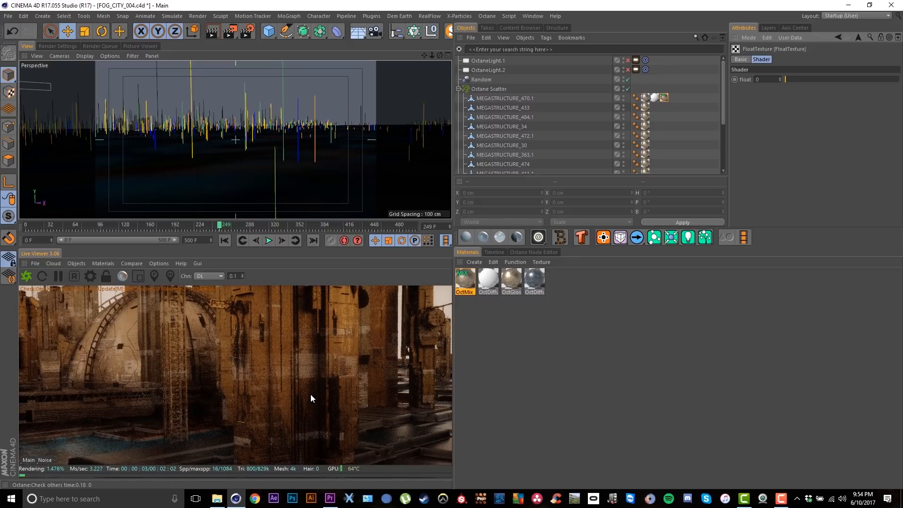
{"action": "left_click", "coordinate": [767, 79]}
{"action": "type", "text": "1"}
{"action": "key", "text": "Return"}
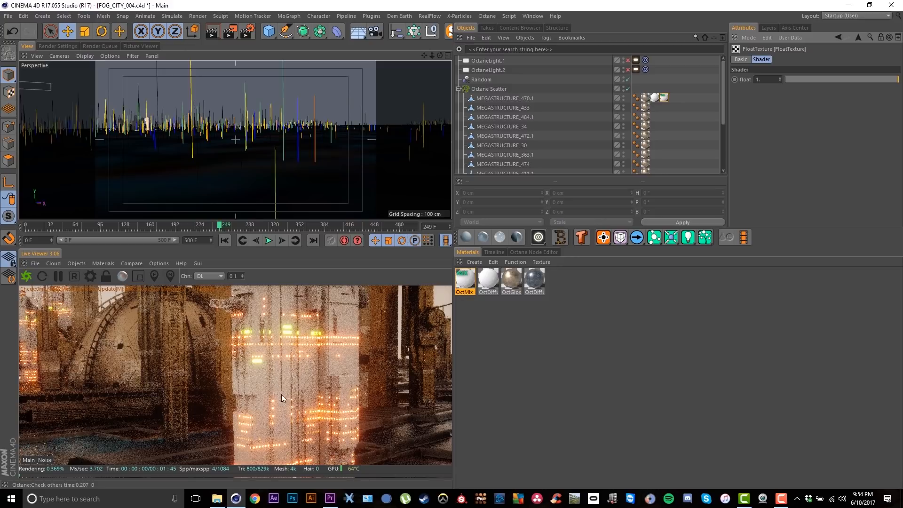
Step: Lower the mix material's Amount float to 0.45, then to about 0.158, and return to the mix material
{"action": "left_click", "coordinate": [836, 79]}
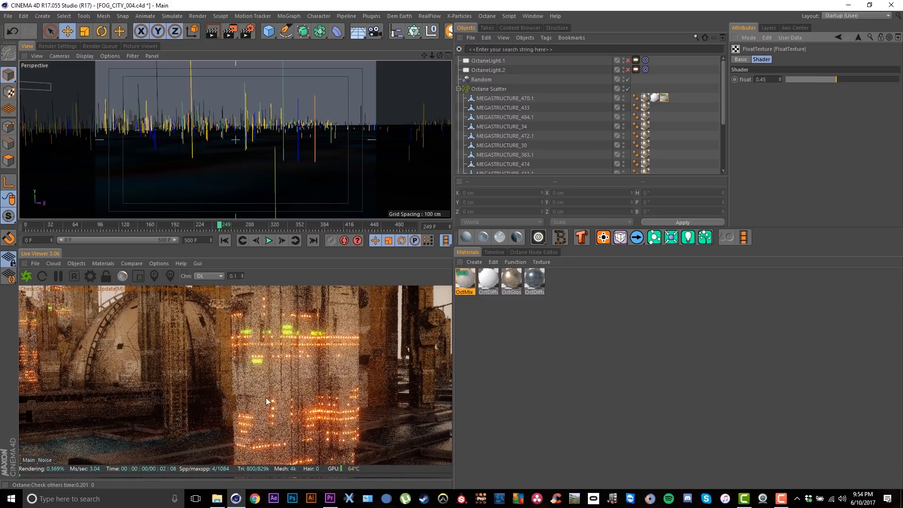
{"action": "left_click", "coordinate": [803, 79]}
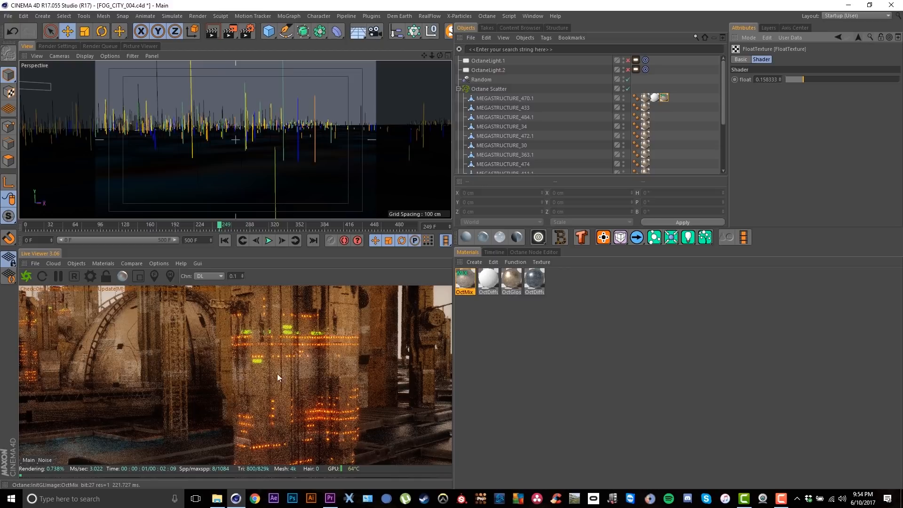
{"action": "left_click", "coordinate": [858, 37]}
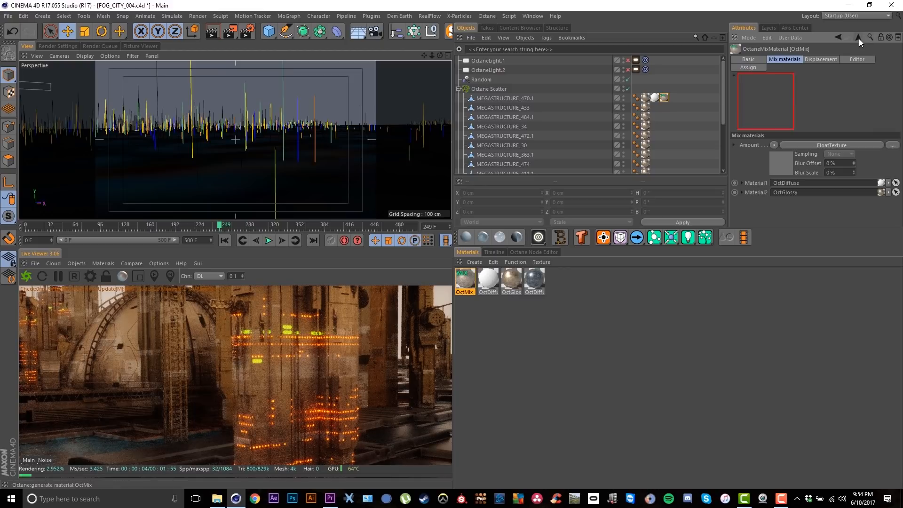
{"action": "left_click", "coordinate": [546, 315]}
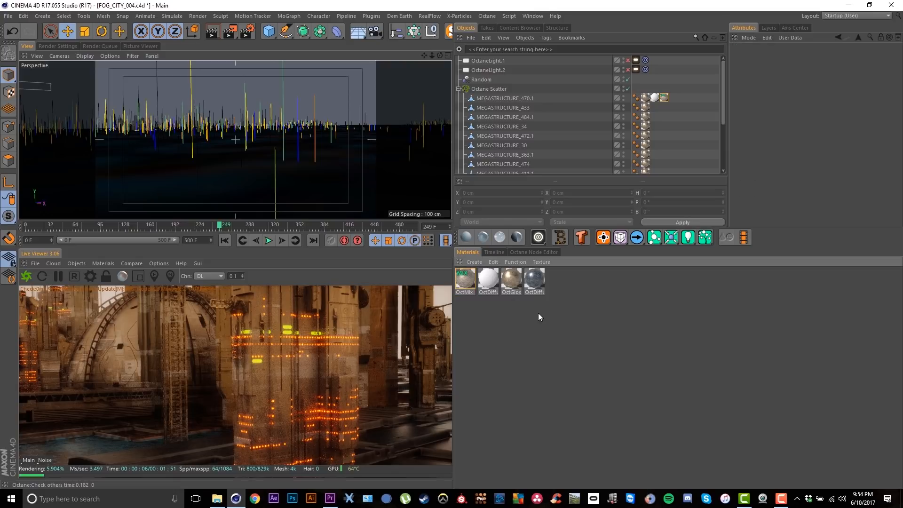
{"action": "left_click", "coordinate": [467, 282]}
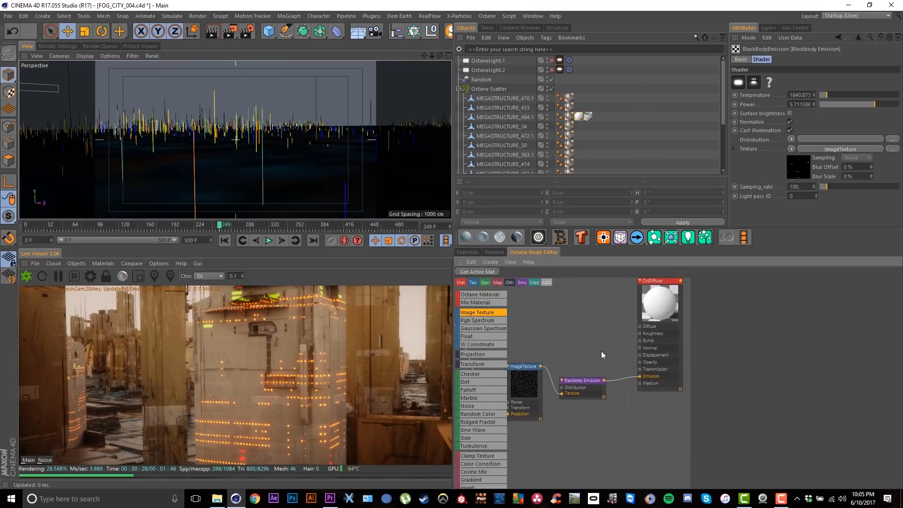
Step: Try the tiny-dots ImageTexture as the OctDiffuse material's Opacity, check the buildings in the render, and remove the connection
{"action": "left_click_drag", "start_coordinate": [574, 382], "coordinate": [582, 371]}
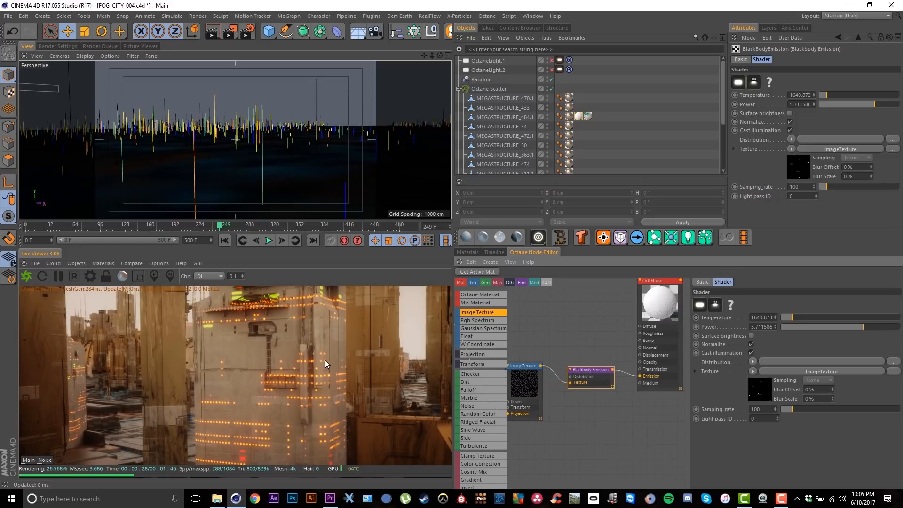
{"action": "left_click", "coordinate": [526, 378]}
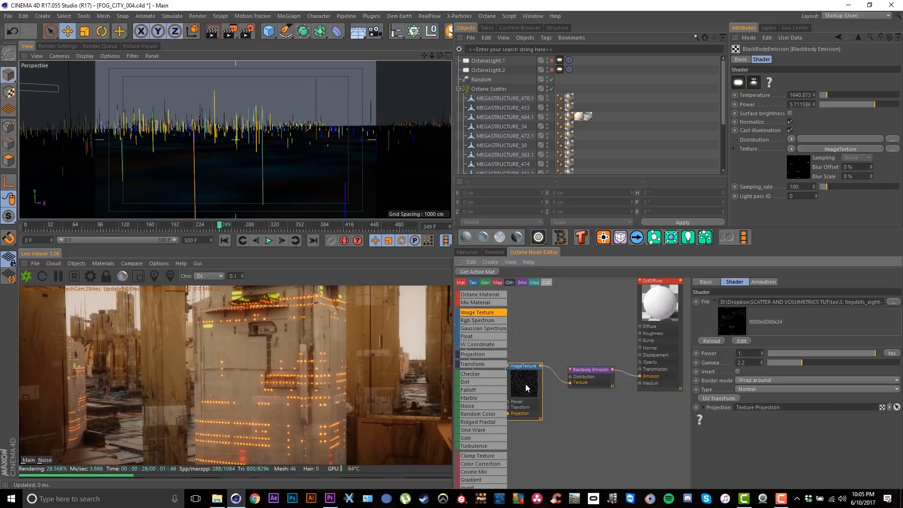
{"action": "left_click_drag", "start_coordinate": [540, 365], "coordinate": [640, 365]}
{"action": "left_click_drag", "start_coordinate": [640, 364], "coordinate": [640, 364]}
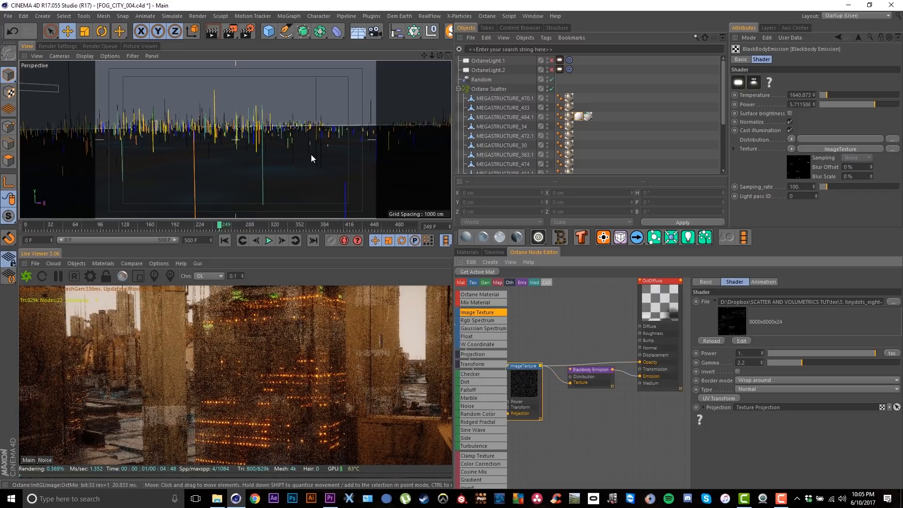
{"action": "scroll", "coordinate": [311, 185], "scroll_direction": "up", "scroll_amount": 3}
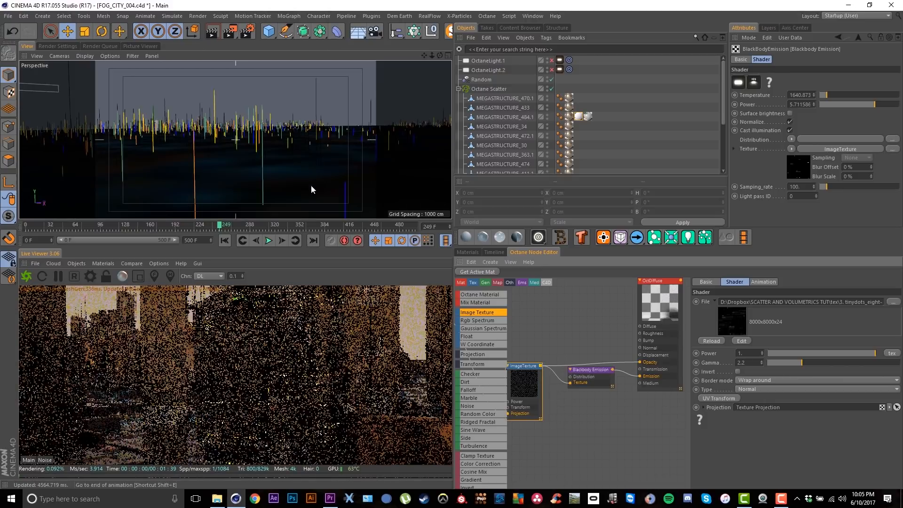
{"action": "left_click_drag", "start_coordinate": [314, 176], "coordinate": [303, 180], "text": "alt"}
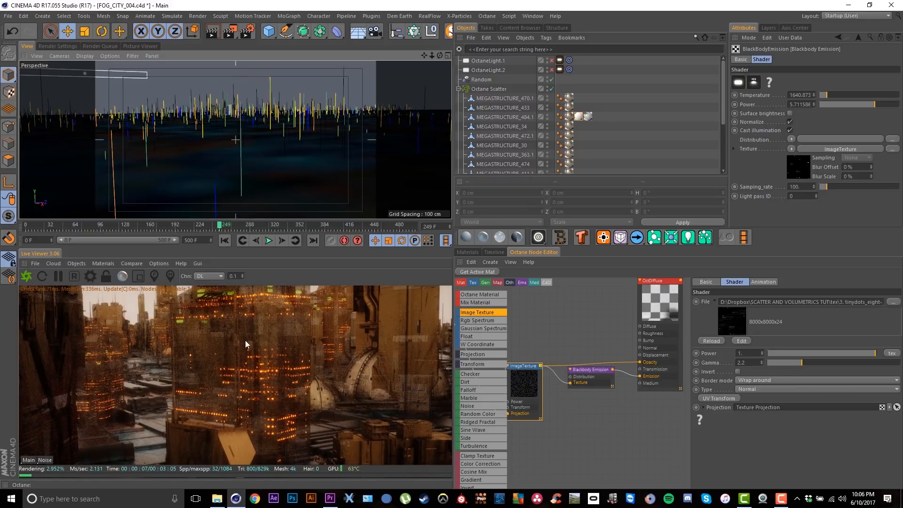
{"action": "left_click_drag", "start_coordinate": [640, 363], "coordinate": [595, 356]}
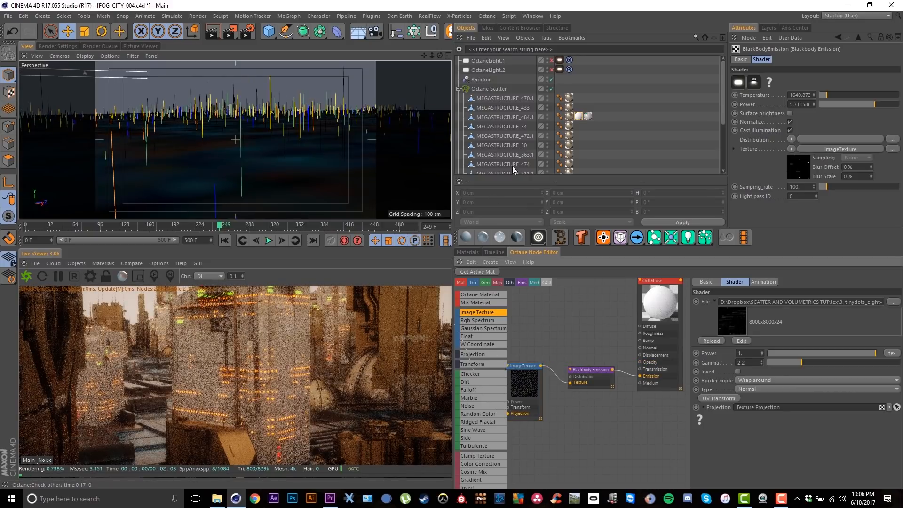
Step: Load the OctMix material assigned to MEGASTRUCTURE_484.1 into the Octane Node Editor
{"action": "left_click", "coordinate": [475, 251]}
{"action": "left_click", "coordinate": [588, 117]}
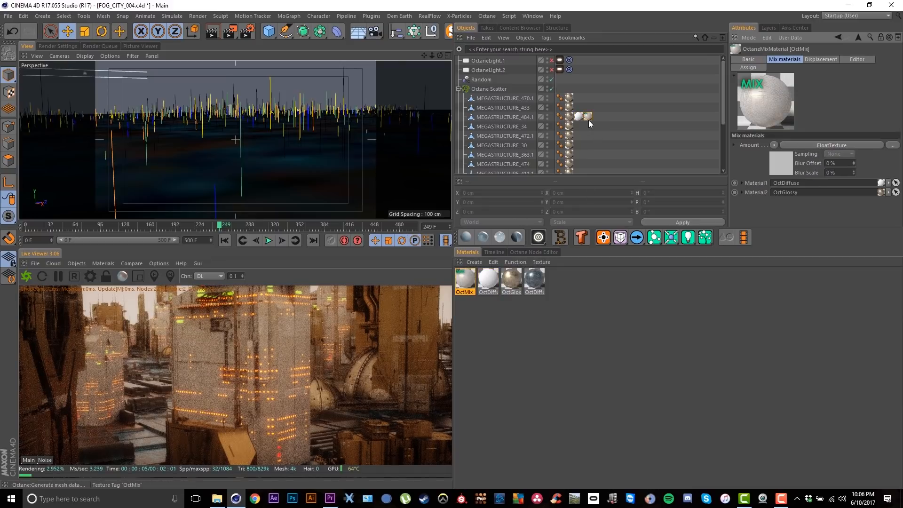
{"action": "left_click", "coordinate": [545, 252]}
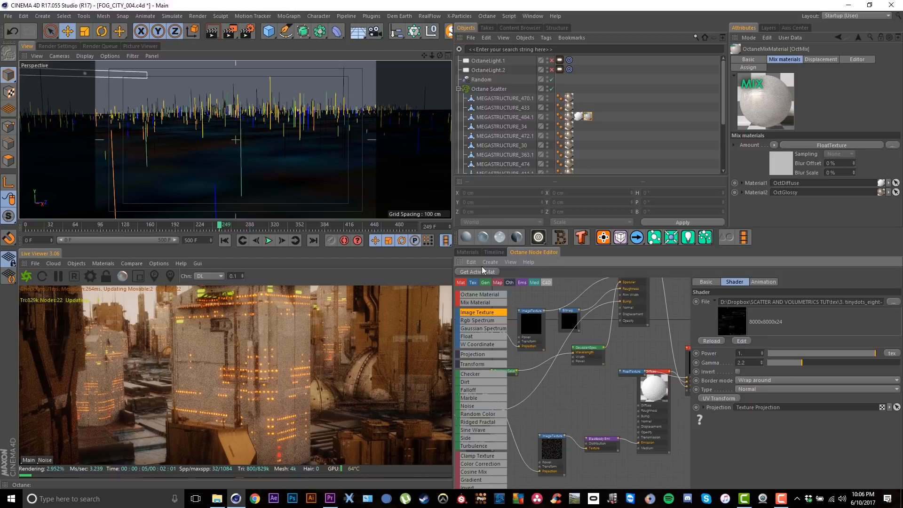
{"action": "scroll", "coordinate": [598, 351], "scroll_direction": "down", "scroll_amount": 8}
{"action": "scroll", "coordinate": [596, 352], "scroll_direction": "up", "scroll_amount": 7}
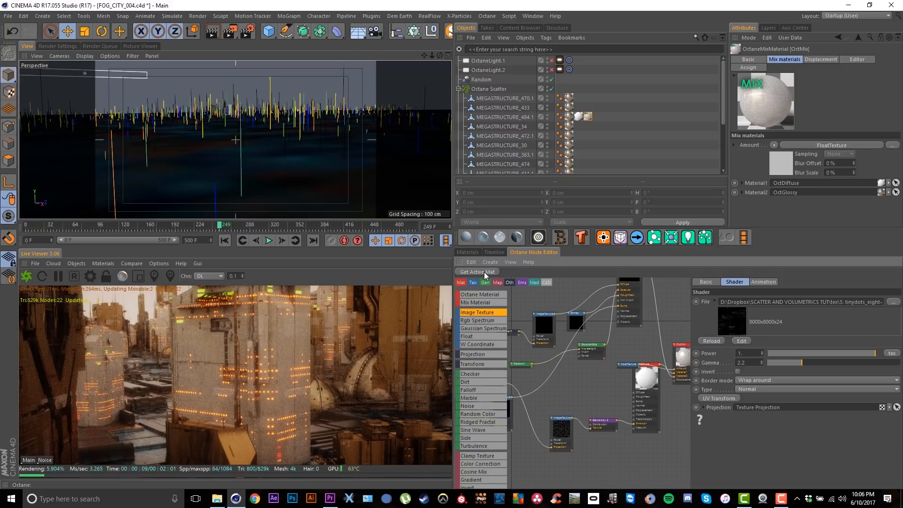
{"action": "scroll", "coordinate": [625, 367], "scroll_direction": "up", "scroll_amount": 5}
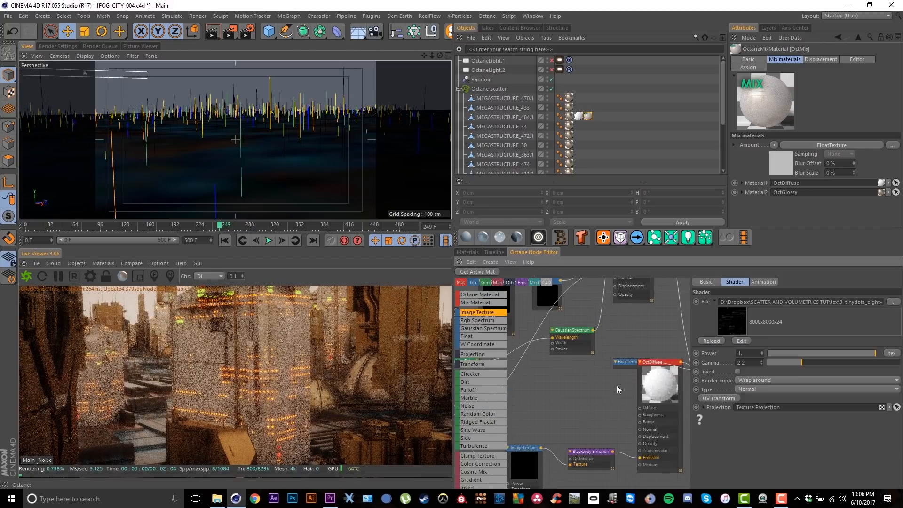
Step: Move the FloatTexture node out from behind OctDiffuse to expose its connection to OctMix's Amount, and show the whole node graph
{"action": "left_click_drag", "start_coordinate": [641, 346], "coordinate": [657, 307]}
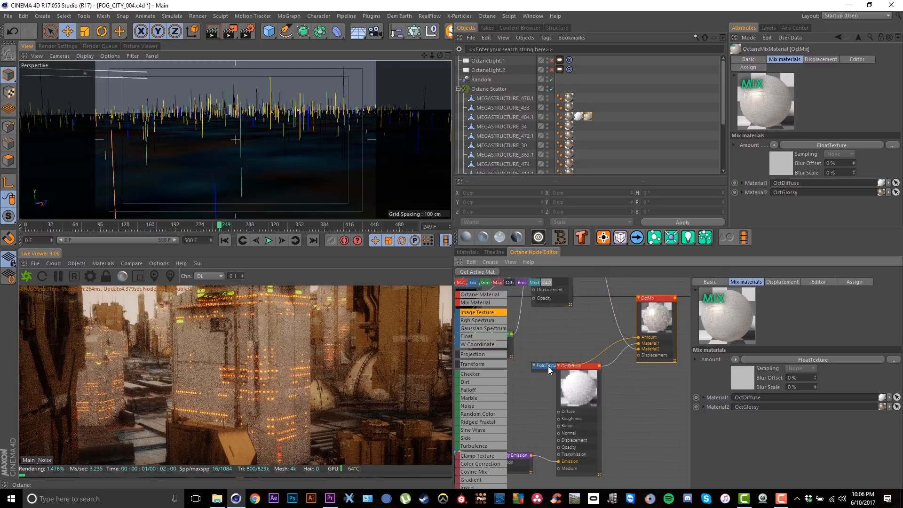
{"action": "left_click_drag", "start_coordinate": [548, 366], "coordinate": [549, 332]}
{"action": "left_click", "coordinate": [549, 331]}
{"action": "scroll", "coordinate": [654, 356], "scroll_direction": "down", "scroll_amount": 2}
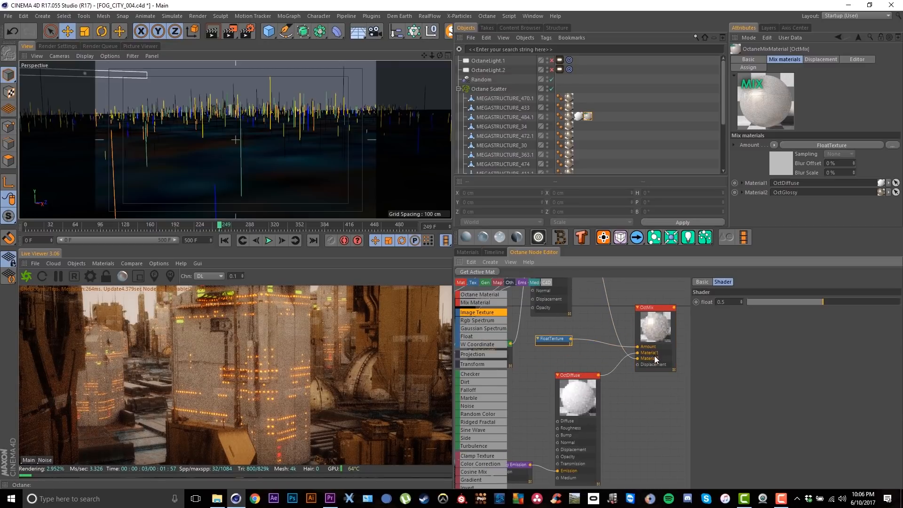
{"action": "scroll", "coordinate": [619, 381], "scroll_direction": "down", "scroll_amount": 3}
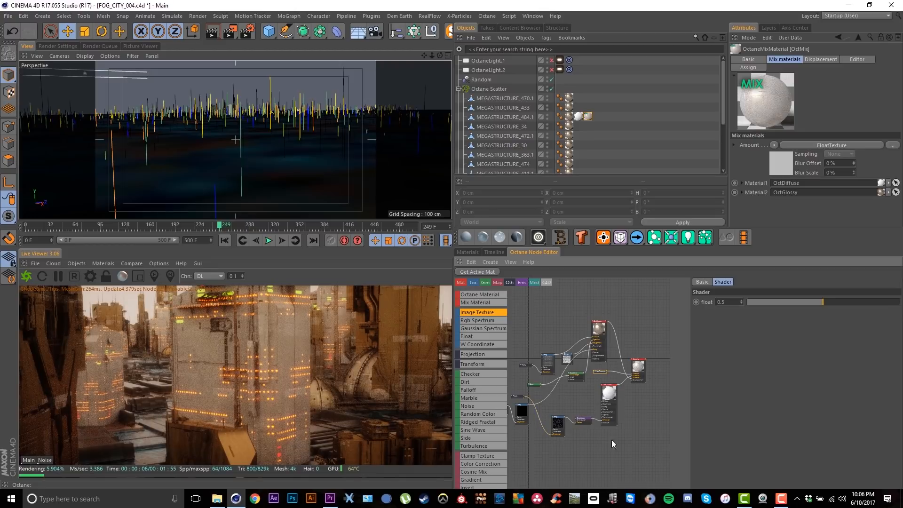
Step: Examine the mix material's node network, including the FloatTexture feeding the OctMix amount and the OctDiffuse emission branch
{"action": "scroll", "coordinate": [612, 439], "scroll_direction": "down", "scroll_amount": 1}
{"action": "scroll", "coordinate": [625, 421], "scroll_direction": "up", "scroll_amount": 4}
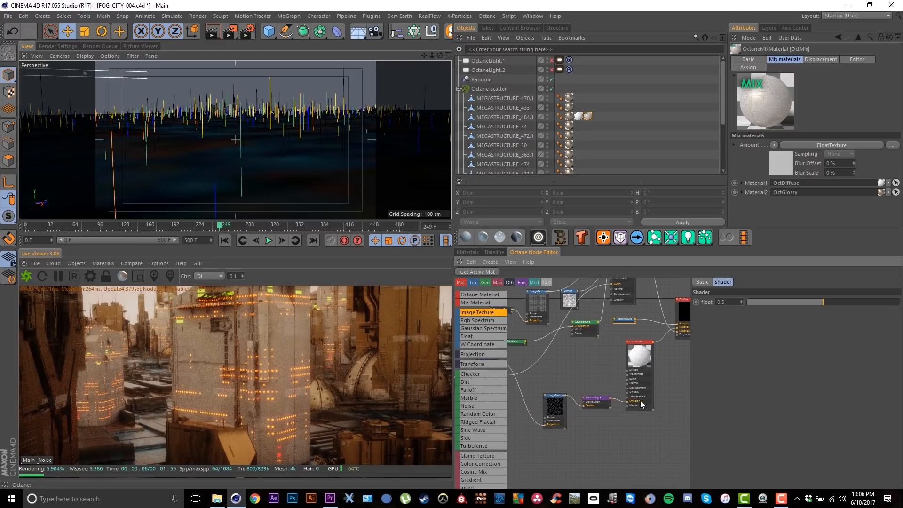
{"action": "middle_click_drag", "start_coordinate": [633, 363], "coordinate": [573, 438]}
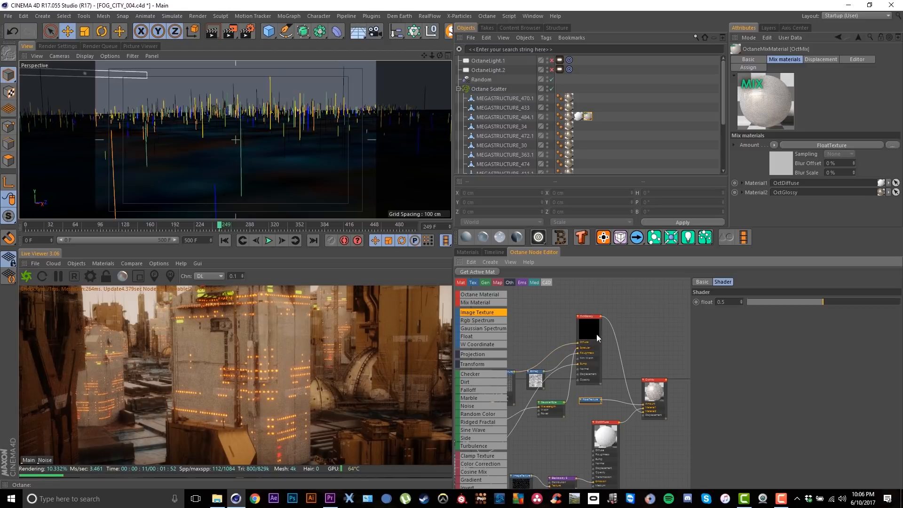
{"action": "scroll", "coordinate": [624, 414], "scroll_direction": "up", "scroll_amount": 2}
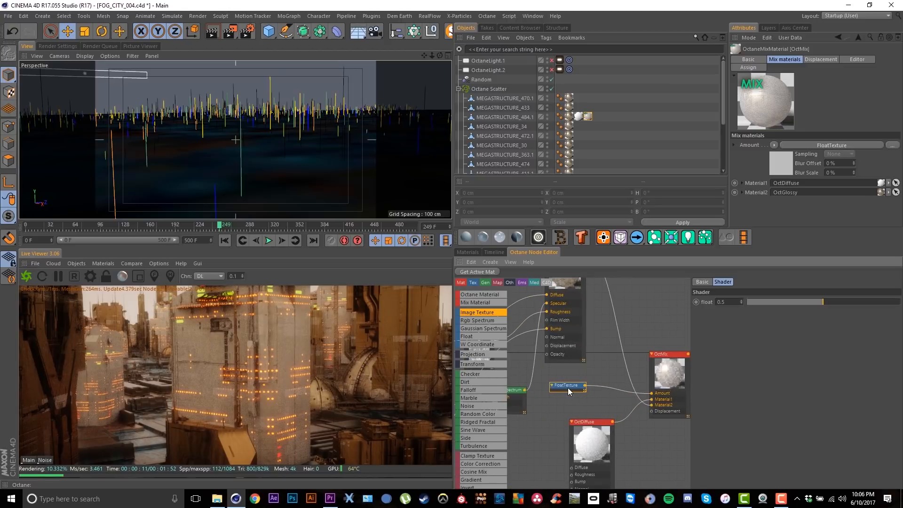
{"action": "left_click_drag", "start_coordinate": [569, 387], "coordinate": [574, 394]}
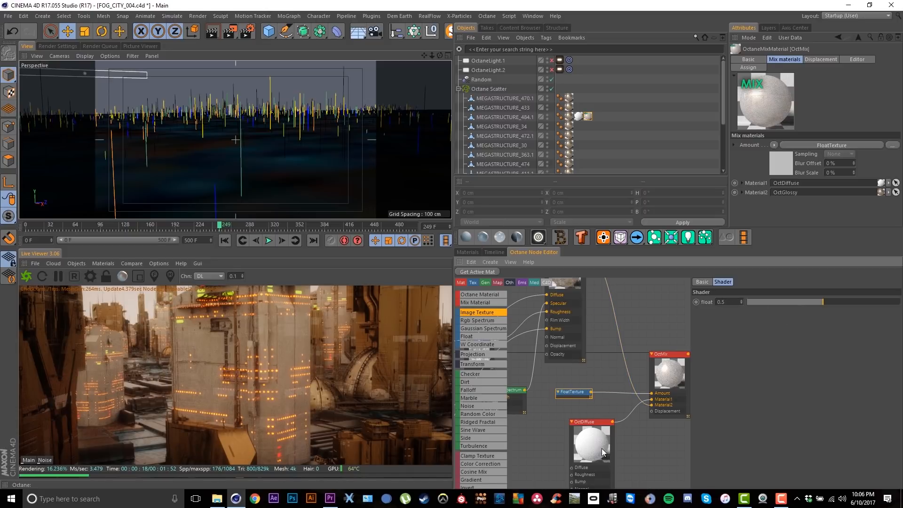
{"action": "middle_click_drag", "start_coordinate": [634, 368], "coordinate": [607, 348]}
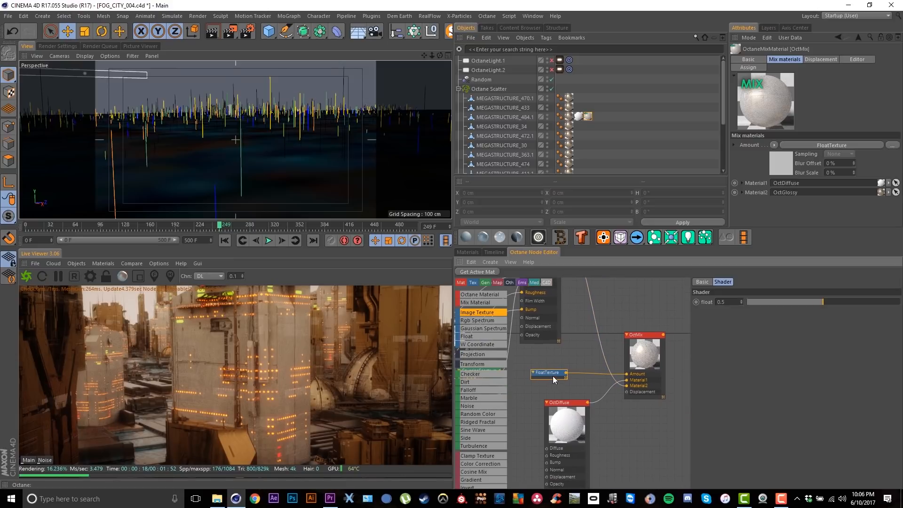
{"action": "middle_click_drag", "start_coordinate": [553, 375], "coordinate": [594, 363]}
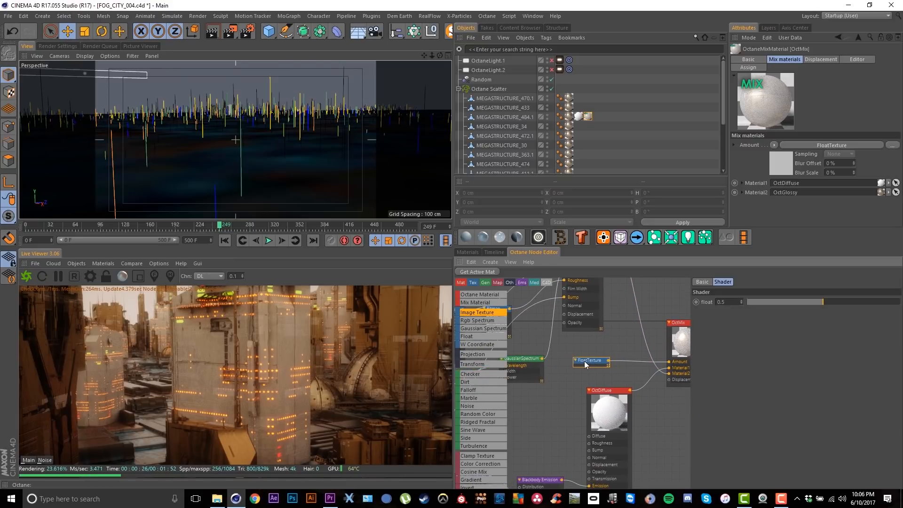
{"action": "scroll", "coordinate": [575, 405], "scroll_direction": "down", "scroll_amount": 1}
{"action": "middle_click_drag", "start_coordinate": [575, 407], "coordinate": [591, 377]}
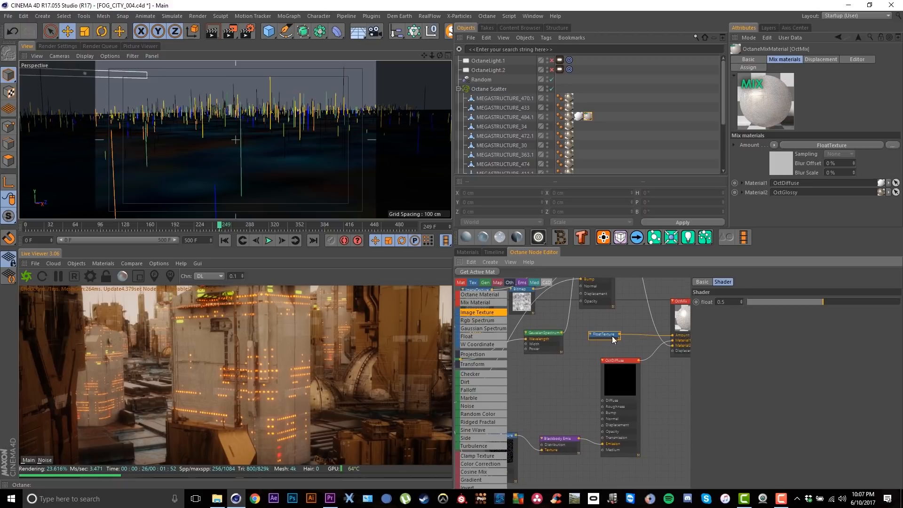
Step: Connect the ImageTexture that feeds the Blackbody Emission to the OctMix Amount input as well, replacing the FloatTexture
{"action": "scroll", "coordinate": [560, 424], "scroll_direction": "down", "scroll_amount": 1}
{"action": "middle_click_drag", "start_coordinate": [526, 432], "coordinate": [535, 429]}
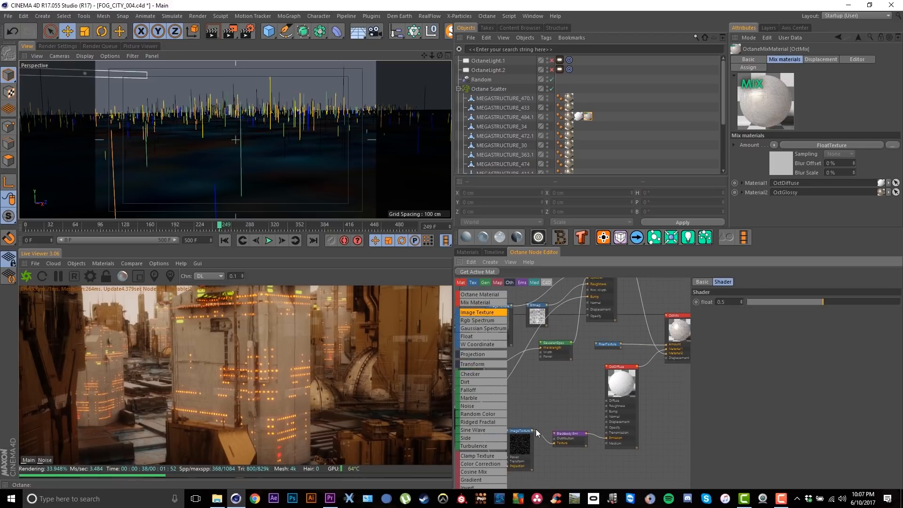
{"action": "left_click_drag", "start_coordinate": [533, 430], "coordinate": [548, 416]}
{"action": "scroll", "coordinate": [518, 447], "scroll_direction": "up", "scroll_amount": 2}
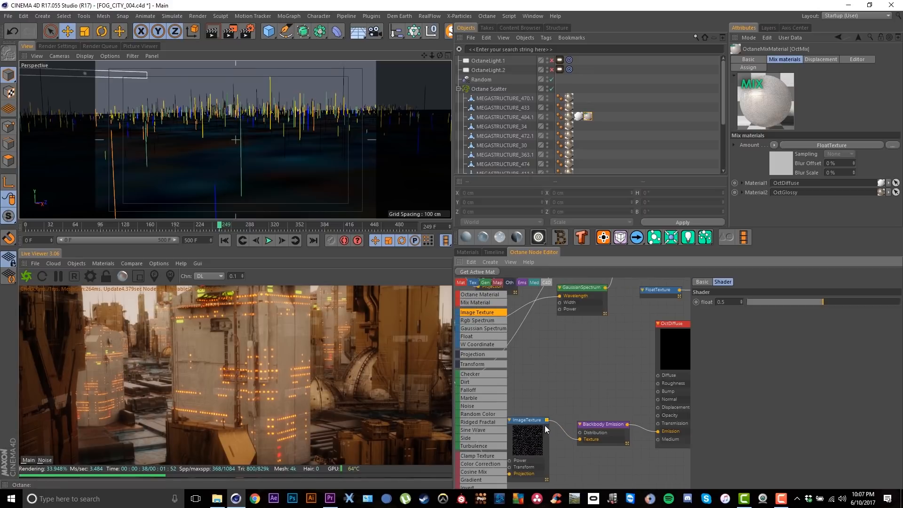
{"action": "middle_click_drag", "start_coordinate": [566, 413], "coordinate": [529, 441]}
{"action": "scroll", "coordinate": [530, 445], "scroll_direction": "down", "scroll_amount": 1}
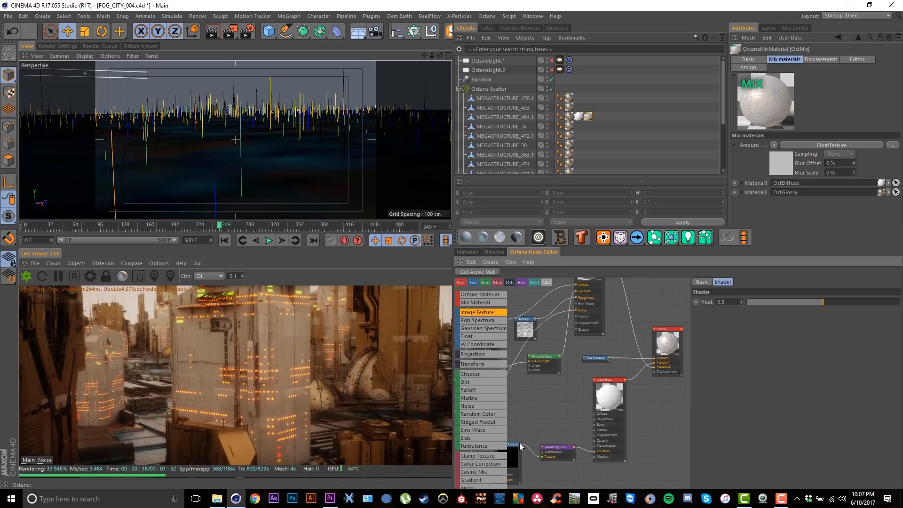
{"action": "left_click_drag", "start_coordinate": [520, 443], "coordinate": [657, 362]}
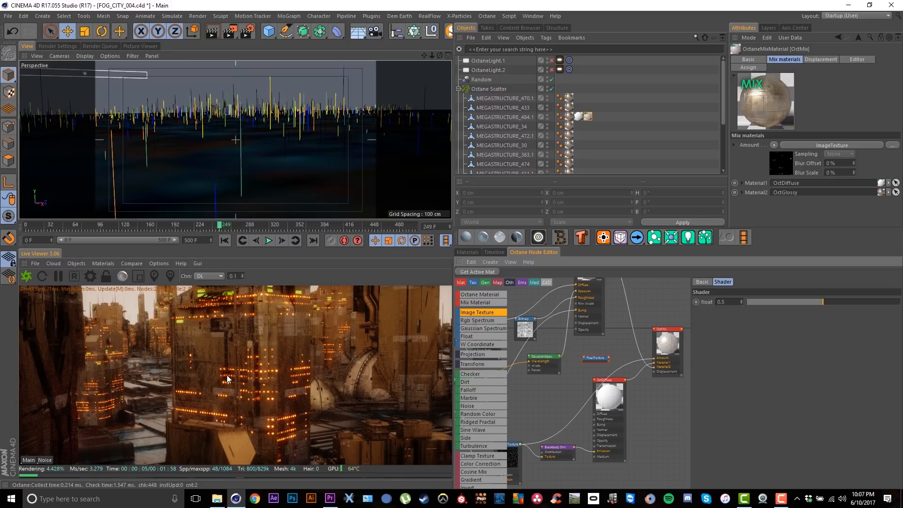
Step: View the source dots image of the emission ImageTexture, and review how OctDiffuse and OctMix are wired
{"action": "left_click", "coordinate": [515, 453]}
{"action": "middle_click_drag", "start_coordinate": [516, 453], "coordinate": [625, 382]}
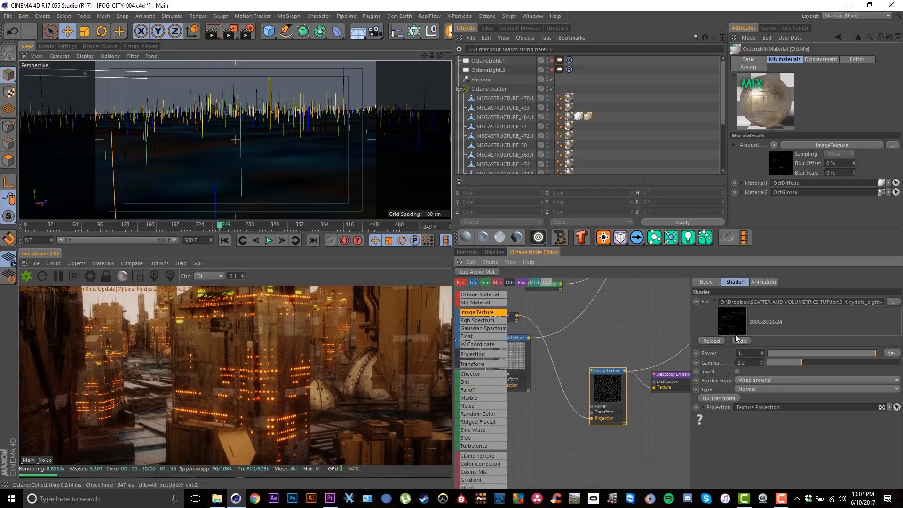
{"action": "left_click", "coordinate": [741, 341]}
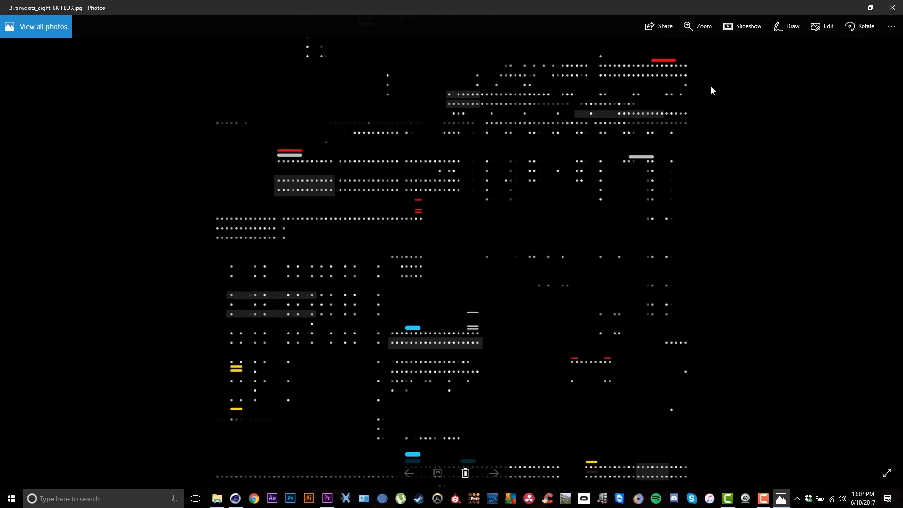
{"action": "left_click", "coordinate": [892, 7]}
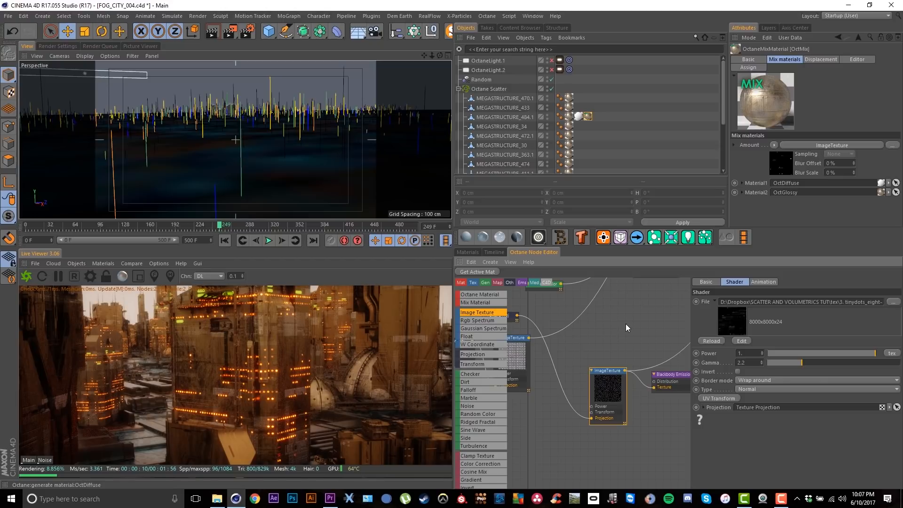
{"action": "scroll", "coordinate": [650, 317], "scroll_direction": "down", "scroll_amount": 2}
{"action": "middle_click_drag", "start_coordinate": [651, 317], "coordinate": [546, 358]}
{"action": "scroll", "coordinate": [583, 379], "scroll_direction": "up", "scroll_amount": 3}
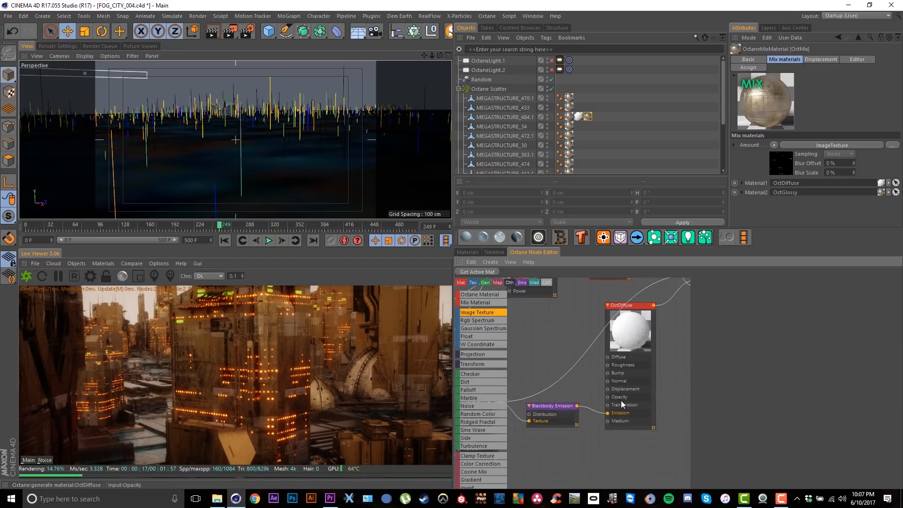
{"action": "scroll", "coordinate": [650, 340], "scroll_direction": "down", "scroll_amount": 1}
{"action": "middle_click_drag", "start_coordinate": [650, 339], "coordinate": [560, 405]}
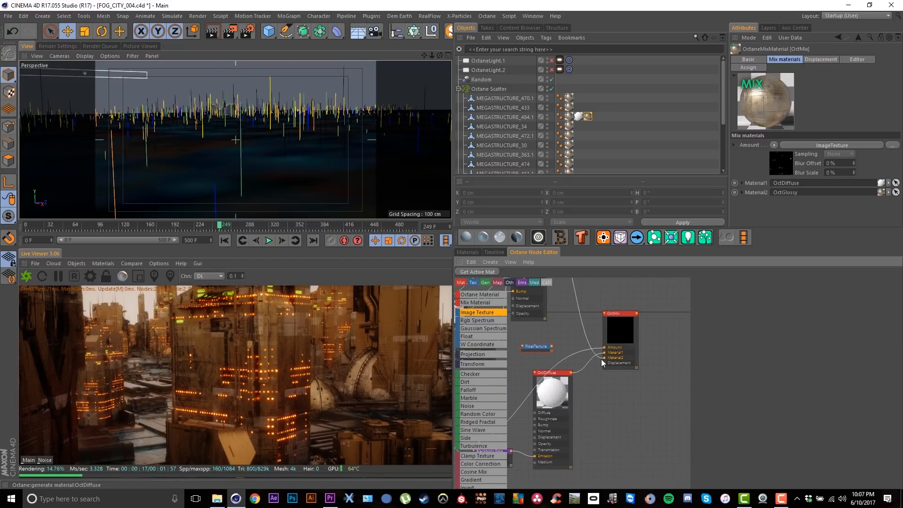
{"action": "scroll", "coordinate": [601, 360], "scroll_direction": "up", "scroll_amount": 2}
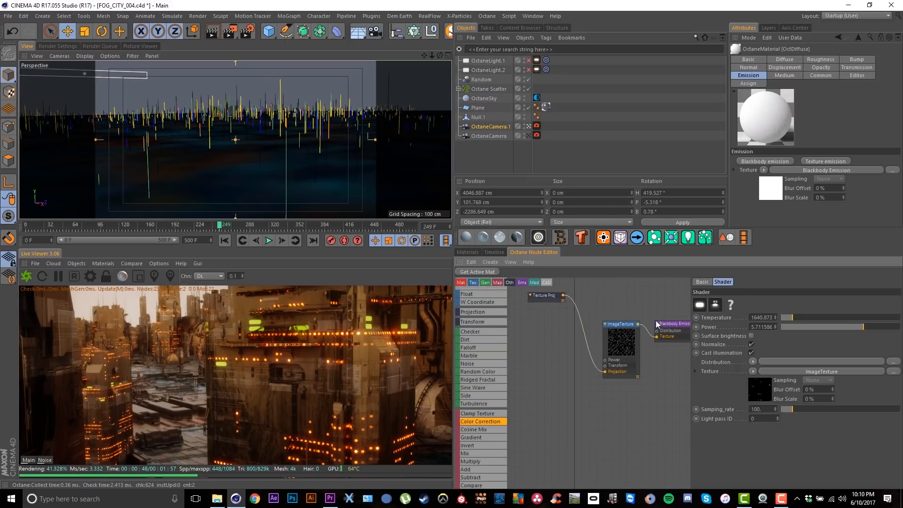
Step: Move the ImageTexture and Blackbody Emission nodes apart to leave space between them
{"action": "middle_click_drag", "start_coordinate": [644, 303], "coordinate": [612, 337]}
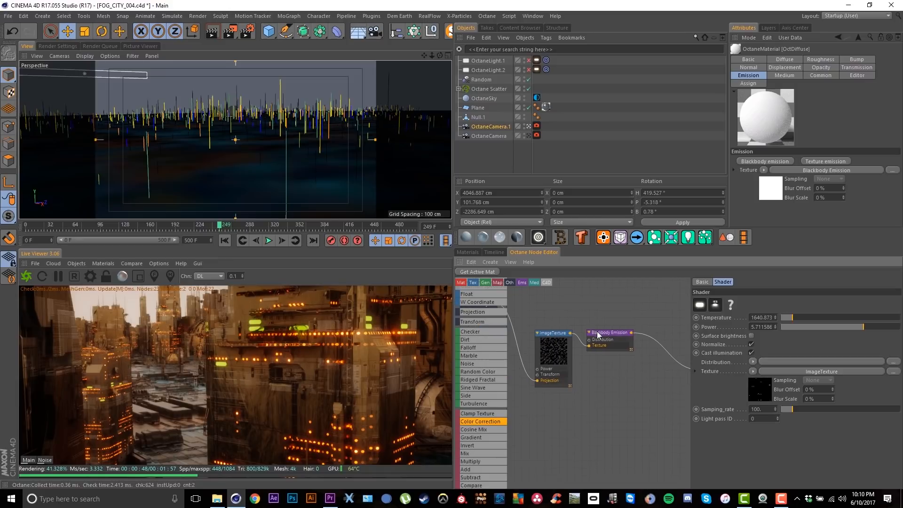
{"action": "left_click_drag", "start_coordinate": [614, 347], "coordinate": [662, 352]}
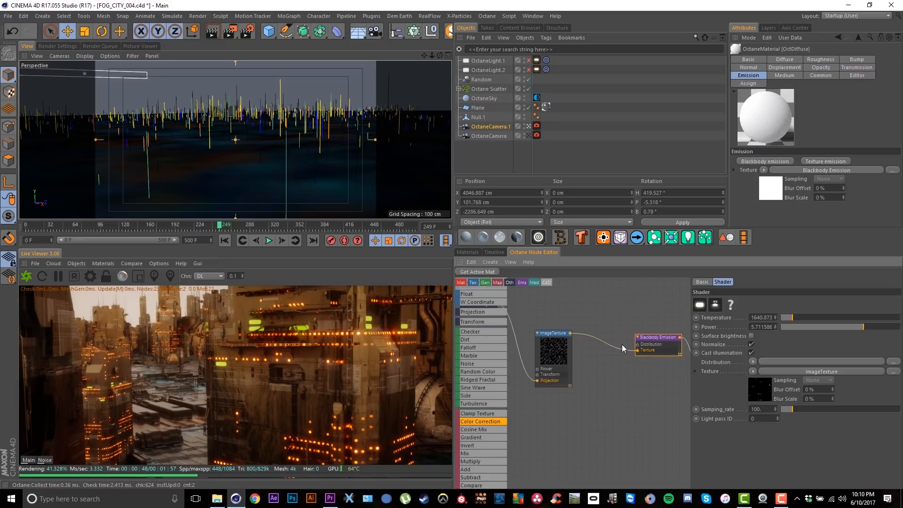
{"action": "left_click_drag", "start_coordinate": [563, 349], "coordinate": [544, 347]}
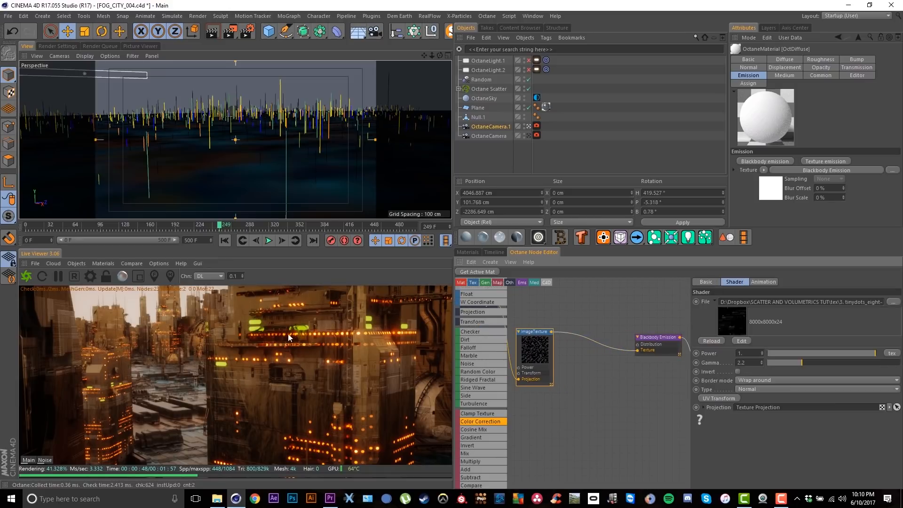
Step: Try Blackbody Emission temperatures of about 3740 and 6067, viewing the source dots image in between
{"action": "left_click", "coordinate": [642, 337]}
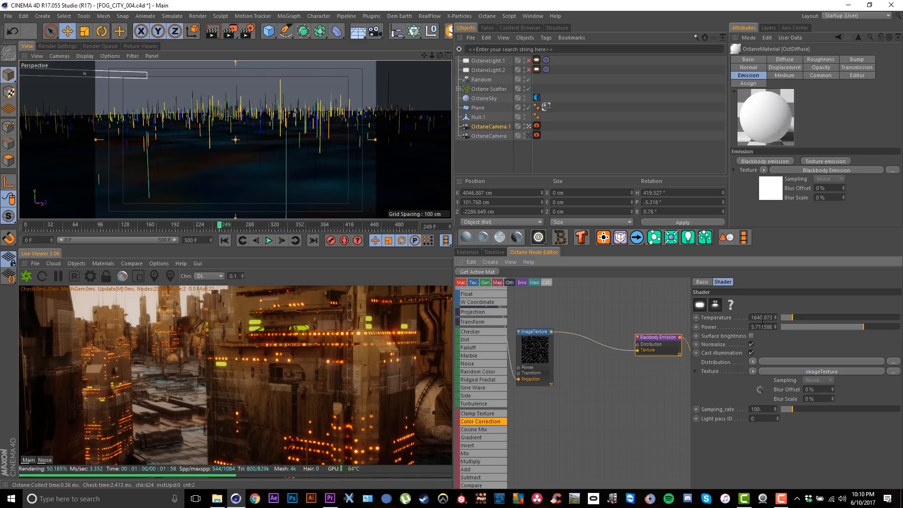
{"action": "left_click_drag", "start_coordinate": [808, 315], "coordinate": [814, 315]}
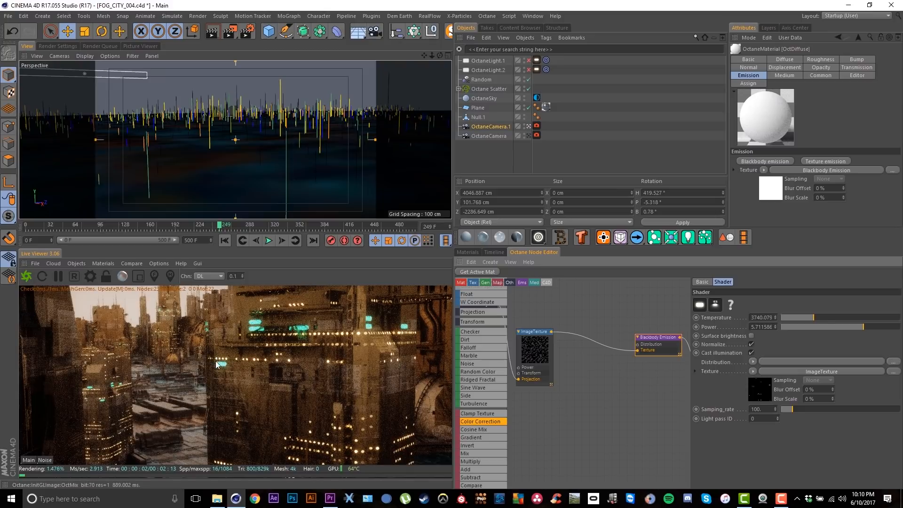
{"action": "left_click", "coordinate": [532, 342]}
{"action": "left_click", "coordinate": [742, 341]}
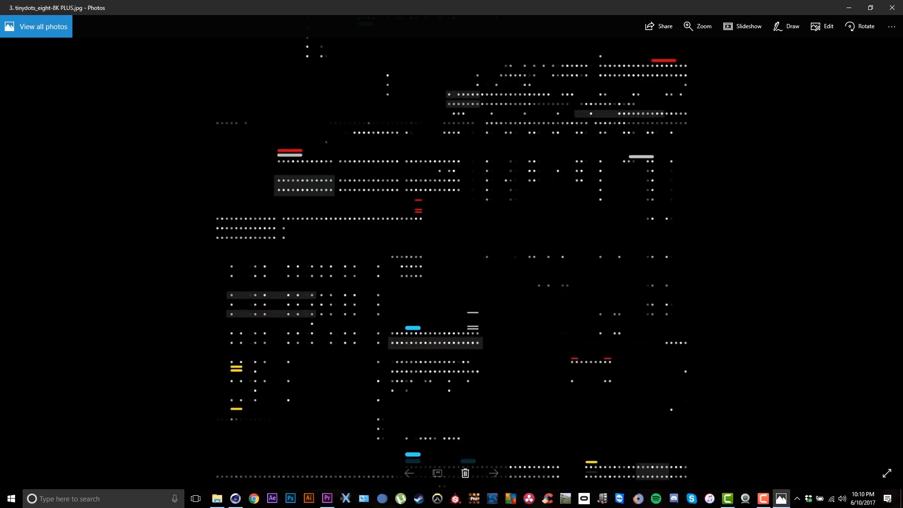
{"action": "left_click", "coordinate": [892, 8]}
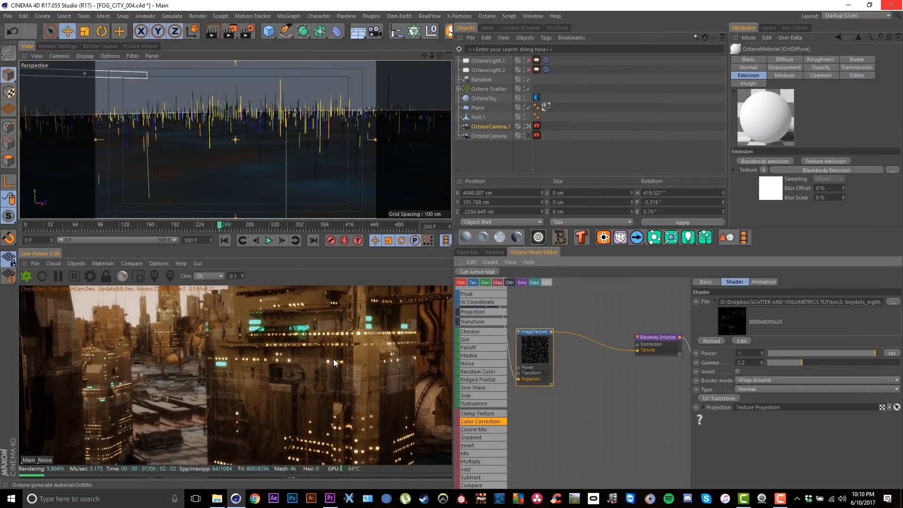
{"action": "left_click", "coordinate": [664, 353]}
{"action": "left_click_drag", "start_coordinate": [851, 318], "coordinate": [838, 317]}
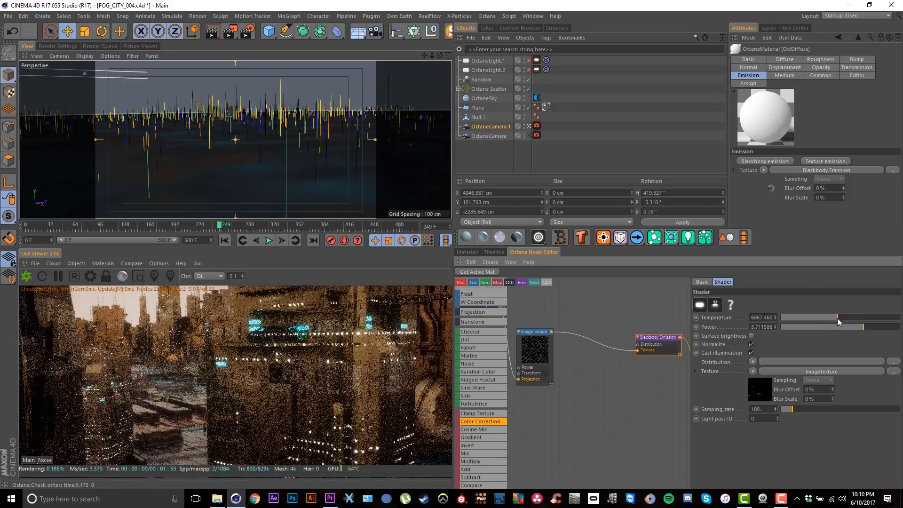
Step: Reset the Blackbody Emission temperature to its default, and lower it to about 1823
{"action": "right_click", "coordinate": [713, 318]}
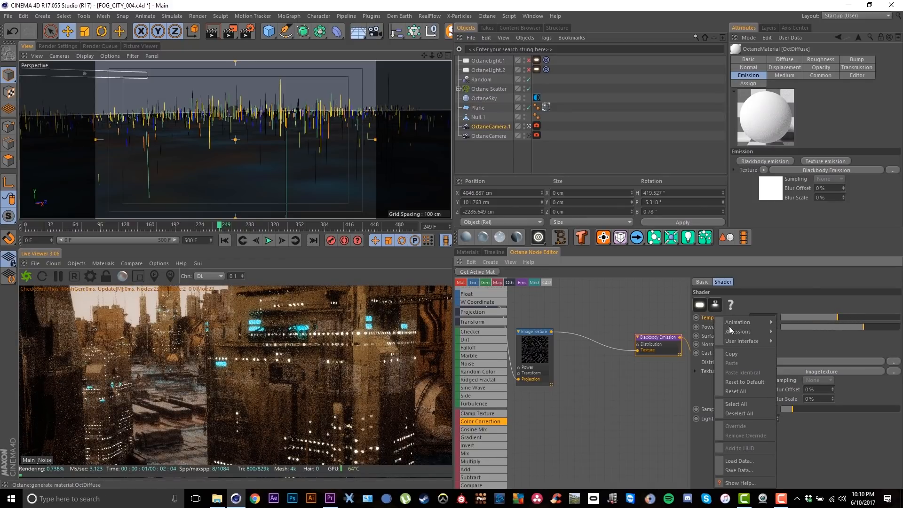
{"action": "left_click", "coordinate": [743, 384]}
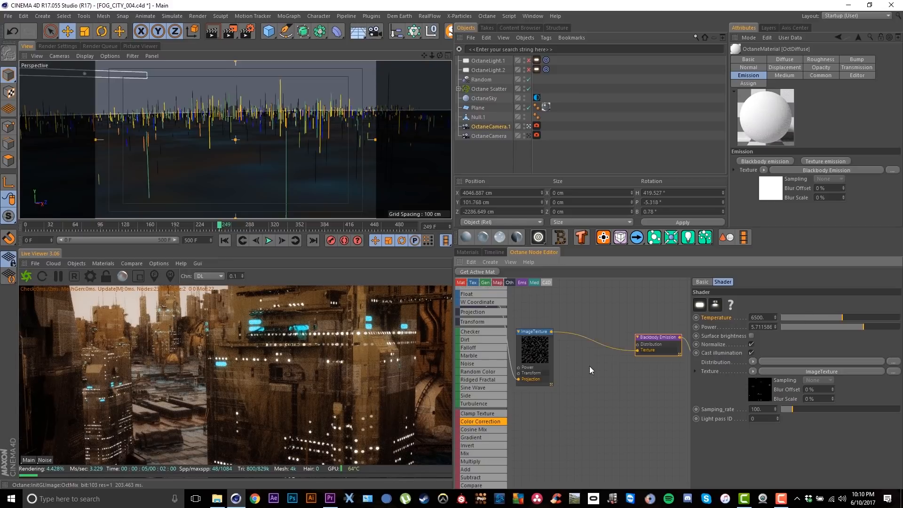
{"action": "left_click_drag", "start_coordinate": [817, 316], "coordinate": [794, 318]}
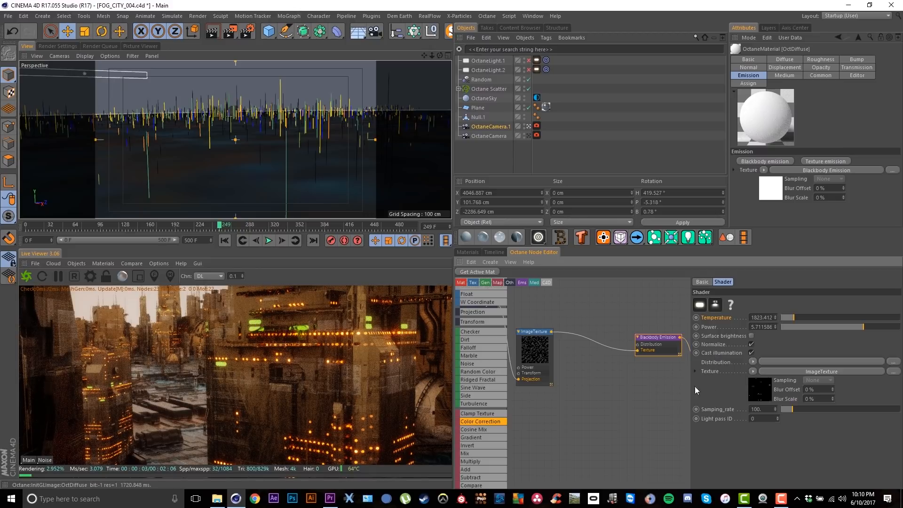
Step: Insert a Color Correction node between the ImageTexture and the Blackbody Emission texture input, and reduce its saturation to about 0.07
{"action": "middle_click_drag", "start_coordinate": [643, 377], "coordinate": [657, 371]}
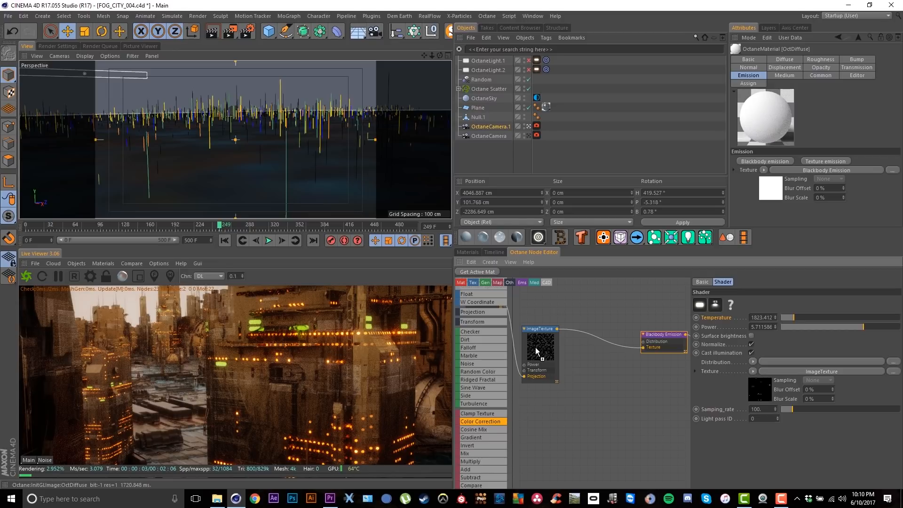
{"action": "left_click", "coordinate": [599, 336]}
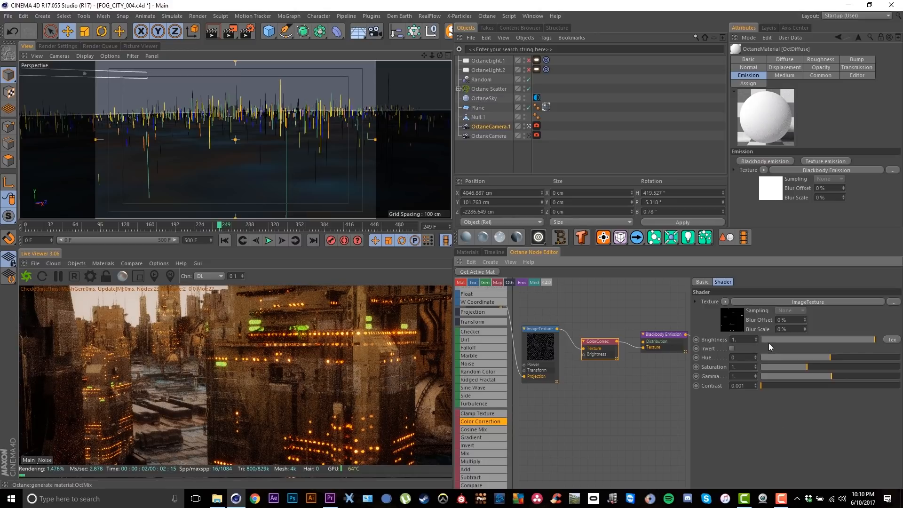
{"action": "left_click", "coordinate": [764, 366]}
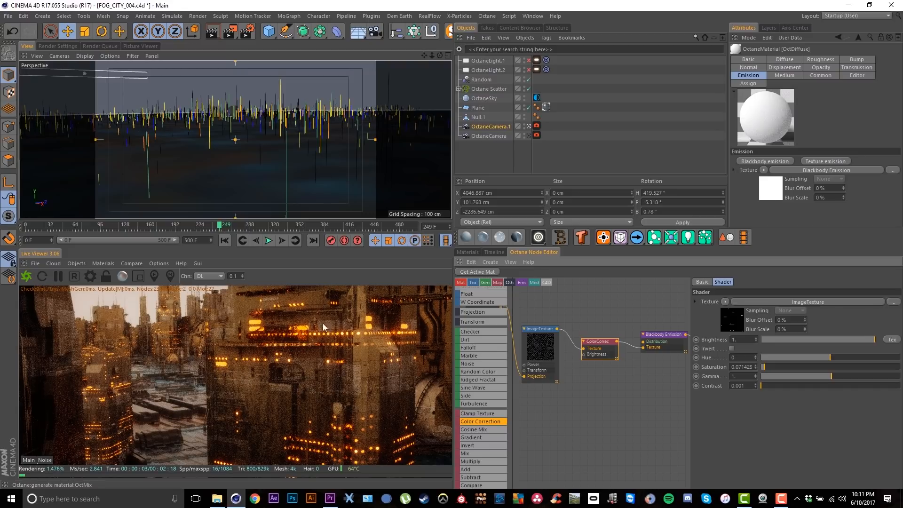
Step: Set the Color Correction node's saturation to about 1.52 and its hue to about 0.82
{"action": "left_click", "coordinate": [831, 368]}
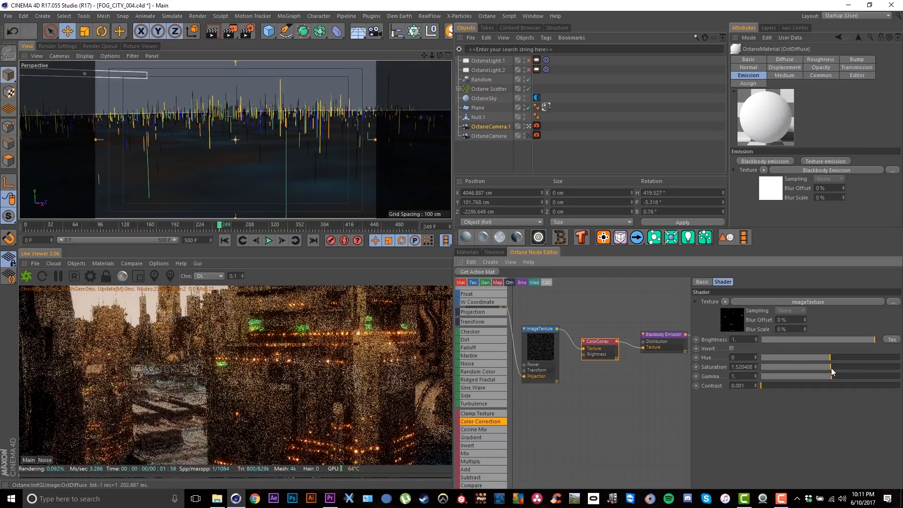
{"action": "left_click", "coordinate": [776, 357]}
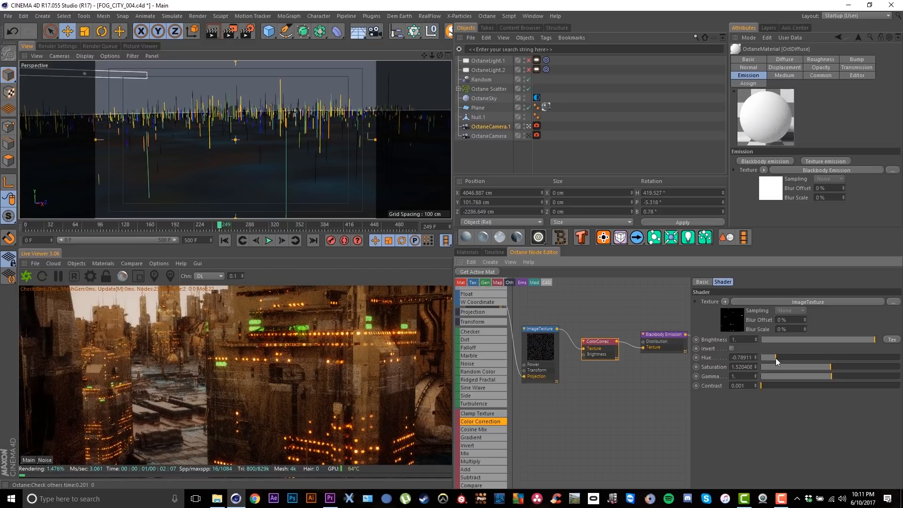
{"action": "left_click_drag", "start_coordinate": [775, 358], "coordinate": [886, 366]}
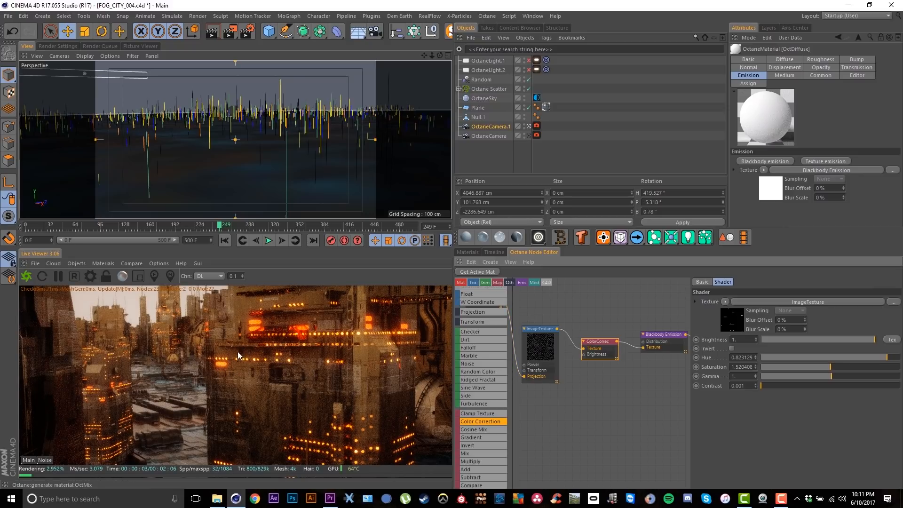
Step: Raise the Blackbody Emission temperature to 12000, checking the Color Correction node's settings in between
{"action": "left_click", "coordinate": [663, 343]}
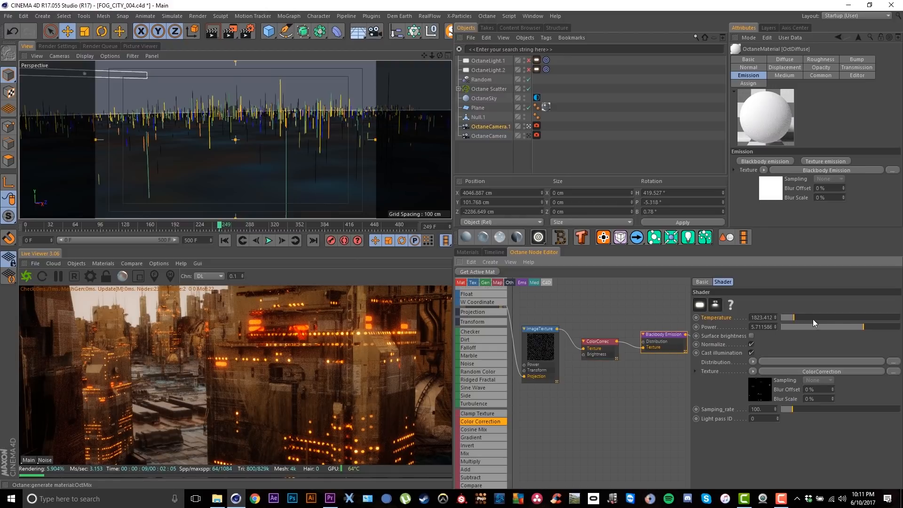
{"action": "left_click_drag", "start_coordinate": [813, 319], "coordinate": [901, 322]}
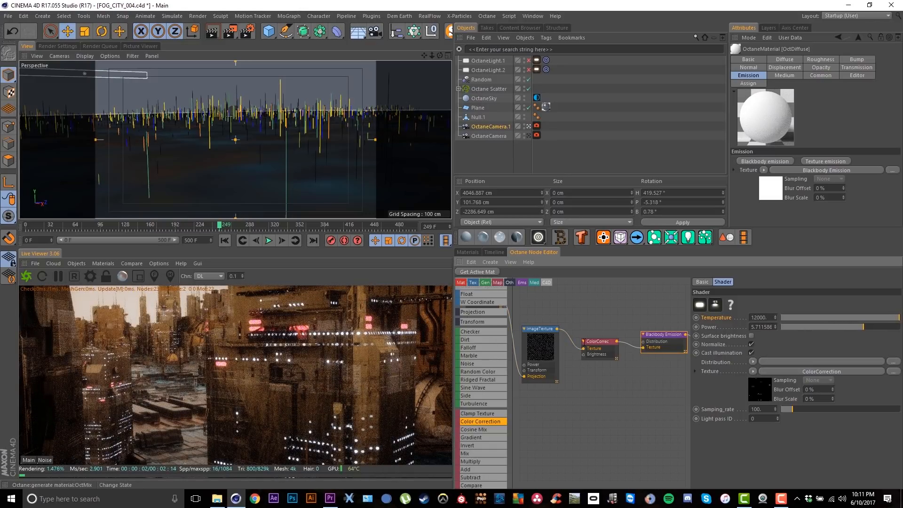
{"action": "left_click", "coordinate": [603, 343]}
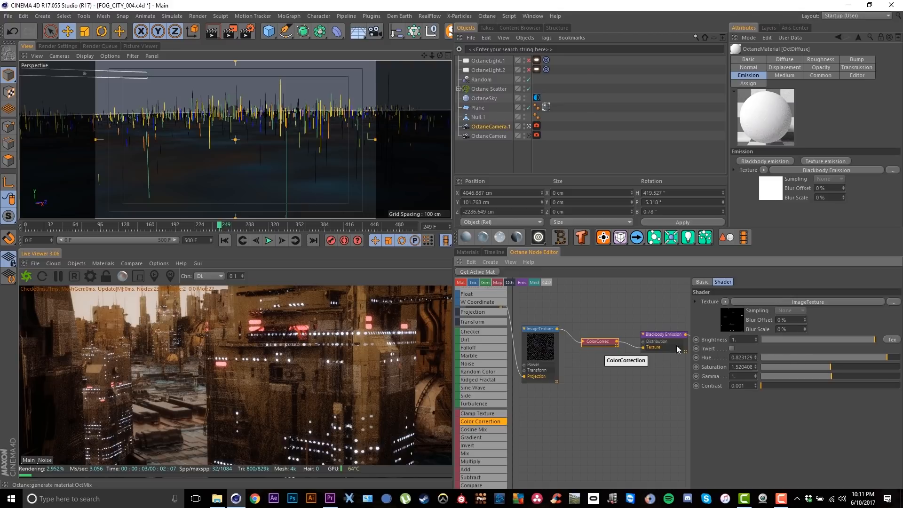
{"action": "left_click", "coordinate": [645, 351]}
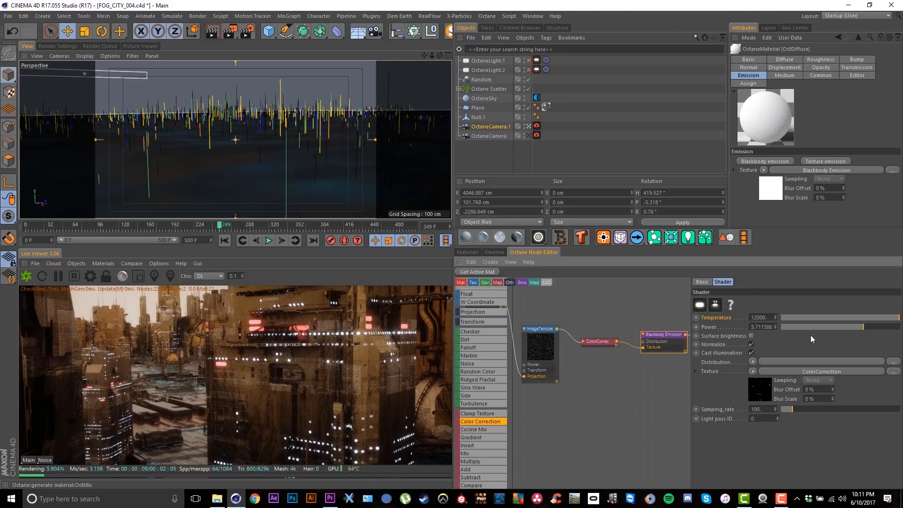
{"action": "left_click_drag", "start_coordinate": [818, 318], "coordinate": [901, 318]}
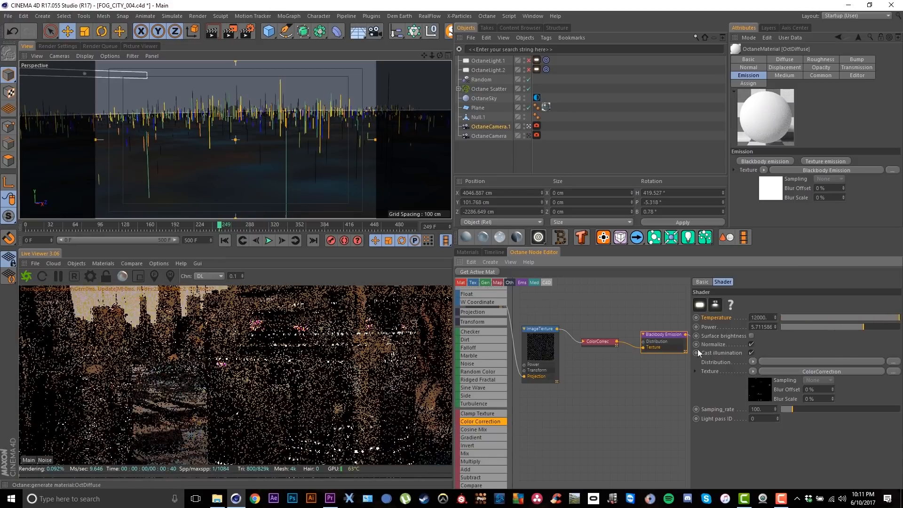
Step: Set the Color Correction node's hue to about -0.89 and lower the Blackbody Emission temperature to about 2827
{"action": "left_click", "coordinate": [595, 344]}
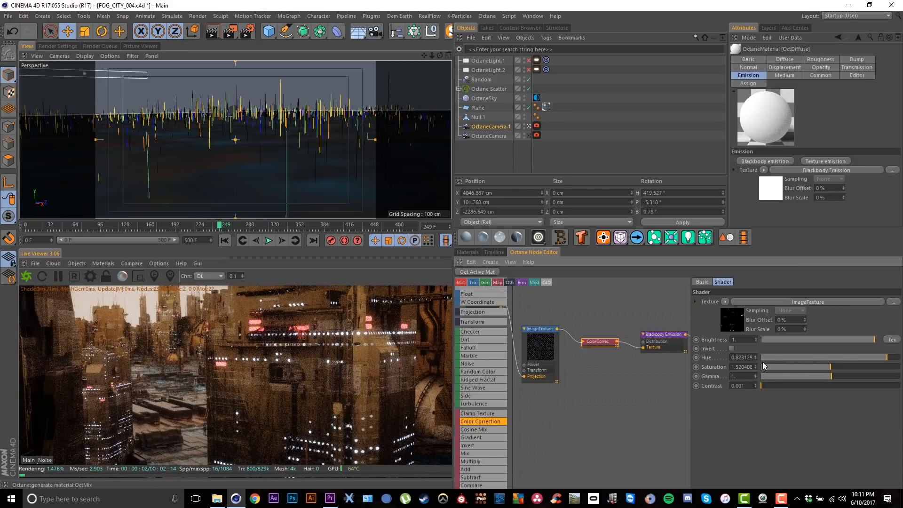
{"action": "left_click_drag", "start_coordinate": [773, 359], "coordinate": [768, 360]}
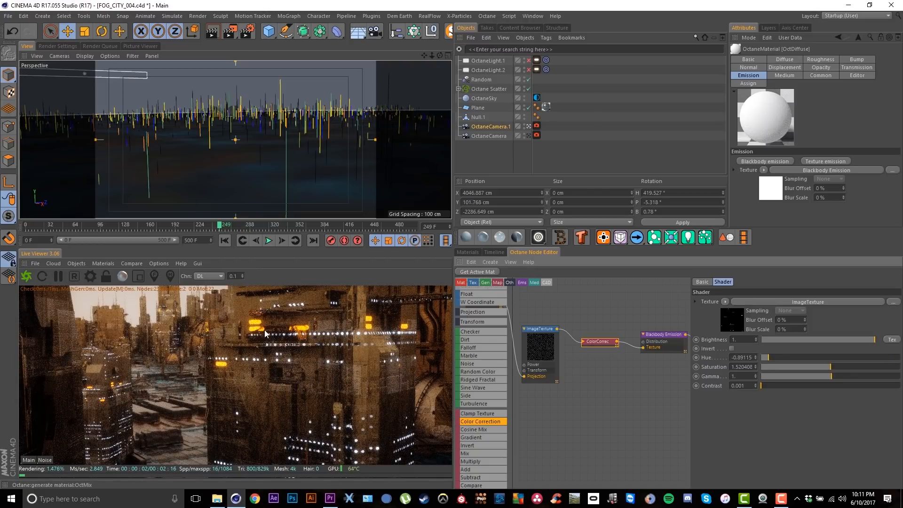
{"action": "left_click", "coordinate": [661, 338]}
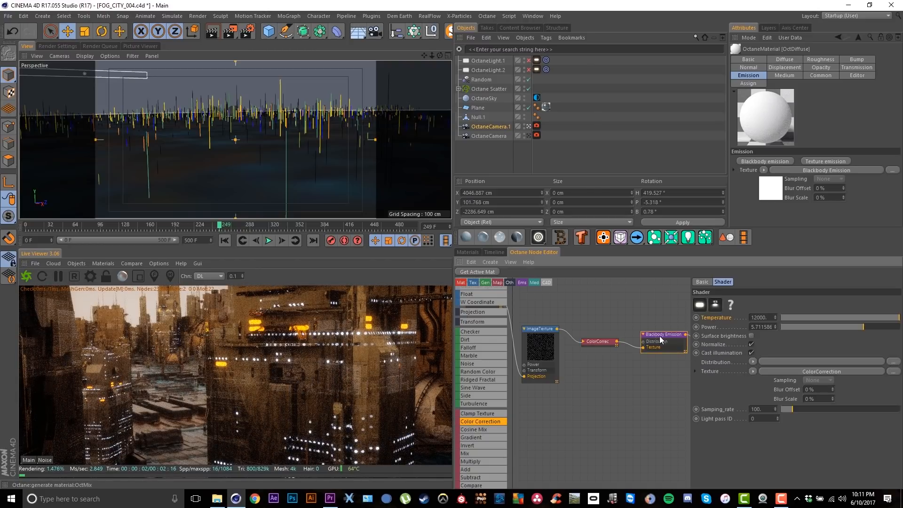
{"action": "left_click", "coordinate": [805, 318]}
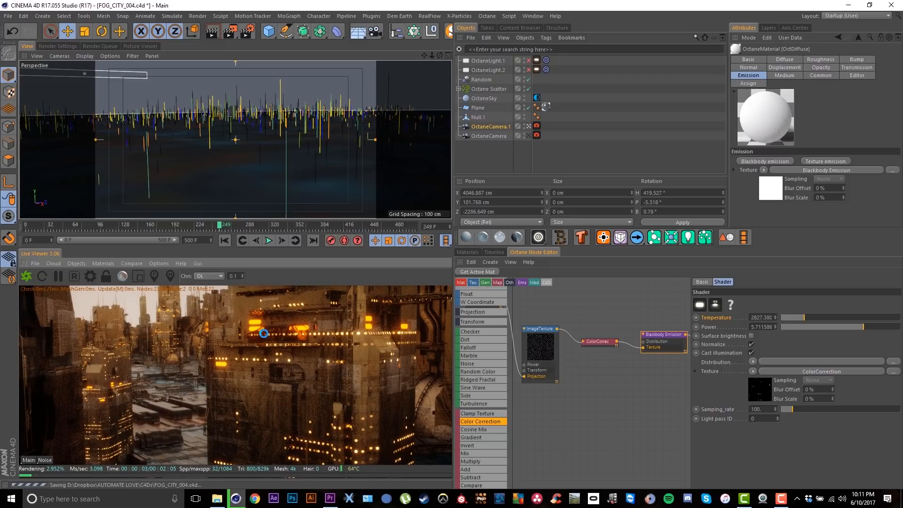
Step: Duplicate the emissive OctDiffuse material and expand the Octane Scatter object to list its buildings
{"action": "left_click", "coordinate": [468, 253]}
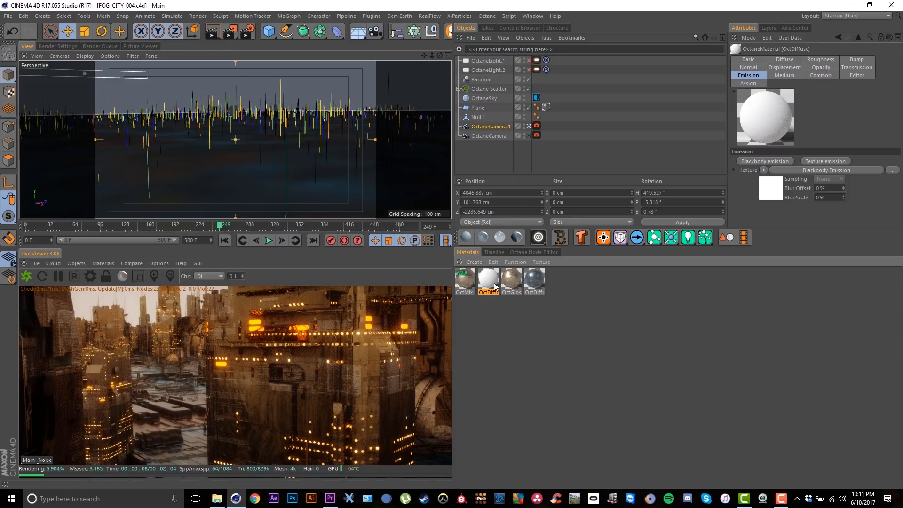
{"action": "left_click_drag", "start_coordinate": [488, 281], "coordinate": [560, 277], "text": "ctrl"}
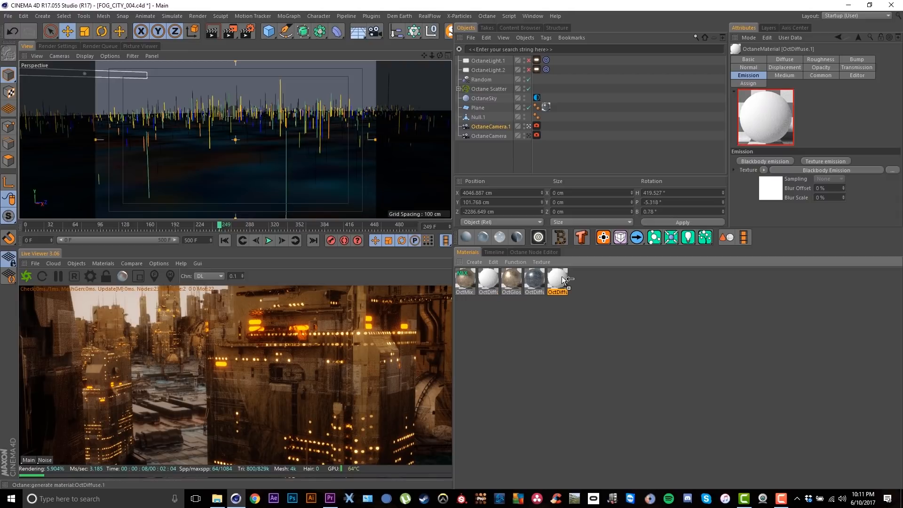
{"action": "left_click", "coordinate": [458, 88]}
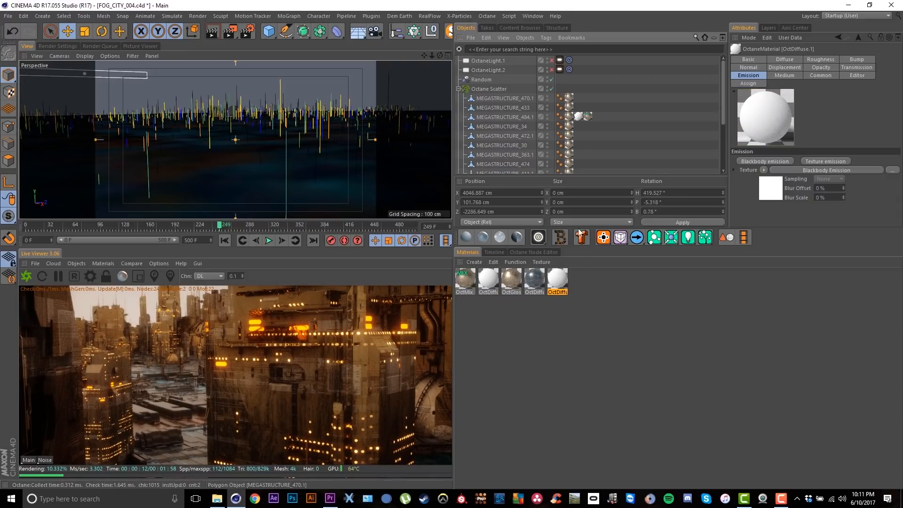
{"action": "left_click_drag", "start_coordinate": [565, 275], "coordinate": [577, 293]}
Step: Apply the duplicated OctDiffuse.1 material to MEGASTRUCTURE_470.1, 34, 30, 363.1 and 460.1 under Octane Scatter
{"action": "left_click", "coordinate": [502, 124]}
{"action": "left_click", "coordinate": [515, 98], "text": "ctrl"}
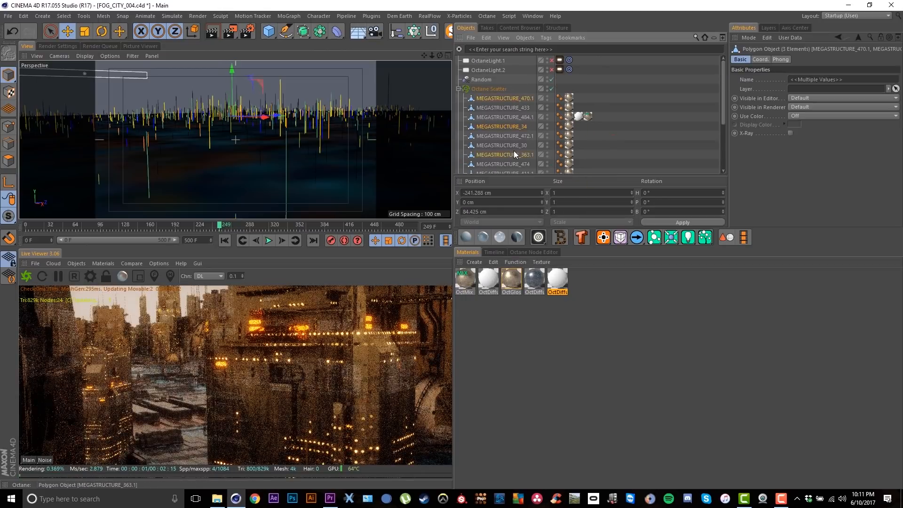
{"action": "left_click", "coordinate": [514, 153], "text": "ctrl"}
{"action": "scroll", "coordinate": [526, 139], "scroll_direction": "down", "scroll_amount": 2}
{"action": "left_click", "coordinate": [510, 136], "text": "ctrl"}
{"action": "left_click", "coordinate": [517, 88], "text": "ctrl"}
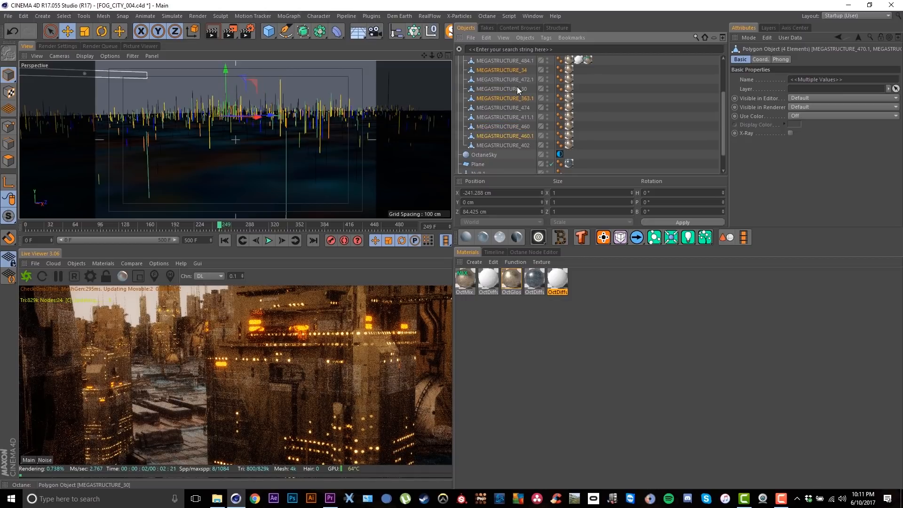
{"action": "right_click", "coordinate": [558, 277]}
{"action": "left_click", "coordinate": [582, 325]}
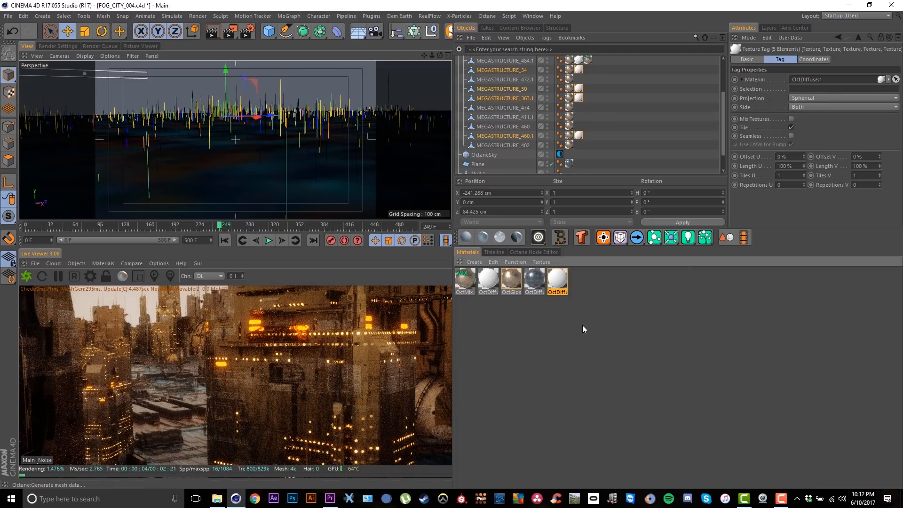
{"action": "left_click", "coordinate": [577, 306]}
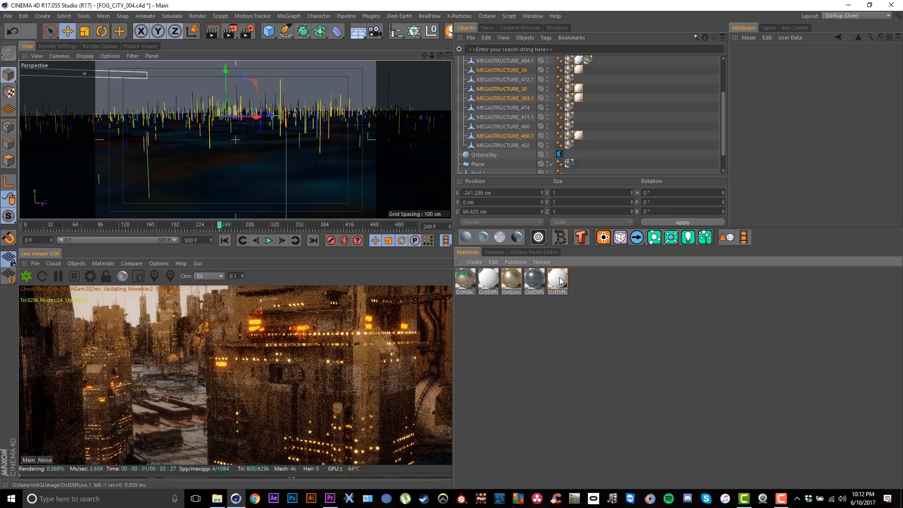
Step: Set the OctDiffuse.1 material's blackbody emission temperature to about 10422 and close its editor
{"action": "double_click", "coordinate": [560, 278]}
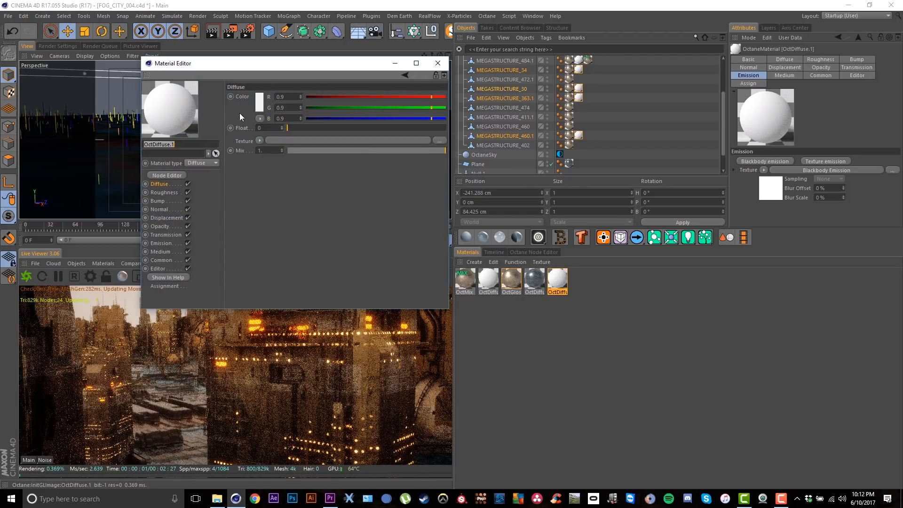
{"action": "left_click_drag", "start_coordinate": [249, 67], "coordinate": [404, 68]}
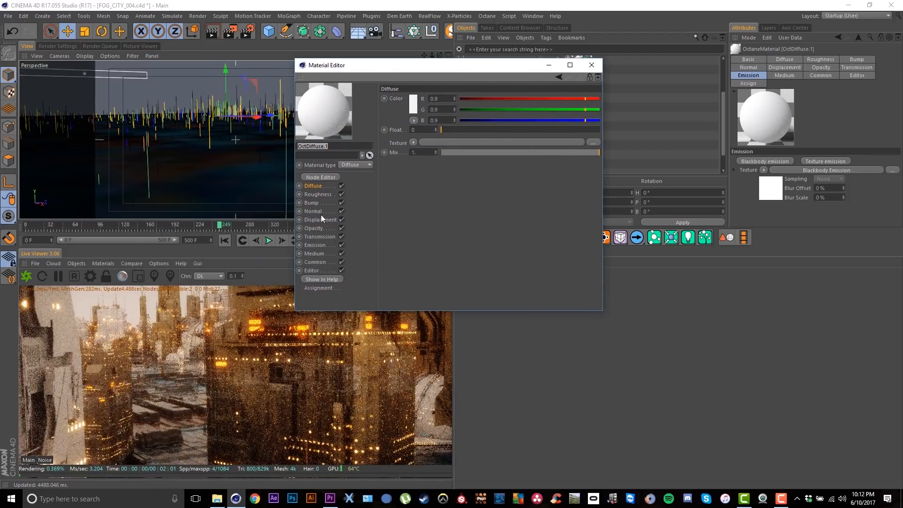
{"action": "left_click", "coordinate": [320, 246]}
{"action": "left_click", "coordinate": [419, 129]}
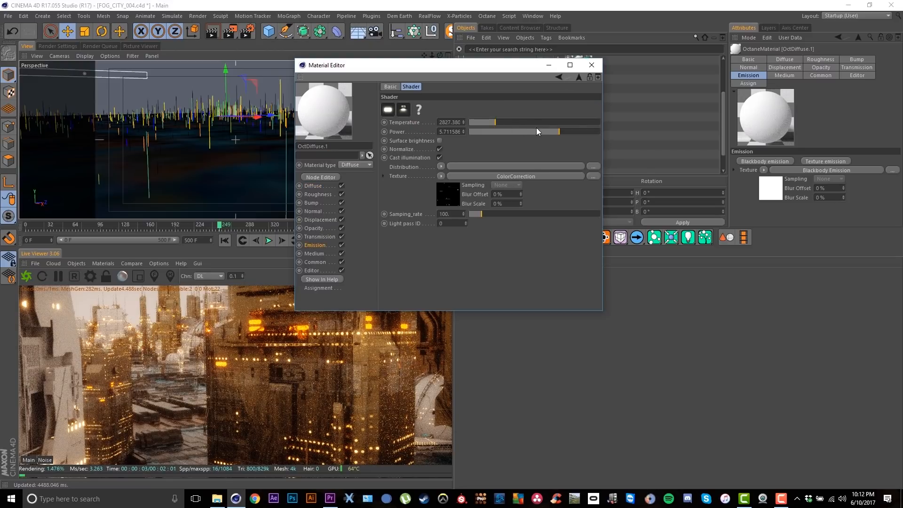
{"action": "left_click", "coordinate": [581, 123]}
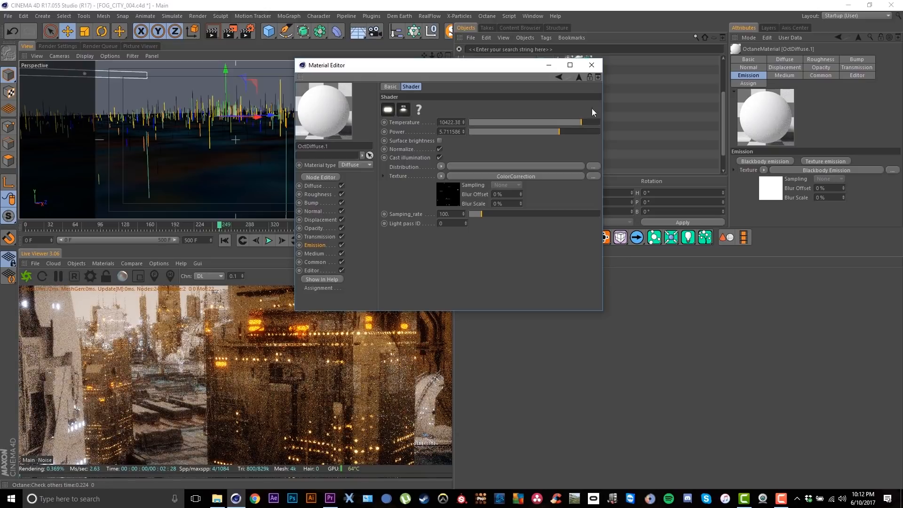
{"action": "left_click", "coordinate": [591, 65]}
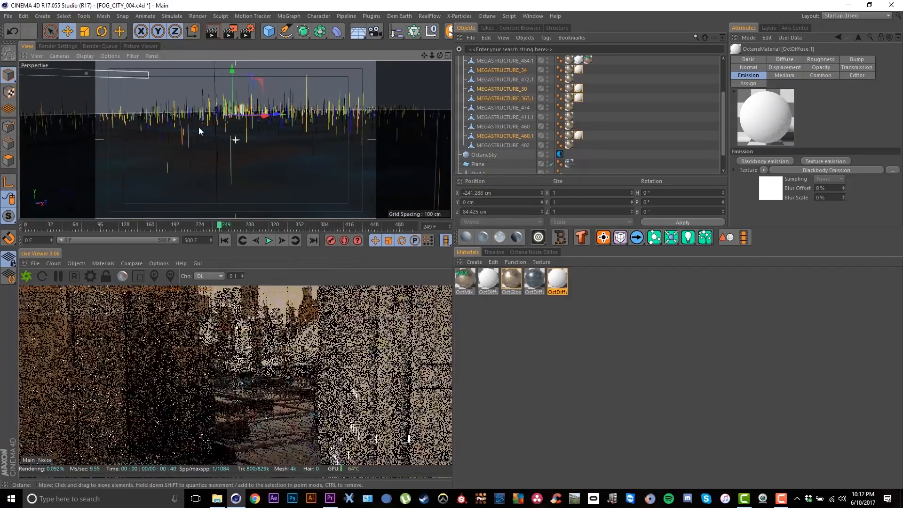
Step: Examine the window lights on the nearby buildings and where the OctMix material is assigned
{"action": "middle_click_drag", "start_coordinate": [246, 140], "coordinate": [222, 141], "text": "alt"}
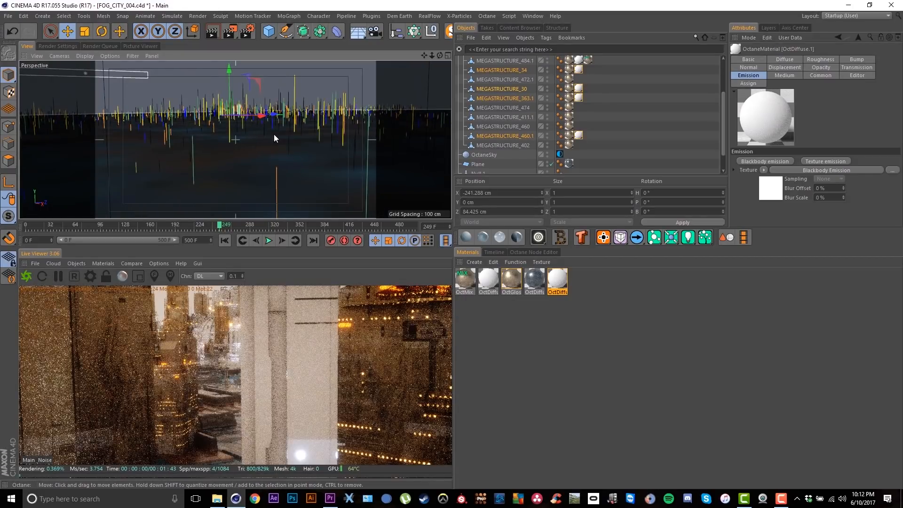
{"action": "left_click_drag", "start_coordinate": [242, 142], "coordinate": [301, 157], "text": "alt"}
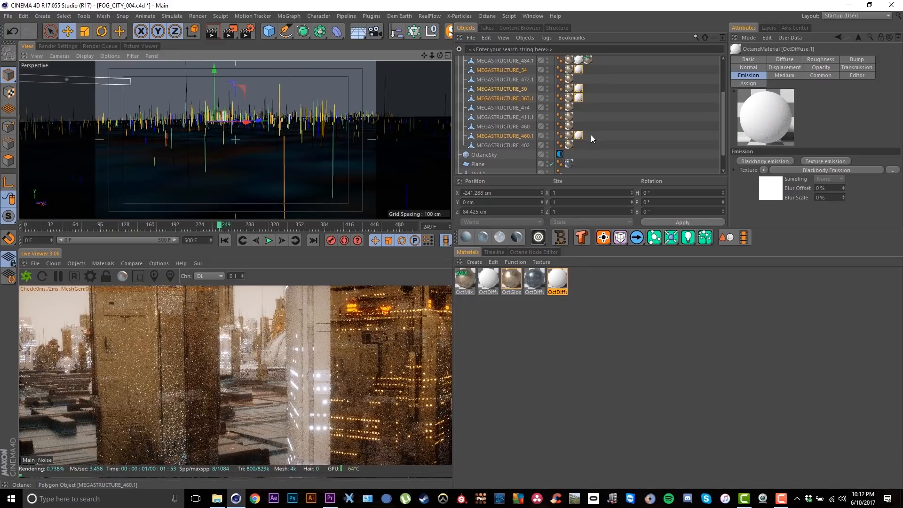
{"action": "left_click", "coordinate": [493, 336]}
{"action": "left_click", "coordinate": [467, 284]}
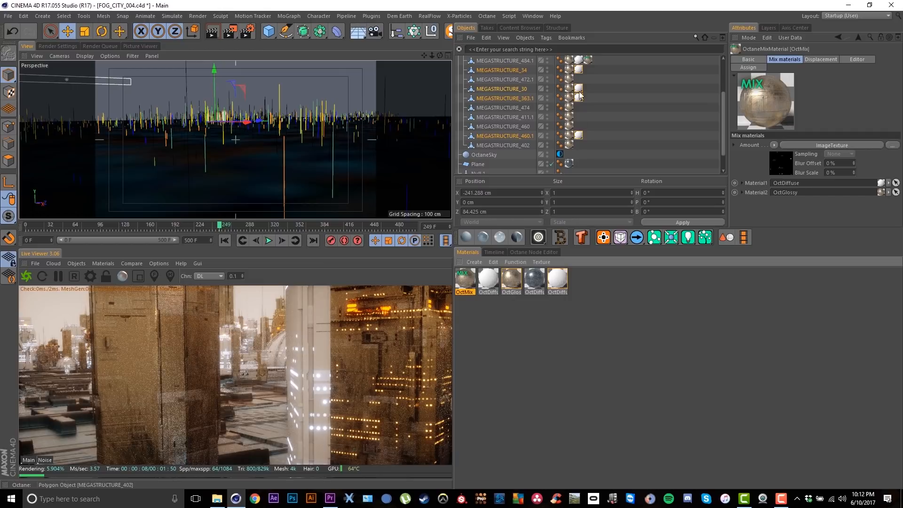
{"action": "scroll", "coordinate": [595, 104], "scroll_direction": "up", "scroll_amount": 3}
{"action": "left_click", "coordinate": [588, 117]}
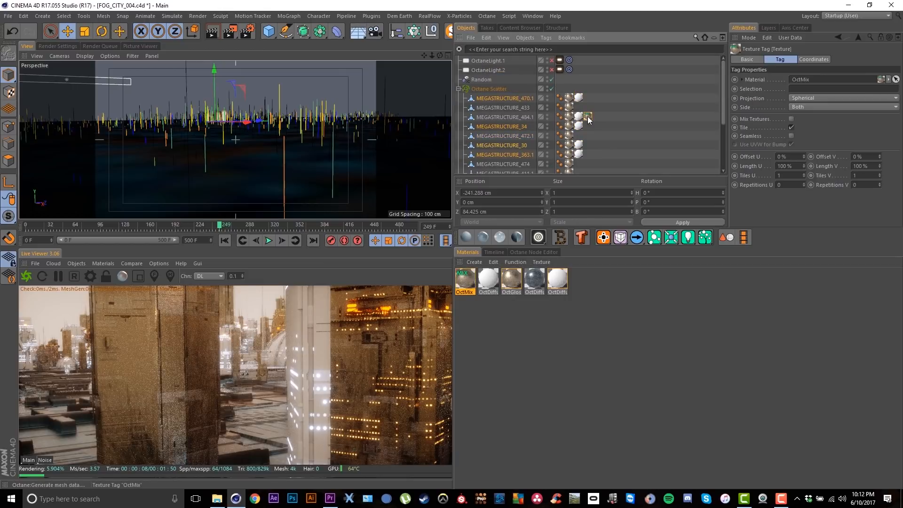
Step: Delete all OctDiffuse and OctDiffuse.1 texture tags from the Octane Scatter buildings, keeping the single OctMix tag
{"action": "scroll", "coordinate": [588, 116], "scroll_direction": "down", "scroll_amount": 3}
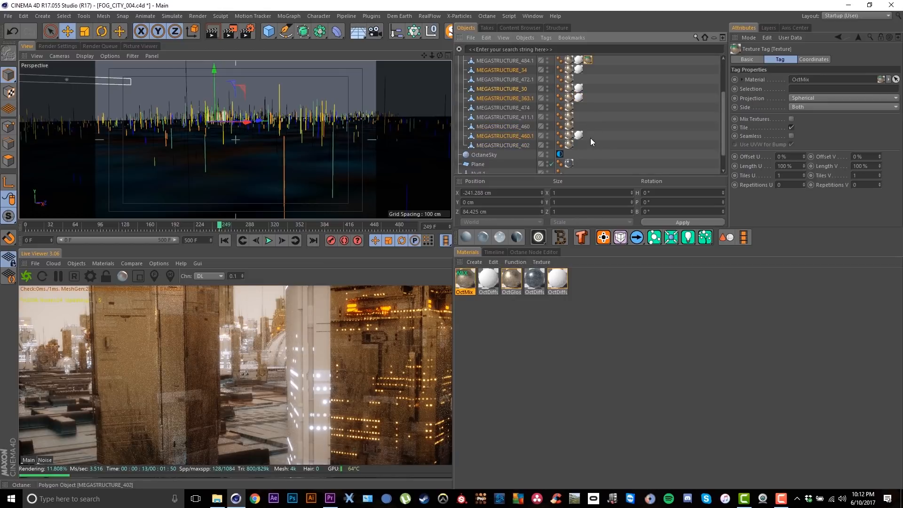
{"action": "left_click_drag", "start_coordinate": [591, 138], "coordinate": [578, 87]}
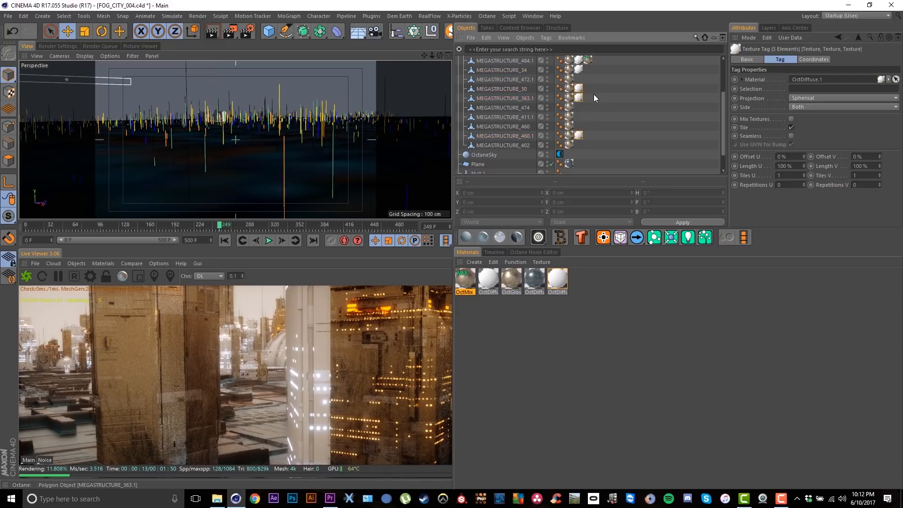
{"action": "key", "text": "Delete"}
{"action": "scroll", "coordinate": [593, 94], "scroll_direction": "up", "scroll_amount": 3}
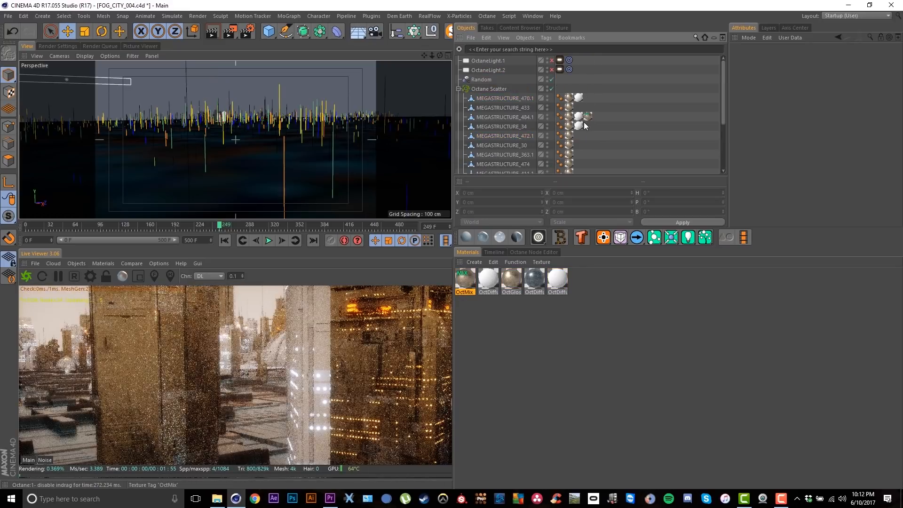
{"action": "left_click", "coordinate": [580, 124]}
{"action": "key", "text": "Delete"}
{"action": "left_click", "coordinate": [579, 117]}
{"action": "key", "text": "Delete"}
{"action": "left_click", "coordinate": [579, 98]}
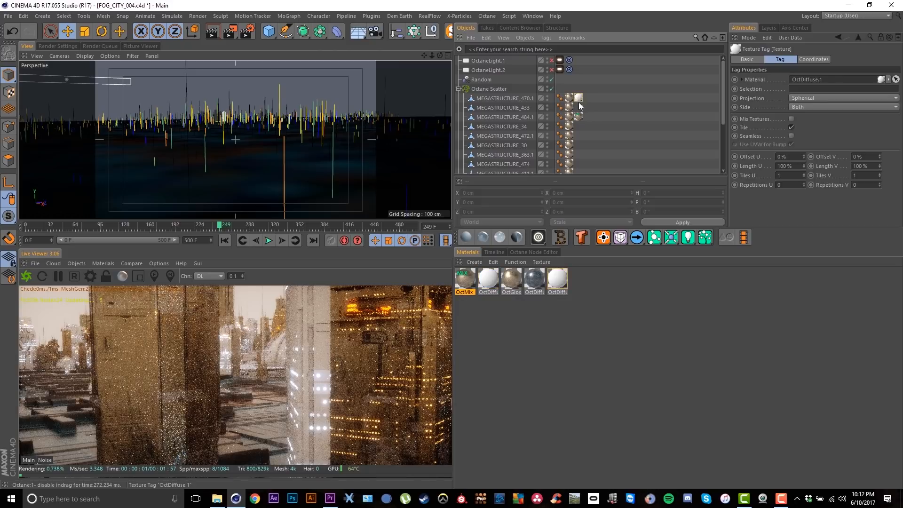
{"action": "key", "text": "Delete"}
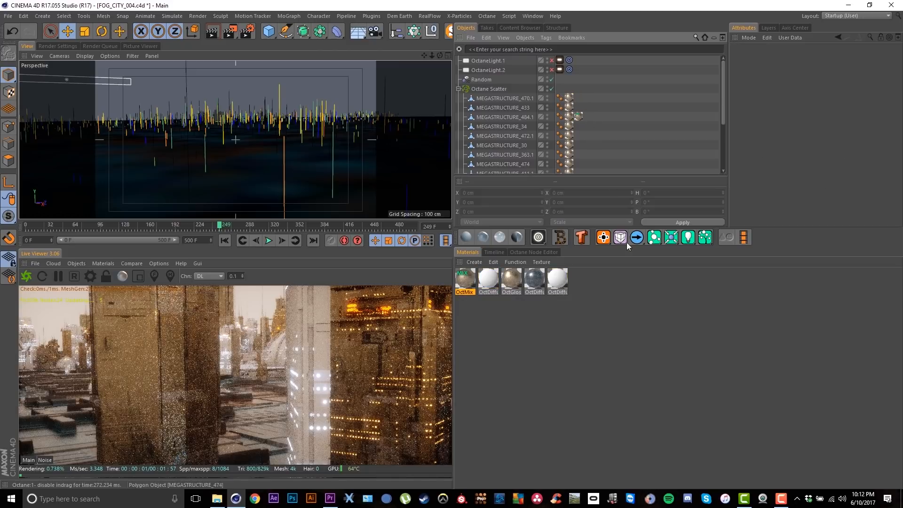
Step: Duplicate the OctMix material and set the copy's Material1 to OctDiffuse.1
{"action": "left_click", "coordinate": [463, 280]}
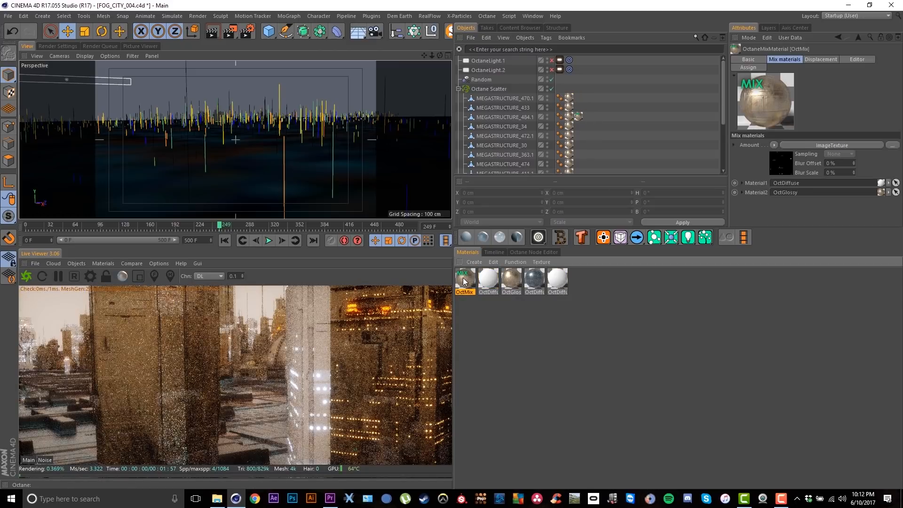
{"action": "left_click_drag", "start_coordinate": [463, 281], "coordinate": [585, 279], "text": "ctrl"}
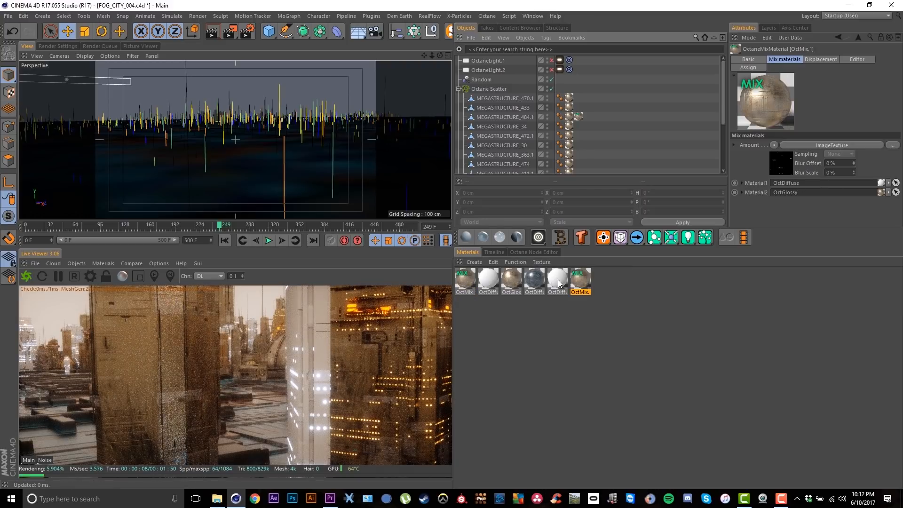
{"action": "left_click_drag", "start_coordinate": [557, 279], "coordinate": [795, 185]}
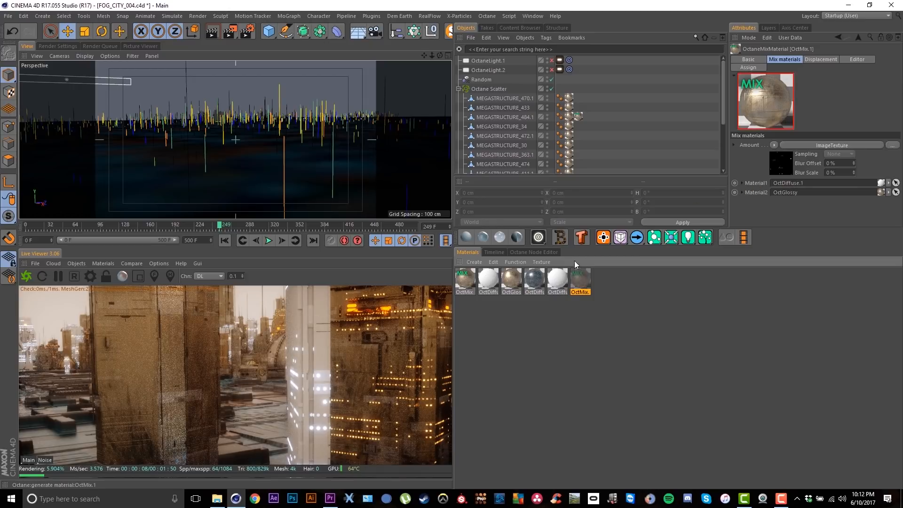
Step: Apply the OctMix.1 material to MEGASTRUCTURE_433, MEGASTRUCTURE_472.1, MEGASTRUCTURE_474 and MEGASTRUCTURE_460 in the Octane Scatter
{"action": "left_click", "coordinate": [509, 136]}
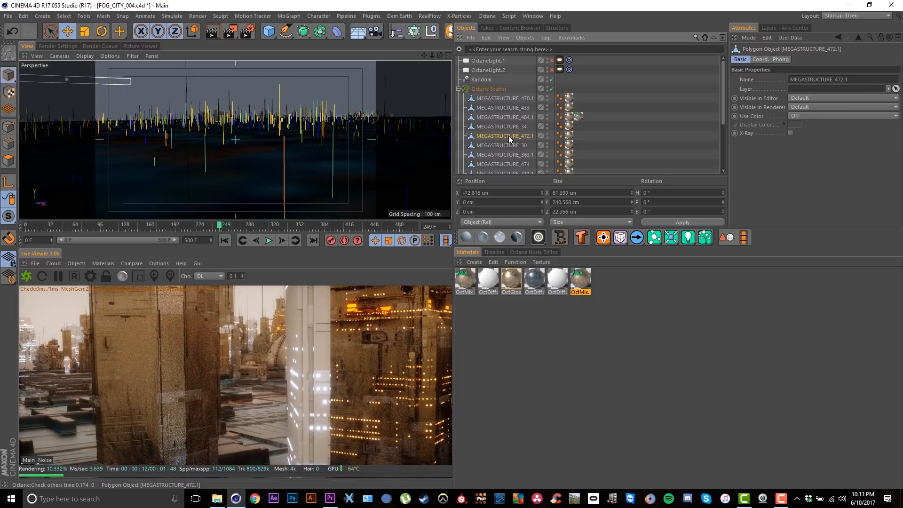
{"action": "left_click", "coordinate": [512, 108], "text": "ctrl"}
{"action": "left_click", "coordinate": [515, 164], "text": "ctrl"}
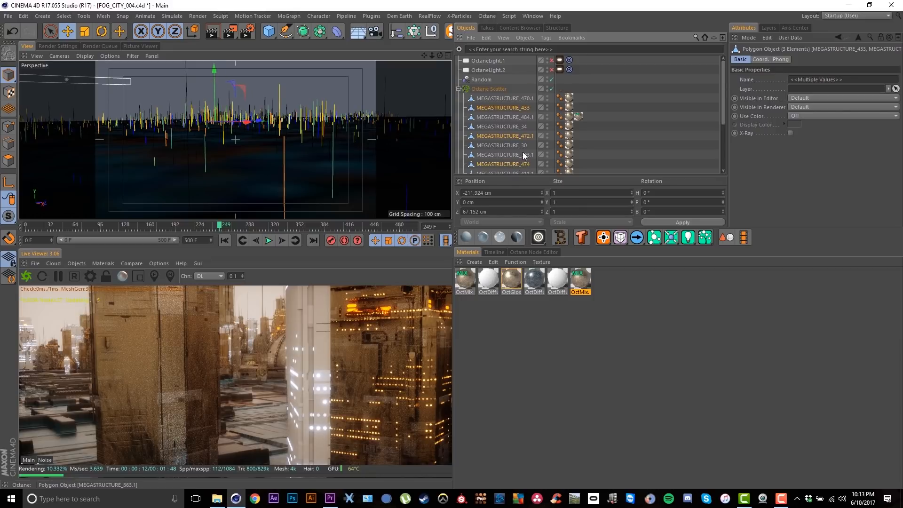
{"action": "scroll", "coordinate": [517, 141], "scroll_direction": "down", "scroll_amount": 3}
{"action": "left_click", "coordinate": [520, 127], "text": "ctrl"}
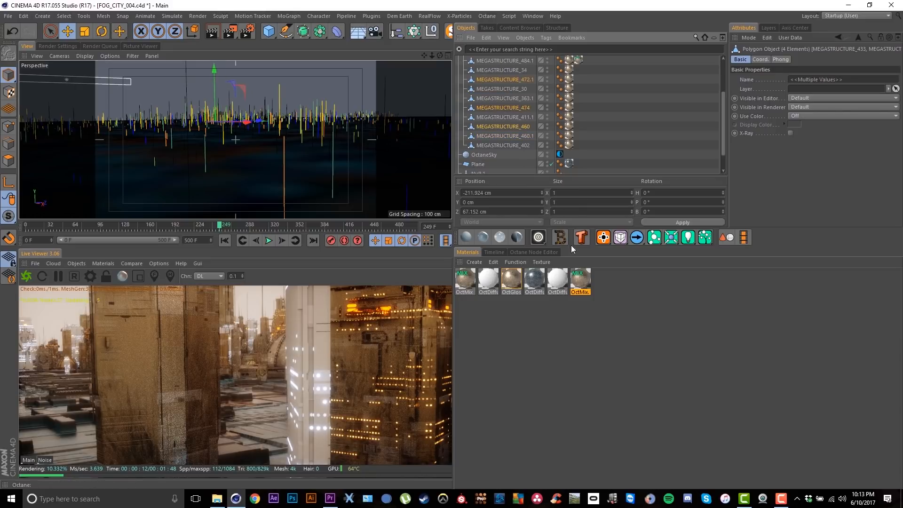
{"action": "right_click", "coordinate": [582, 282]}
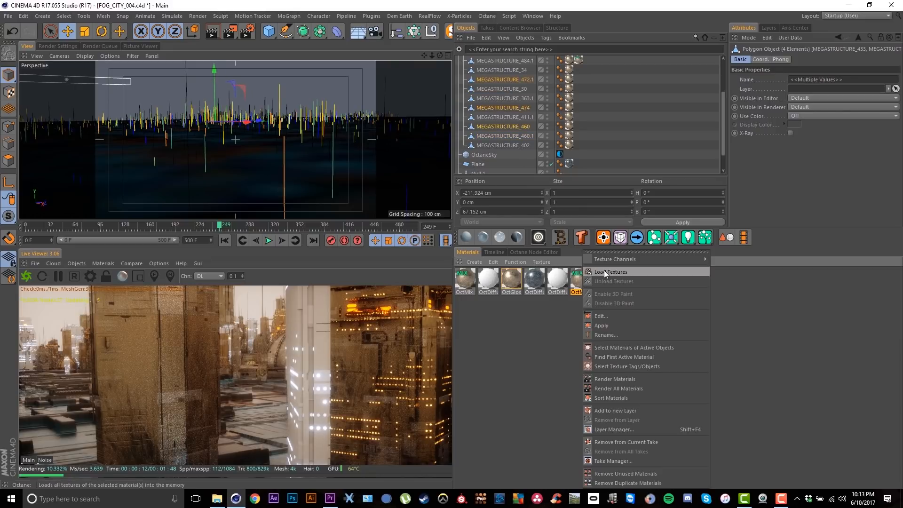
{"action": "left_click", "coordinate": [622, 326]}
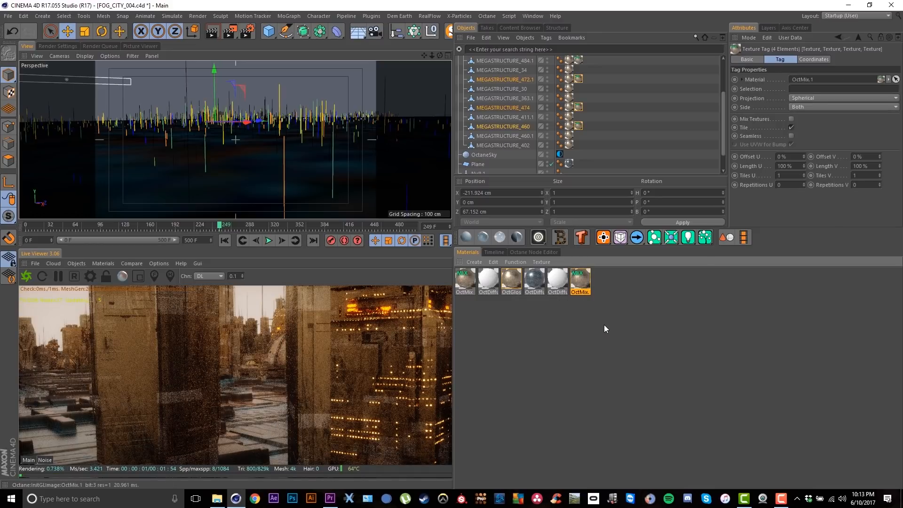
Step: Lower the OctDiffuse.1 material's blackbody emission power slightly while viewing the wider city
{"action": "left_click", "coordinate": [557, 281]}
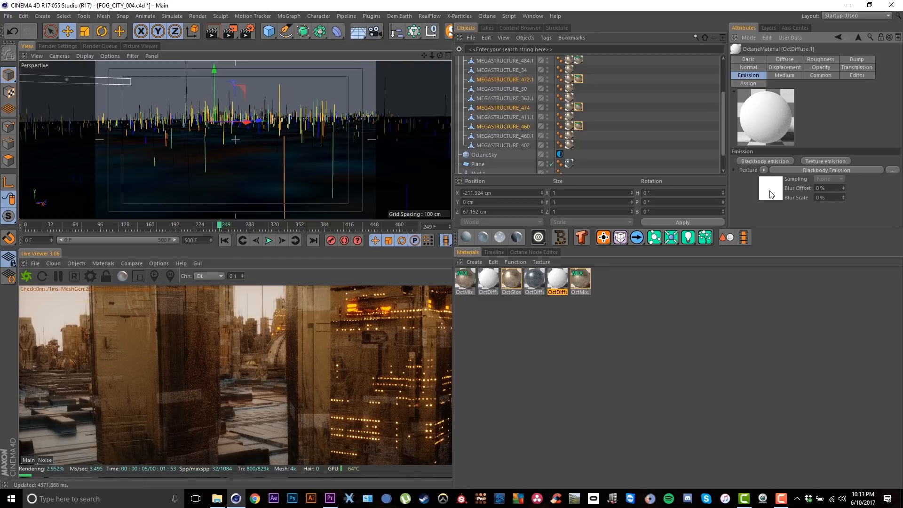
{"action": "left_click", "coordinate": [770, 191]}
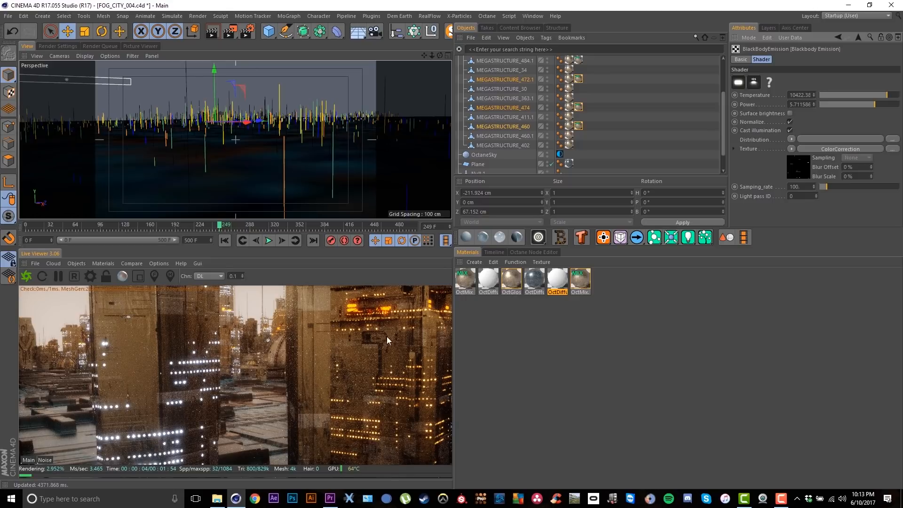
{"action": "right_click_drag", "start_coordinate": [251, 132], "coordinate": [251, 130], "text": "alt"}
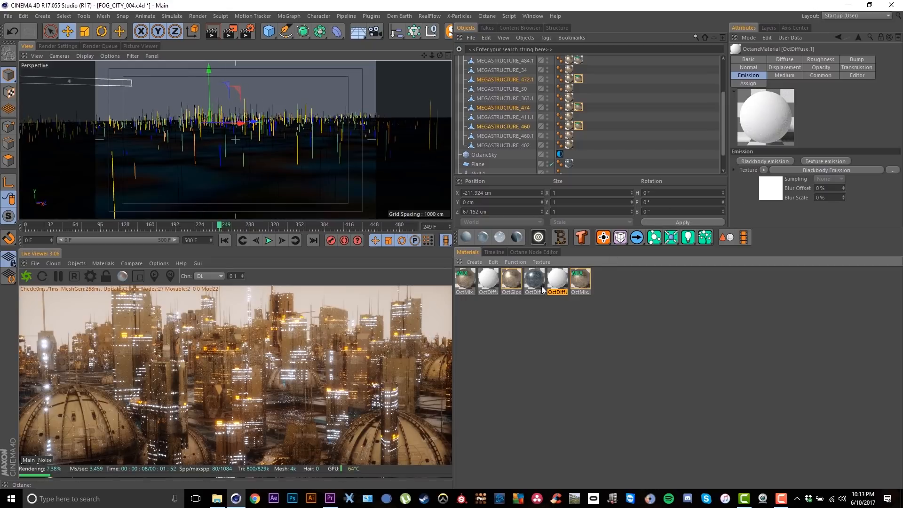
{"action": "left_click", "coordinate": [791, 171]}
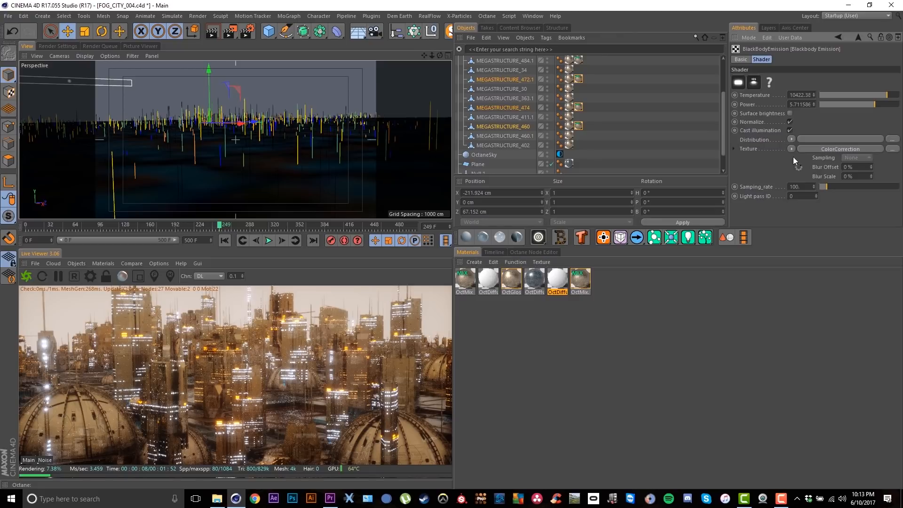
{"action": "left_click", "coordinate": [866, 104]}
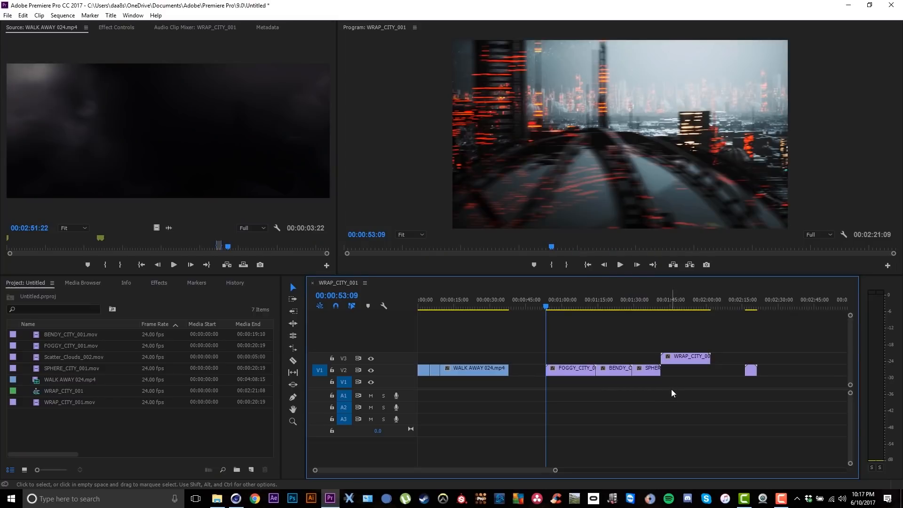
Step: Play the FOGGY_CITY clip of the WRAP_CITY_001 sequence in an enlarged preview and examine the window lights
{"action": "key", "text": "grave"}
{"action": "key", "text": "space"}
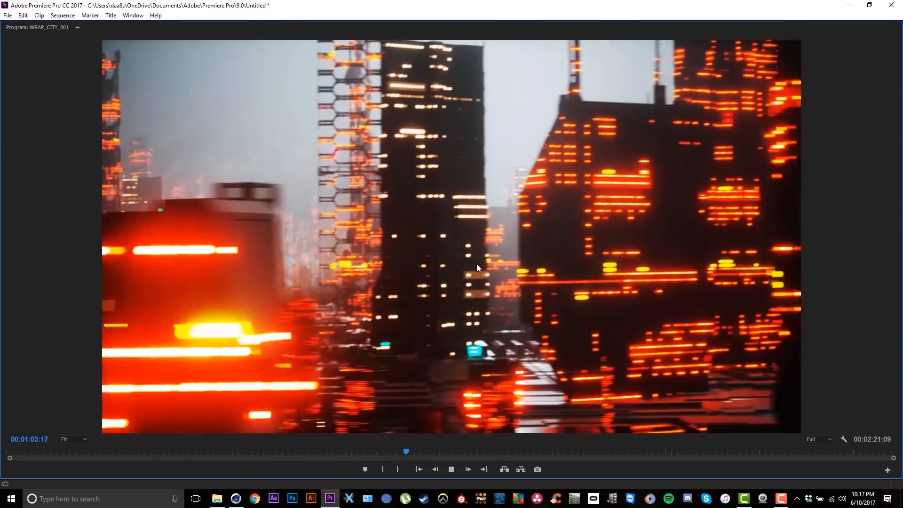
{"action": "key", "text": "grave"}
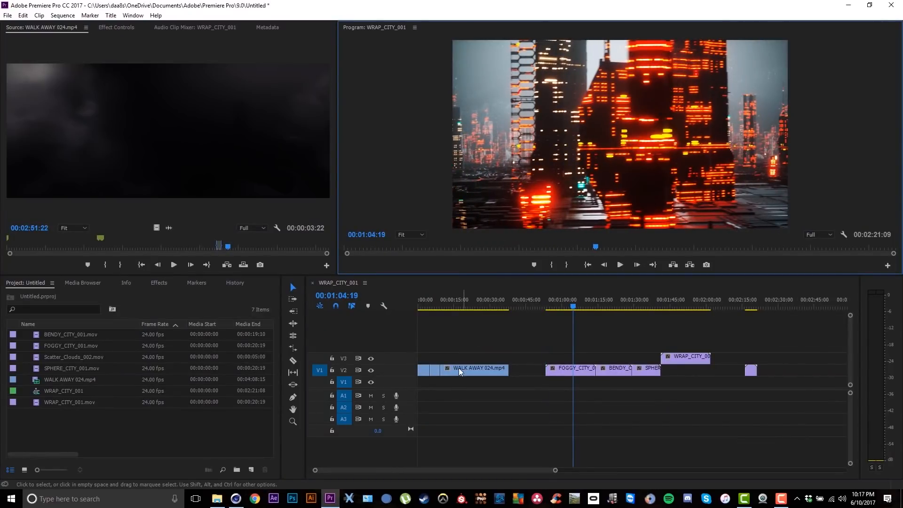
Step: Switch to Cinema 4D and add the Signal Flicker preset to Cube.3 in the flickering lights scene
{"action": "left_click", "coordinate": [236, 499]}
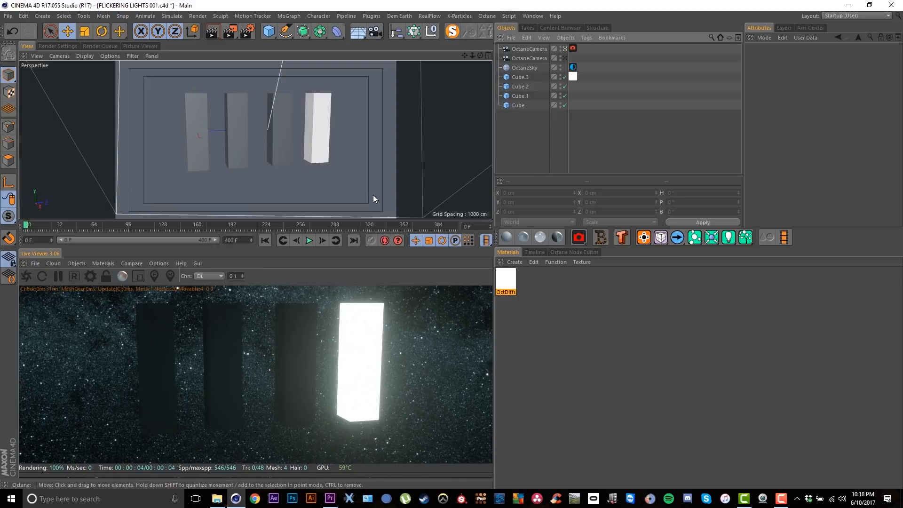
{"action": "left_click", "coordinate": [509, 16]}
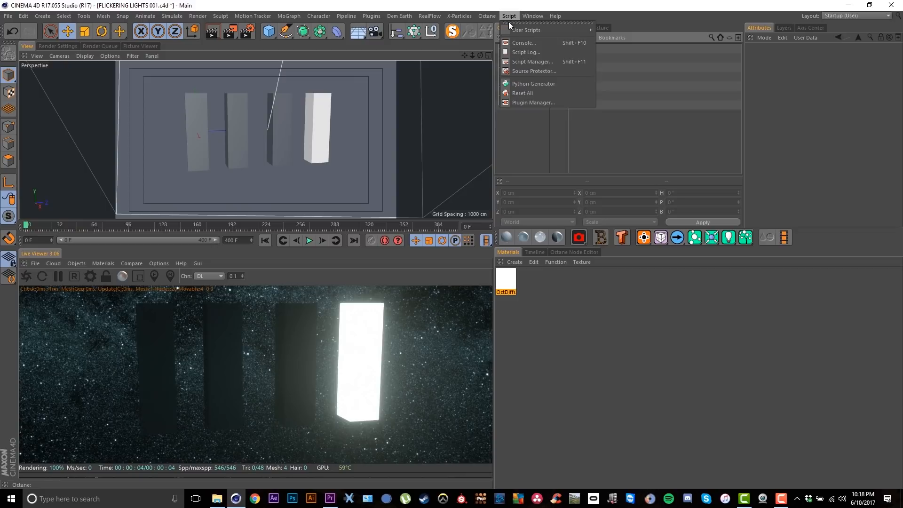
{"action": "mouse_move", "coordinate": [510, 29]}
{"action": "mouse_move", "coordinate": [622, 66]}
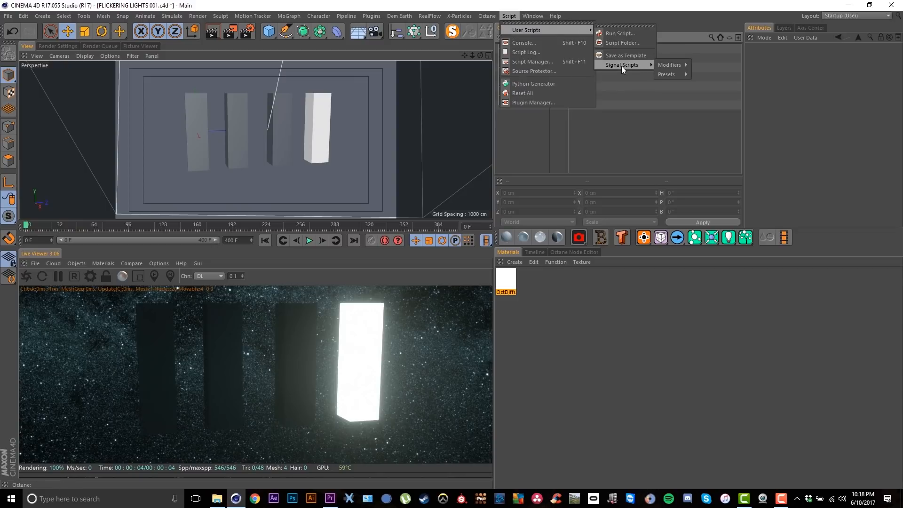
{"action": "mouse_move", "coordinate": [671, 75]}
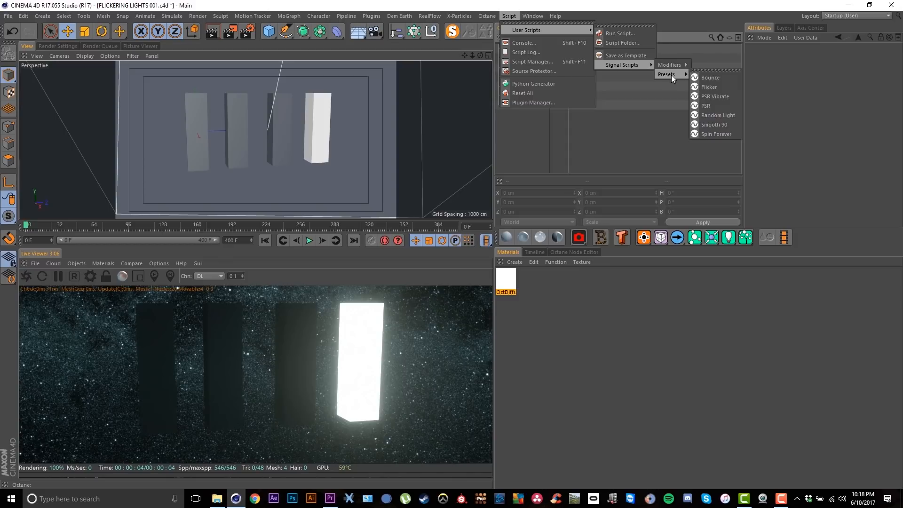
{"action": "left_click", "coordinate": [725, 86]}
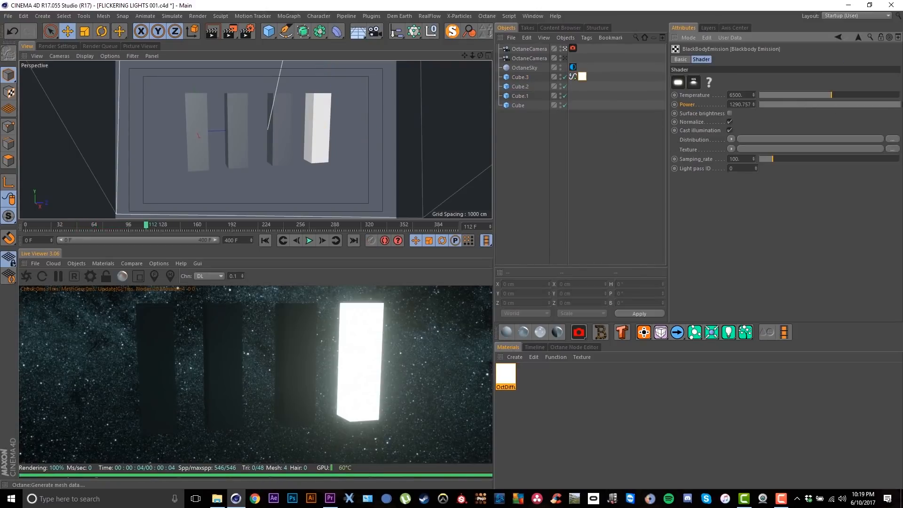
Step: Link the blackbody emission's Power parameter to Cube.3's Signal tag, play the animation and return to the first frame
{"action": "mouse_move", "coordinate": [876, 102]}
{"action": "left_mouse_down"}
{"action": "mouse_move", "coordinate": [808, 123]}
{"action": "mouse_move", "coordinate": [875, 111]}
{"action": "left_mouse_up"}
{"action": "key", "text": "ctrl+z"}
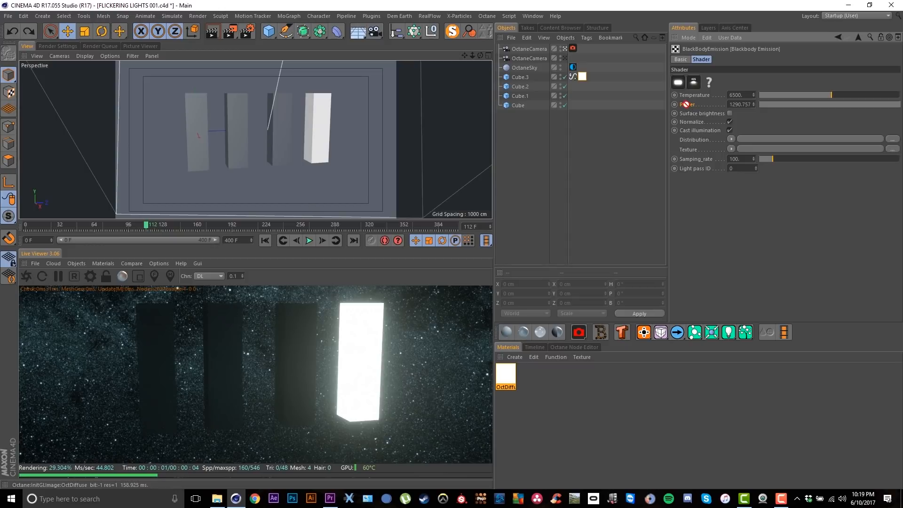
{"action": "left_click_drag", "start_coordinate": [690, 103], "coordinate": [574, 80]}
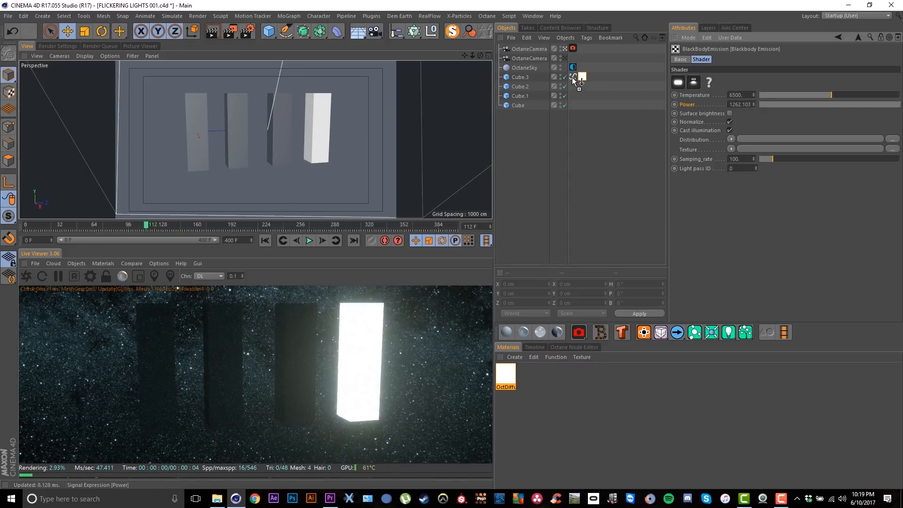
{"action": "key", "text": "F8"}
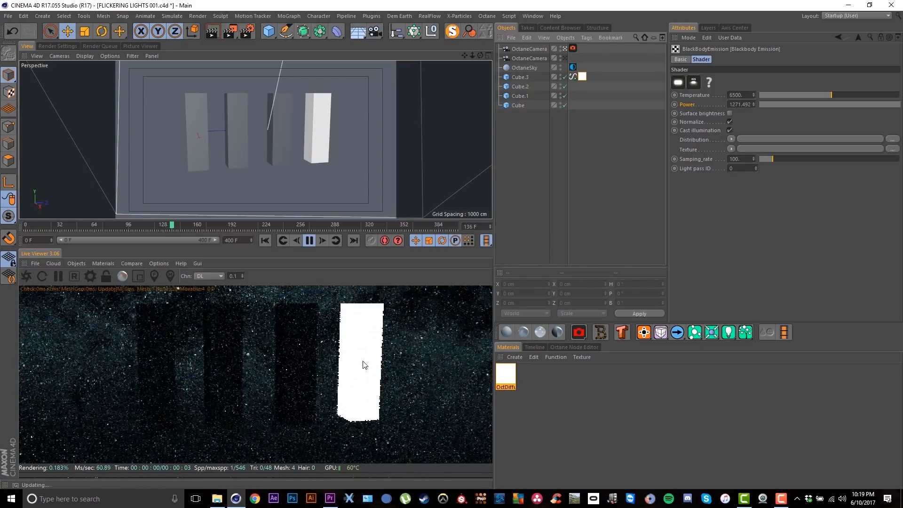
{"action": "key", "text": "shift+f"}
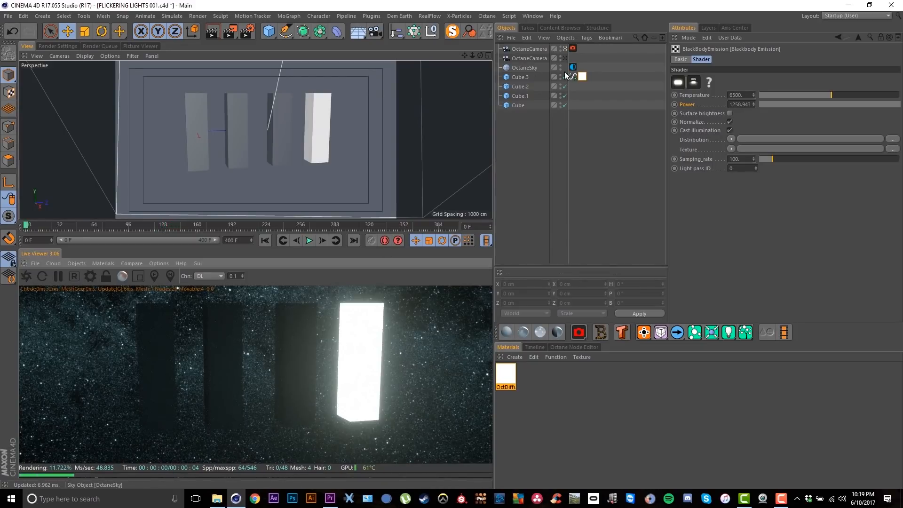
Step: Set the Cube.3 Signal tag's Main Noise strength to 333% and its Subtle Noise strength to 33%
{"action": "left_click", "coordinate": [572, 76]}
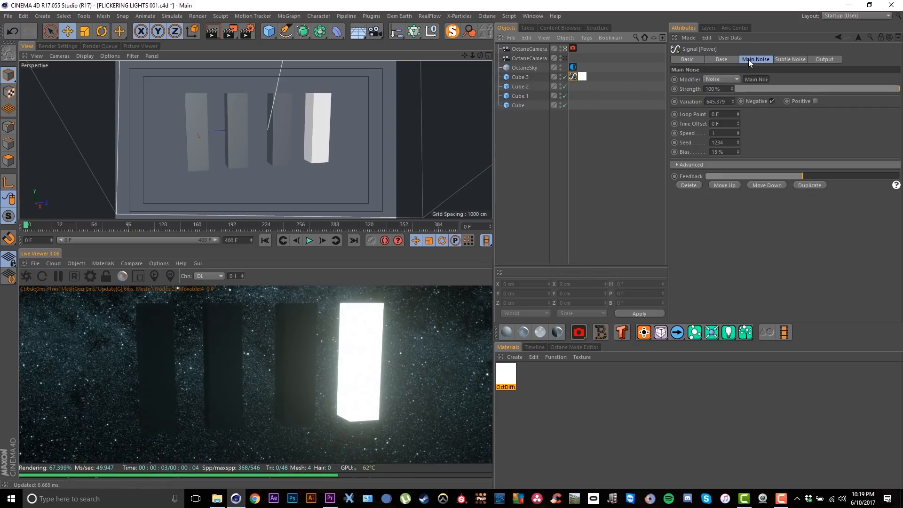
{"action": "type", "text": "333"}
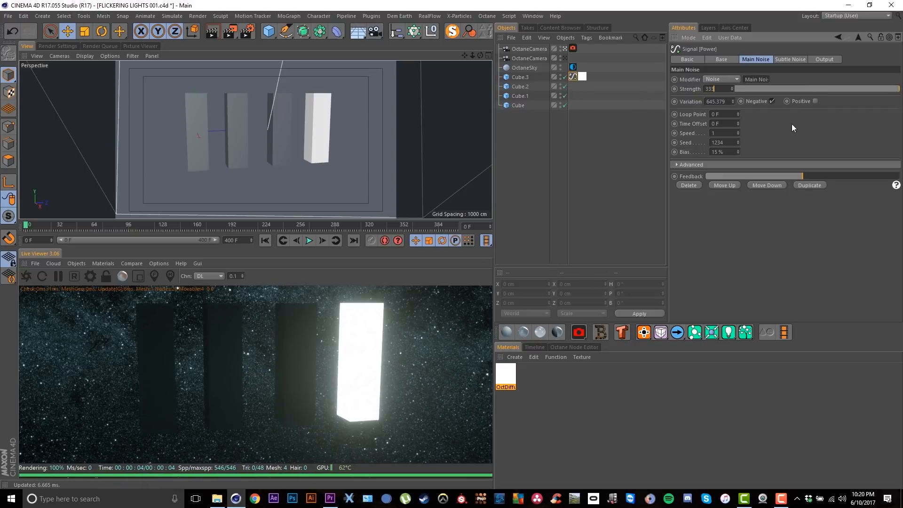
{"action": "key", "text": "Return"}
{"action": "left_click", "coordinate": [797, 60]}
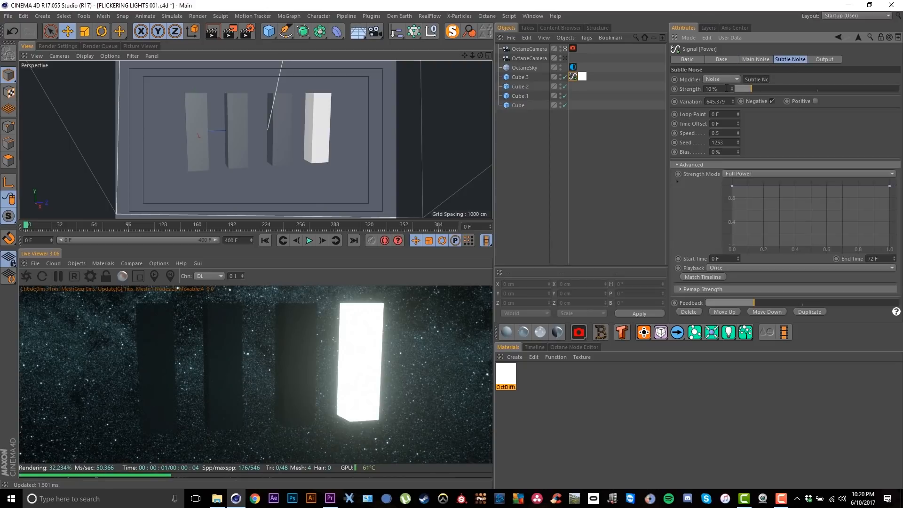
{"action": "double_click", "coordinate": [718, 88]}
{"action": "type", "text": "33"}
{"action": "key", "text": "Return"}
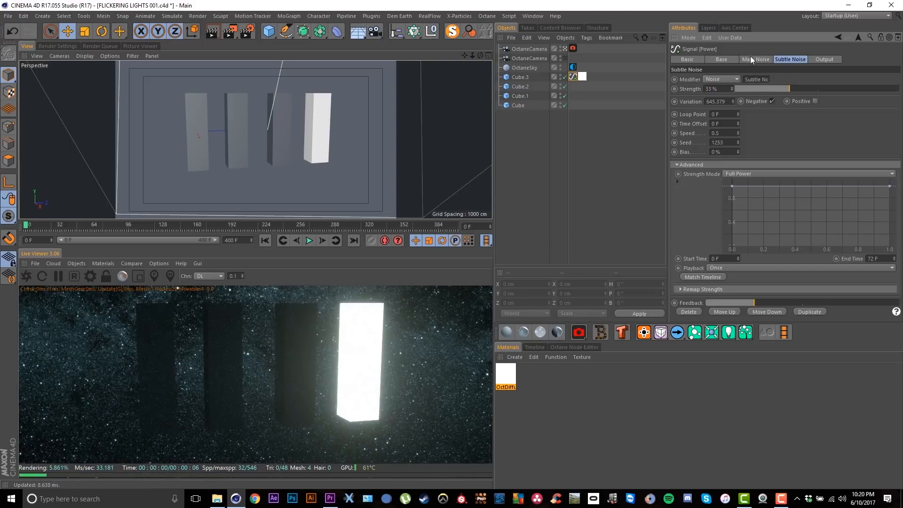
Step: Play back the animation and examine the Signal tag's output levels and Main Noise settings
{"action": "left_click", "coordinate": [752, 60]}
{"action": "left_click", "coordinate": [821, 60]}
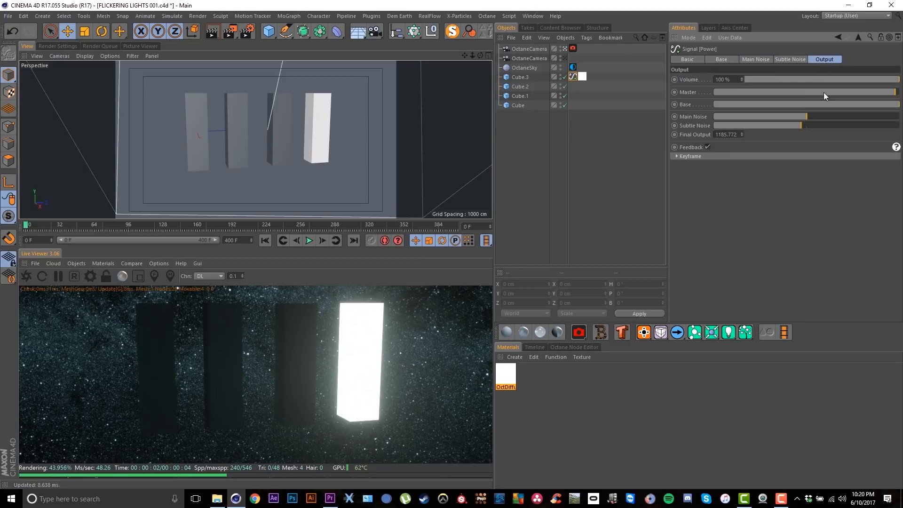
{"action": "key", "text": "F8"}
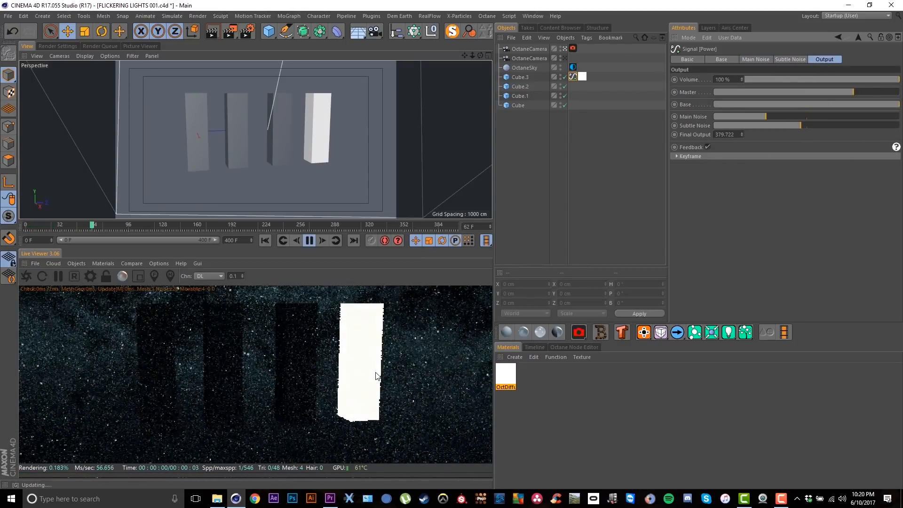
{"action": "key", "text": "F8"}
{"action": "key", "text": "shift+f"}
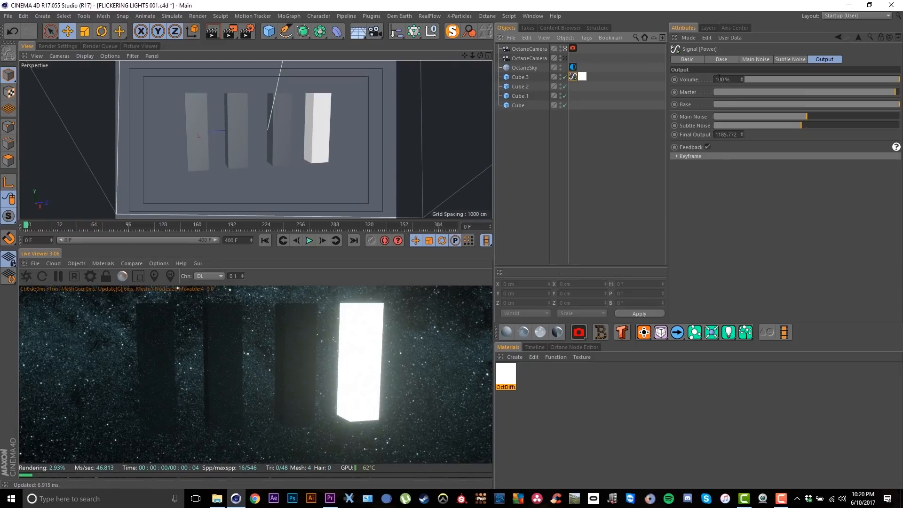
{"action": "left_click", "coordinate": [748, 59]}
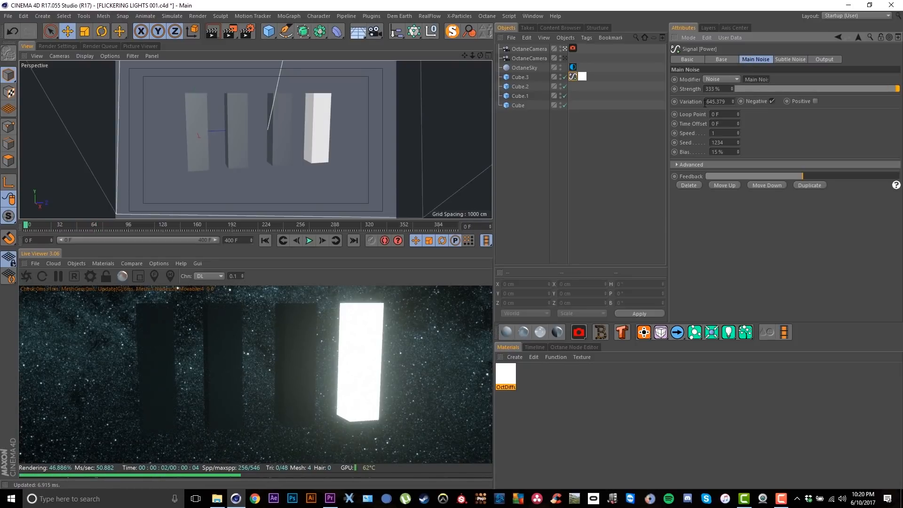
{"action": "left_click", "coordinate": [824, 58]}
{"action": "key", "text": "F8"}
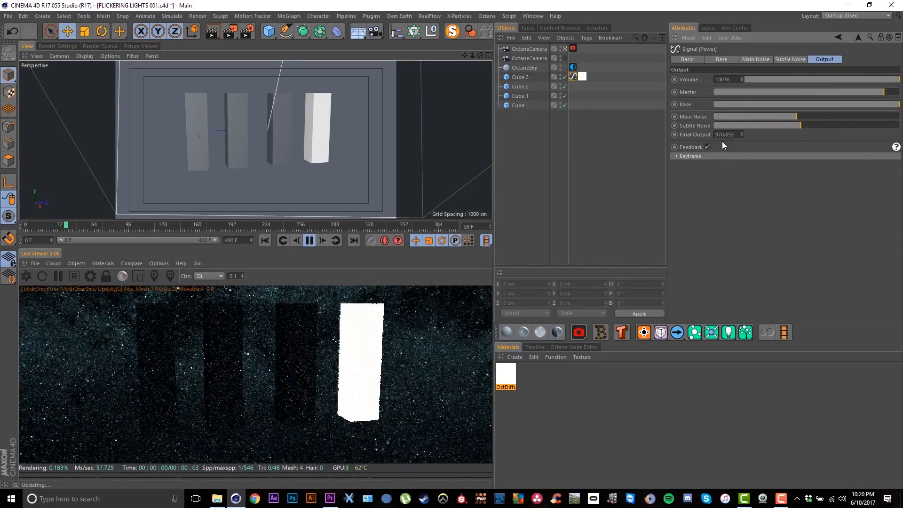
{"action": "key", "text": "F8"}
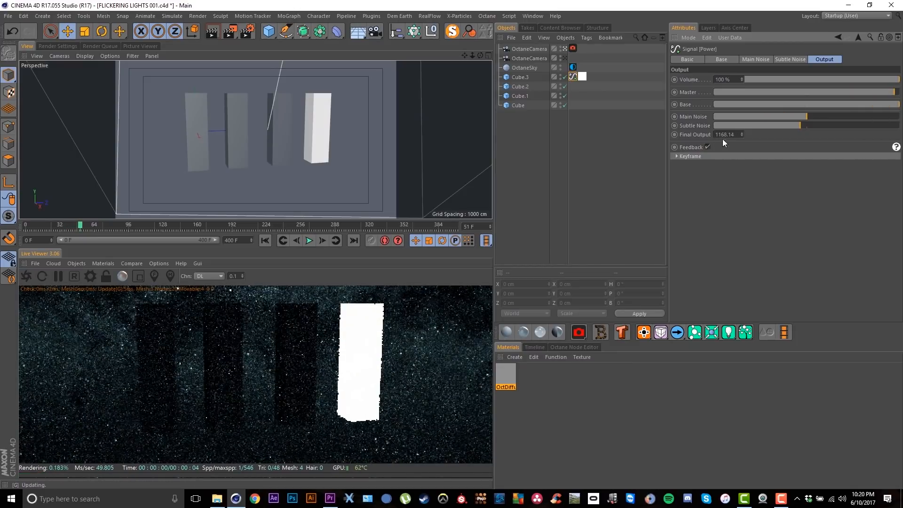
Step: Set the Signal tag's Main Noise variation to 1200 and play the animation to preview the flicker
{"action": "left_click", "coordinate": [749, 59]}
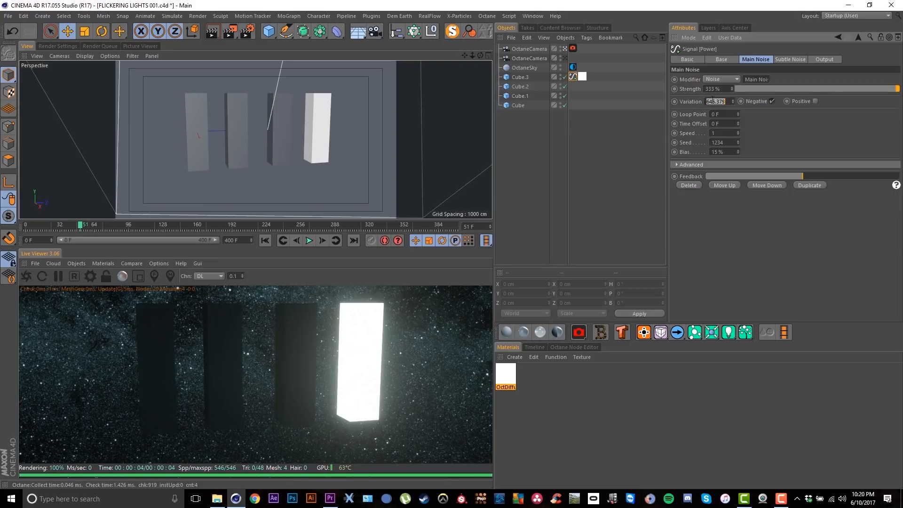
{"action": "type", "text": "00"}
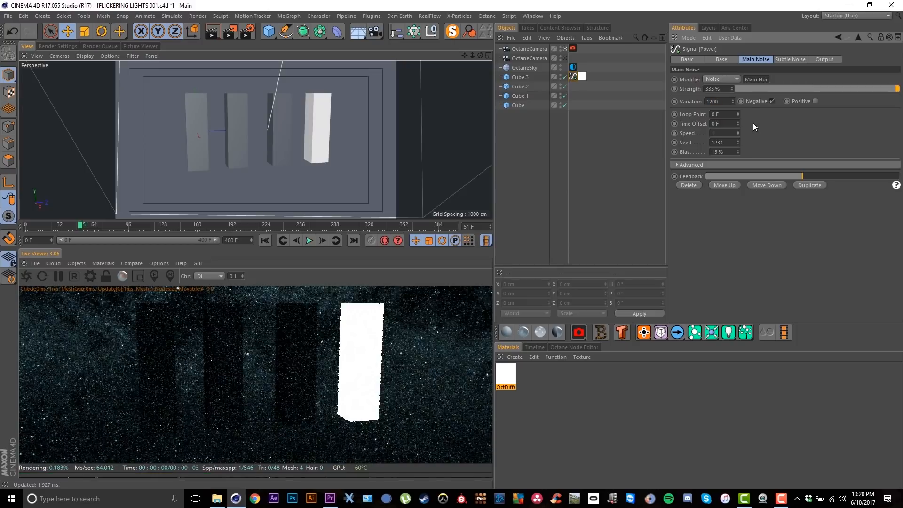
{"action": "key", "text": "Return"}
{"action": "key", "text": "F8"}
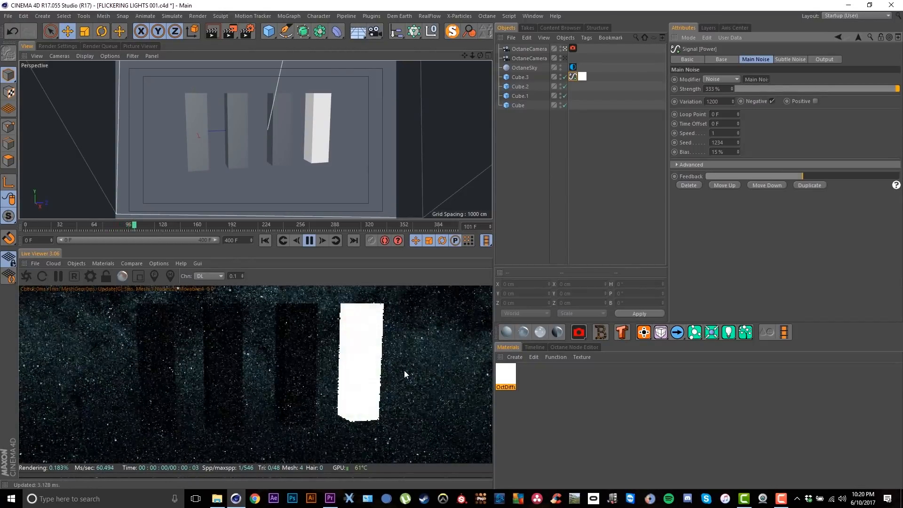
{"action": "key", "text": "F8"}
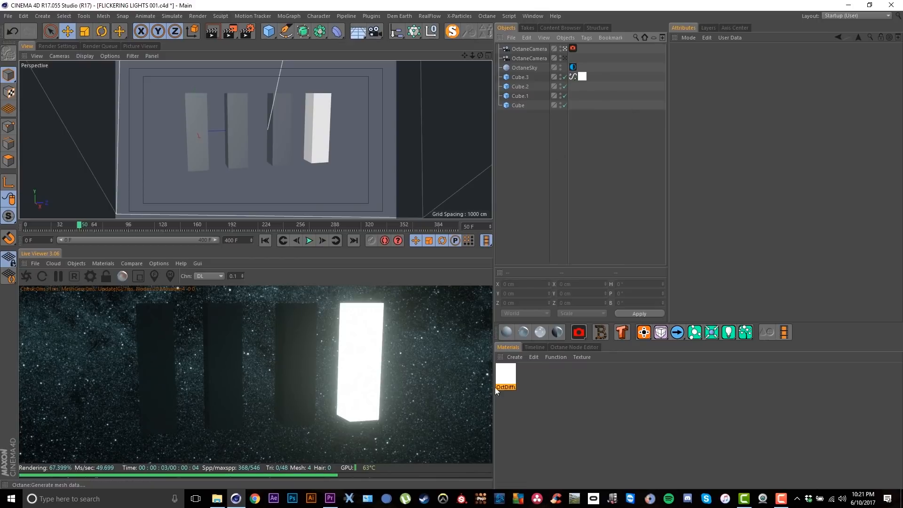
Step: Duplicate the emissive OctDiffuse material three times and assign one copy each to Cube.2, Cube.1 and Cube
{"action": "left_click", "coordinate": [504, 379]}
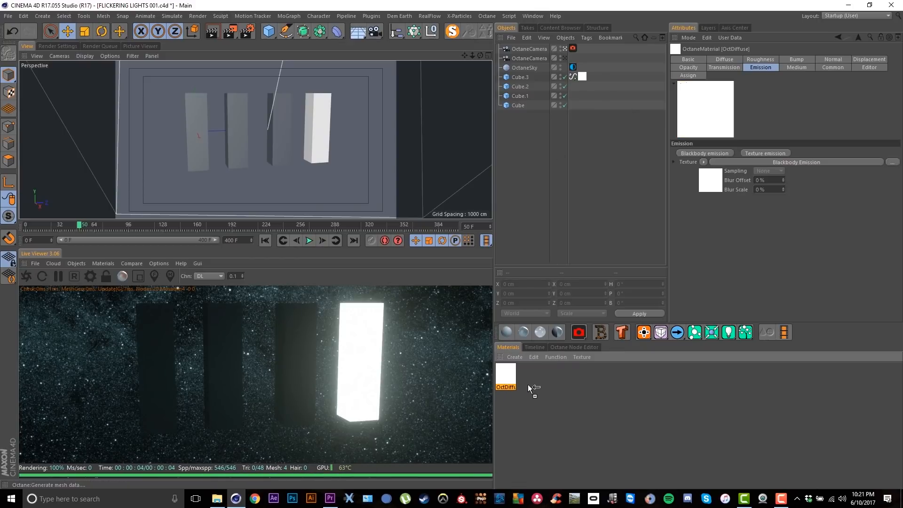
{"action": "left_click_drag", "start_coordinate": [527, 384], "coordinate": [567, 377], "text": "ctrl"}
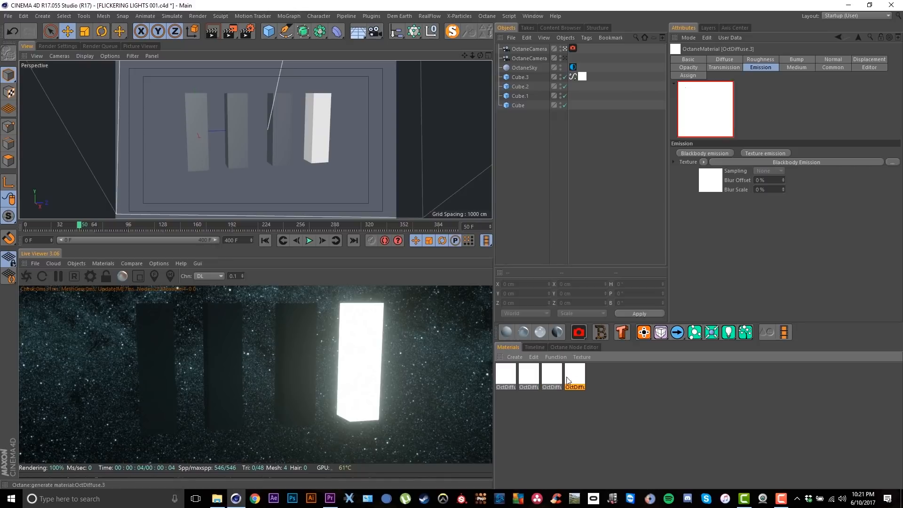
{"action": "left_click_drag", "start_coordinate": [526, 82], "coordinate": [523, 103]}
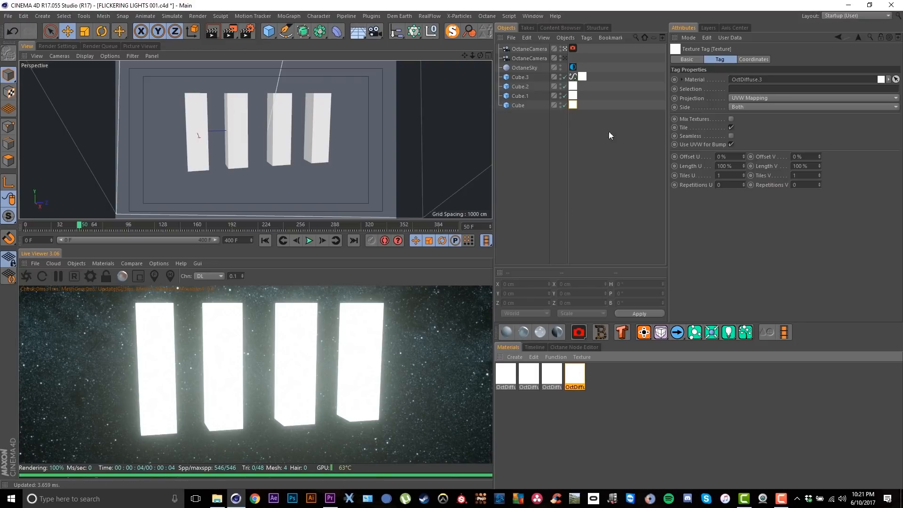
Step: Add a Signal preset tag to Cube.2 and copy the tag to Cube.1 and Cube
{"action": "left_click", "coordinate": [523, 85]}
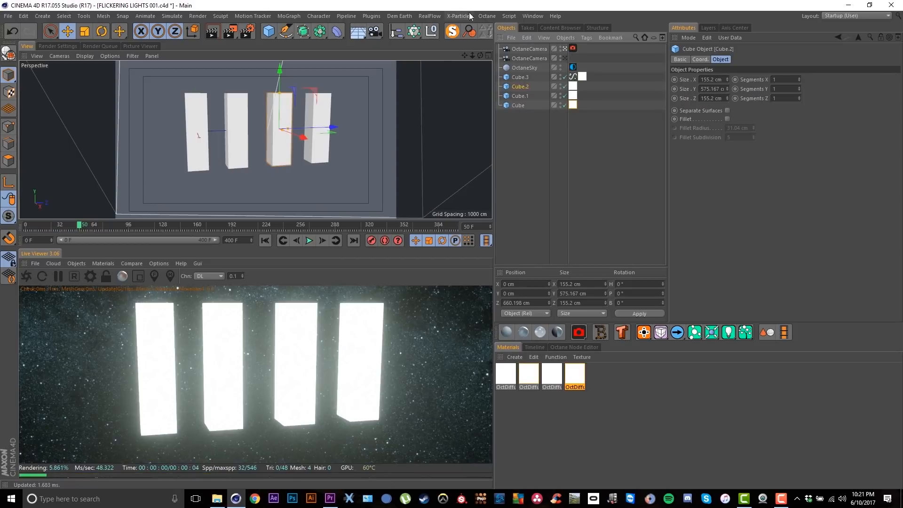
{"action": "left_click", "coordinate": [509, 16]}
{"action": "mouse_move", "coordinate": [514, 30]}
{"action": "mouse_move", "coordinate": [628, 65]}
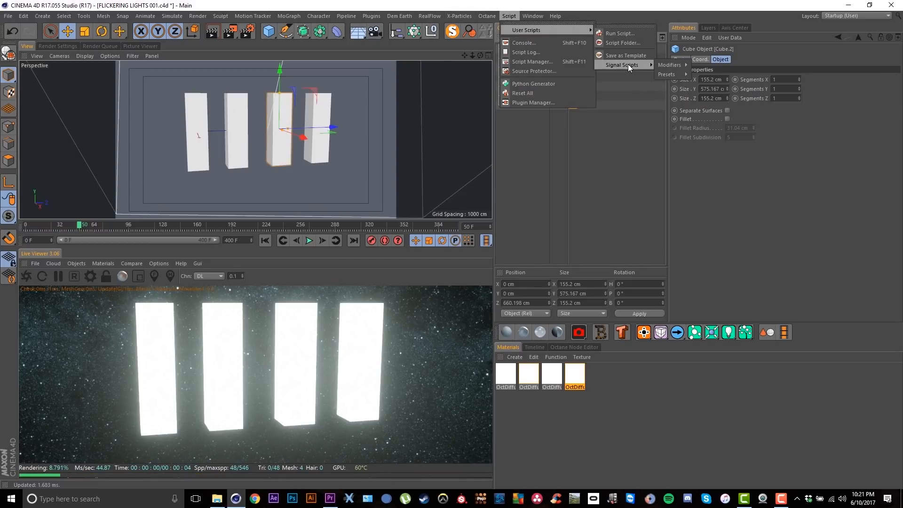
{"action": "mouse_move", "coordinate": [685, 74]}
{"action": "left_click", "coordinate": [707, 85]}
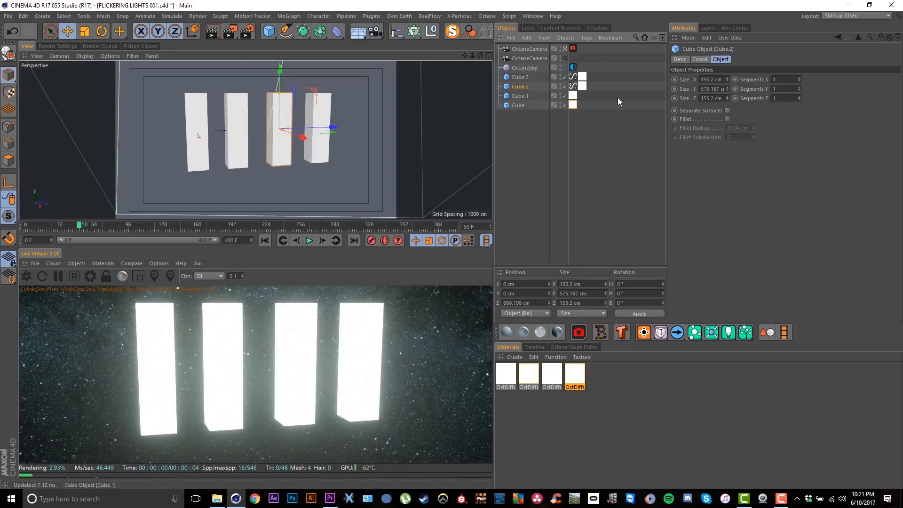
{"action": "left_click_drag", "start_coordinate": [574, 86], "coordinate": [582, 104], "text": "ctrl"}
Step: Link the blackbody emission Power of Cube.2's OctDiffuse.1 material to Cube.2's Signal tag
{"action": "left_click", "coordinate": [572, 77]}
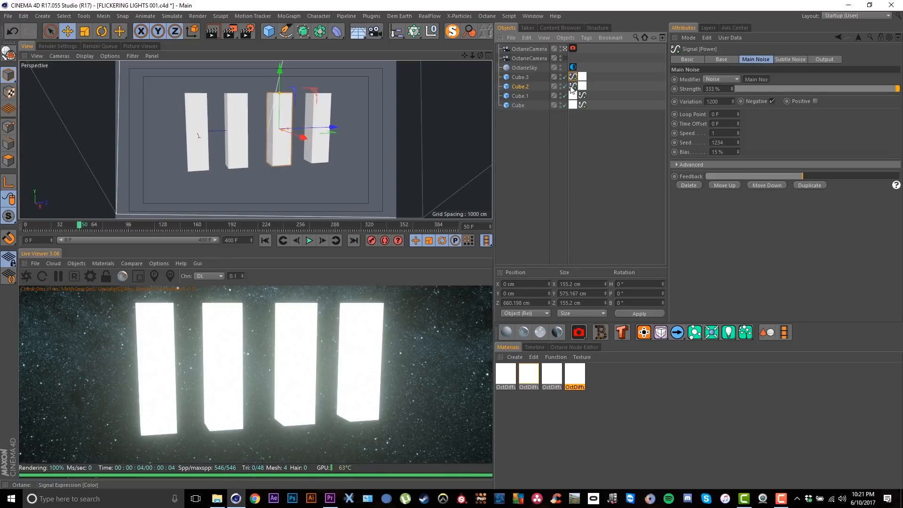
{"action": "left_click", "coordinate": [571, 87]}
{"action": "left_click", "coordinate": [573, 78]}
{"action": "left_click", "coordinate": [573, 86]}
{"action": "left_click", "coordinate": [582, 88]}
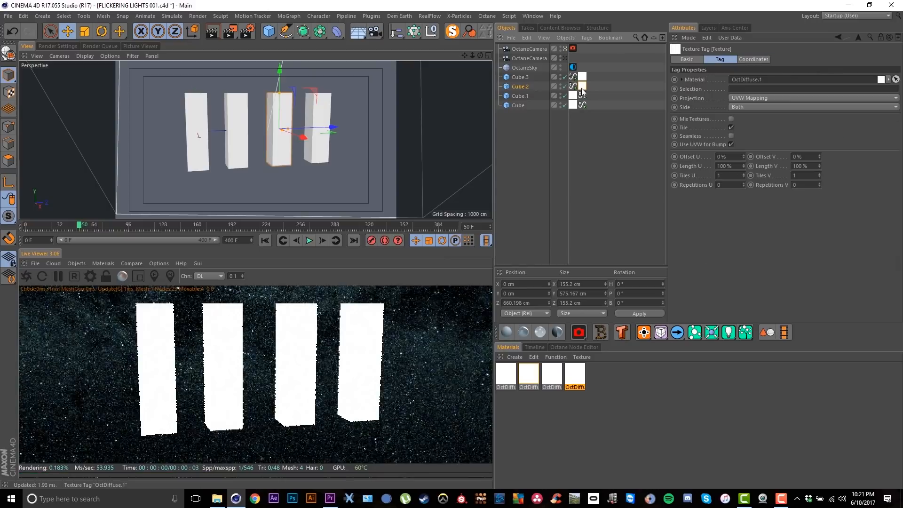
{"action": "double_click", "coordinate": [583, 89]}
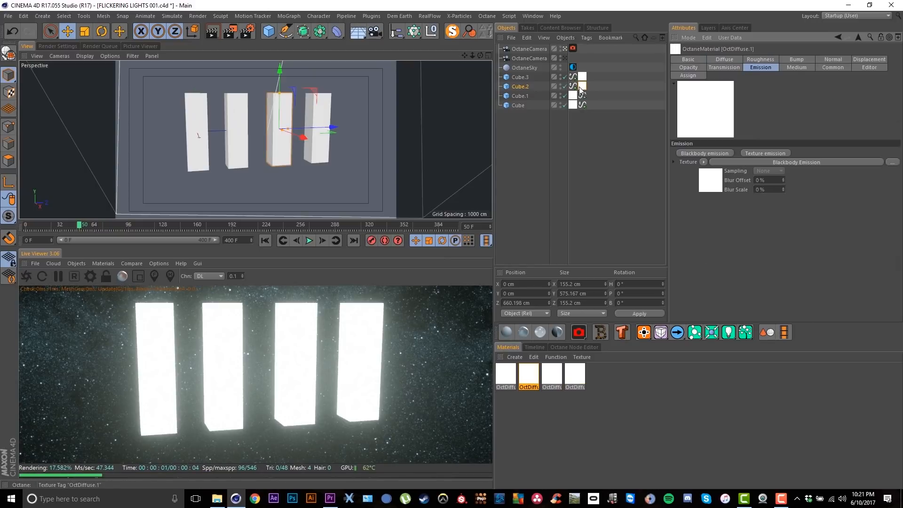
{"action": "left_click", "coordinate": [706, 183]}
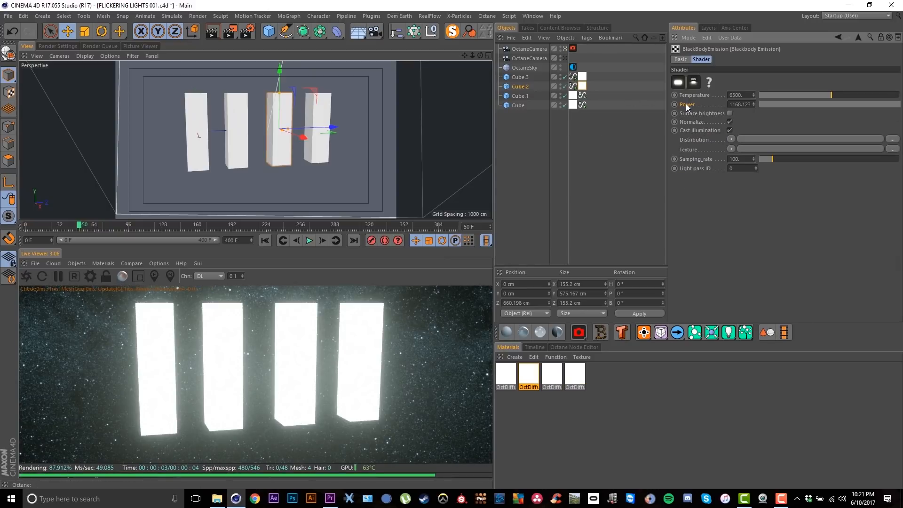
Step: Put the Signal tags before the material tags on Cube.1 and Cube, and link OctDiffuse.2's blackbody Power to Cube.1's Signal tag
{"action": "left_click_drag", "start_coordinate": [576, 87], "coordinate": [588, 104]}
{"action": "left_click", "coordinate": [582, 97]}
{"action": "left_click", "coordinate": [573, 96]}
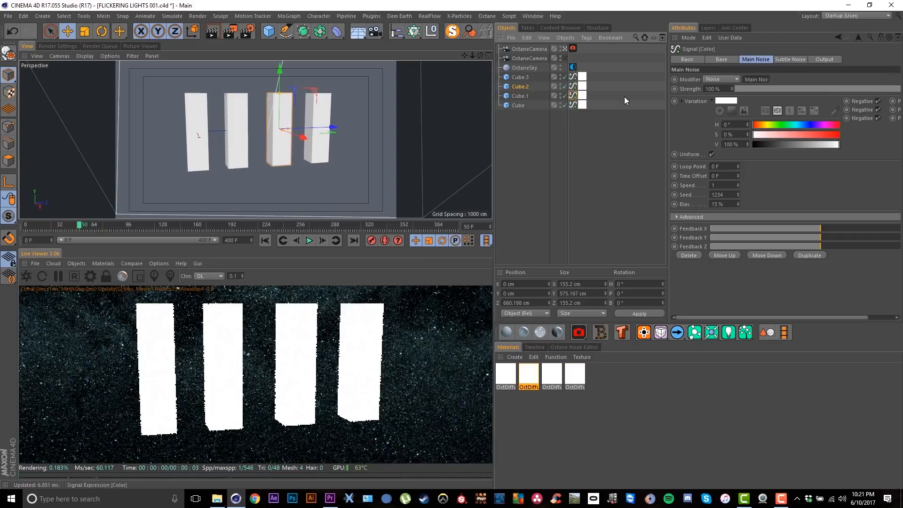
{"action": "left_click", "coordinate": [582, 95]}
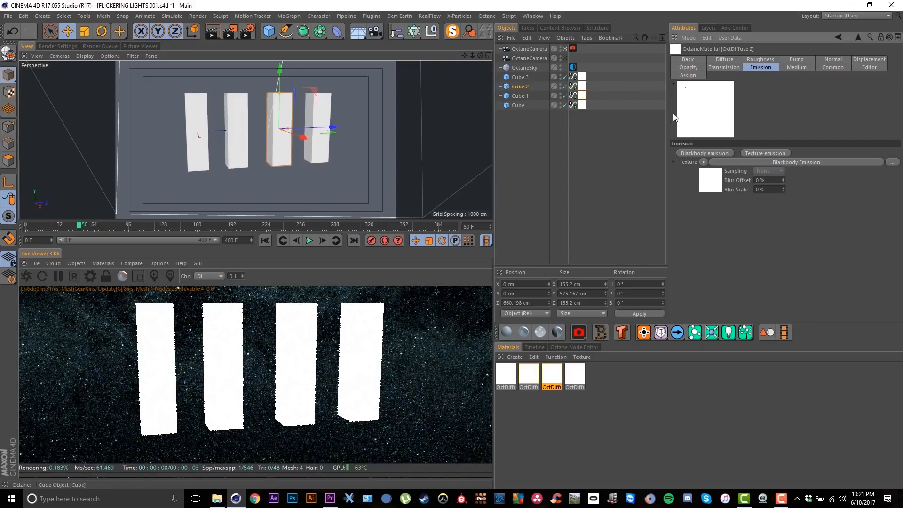
{"action": "left_click", "coordinate": [707, 185]}
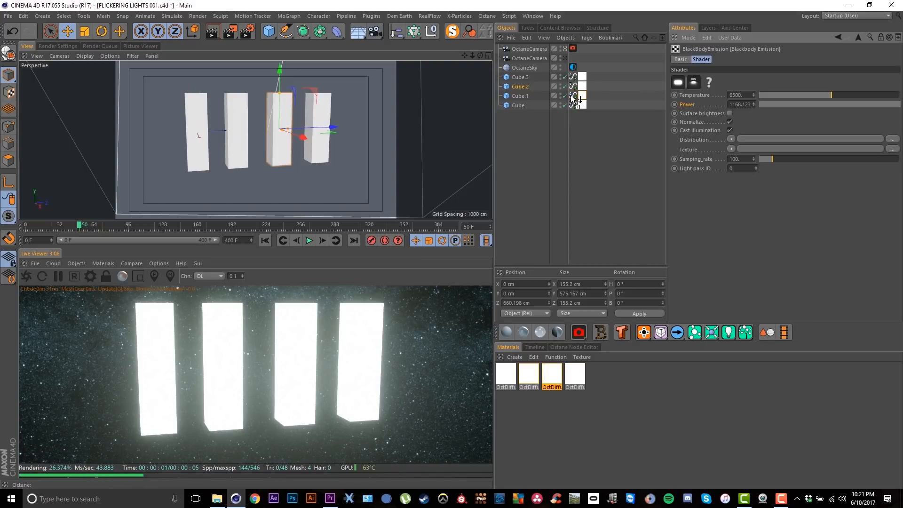
Step: Link OctDiffuse.3's blackbody Power to Cube's Signal tag and play the animation to preview all four lights
{"action": "left_click", "coordinate": [583, 105]}
{"action": "left_click", "coordinate": [710, 184]}
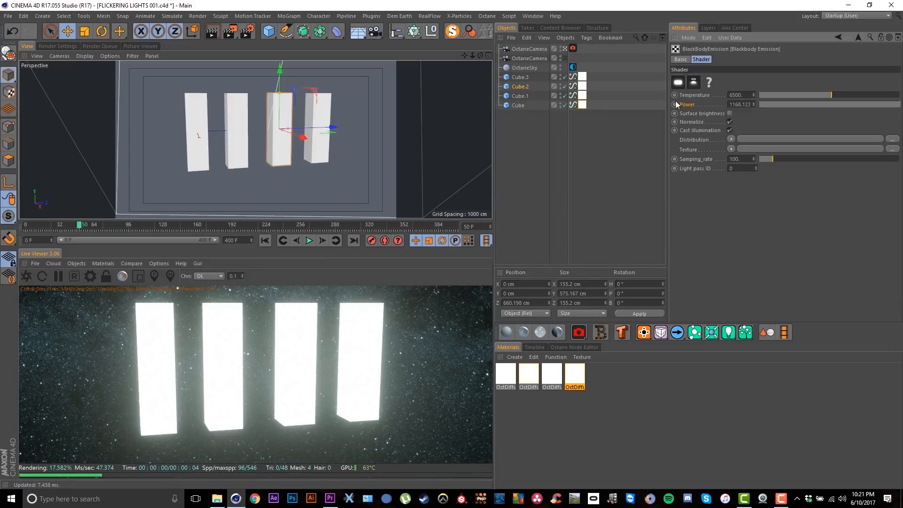
{"action": "left_click_drag", "start_coordinate": [689, 109], "coordinate": [572, 105]}
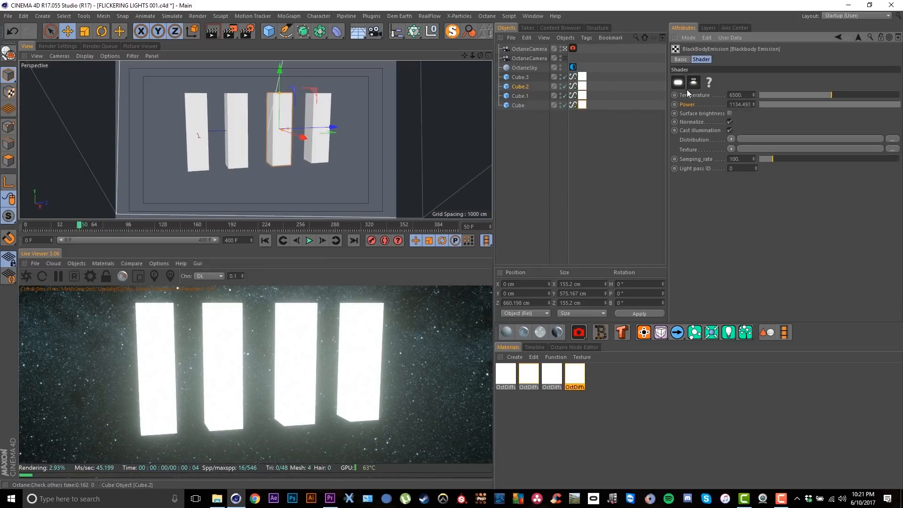
{"action": "key", "text": "F8"}
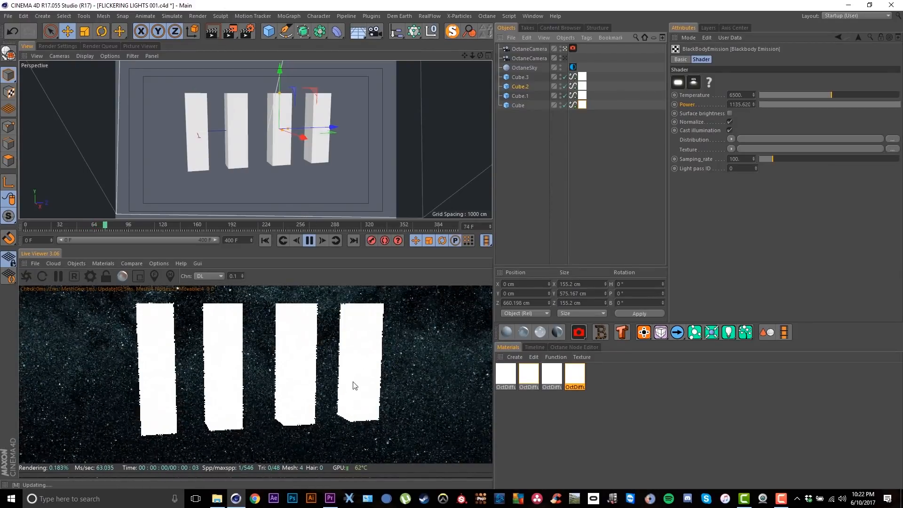
{"action": "key", "text": "F8"}
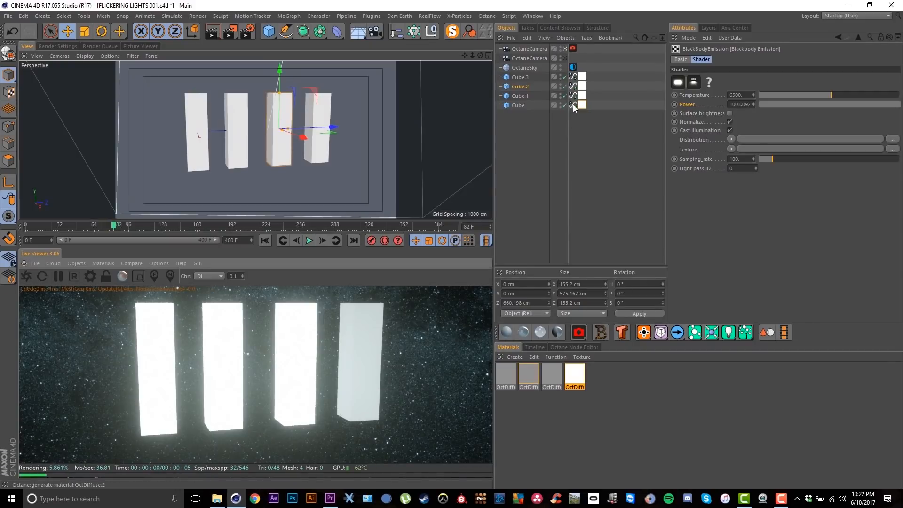
Step: Set the Main Noise strength to 333% and variation to 1200 on the Signal tags of Cube.2, Cube.1 and Cube
{"action": "left_click", "coordinate": [574, 77]}
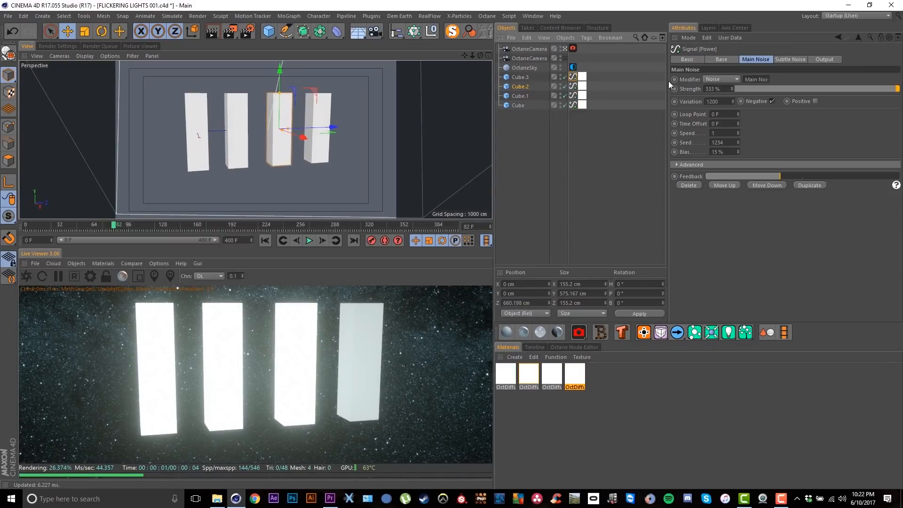
{"action": "left_click", "coordinate": [575, 87]}
{"action": "left_click", "coordinate": [573, 97], "text": "shift"}
{"action": "left_click", "coordinate": [571, 108], "text": "shift"}
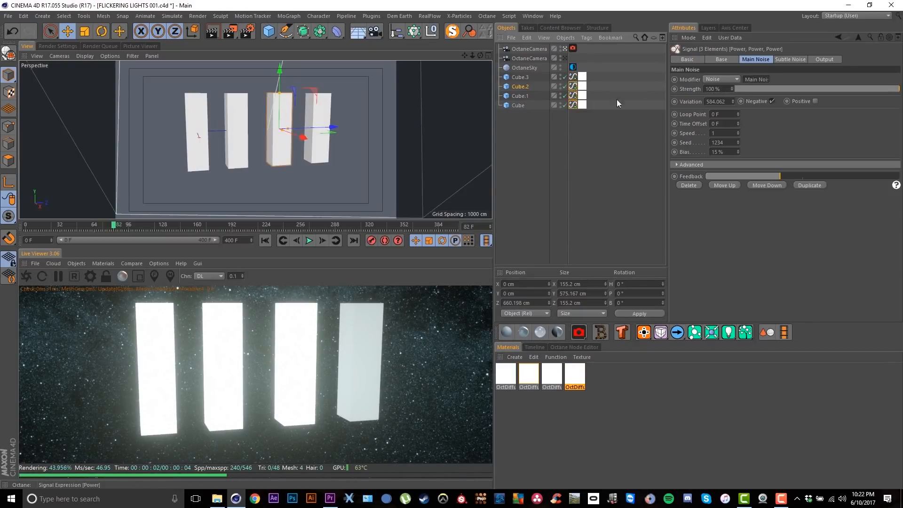
{"action": "double_click", "coordinate": [713, 89]}
{"action": "type", "text": "333"}
{"action": "key", "text": "Return"}
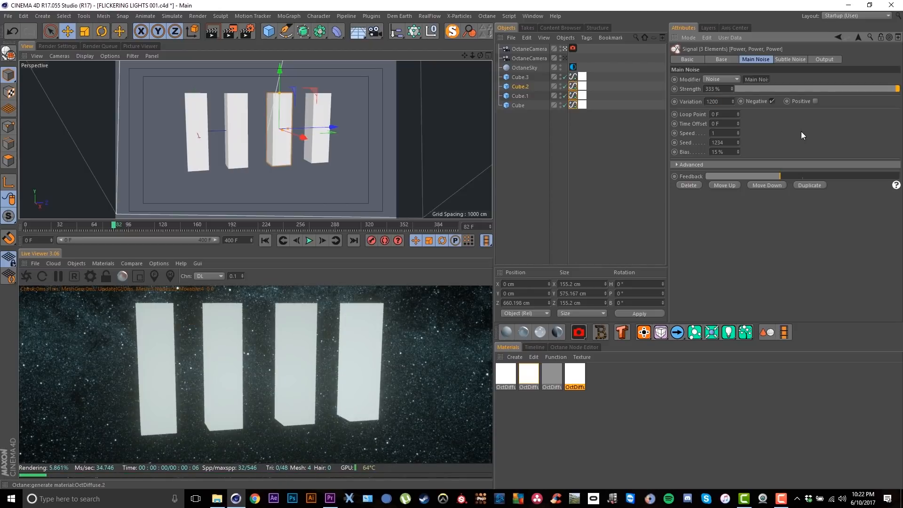
Step: Set the same three Signal tags' Subtle Noise strength to 33% and play the animation to preview the flicker
{"action": "left_click", "coordinate": [789, 55]}
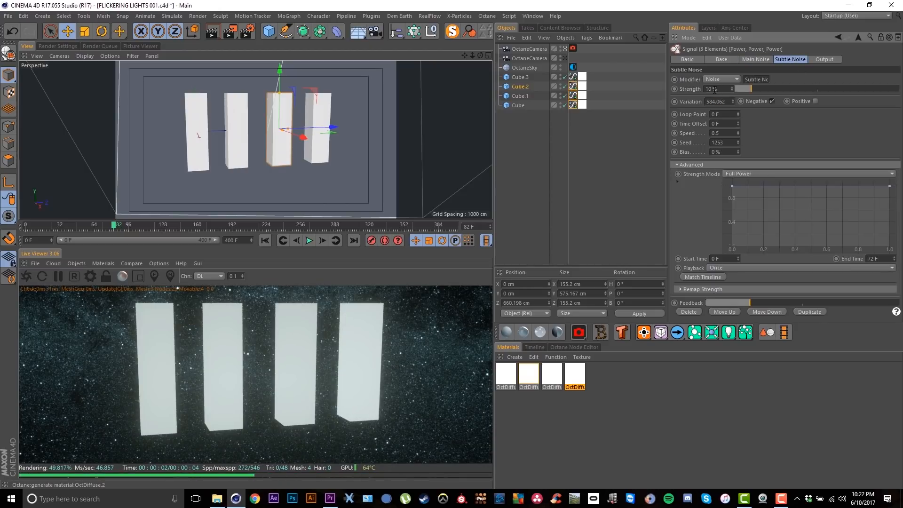
{"action": "type", "text": "33"}
{"action": "key", "text": "Return"}
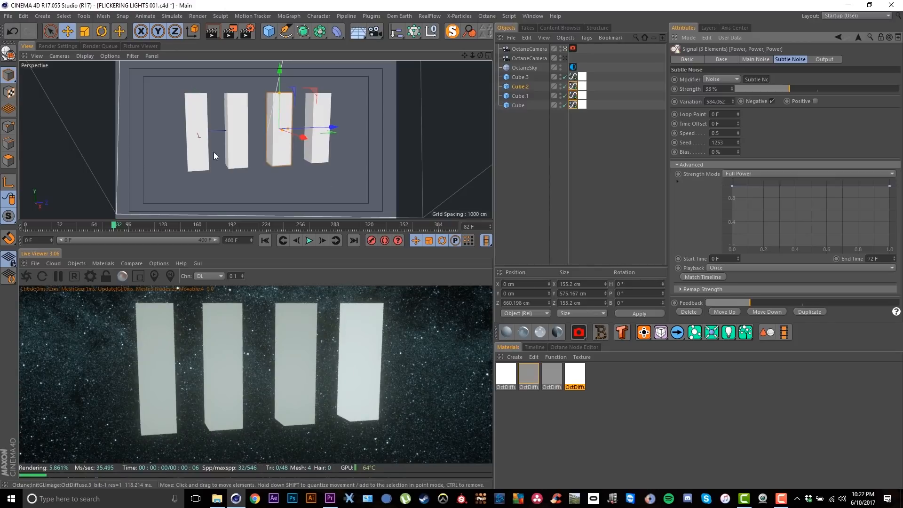
{"action": "key", "text": "F8"}
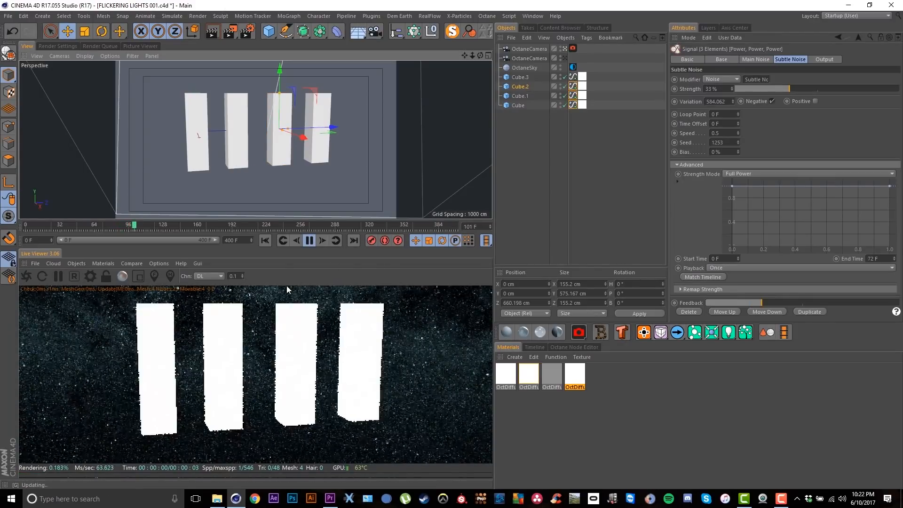
{"action": "key", "text": "F8"}
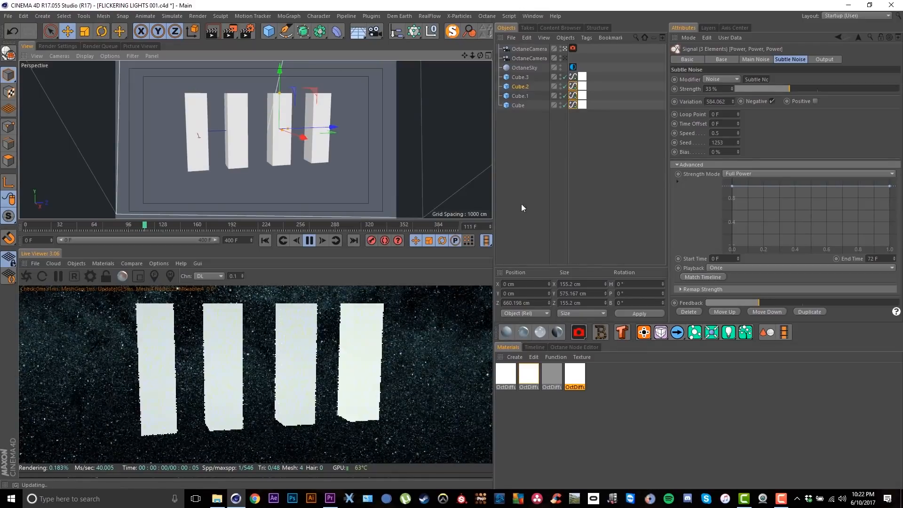
Step: Give all four cubes' Signal tags different Subtle Noise seeds, counting up from 0 to 3 with the num expression
{"action": "left_click", "coordinate": [521, 167]}
{"action": "left_click", "coordinate": [573, 105]}
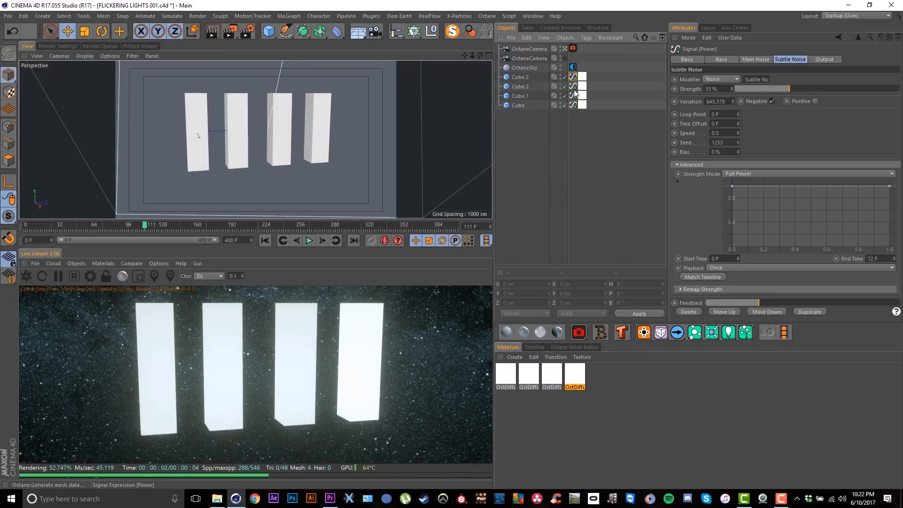
{"action": "left_click", "coordinate": [574, 104], "text": "shift"}
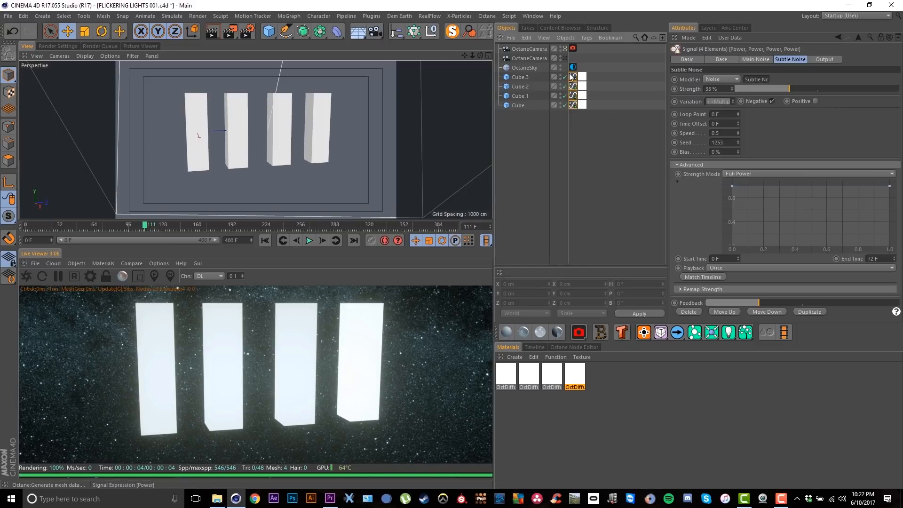
{"action": "left_click", "coordinate": [723, 141]}
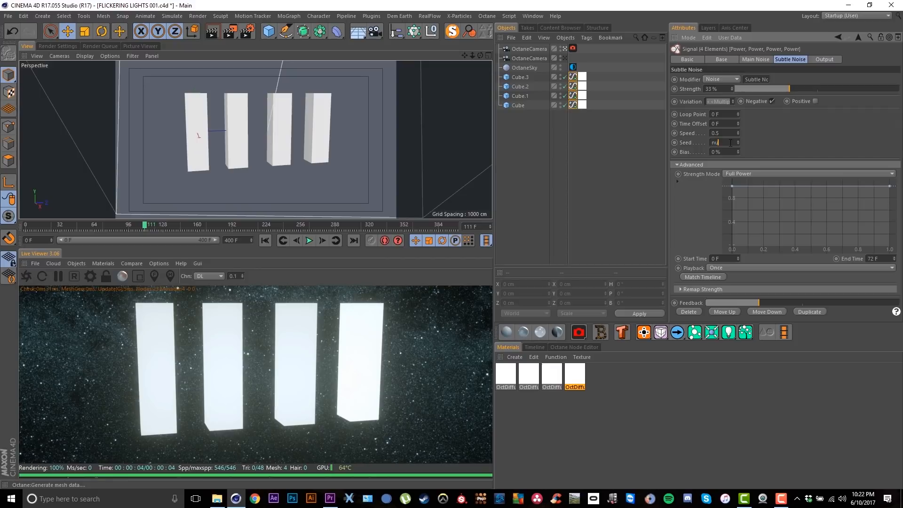
{"action": "key", "text": "Return"}
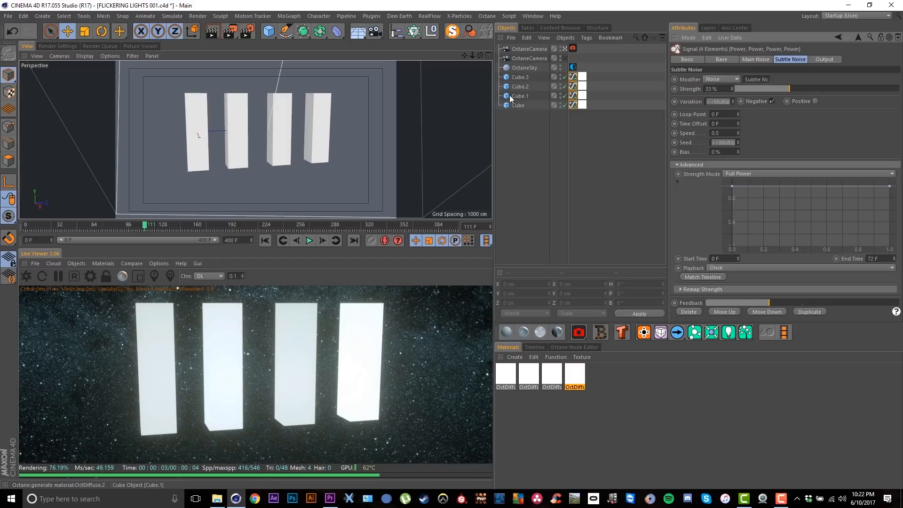
Step: Check the Subtle Noise seed on each cube's Signal tag and play the animation to compare the flickering
{"action": "left_click", "coordinate": [564, 143]}
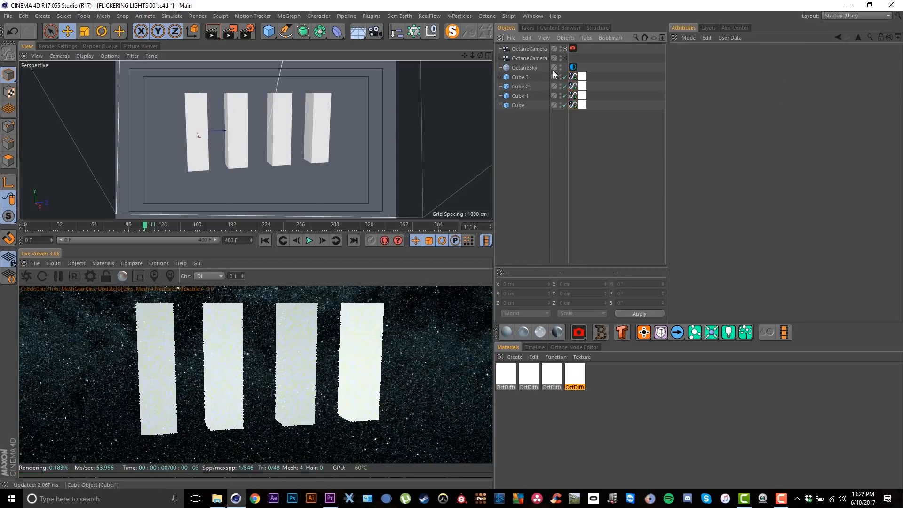
{"action": "left_click", "coordinate": [574, 81]}
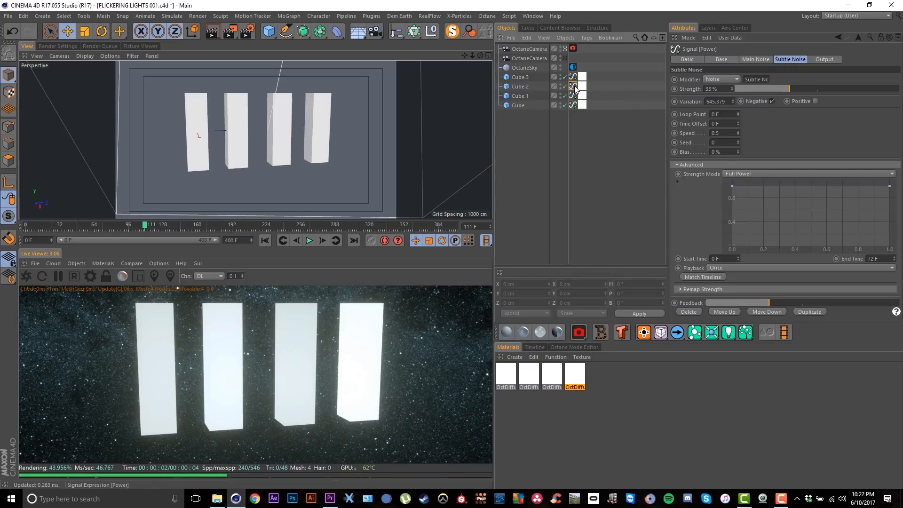
{"action": "left_click", "coordinate": [573, 96]}
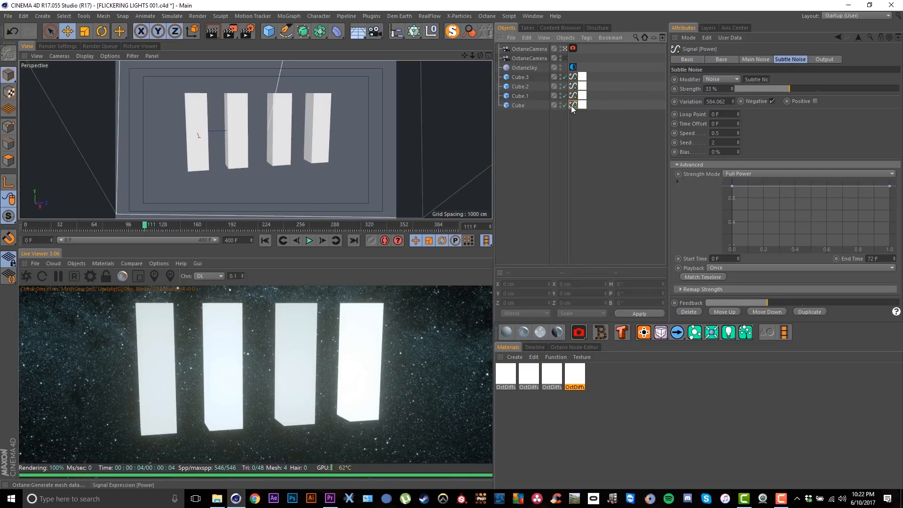
{"action": "left_click", "coordinate": [573, 105]}
{"action": "key", "text": "F8"}
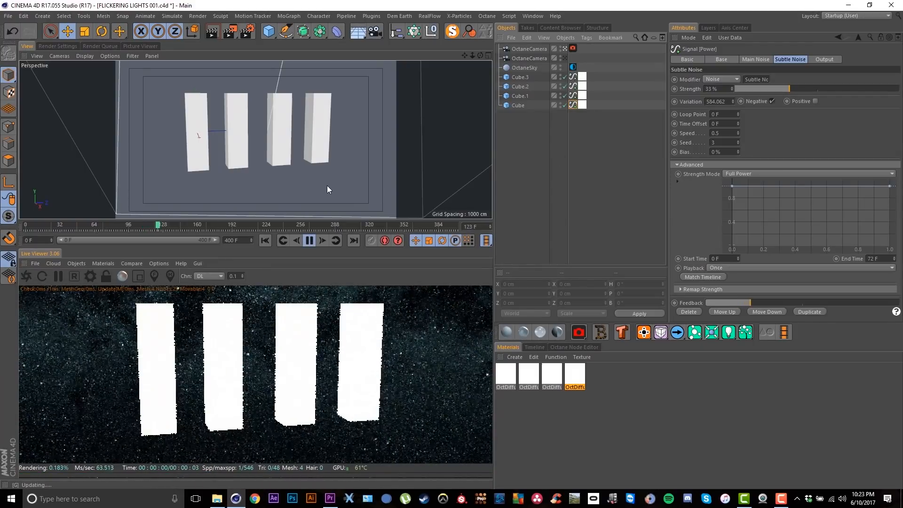
{"action": "key", "text": "F8"}
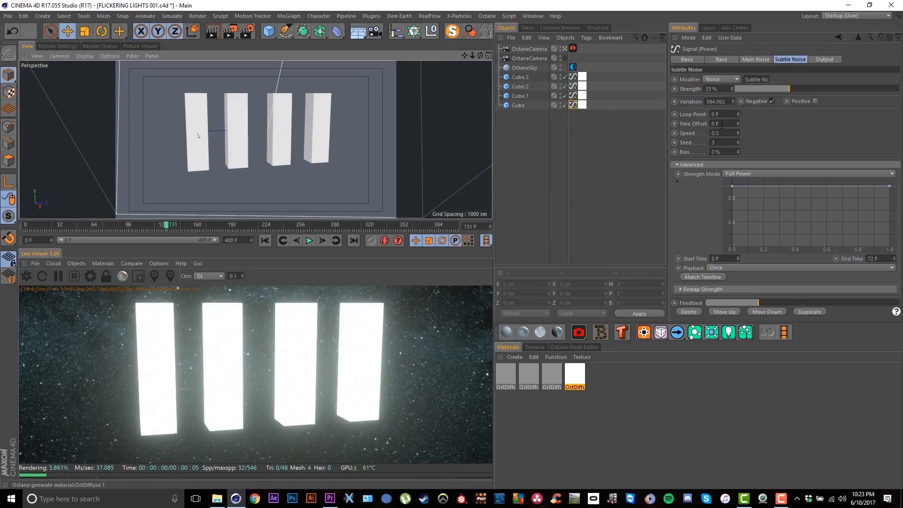
Step: Give all four cubes' Signal tags different Main Noise seeds with the num expression and play the animation to preview the flicker
{"action": "left_click", "coordinate": [574, 79]}
{"action": "left_click", "coordinate": [574, 105], "text": "shift"}
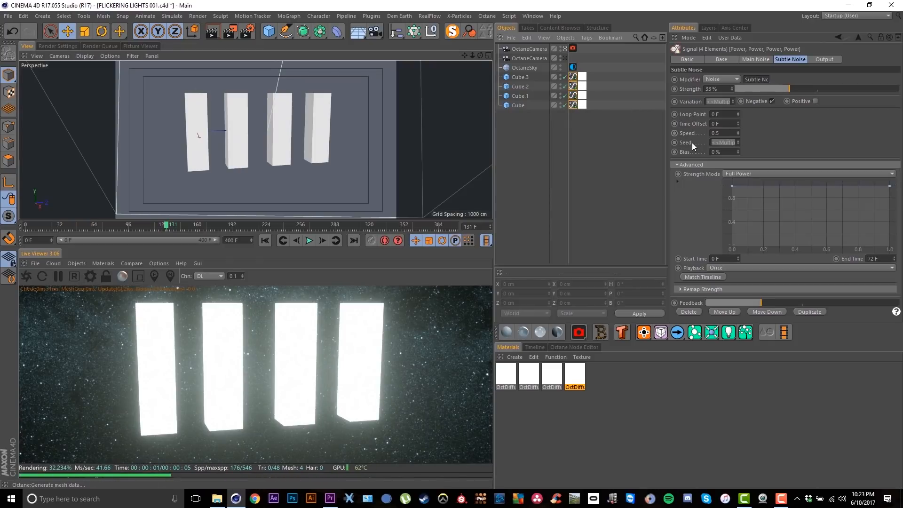
{"action": "left_click", "coordinate": [755, 59]}
{"action": "left_click", "coordinate": [728, 143]}
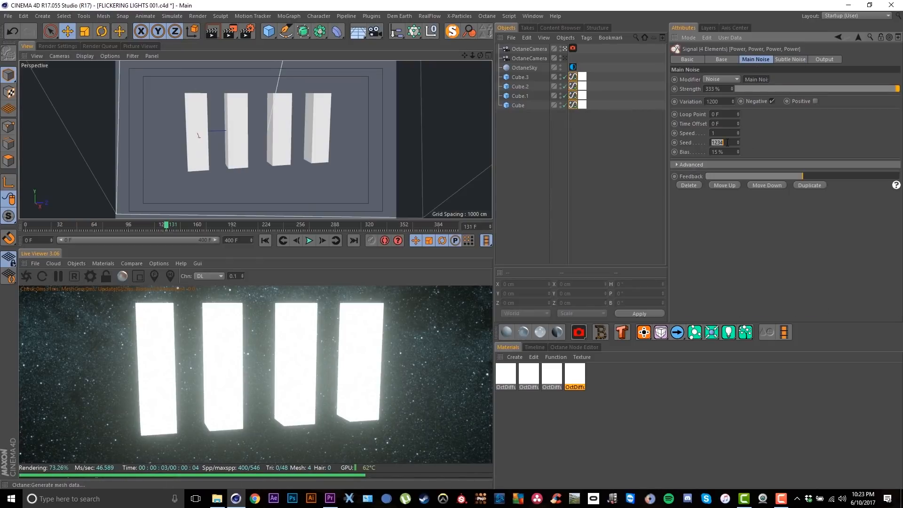
{"action": "type", "text": "num"}
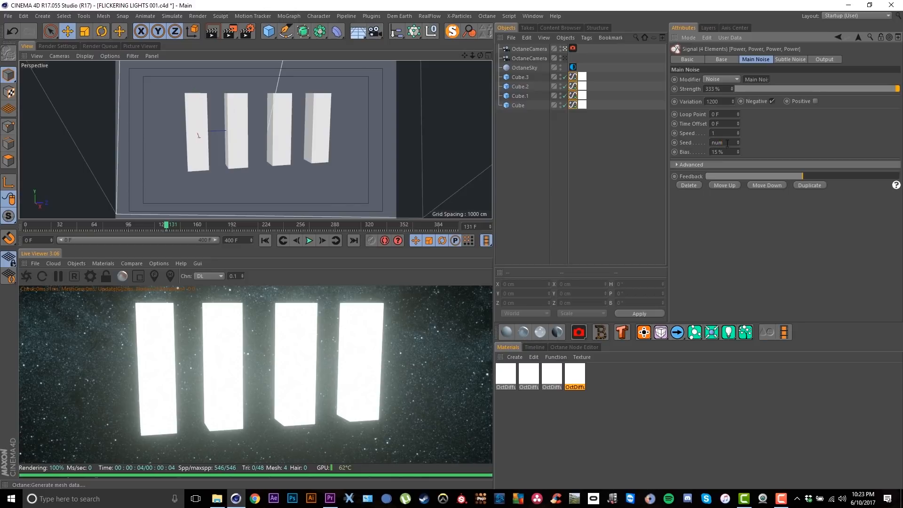
{"action": "key", "text": "Return"}
{"action": "left_click", "coordinate": [526, 146]}
{"action": "key", "text": "F8"}
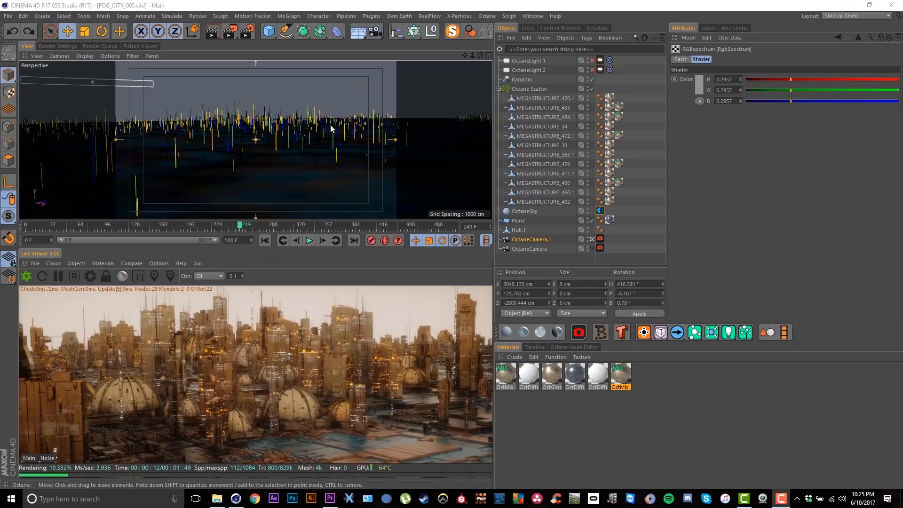
Step: In FOG_CITY_005.c4d, set the OctaneSky environment's RgbSpectrum colour to black and enable OctaneLight.1 and OctaneLight.2
{"action": "left_click", "coordinate": [600, 211]}
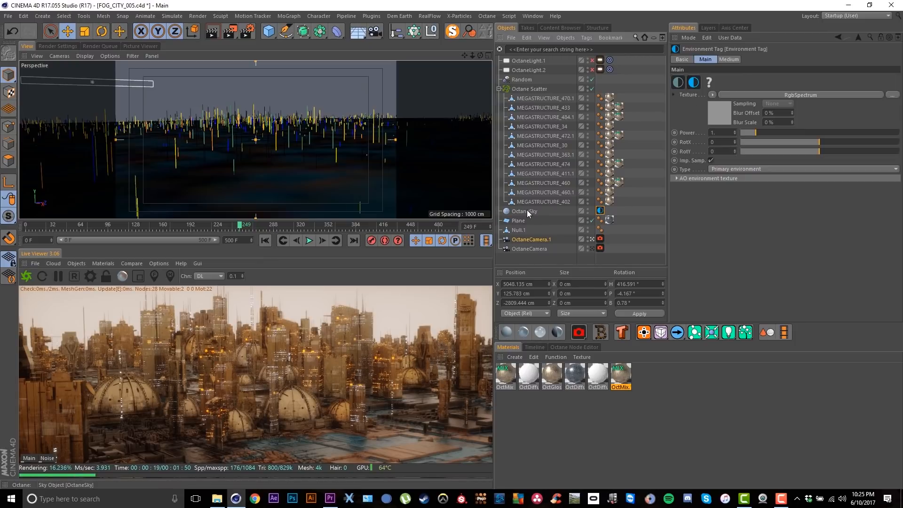
{"action": "left_click", "coordinate": [721, 115]}
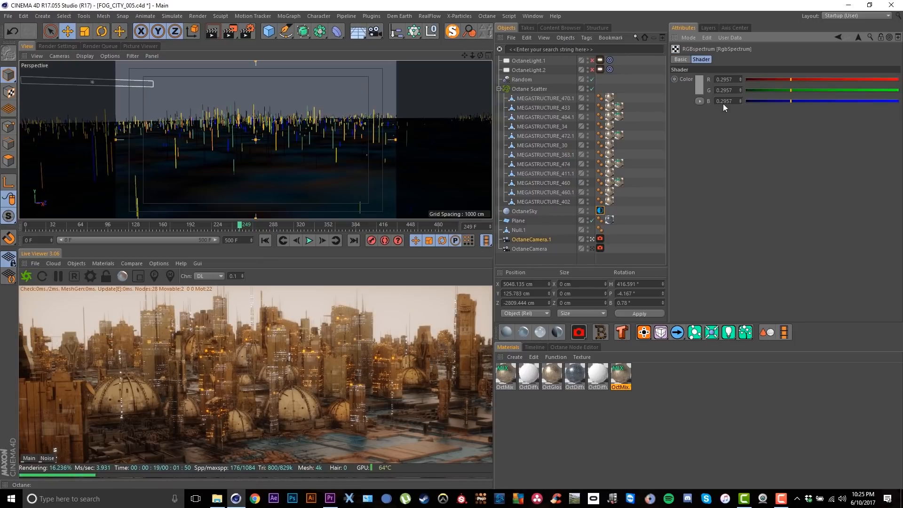
{"action": "left_click", "coordinate": [701, 91]}
{"action": "left_click", "coordinate": [679, 121]}
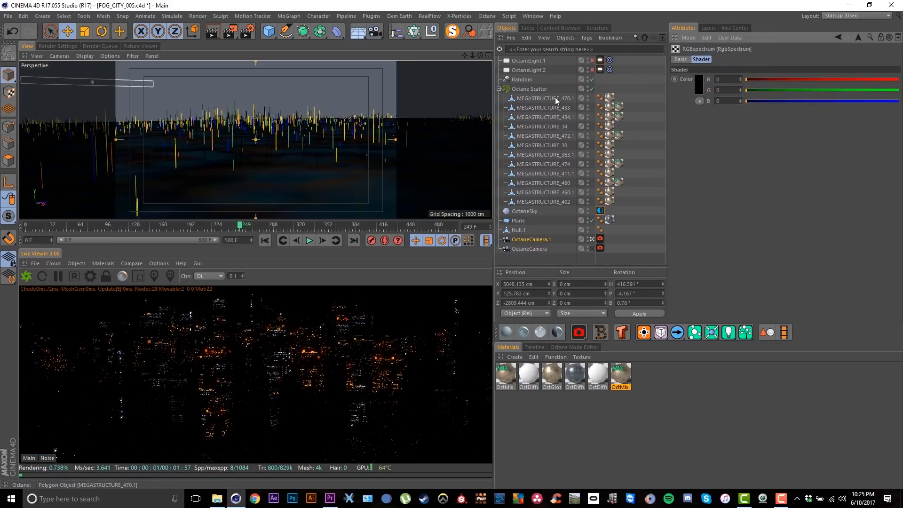
{"action": "left_click", "coordinate": [592, 60]}
{"action": "left_click", "coordinate": [592, 69]}
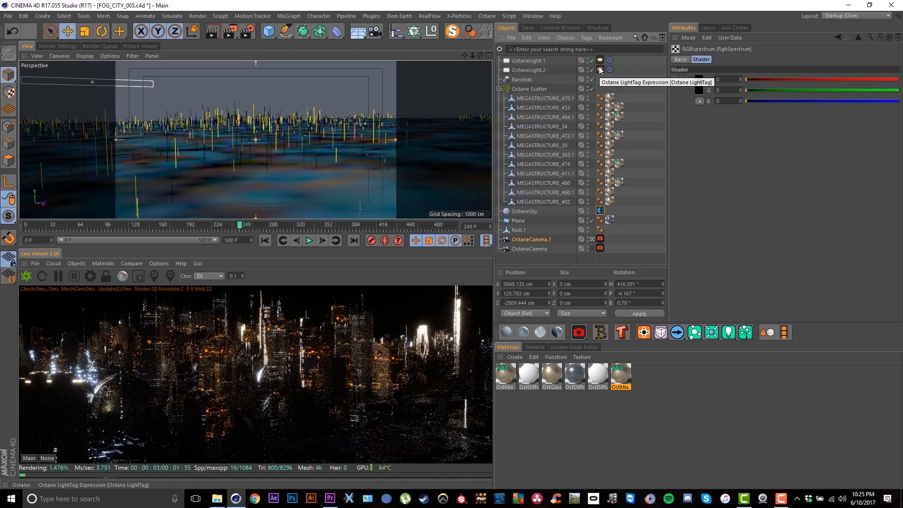
Step: Try a dark grey of about 0.022 for the sky's RgbSpectrum colour, and set it back to black
{"action": "left_click", "coordinate": [700, 86]}
{"action": "left_click_drag", "start_coordinate": [679, 106], "coordinate": [689, 107]}
{"action": "left_click", "coordinate": [684, 121]}
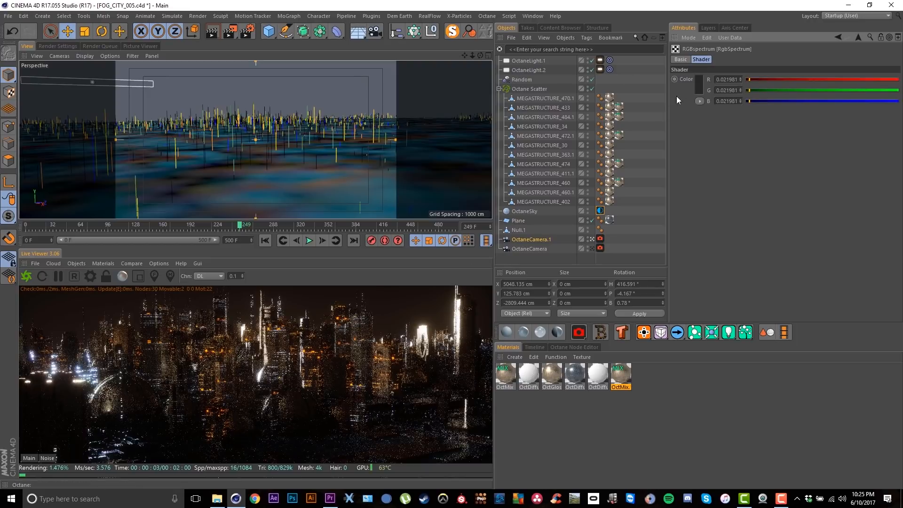
{"action": "left_click", "coordinate": [698, 87]}
{"action": "left_click_drag", "start_coordinate": [707, 105], "coordinate": [665, 103]}
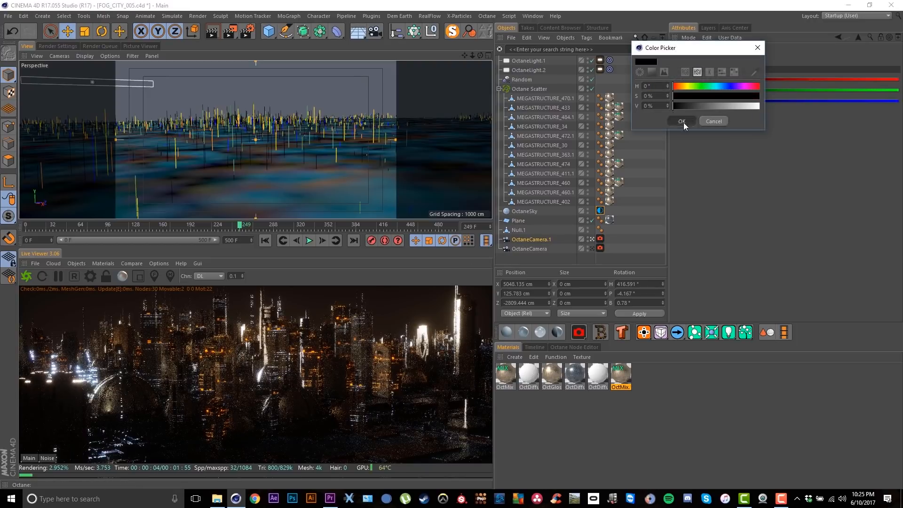
{"action": "left_click", "coordinate": [682, 121]}
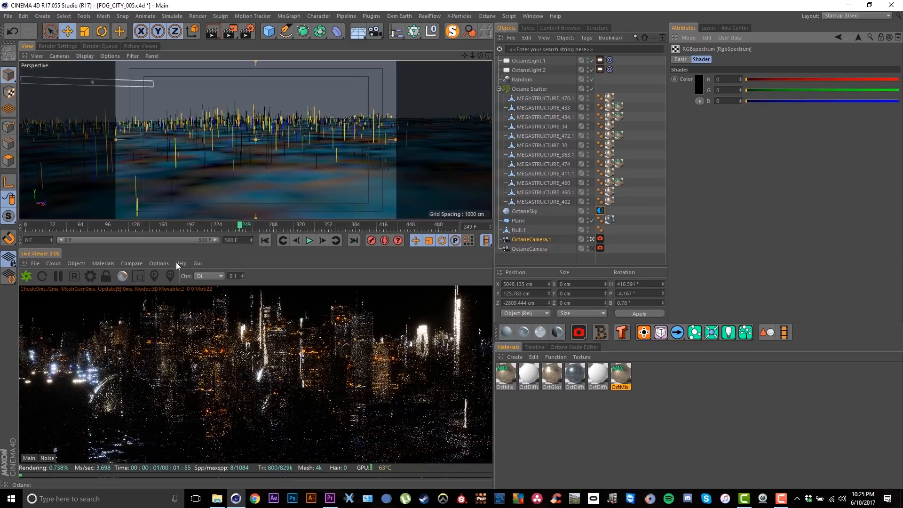
Step: Set the sky's RgbSpectrum colour to a dark grey of 0.033105 and compare it with the black-sky render in a split view
{"action": "left_click", "coordinate": [138, 280]}
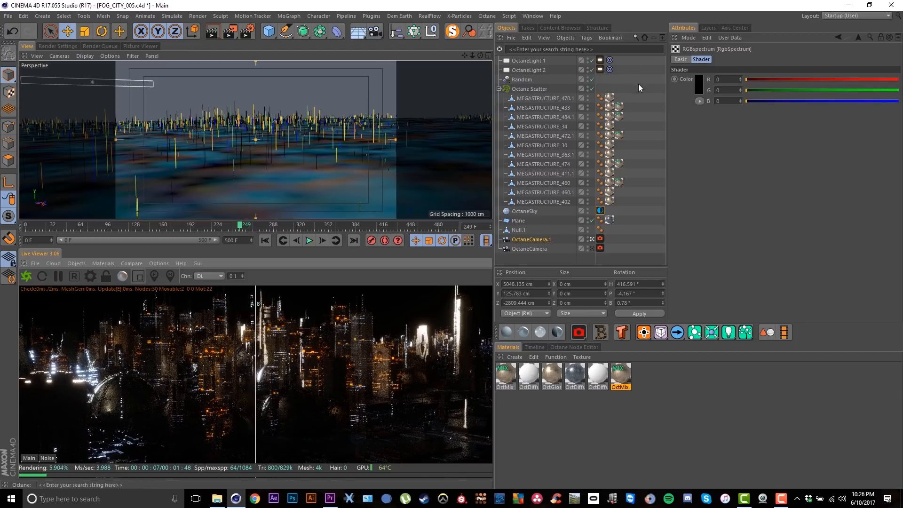
{"action": "left_click", "coordinate": [698, 89]}
{"action": "left_click_drag", "start_coordinate": [681, 103], "coordinate": [689, 103]}
{"action": "left_click", "coordinate": [681, 117]}
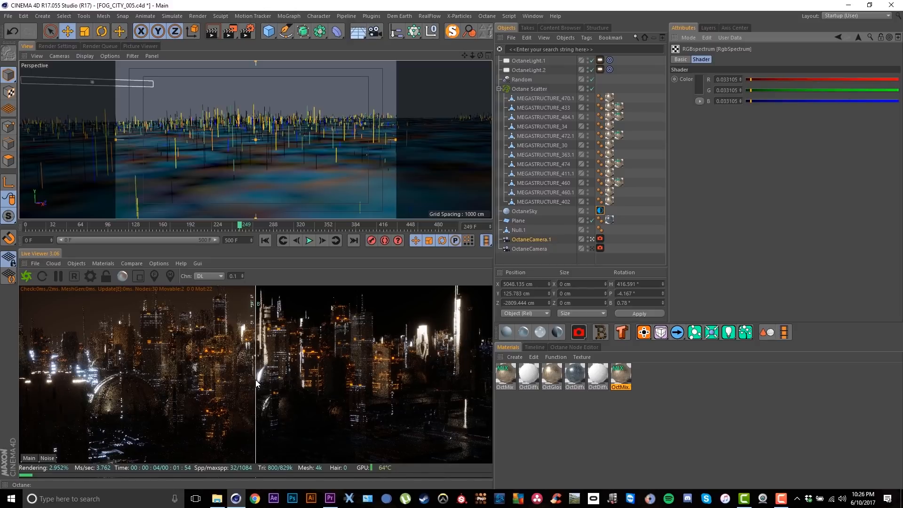
{"action": "left_click_drag", "start_coordinate": [257, 383], "coordinate": [450, 357]}
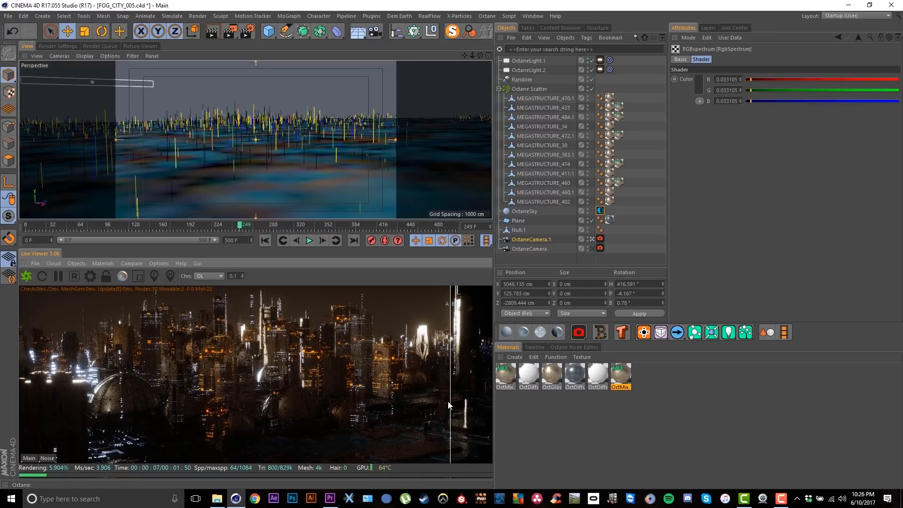
{"action": "left_click_drag", "start_coordinate": [451, 329], "coordinate": [477, 308]}
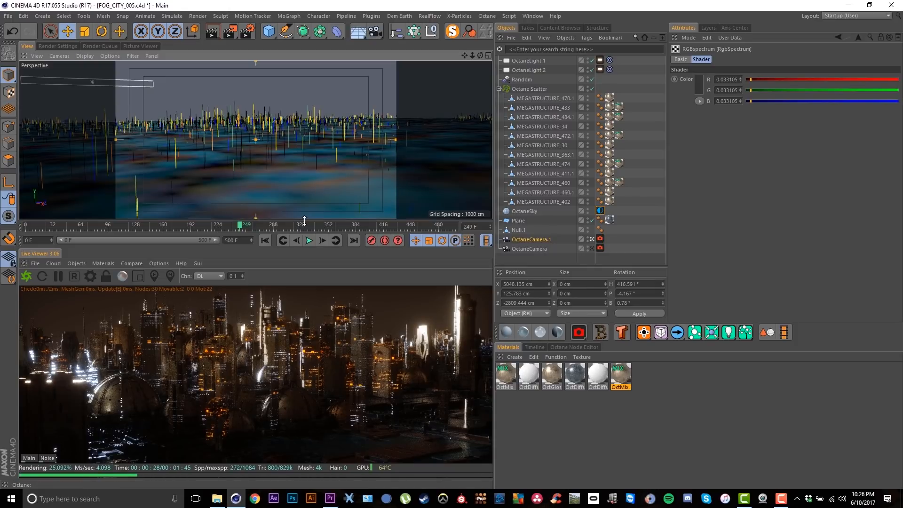
Step: Enlarge the live render, add fog to the OctaneSky environment tag, and lower its scattering medium density to 0.010398
{"action": "left_click_drag", "start_coordinate": [304, 221], "coordinate": [314, 169]}
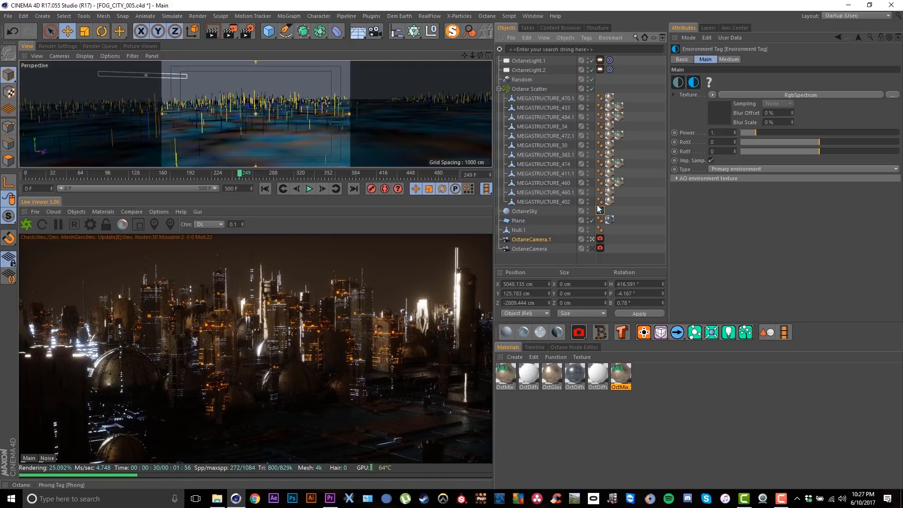
{"action": "left_click", "coordinate": [729, 59]}
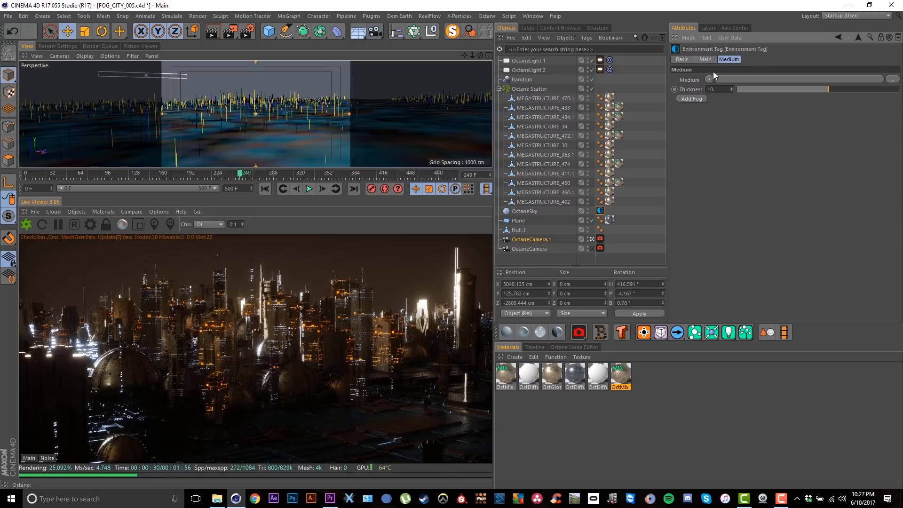
{"action": "left_click", "coordinate": [691, 100]}
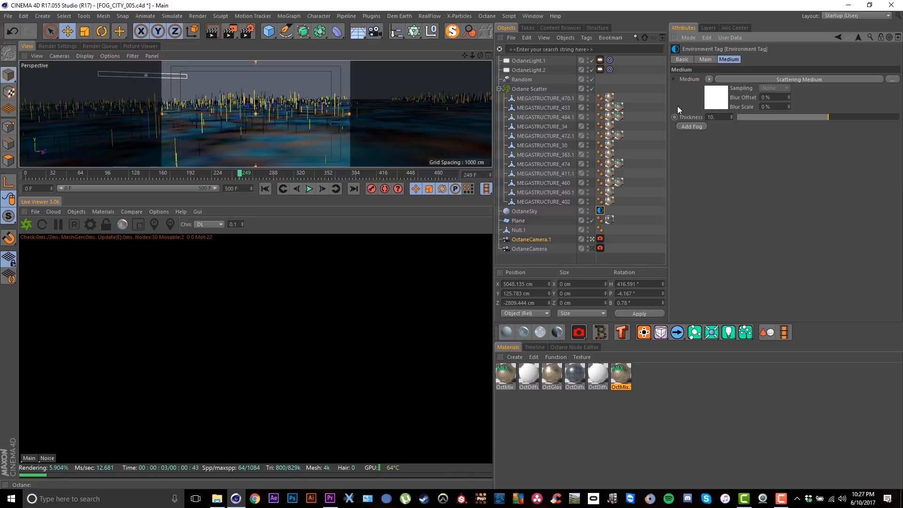
{"action": "left_click", "coordinate": [713, 101]}
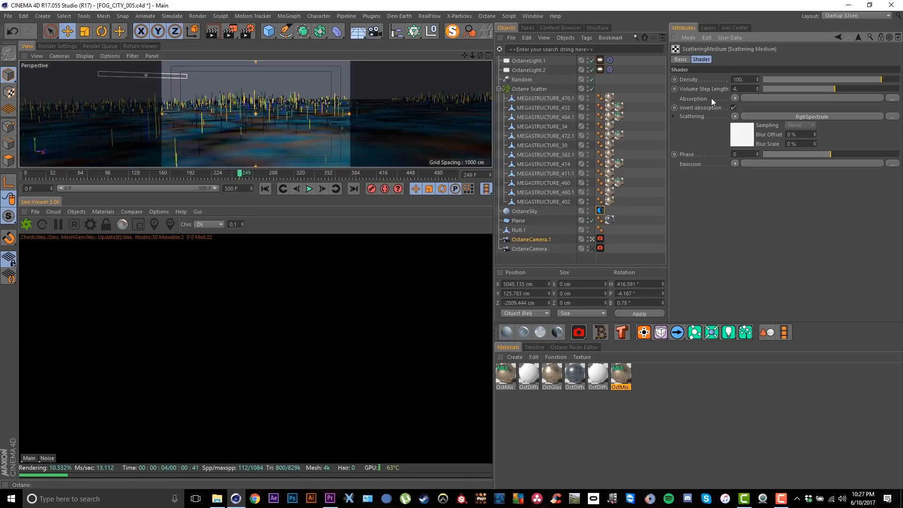
{"action": "left_click_drag", "start_coordinate": [888, 80], "coordinate": [831, 88]}
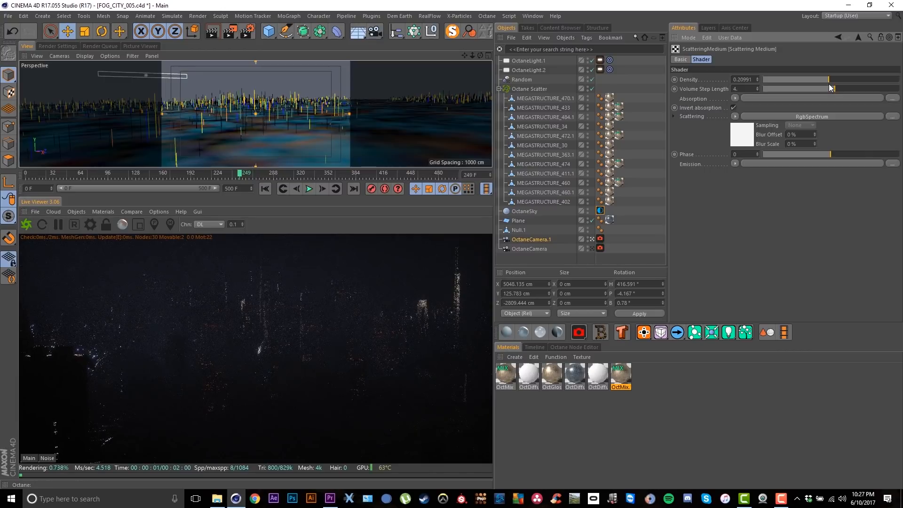
{"action": "left_click_drag", "start_coordinate": [828, 81], "coordinate": [803, 80]}
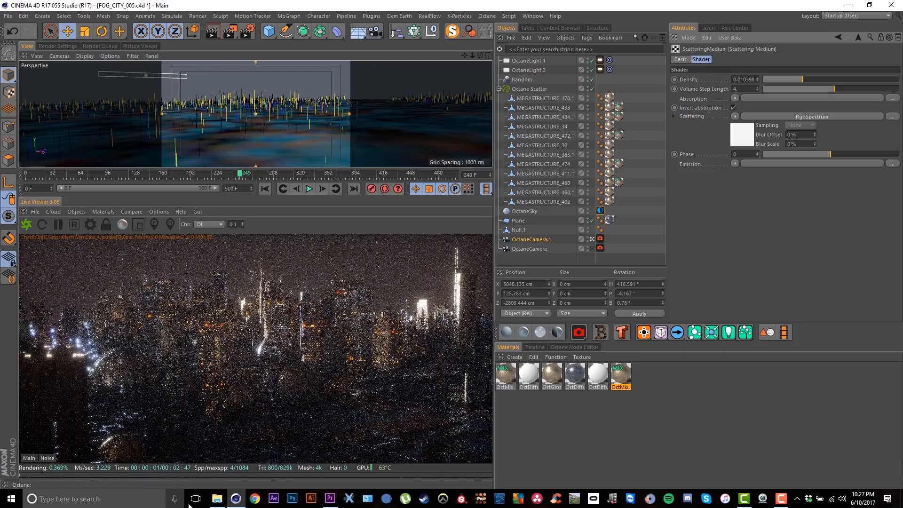
Step: Switch to Chrome and view the ending of the YouTube video "How to Project an Image With lights In octane and Cinema 4D"
{"action": "left_click", "coordinate": [254, 500]}
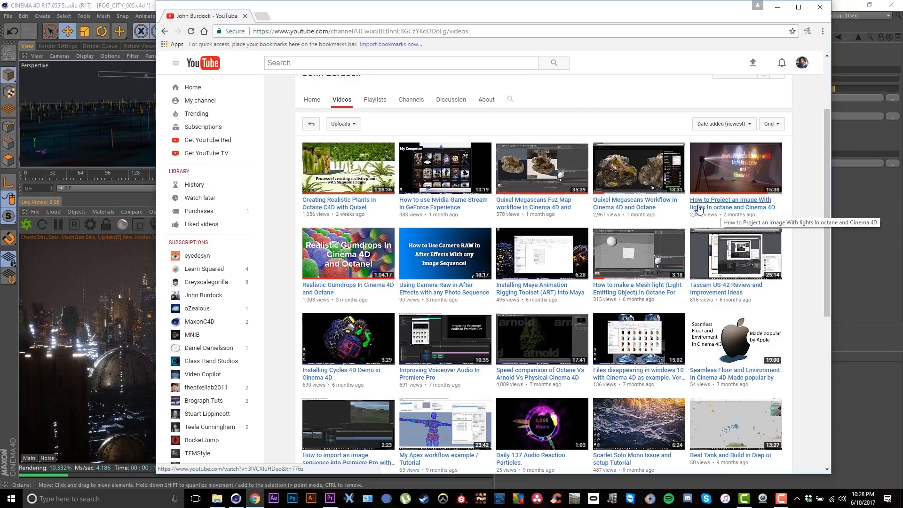
{"action": "left_click", "coordinate": [728, 208]}
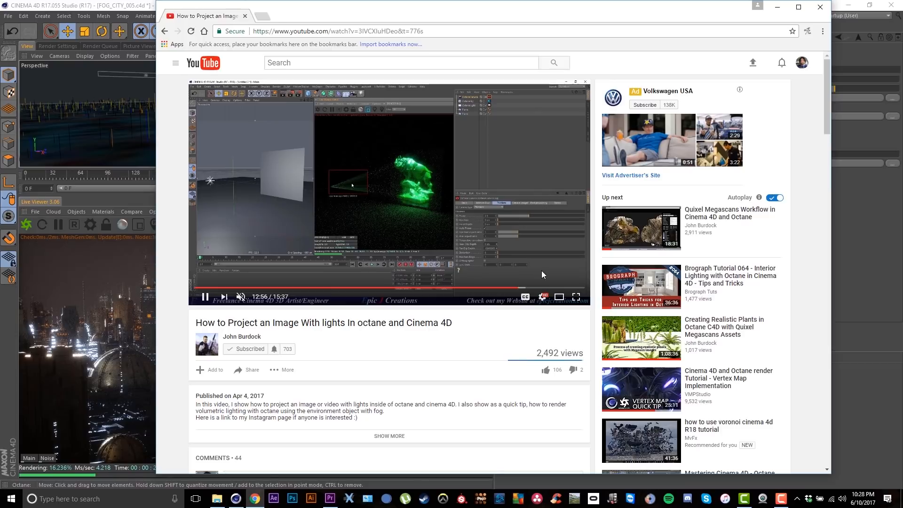
{"action": "left_click", "coordinate": [545, 287]}
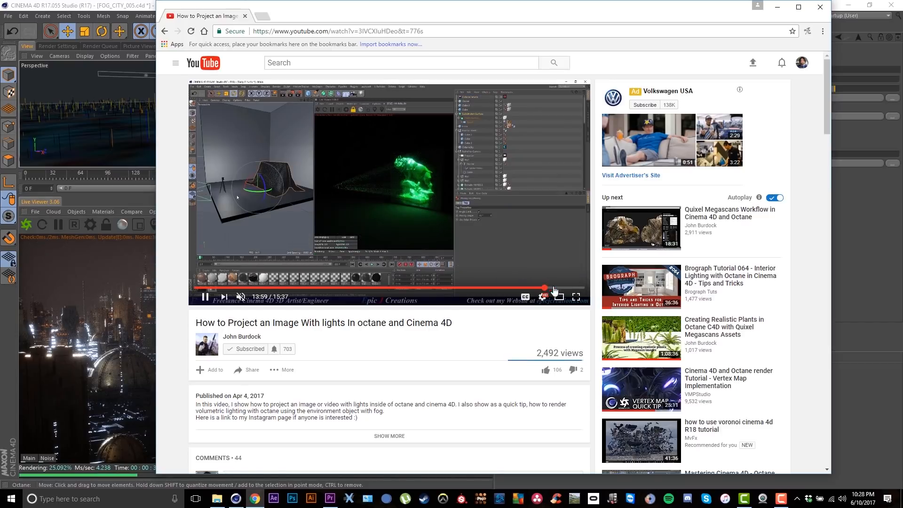
{"action": "left_click", "coordinate": [569, 288]}
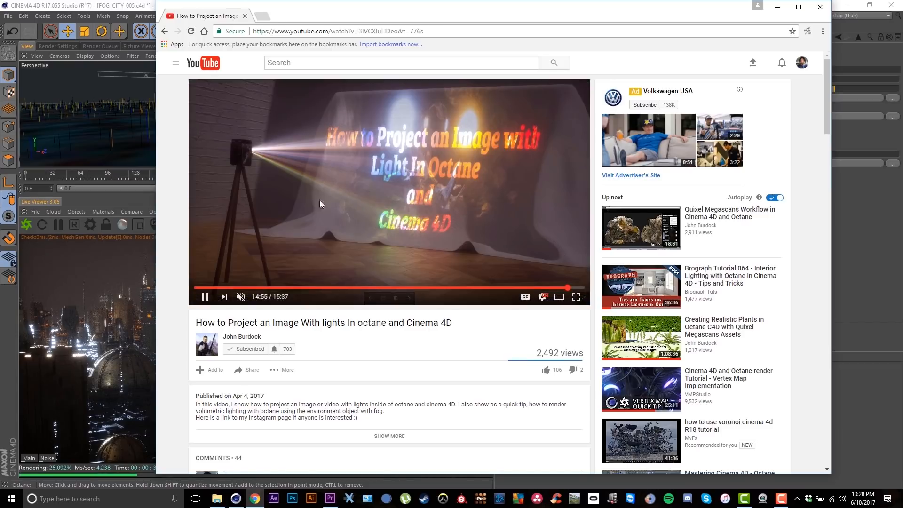
{"action": "left_click", "coordinate": [289, 165]}
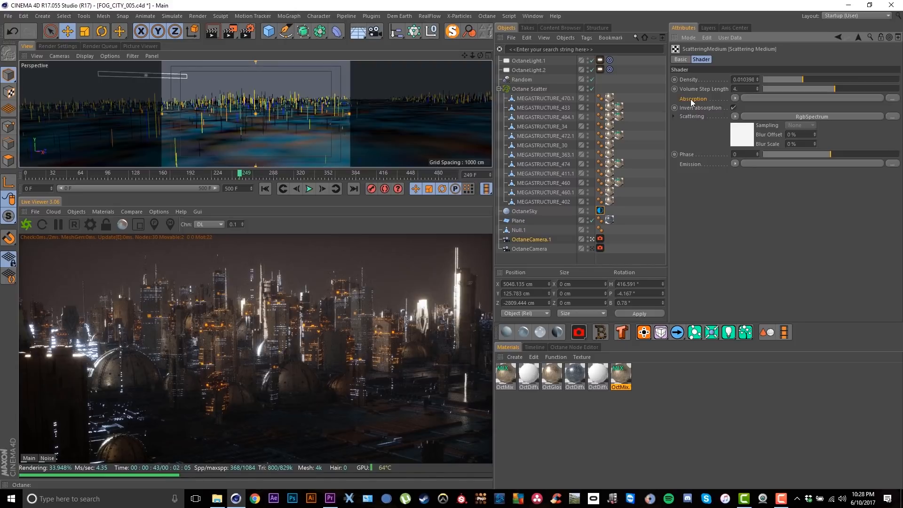
Step: Assign a FloatTexture to the scattering medium's absorption and copy that texture onto its scattering
{"action": "left_click", "coordinate": [735, 99]}
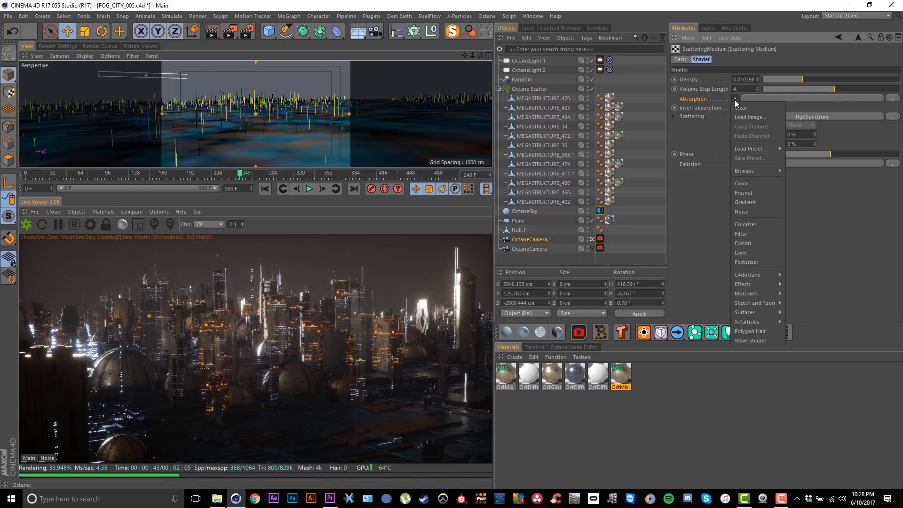
{"action": "mouse_move", "coordinate": [752, 274]}
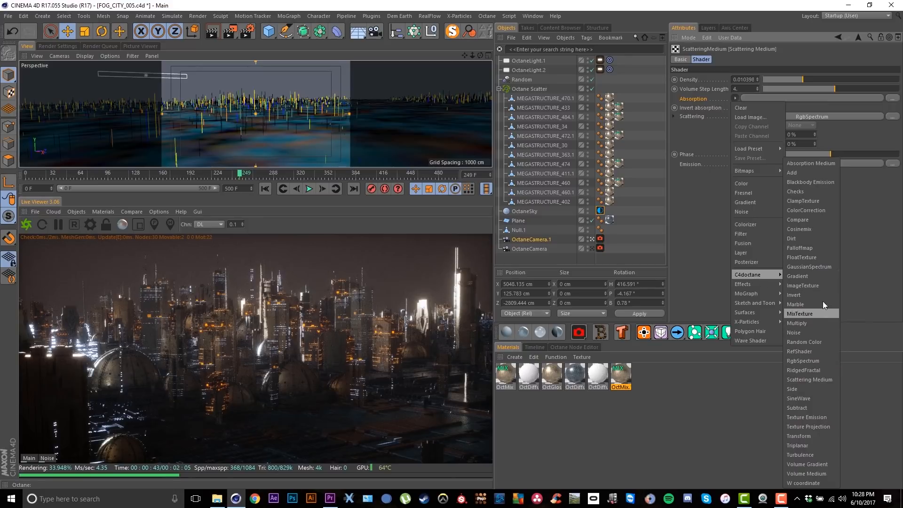
{"action": "left_click", "coordinate": [820, 258]}
{"action": "left_click", "coordinate": [740, 109]}
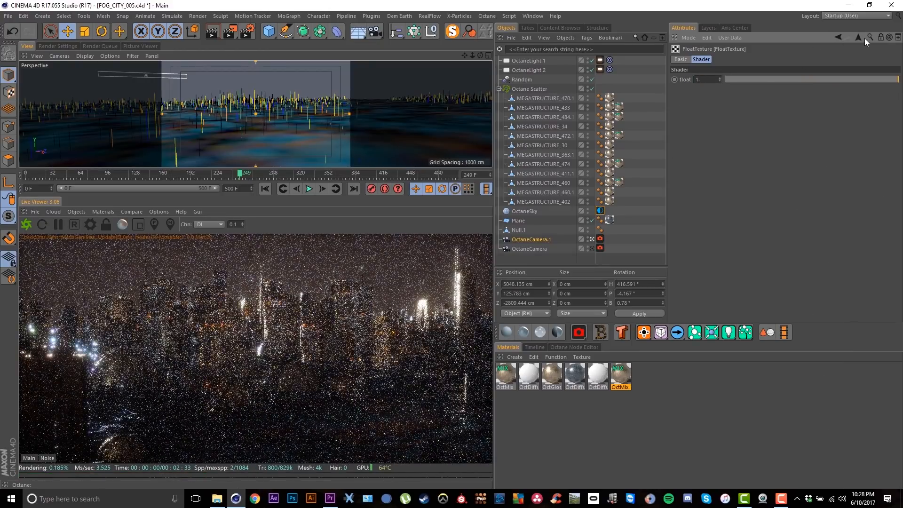
{"action": "left_click", "coordinate": [859, 37]}
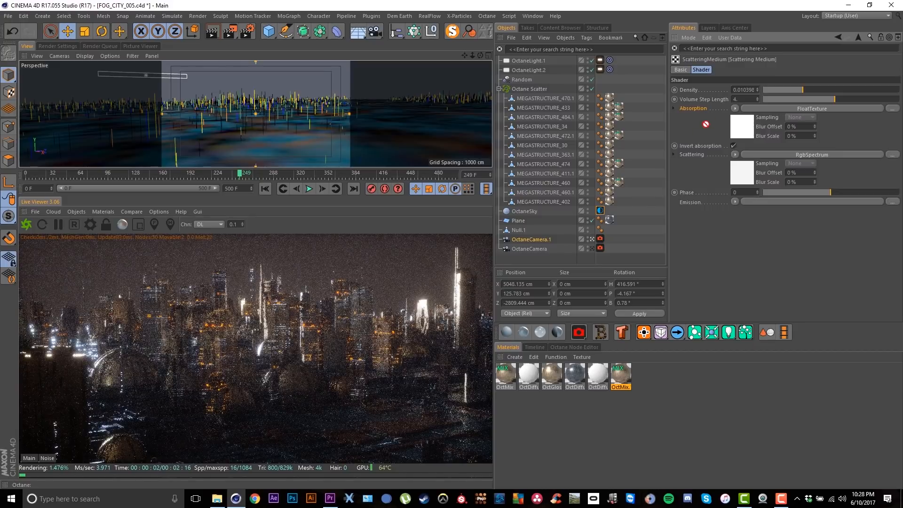
{"action": "left_click_drag", "start_coordinate": [747, 179], "coordinate": [748, 178]}
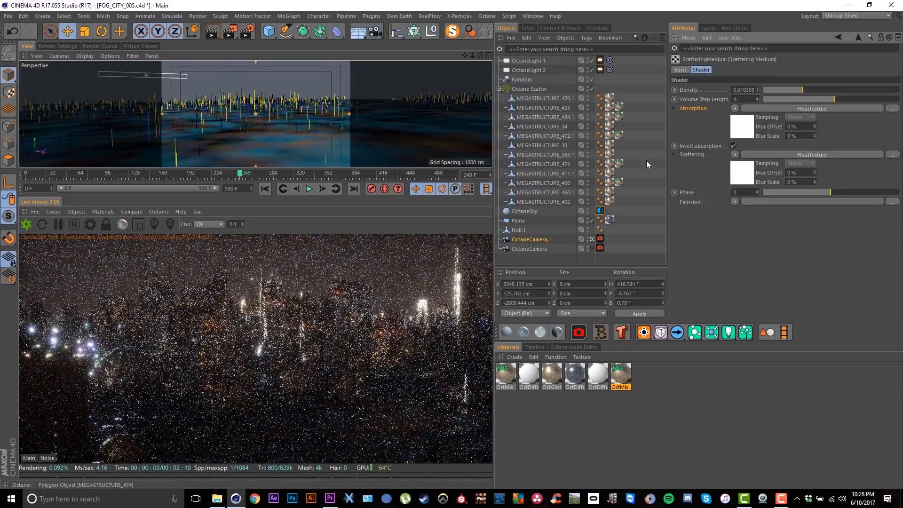
Step: Raise the fog medium's thickness on the OctaneSky environment tag to 64.77815
{"action": "left_click", "coordinate": [858, 37]}
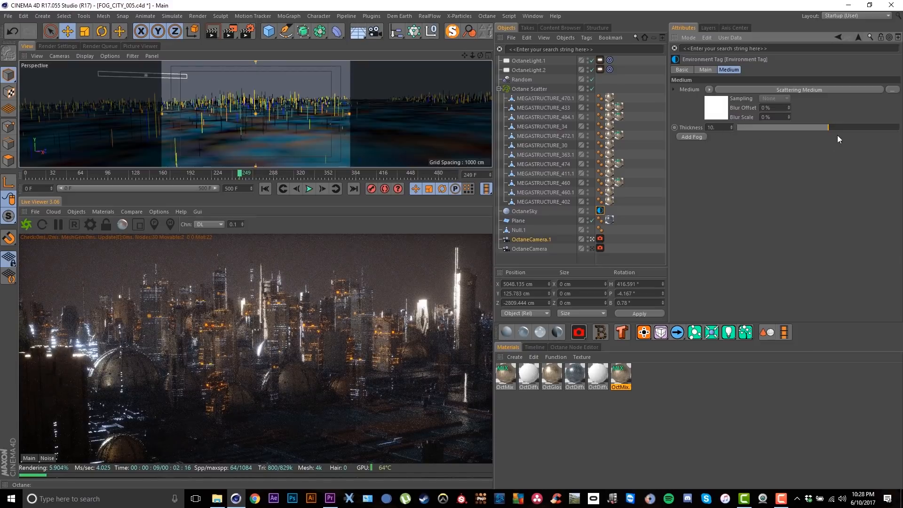
{"action": "left_click_drag", "start_coordinate": [832, 128], "coordinate": [851, 128]}
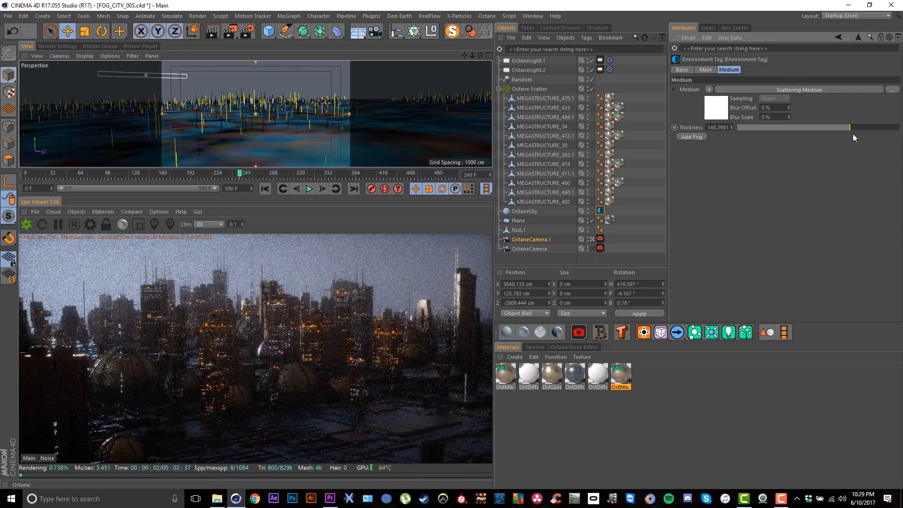
{"action": "mouse_move", "coordinate": [856, 128]}
{"action": "left_mouse_down"}
{"action": "mouse_move", "coordinate": [874, 131]}
{"action": "mouse_move", "coordinate": [832, 129]}
{"action": "mouse_move", "coordinate": [842, 134]}
{"action": "left_mouse_up"}
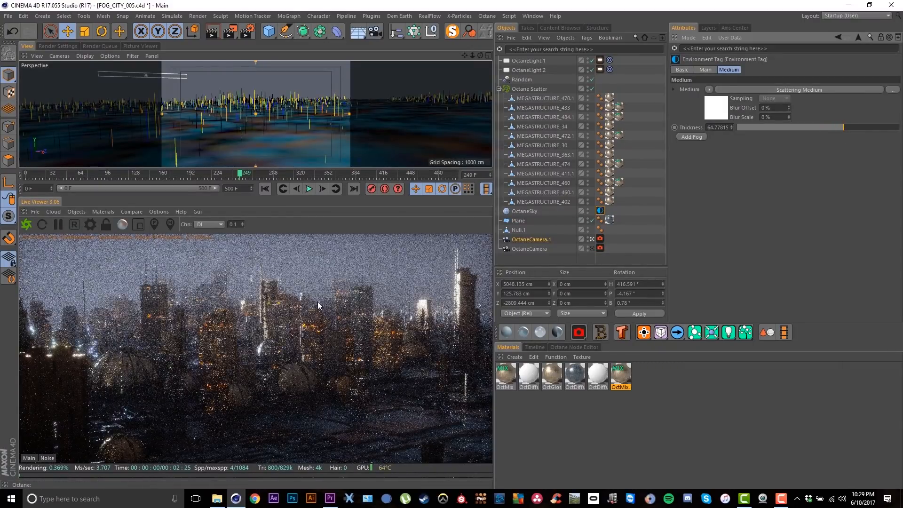
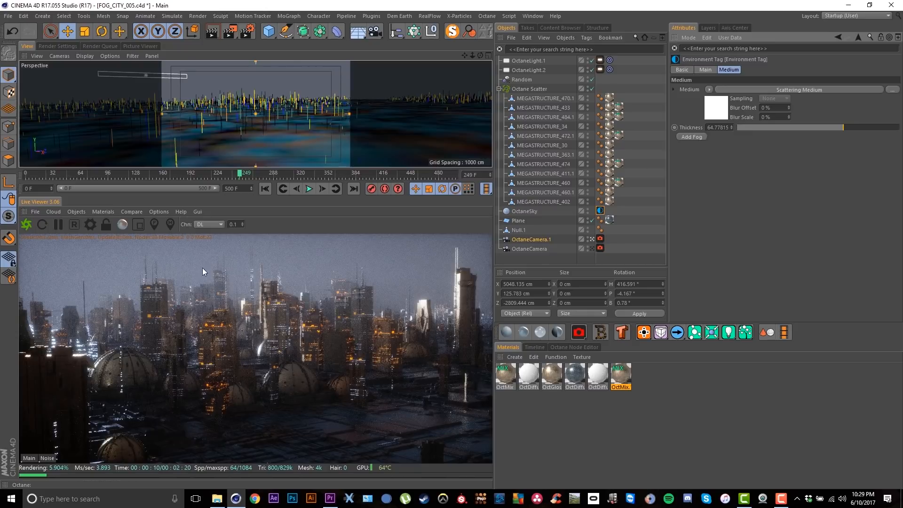
Step: Open the fog's scattering medium, undo the last change, and store the live render in the comparison buffer
{"action": "left_click", "coordinate": [713, 113]}
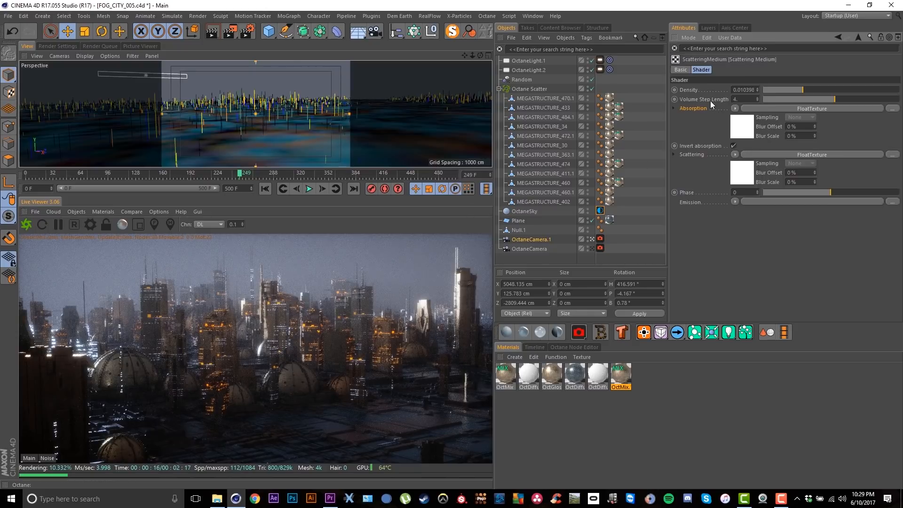
{"action": "key", "text": "ctrl+z"}
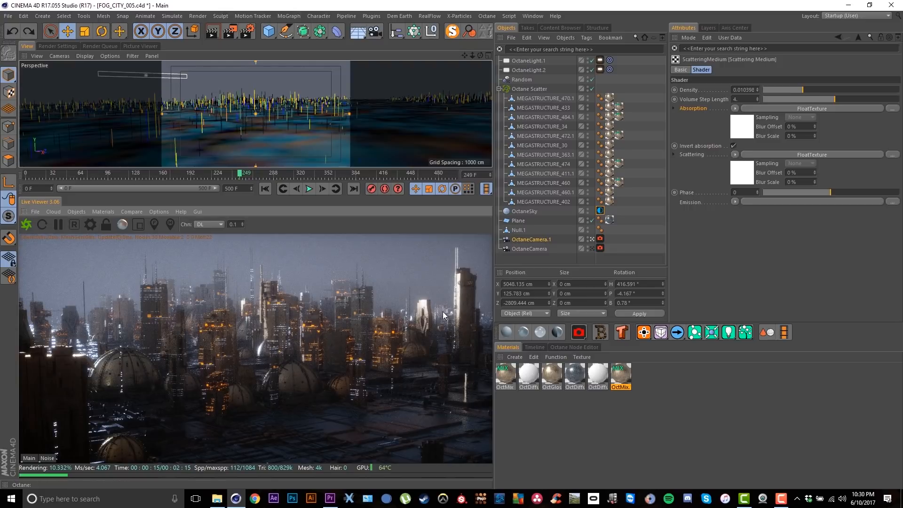
{"action": "left_click", "coordinate": [132, 212]}
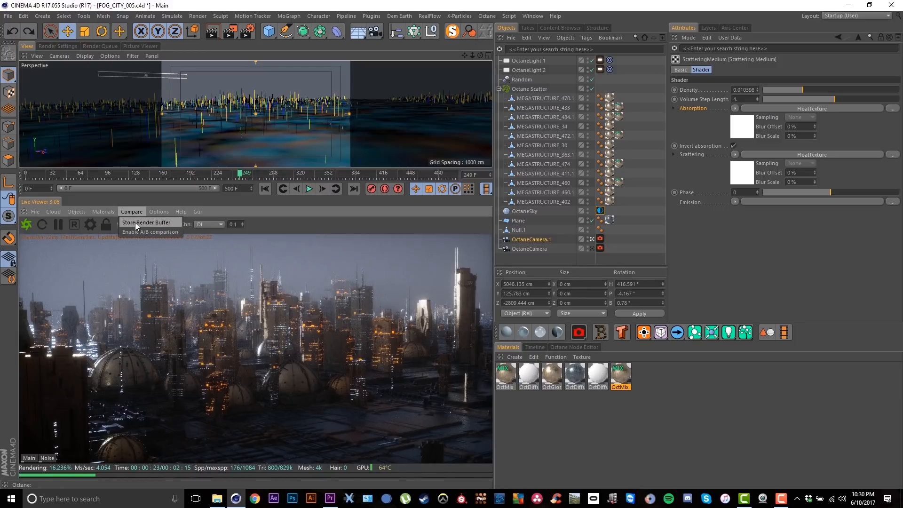
{"action": "left_click", "coordinate": [134, 222]}
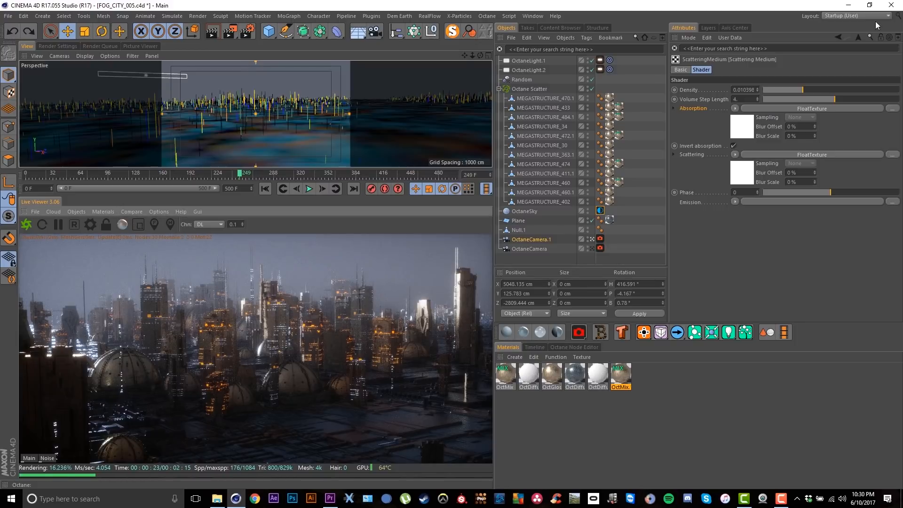
Step: Raise the scattering medium's density to 0.143196, comparing the live render against the stored buffer
{"action": "left_click_drag", "start_coordinate": [807, 89], "coordinate": [818, 87]}
{"action": "left_click_drag", "start_coordinate": [255, 313], "coordinate": [460, 313]}
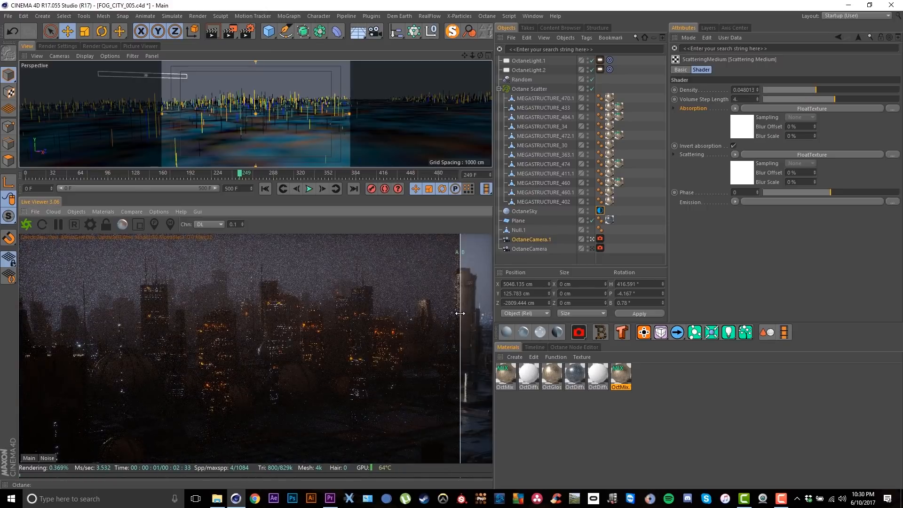
{"action": "left_click_drag", "start_coordinate": [817, 88], "coordinate": [814, 89]}
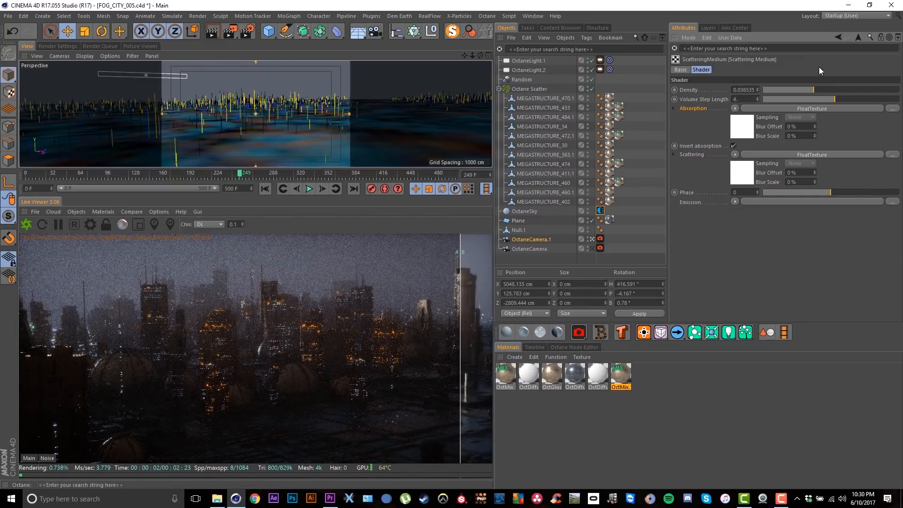
{"action": "left_click_drag", "start_coordinate": [817, 89], "coordinate": [826, 89]}
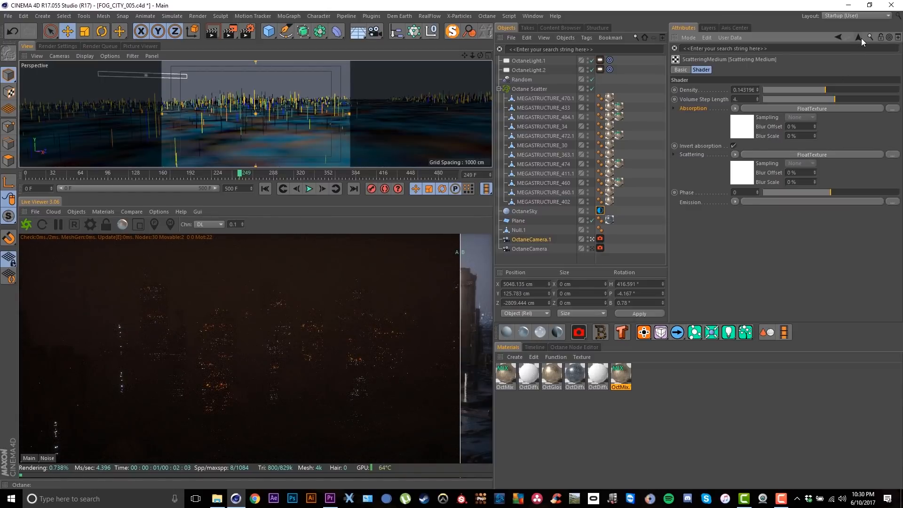
Step: Set the volume step length to 116.8951, lower the fog thickness to 13.09612, and compare with the stored render
{"action": "left_click", "coordinate": [691, 99]}
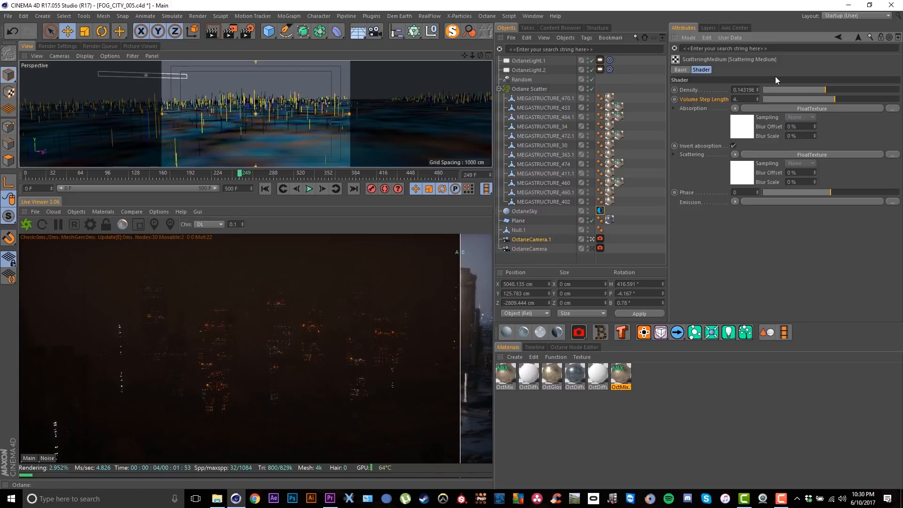
{"action": "mouse_move", "coordinate": [808, 98]}
{"action": "left_mouse_down"}
{"action": "mouse_move", "coordinate": [781, 100]}
{"action": "mouse_move", "coordinate": [876, 100]}
{"action": "left_mouse_up"}
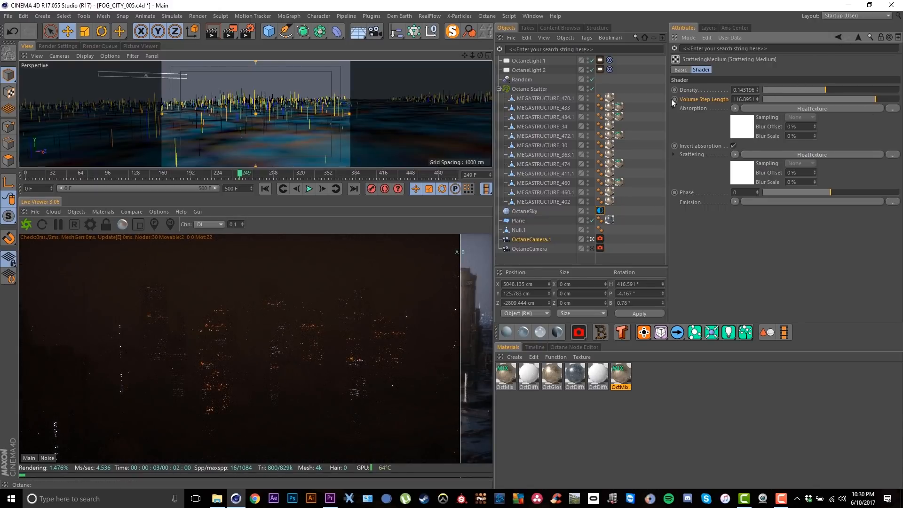
{"action": "left_click", "coordinate": [860, 37]}
{"action": "left_click_drag", "start_coordinate": [845, 126], "coordinate": [831, 127]}
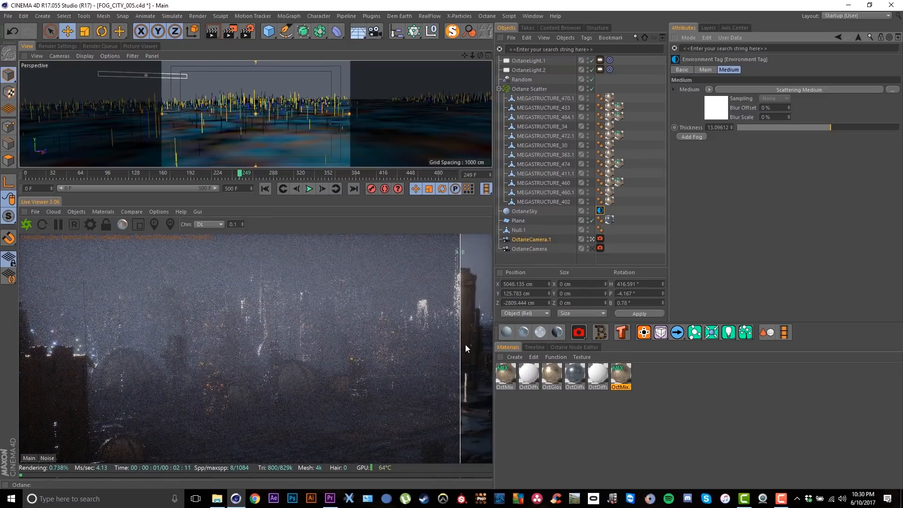
{"action": "left_click_drag", "start_coordinate": [461, 341], "coordinate": [472, 319]}
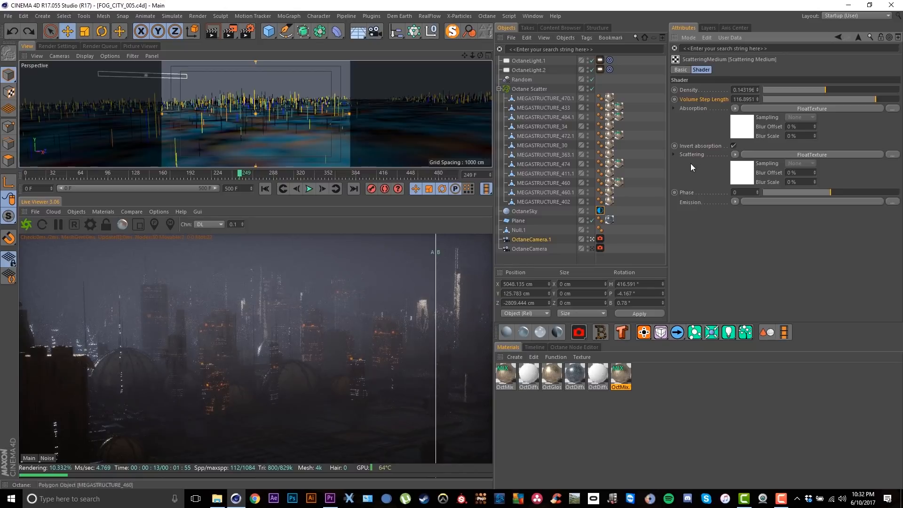
Step: Set the float value of the scattering medium's scattering FloatTexture to 2
{"action": "left_click", "coordinate": [742, 172]}
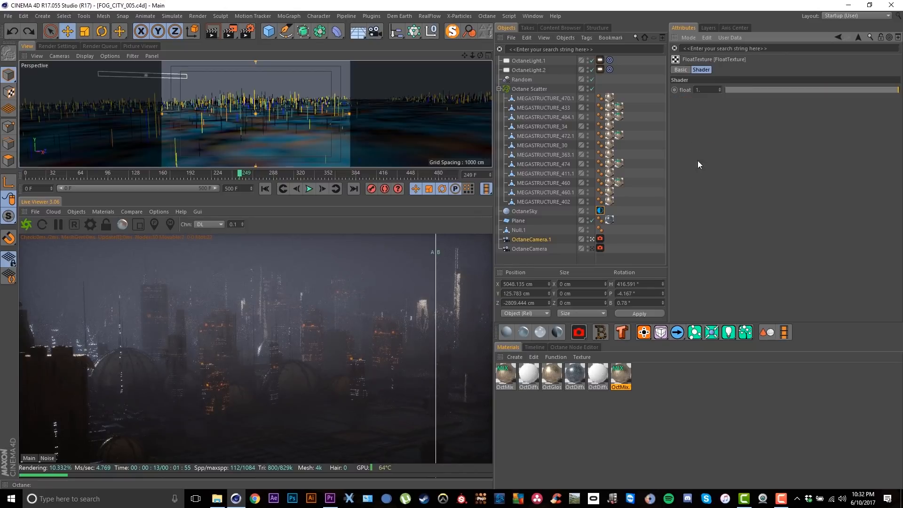
{"action": "left_click", "coordinate": [699, 89]}
{"action": "type", "text": "2"}
{"action": "key", "text": "Return"}
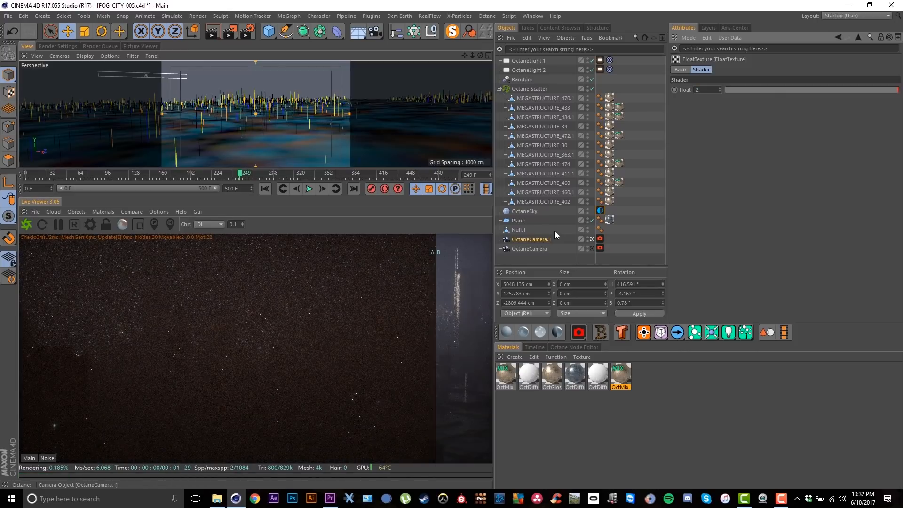
{"action": "left_click", "coordinate": [857, 36]}
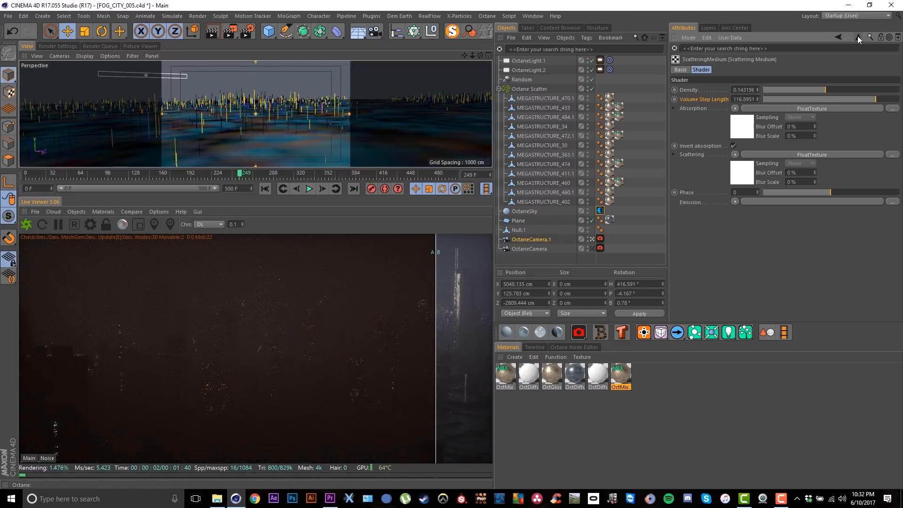
Step: Raise the power of both Octane light tags, OctaneLight.1 and OctaneLight.2, to 1549.194
{"action": "left_click", "coordinate": [601, 62]}
{"action": "left_click", "coordinate": [603, 70], "text": "shift"}
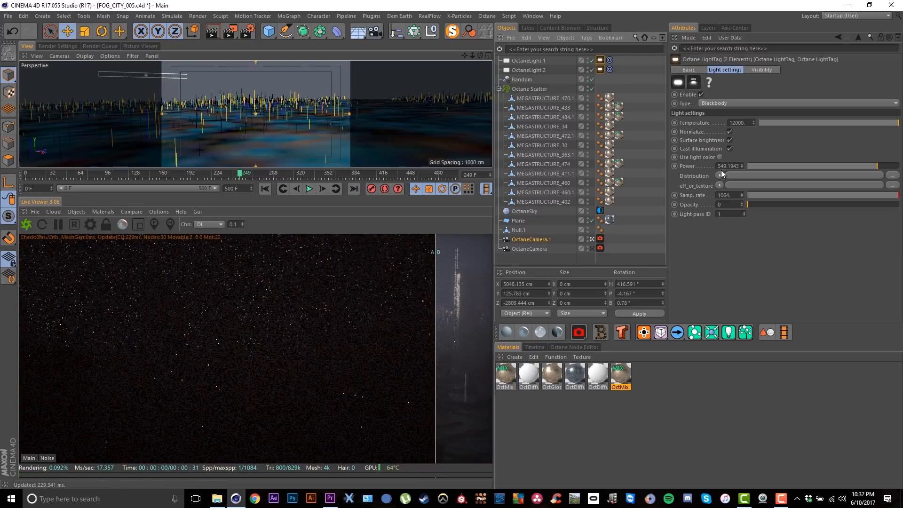
{"action": "left_click", "coordinate": [720, 167]}
{"action": "type", "text": "1"}
{"action": "key", "text": "Return"}
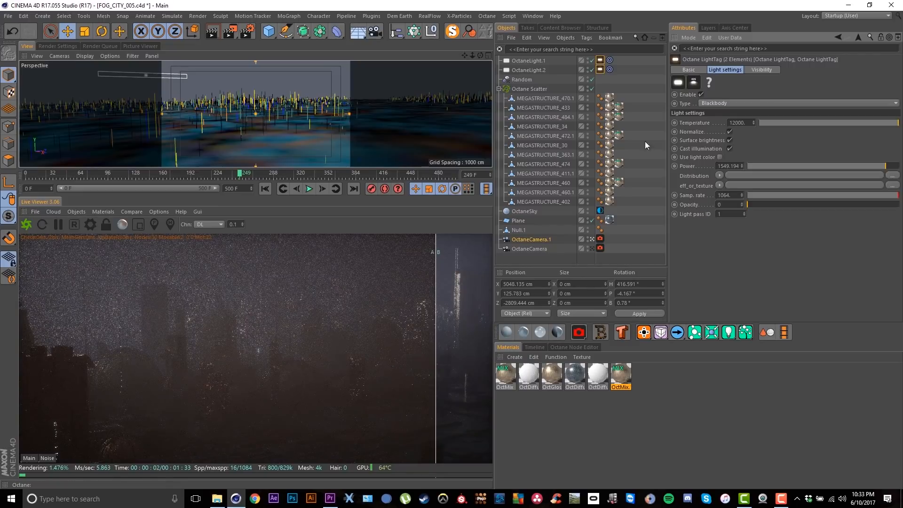
{"action": "left_click", "coordinate": [858, 37]}
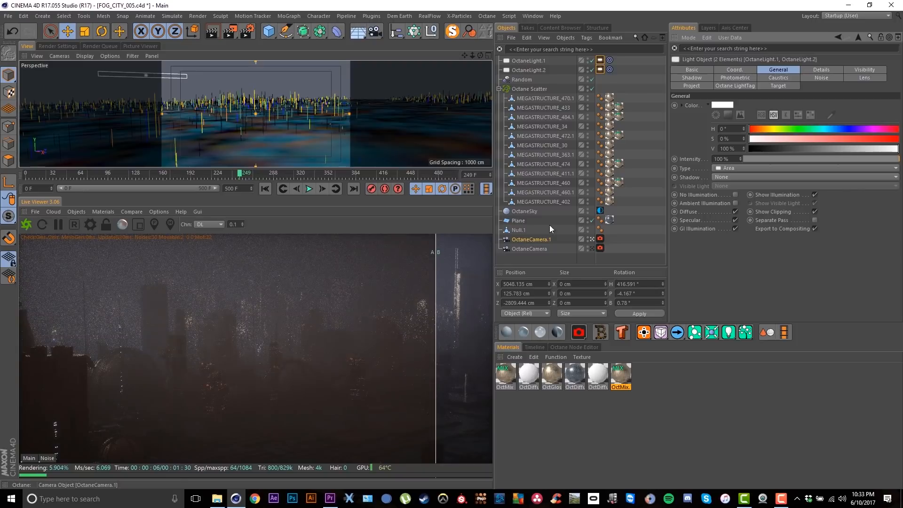
Step: Check the scattering FloatTexture in OctaneSky's fog medium and adjust the scattering medium's density
{"action": "left_click", "coordinate": [600, 211]}
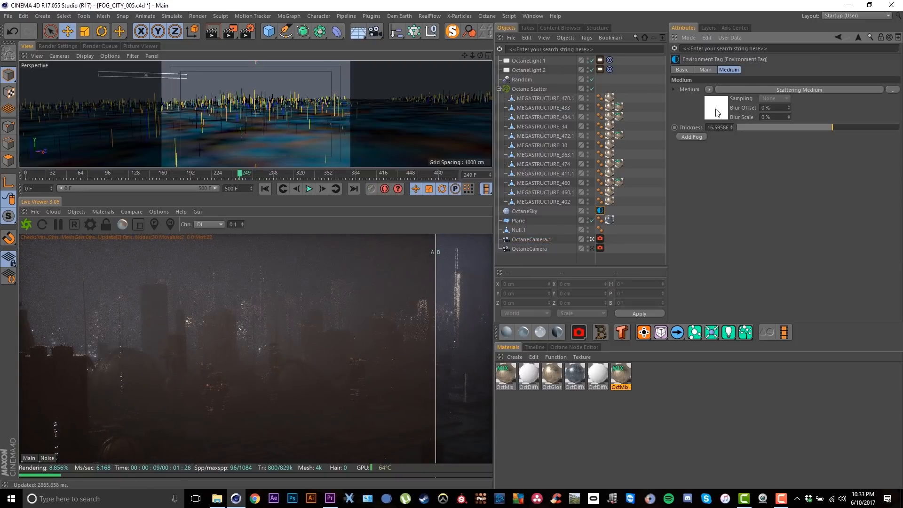
{"action": "left_click", "coordinate": [716, 110]}
{"action": "left_click", "coordinate": [746, 173]}
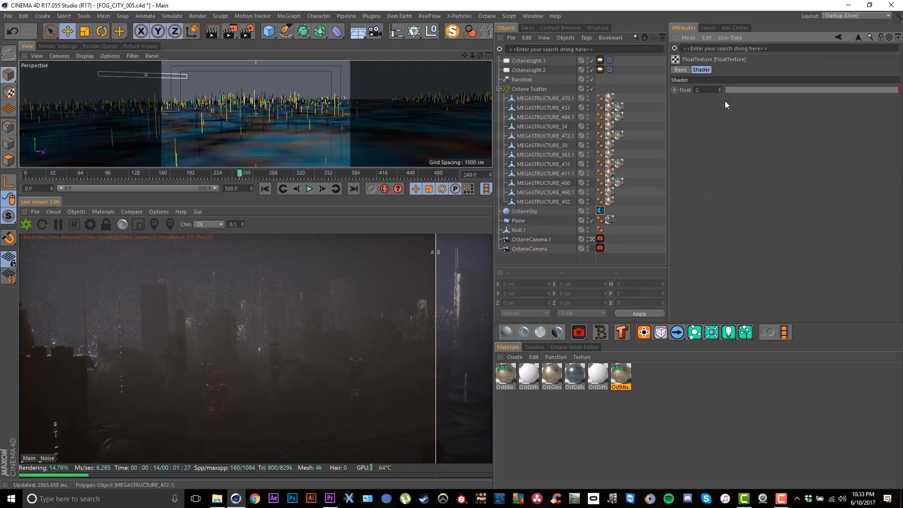
{"action": "left_click", "coordinate": [859, 38]}
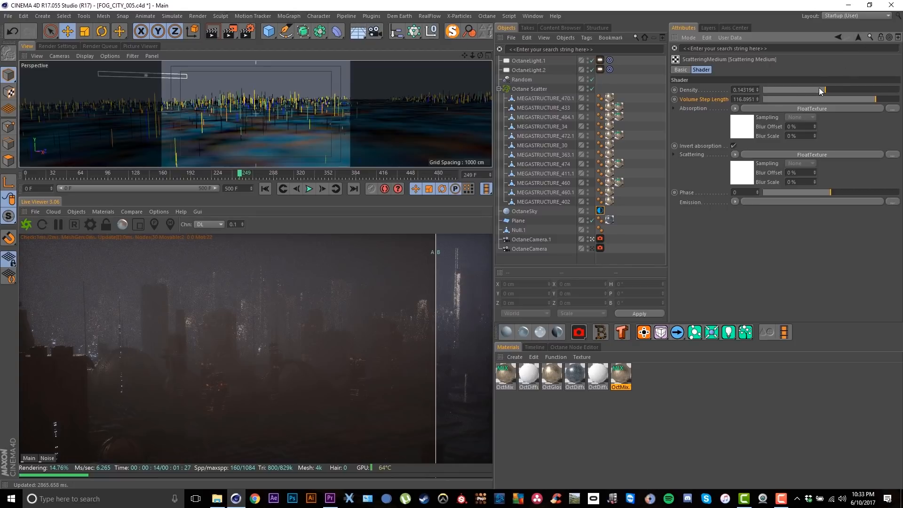
{"action": "left_click_drag", "start_coordinate": [814, 89], "coordinate": [826, 90]}
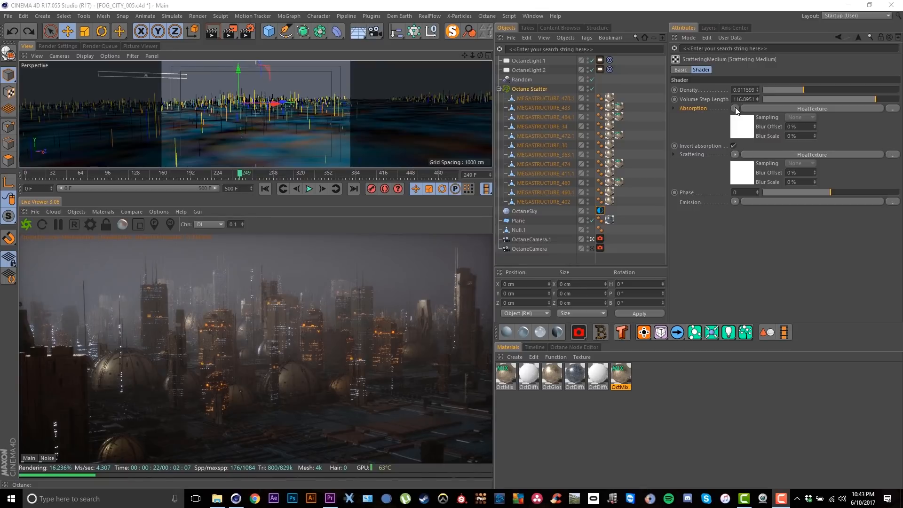
Step: Replace the scattering medium's absorption texture with an RgbSpectrum
{"action": "left_click", "coordinate": [735, 109]}
{"action": "mouse_move", "coordinate": [744, 298]}
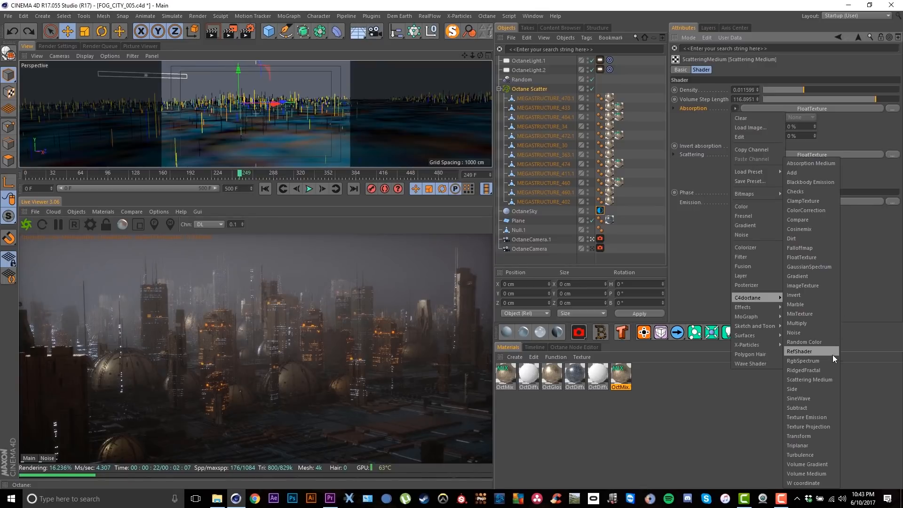
{"action": "left_click", "coordinate": [823, 363]}
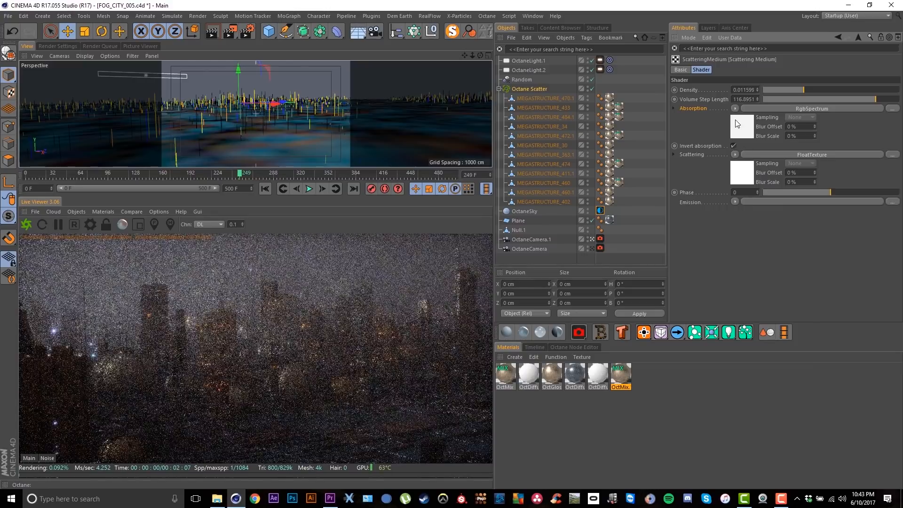
Step: Colour the absorption RgbSpectrum blue with R 0.225309, G 0.382716 and B 0.907407
{"action": "left_click", "coordinate": [741, 128]}
{"action": "left_click", "coordinate": [781, 90]}
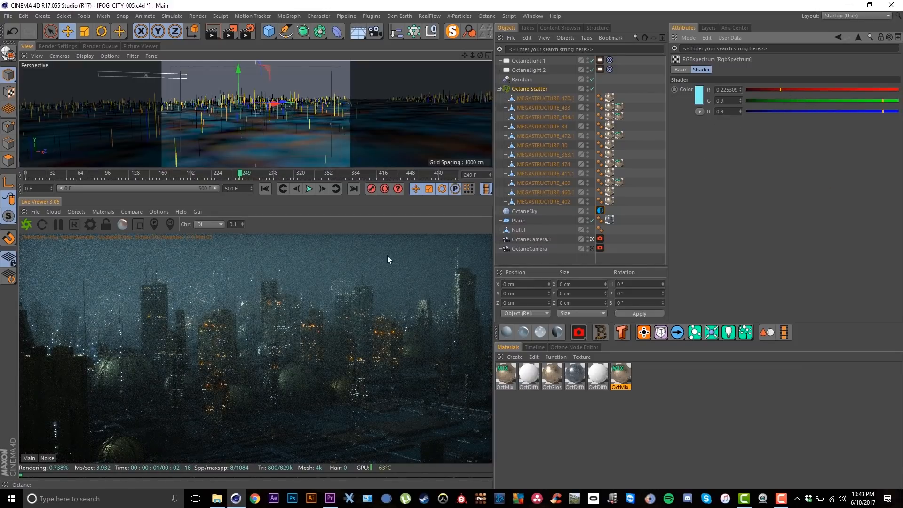
{"action": "left_click", "coordinate": [803, 111]}
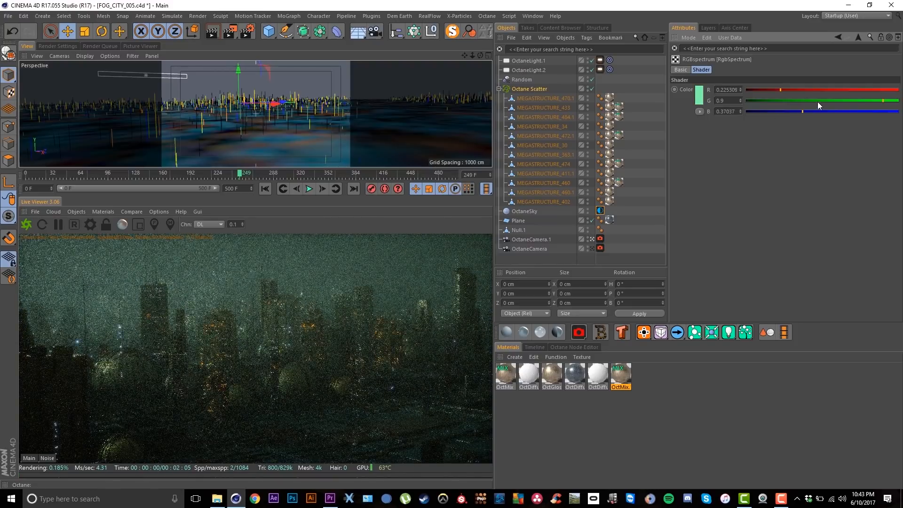
{"action": "left_click", "coordinate": [884, 112]}
{"action": "left_click_drag", "start_coordinate": [783, 101], "coordinate": [804, 101]}
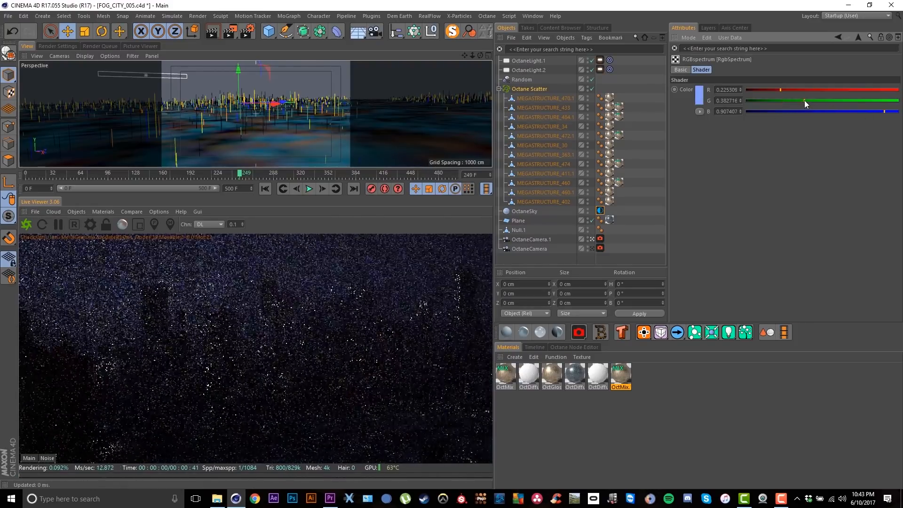
{"action": "left_click", "coordinate": [859, 36]}
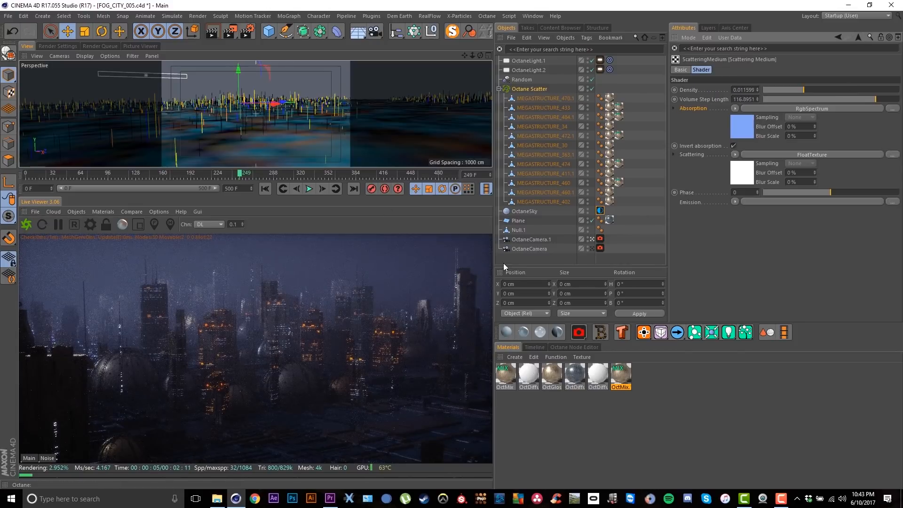
Step: Copy the absorption RgbSpectrum onto the scattering texture and raise the copy's red value to 0.780864 for a pink tint
{"action": "left_click", "coordinate": [746, 176]}
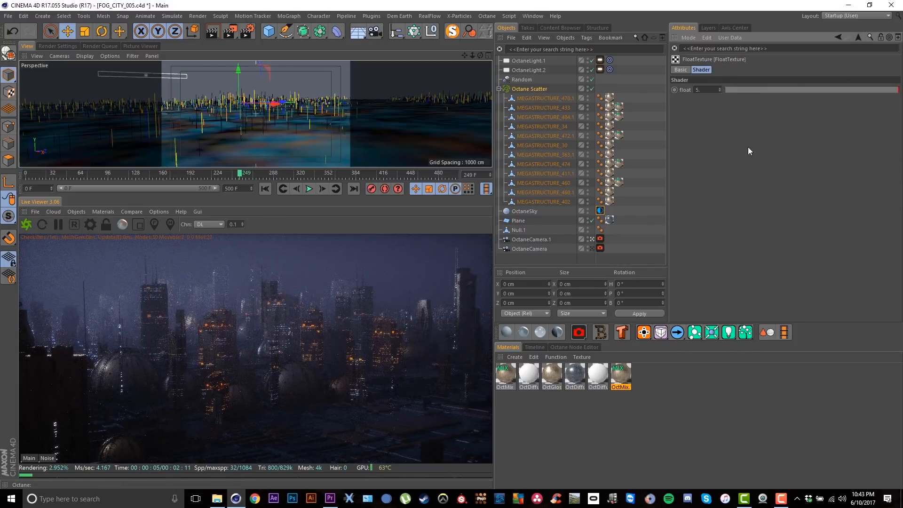
{"action": "left_click", "coordinate": [857, 38]}
{"action": "left_click_drag", "start_coordinate": [741, 129], "coordinate": [736, 173]}
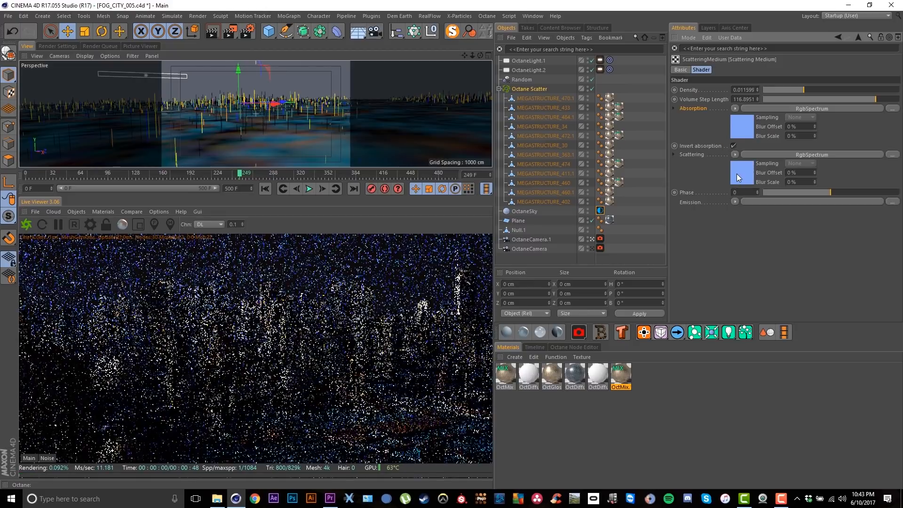
{"action": "left_click", "coordinate": [737, 173]}
{"action": "left_click_drag", "start_coordinate": [850, 89], "coordinate": [865, 89]}
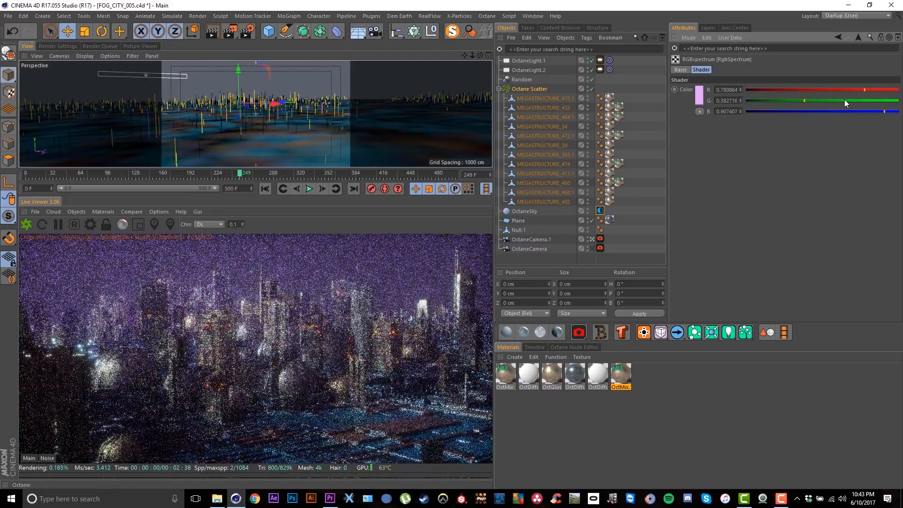
{"action": "left_click", "coordinate": [857, 38]}
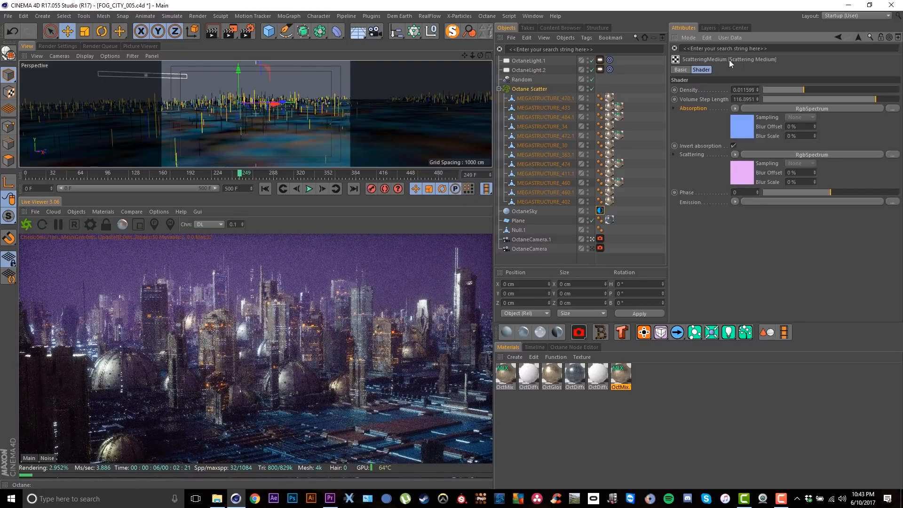
Step: Try a near-white absorption colour of R 0.929012, G 0.919753 and B 0.907407, and undo it
{"action": "left_click", "coordinate": [860, 38]}
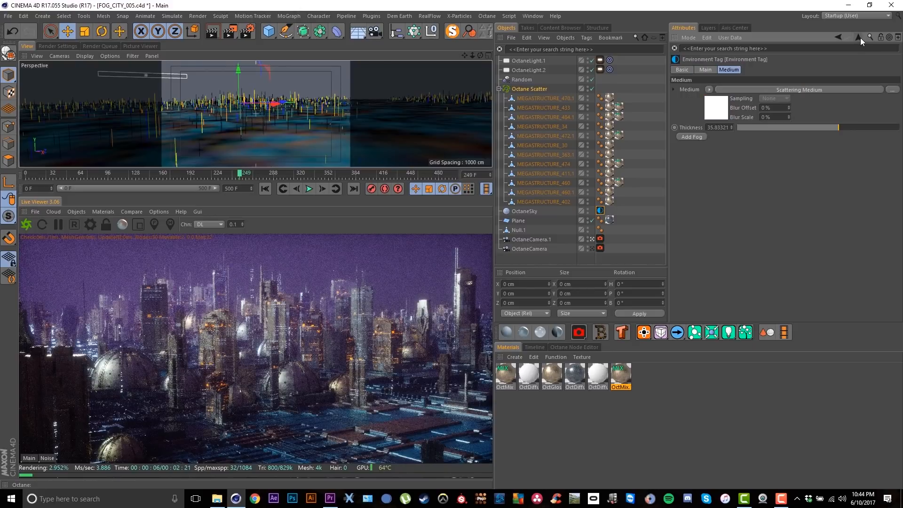
{"action": "left_click", "coordinate": [770, 89]}
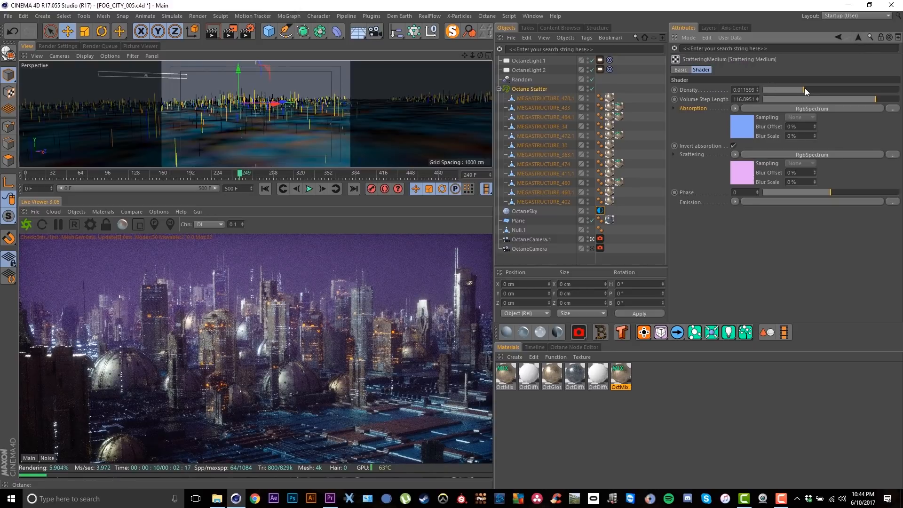
{"action": "left_click_drag", "start_coordinate": [805, 88], "coordinate": [814, 92]}
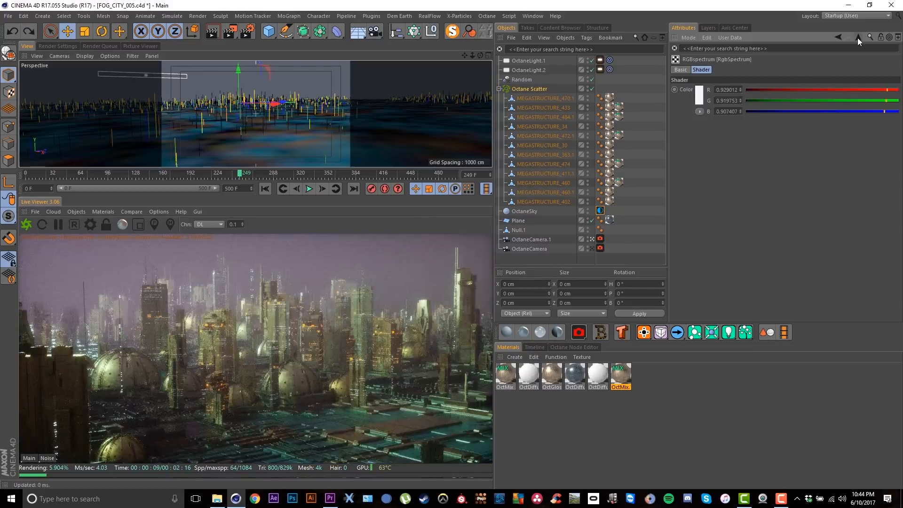
{"action": "key", "text": "ctrl+z"}
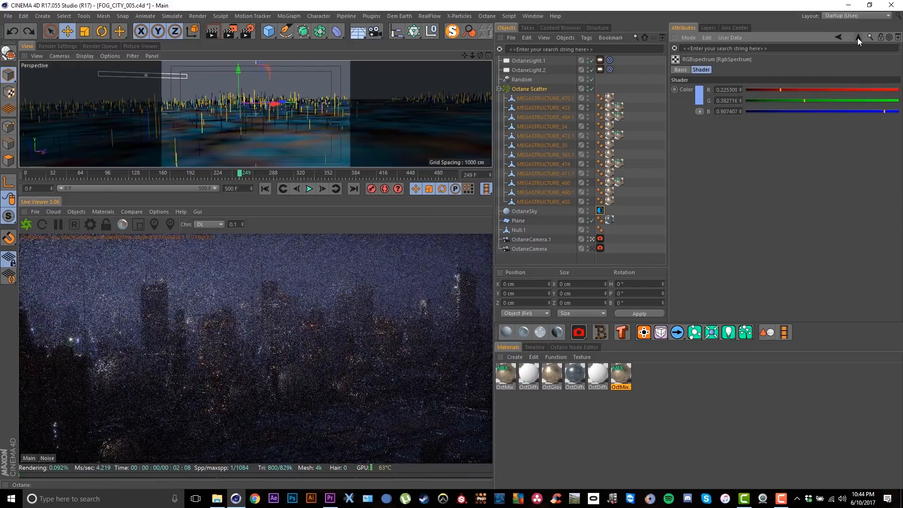
Step: Restore the absorption RgbSpectrum to a neutral 0.9 for all channels and return to the scattering medium's settings
{"action": "key", "text": "ctrl+y"}
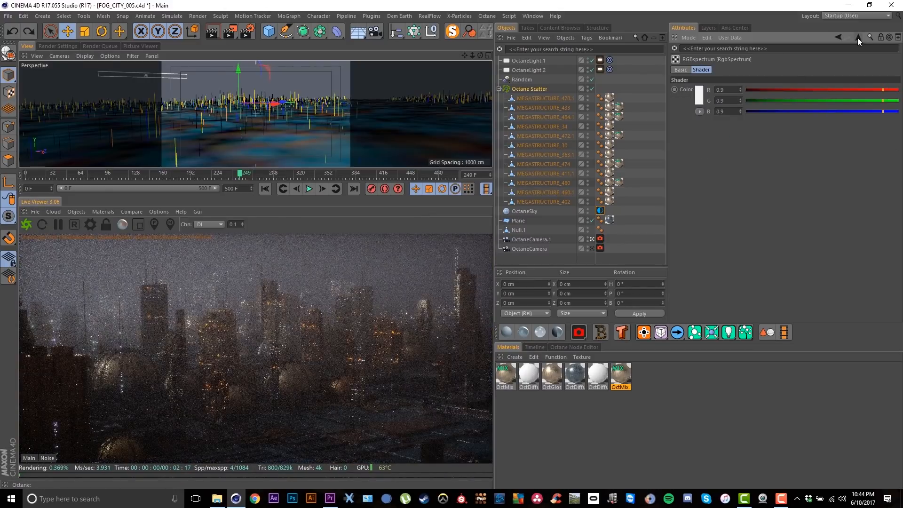
{"action": "left_click", "coordinate": [858, 38]}
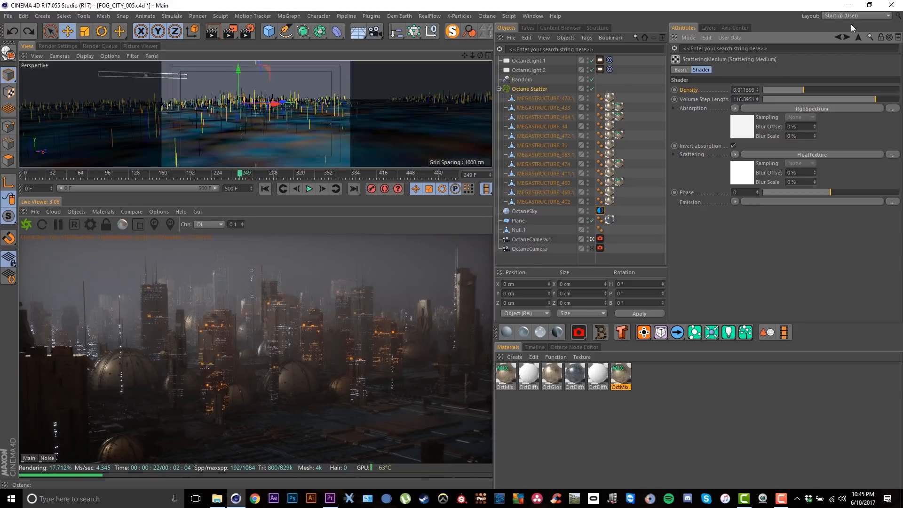
{"action": "left_click", "coordinate": [860, 38]}
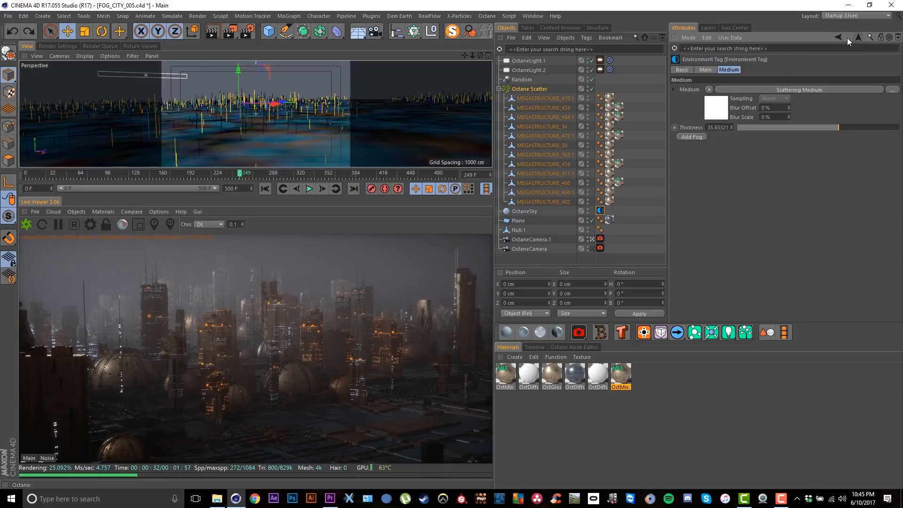
{"action": "left_click", "coordinate": [839, 38]}
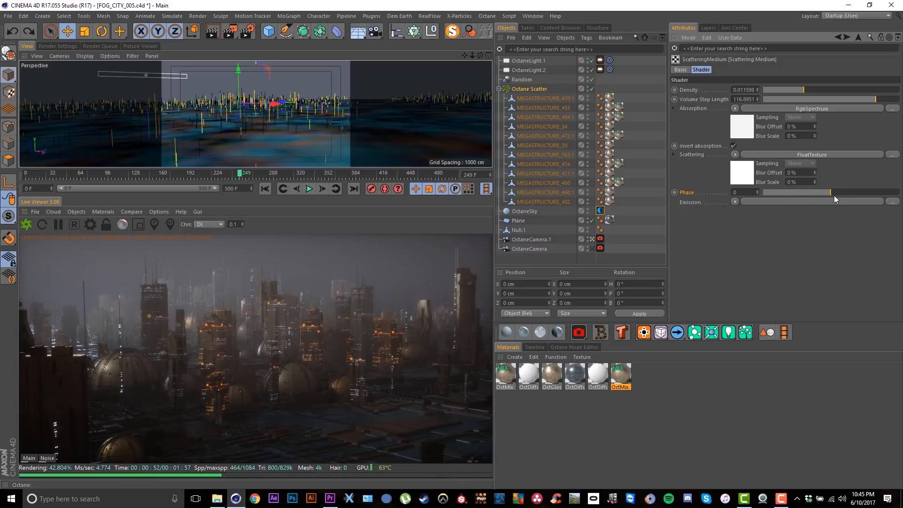
Step: Store the render buffer for A/B comparison, set the scattering medium's Phase to 0.5 and shift the divider to compare the renders
{"action": "left_click", "coordinate": [136, 212]}
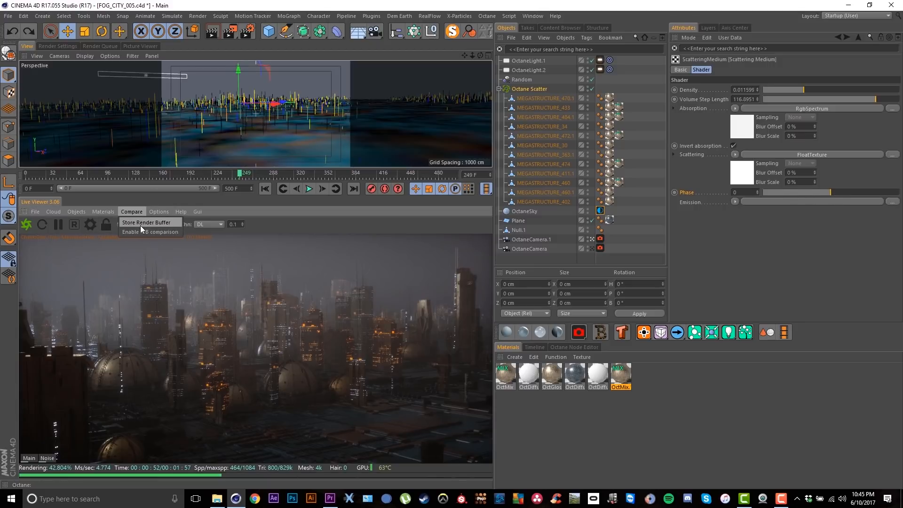
{"action": "left_click", "coordinate": [140, 225]}
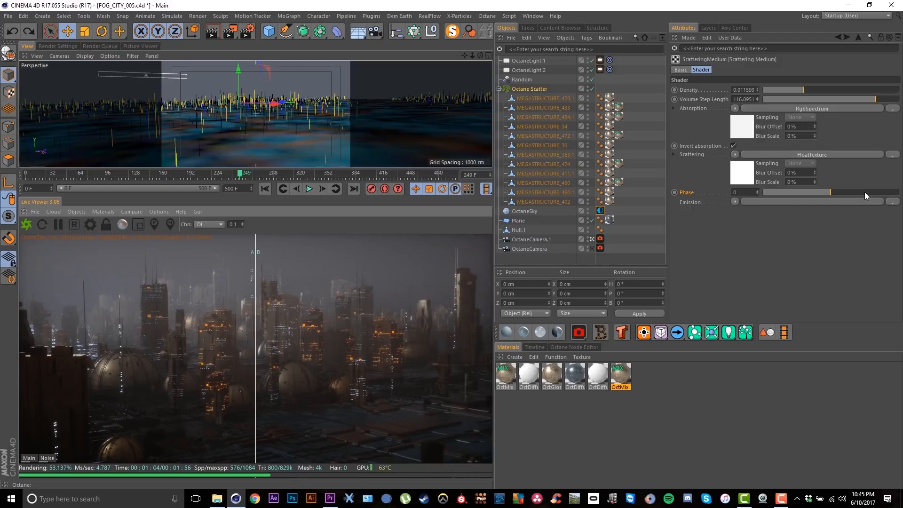
{"action": "left_click", "coordinate": [865, 192]}
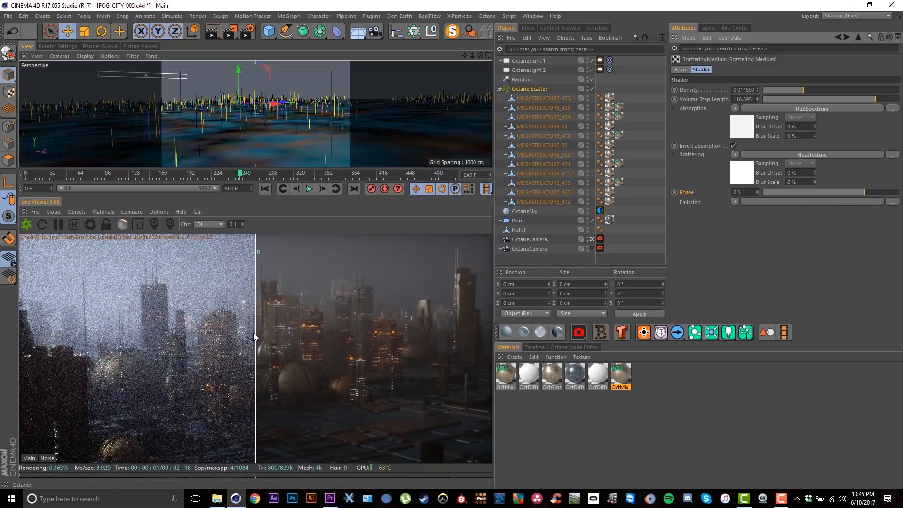
{"action": "left_click_drag", "start_coordinate": [254, 337], "coordinate": [477, 296]}
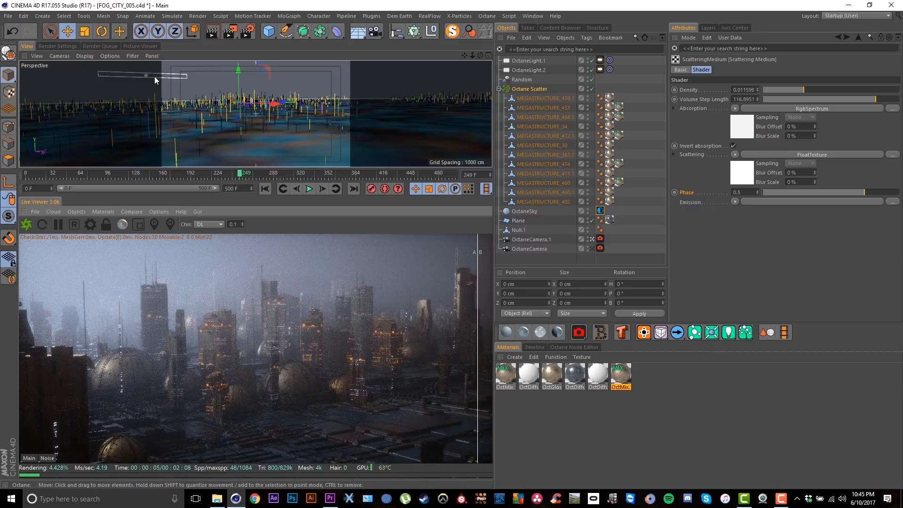
Step: Try Phase values of 0.923611 and 0.743056 against the stored render, and bring Phase back to 0.5625
{"action": "left_click", "coordinate": [893, 193]}
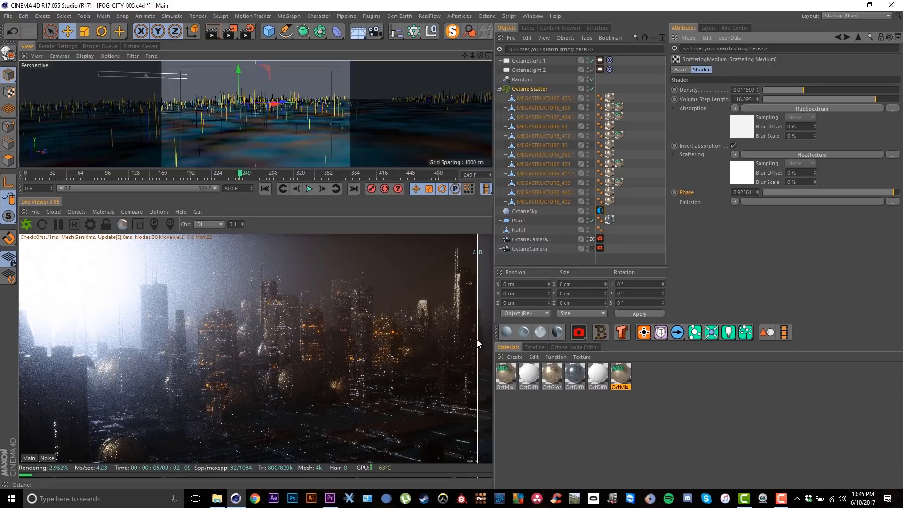
{"action": "left_click_drag", "start_coordinate": [477, 340], "coordinate": [531, 356]}
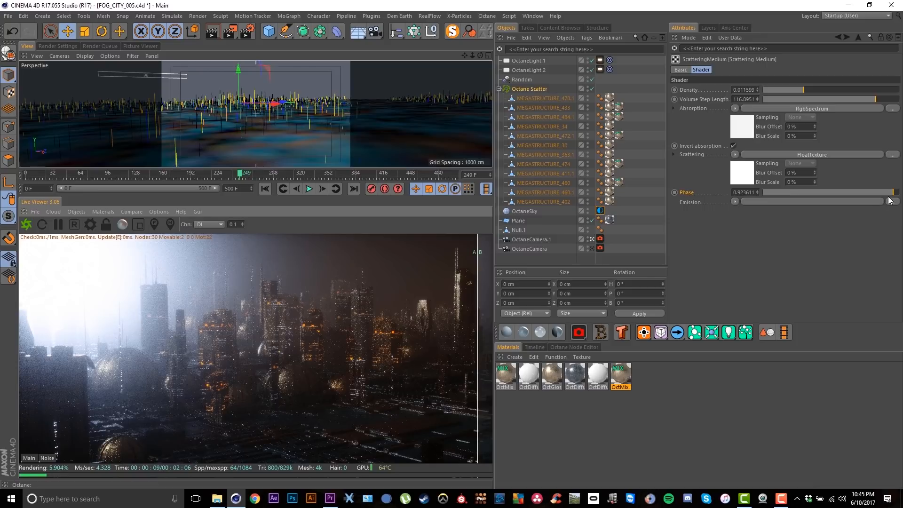
{"action": "left_click_drag", "start_coordinate": [894, 192], "coordinate": [880, 194]}
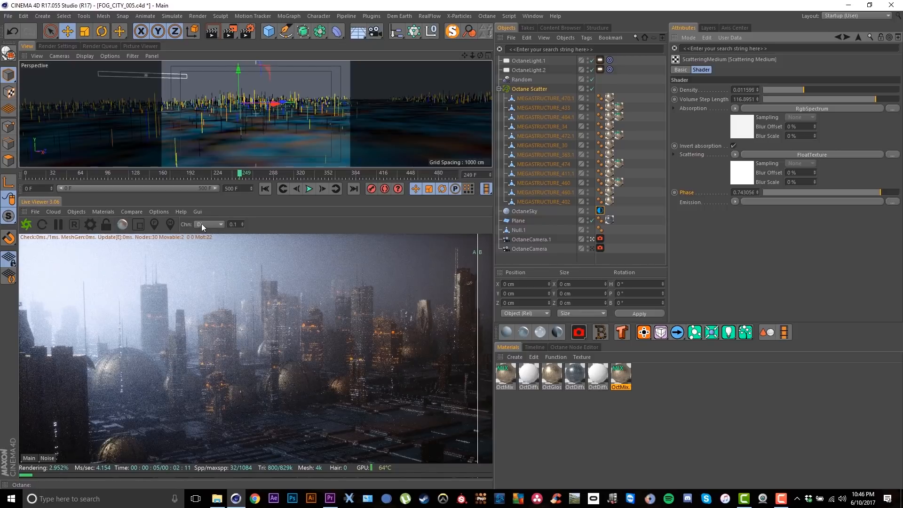
{"action": "key", "text": "ctrl+z"}
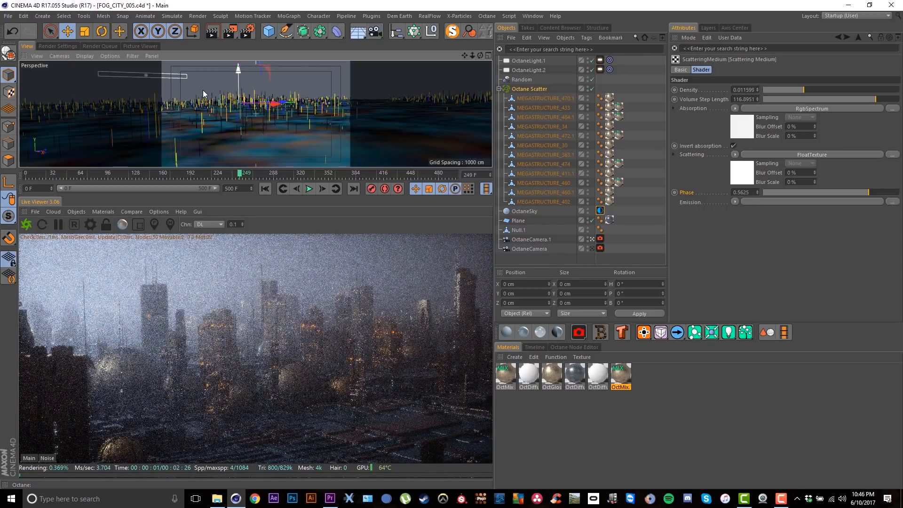
Step: Zoom OctaneCamera.1 in on the city buildings with a focal length of about 141.208 mm
{"action": "scroll", "coordinate": [194, 92], "scroll_direction": "up", "scroll_amount": 5}
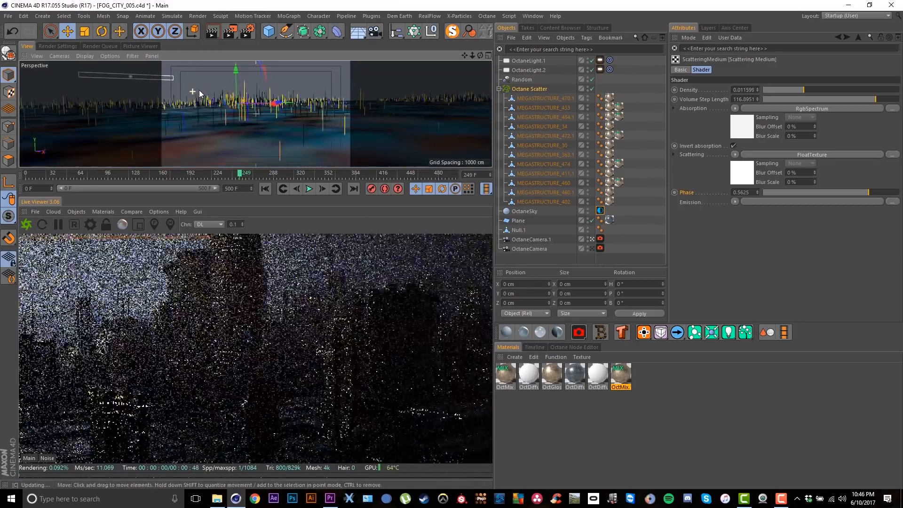
{"action": "scroll", "coordinate": [221, 104], "scroll_direction": "down", "scroll_amount": 5}
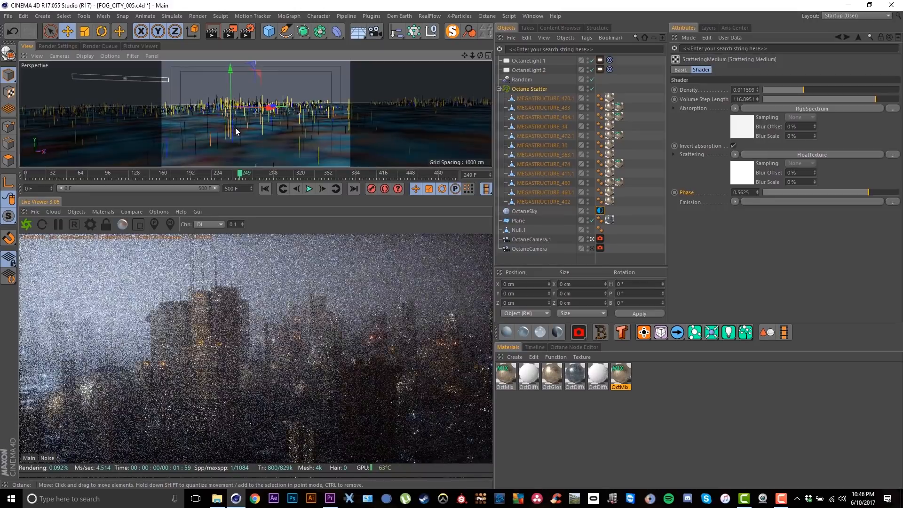
{"action": "right_click_drag", "start_coordinate": [236, 95], "coordinate": [362, 91], "text": "alt"}
{"action": "left_click", "coordinate": [532, 240]}
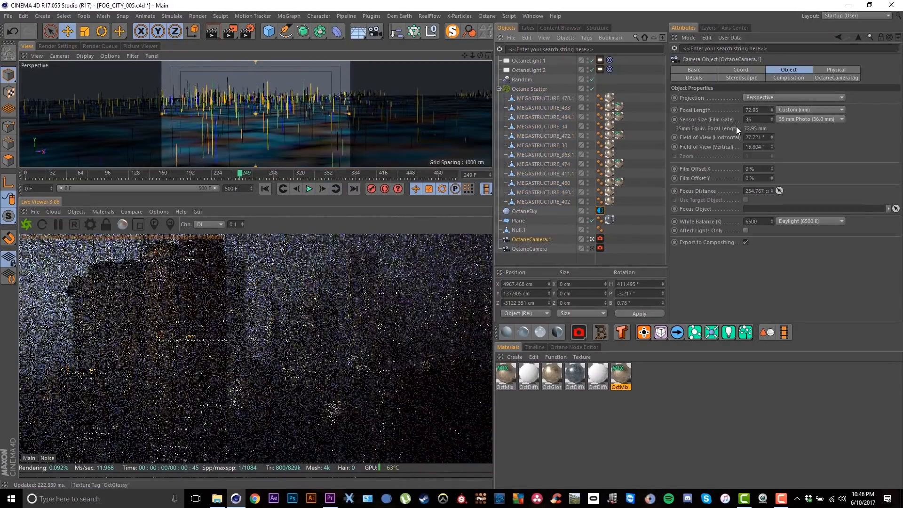
{"action": "right_click_drag", "start_coordinate": [297, 104], "coordinate": [372, 100]}
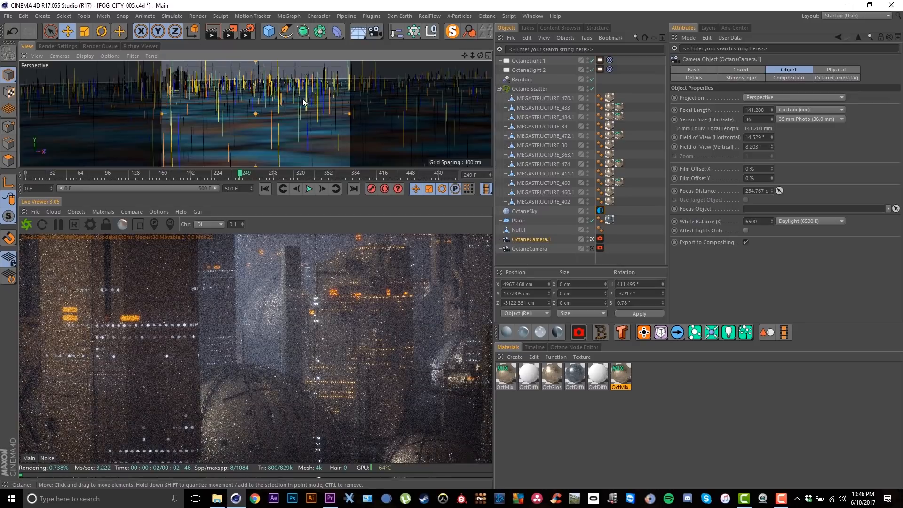
Step: Reframe OctaneCamera.1 on the lit towers beside the dark foreground building, with a bank of about -0.438°
{"action": "right_click_drag", "start_coordinate": [301, 102], "coordinate": [285, 145], "text": "alt"}
{"action": "left_click_drag", "start_coordinate": [298, 130], "coordinate": [345, 111], "text": "alt"}
{"action": "right_click_drag", "start_coordinate": [345, 107], "coordinate": [427, 93], "text": "alt"}
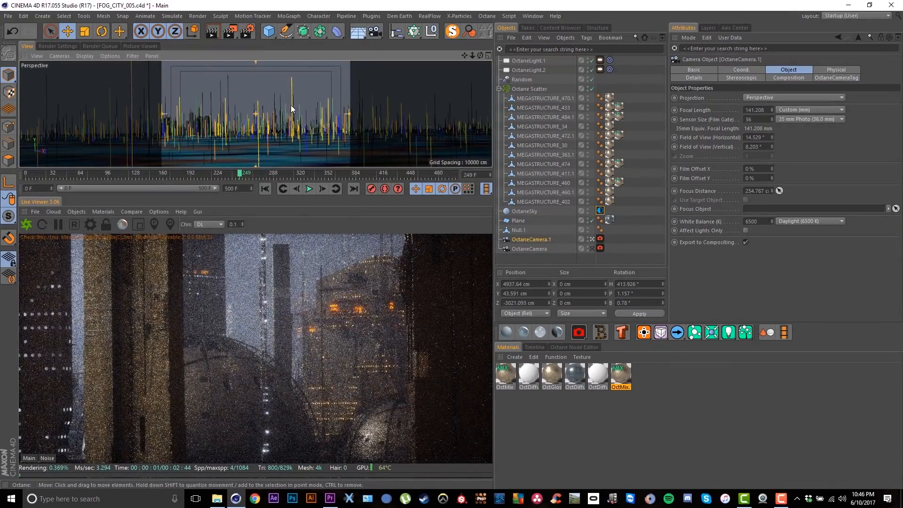
{"action": "left_click_drag", "start_coordinate": [282, 104], "coordinate": [281, 104], "text": "alt"}
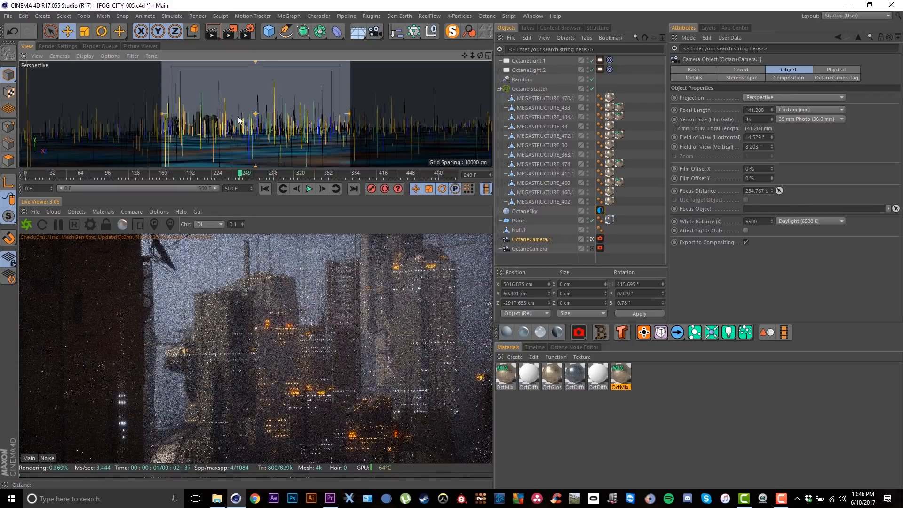
{"action": "middle_click_drag", "start_coordinate": [290, 109], "coordinate": [293, 113], "text": "alt"}
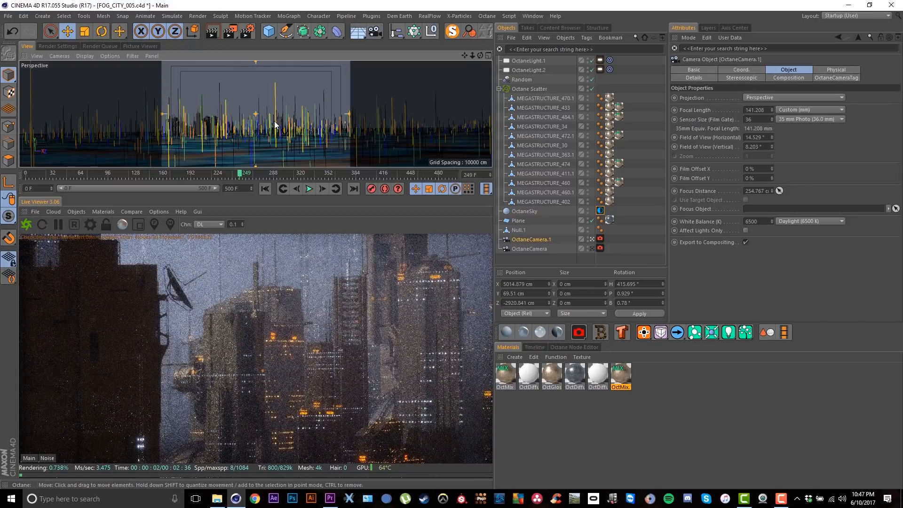
{"action": "right_click_drag", "start_coordinate": [275, 120], "coordinate": [230, 113]}
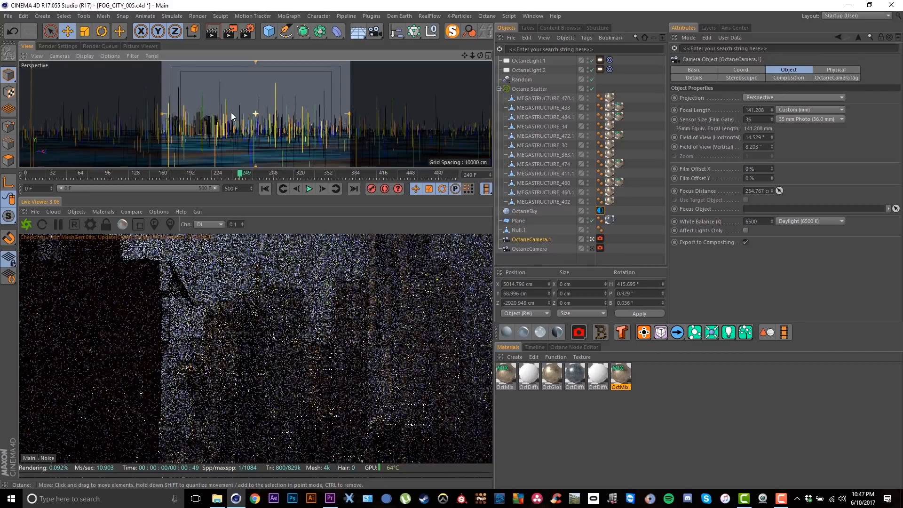
{"action": "middle_click_drag", "start_coordinate": [232, 112], "coordinate": [232, 117], "text": "alt"}
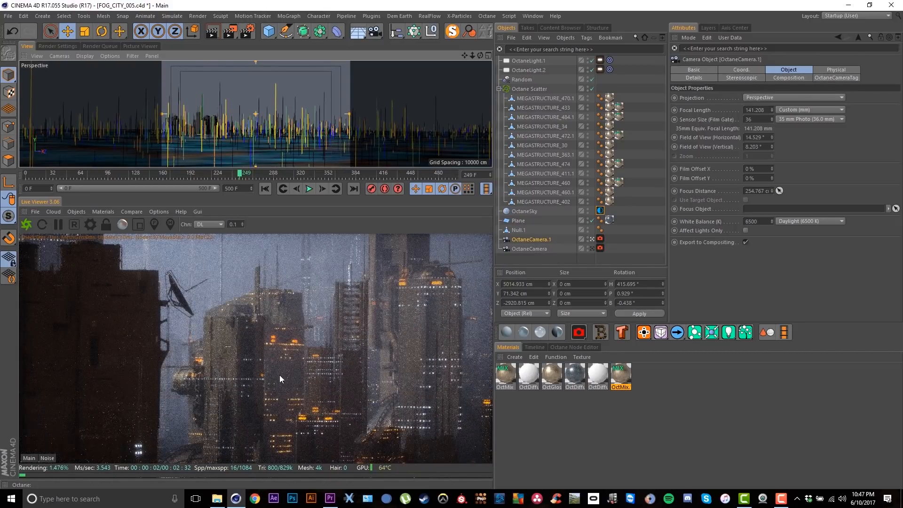
Step: Set the Octane camera tag's thin-lens aperture to about 0.771 cm and pick focus on the foreground building, then on the distant towers
{"action": "left_click", "coordinate": [602, 238]}
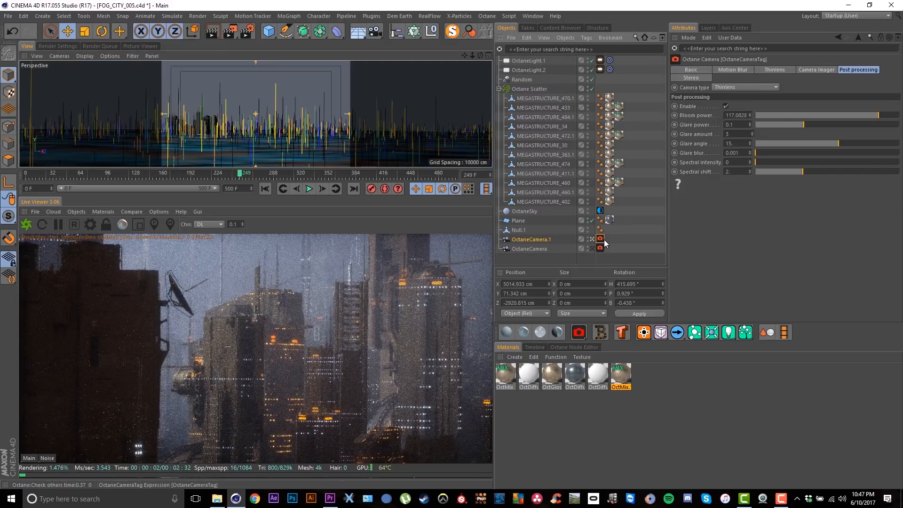
{"action": "left_click", "coordinate": [815, 72]}
{"action": "left_click", "coordinate": [776, 70]}
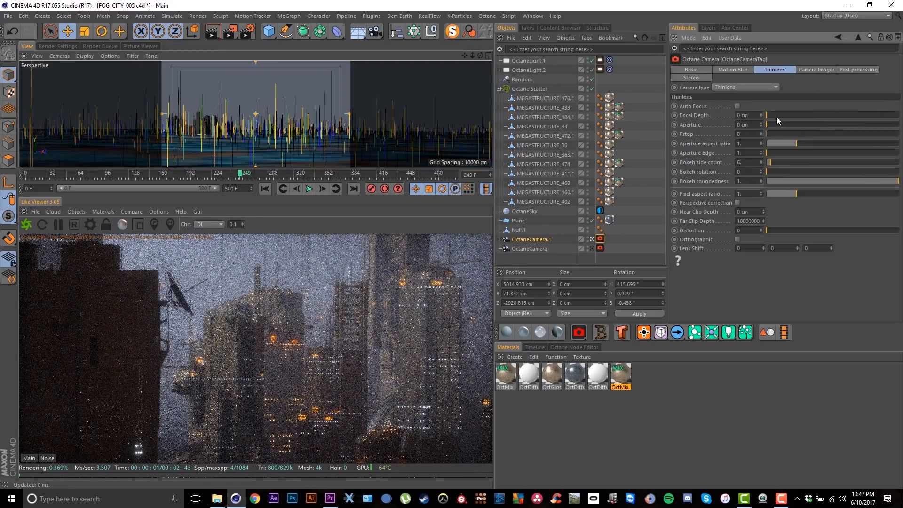
{"action": "left_click_drag", "start_coordinate": [774, 126], "coordinate": [792, 127]}
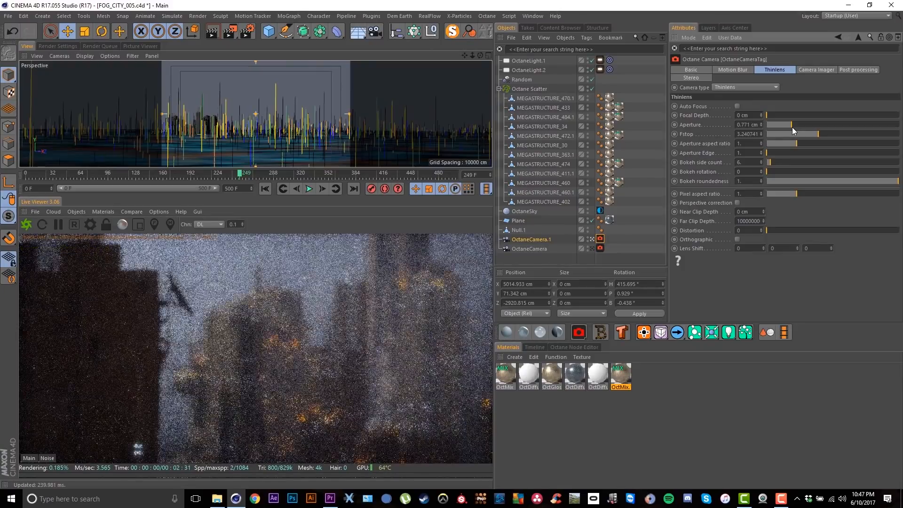
{"action": "left_click", "coordinate": [126, 324]}
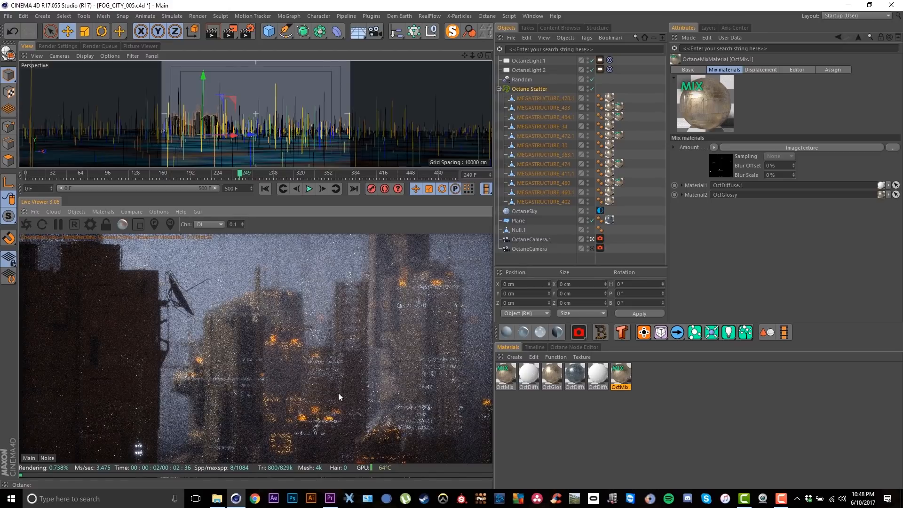
{"action": "left_click", "coordinate": [334, 380]}
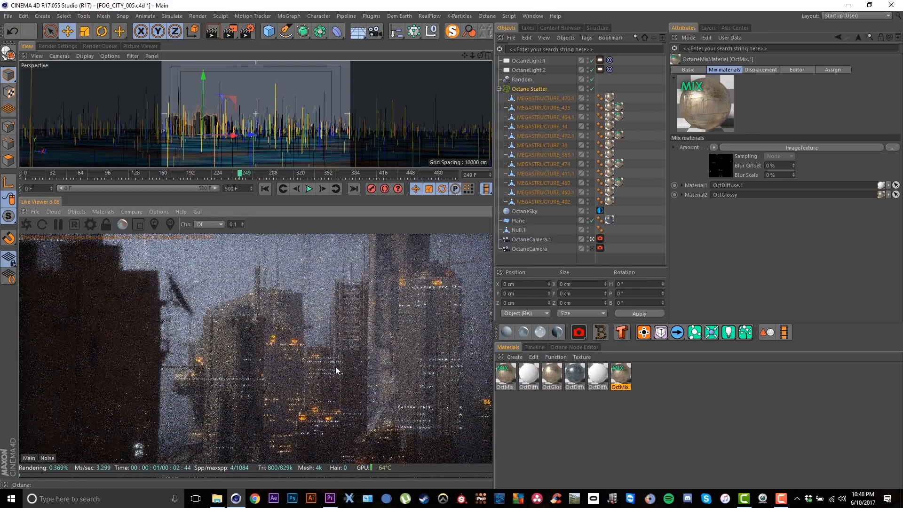
Step: Move OctaneCamera.1 behind the dark foreground building, to about X 4866.1, Y 62.324 and Z -2926.472 cm
{"action": "left_click", "coordinate": [168, 124]}
{"action": "left_click_drag", "start_coordinate": [168, 126], "coordinate": [201, 129]}
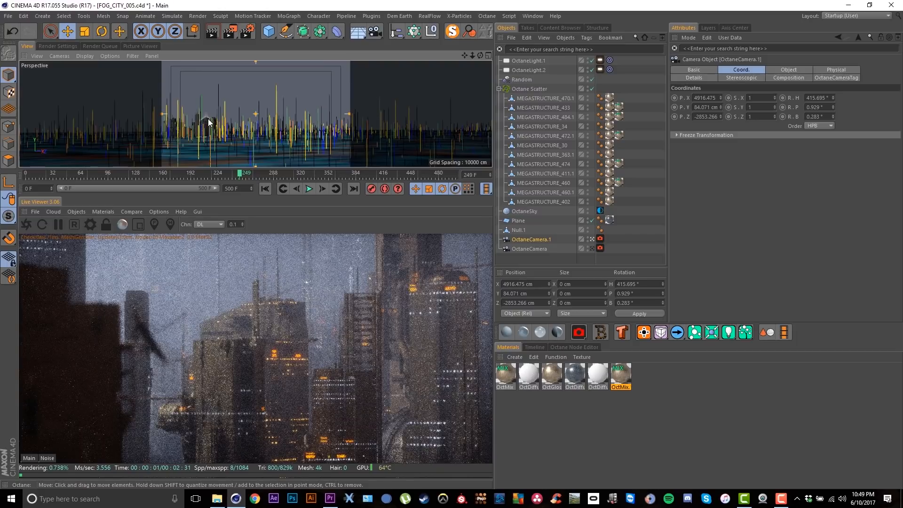
{"action": "left_click_drag", "start_coordinate": [215, 123], "coordinate": [225, 117]}
{"action": "middle_click_drag", "start_coordinate": [226, 116], "coordinate": [225, 114], "text": "alt"}
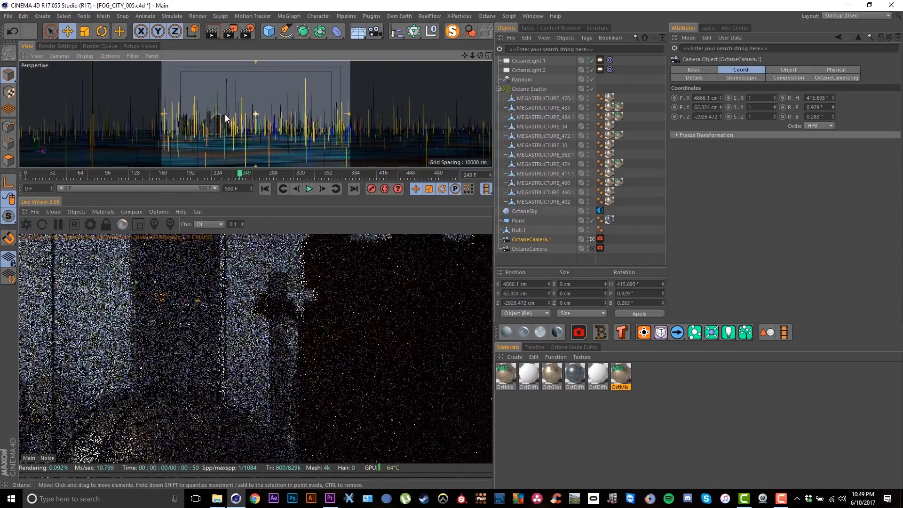
Step: Set the camera's X position to 4898.1 cm and keyframe its X, Y and Z position at frame 0
{"action": "left_click_drag", "start_coordinate": [721, 98], "coordinate": [720, 86]}
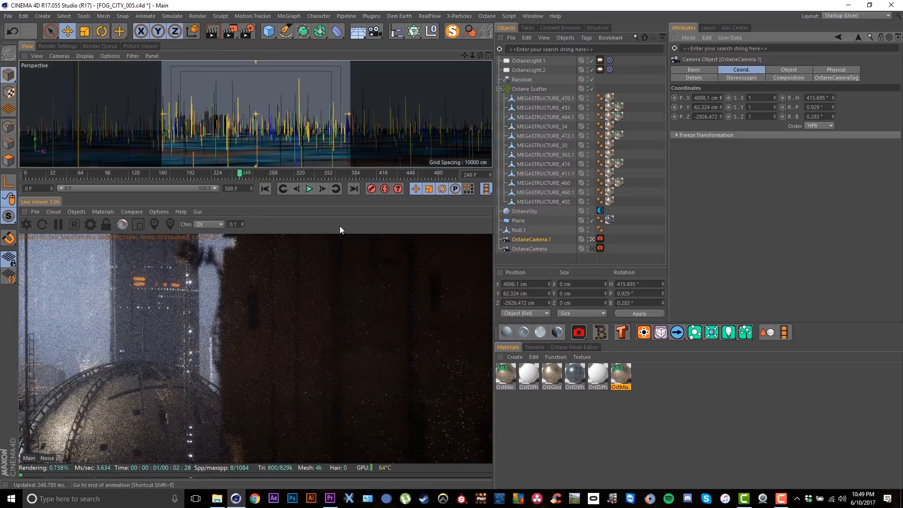
{"action": "left_click", "coordinate": [265, 189]}
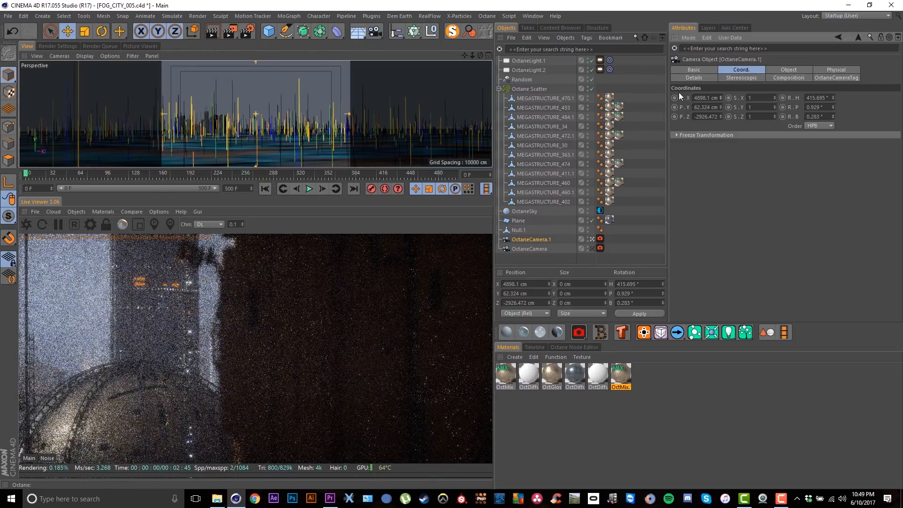
{"action": "left_click_drag", "start_coordinate": [676, 98], "coordinate": [676, 118], "text": "ctrl"}
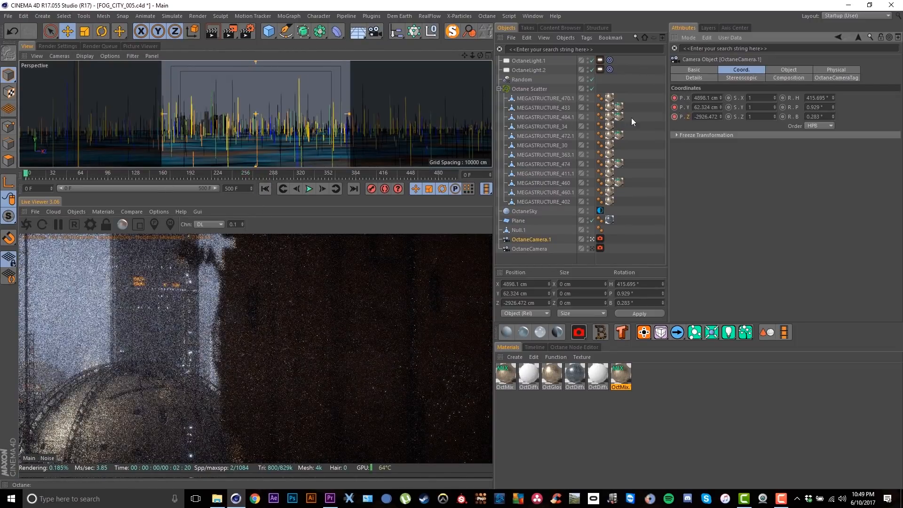
Step: Set the camera's X position to 5475.1 cm at frame 500, keyframe its position, and preview the move at frame 34
{"action": "left_click", "coordinate": [354, 188]}
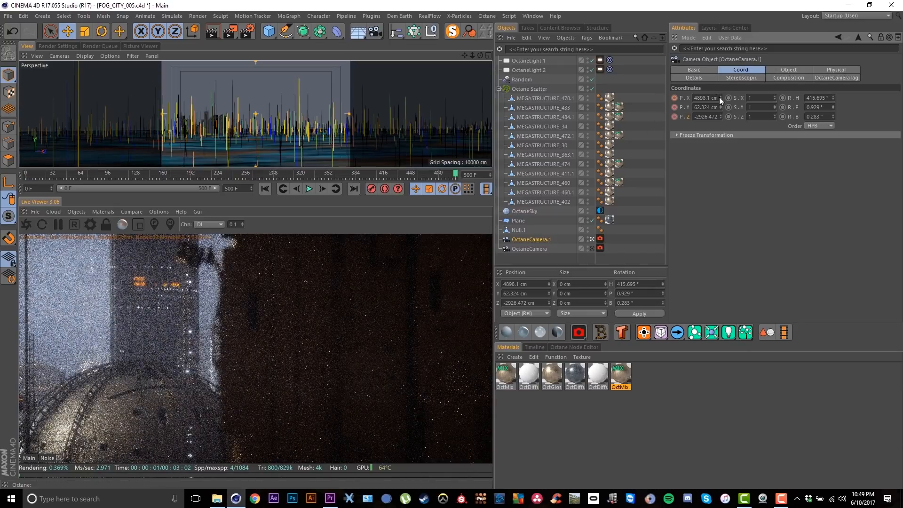
{"action": "left_click_drag", "start_coordinate": [718, 97], "coordinate": [718, 97]}
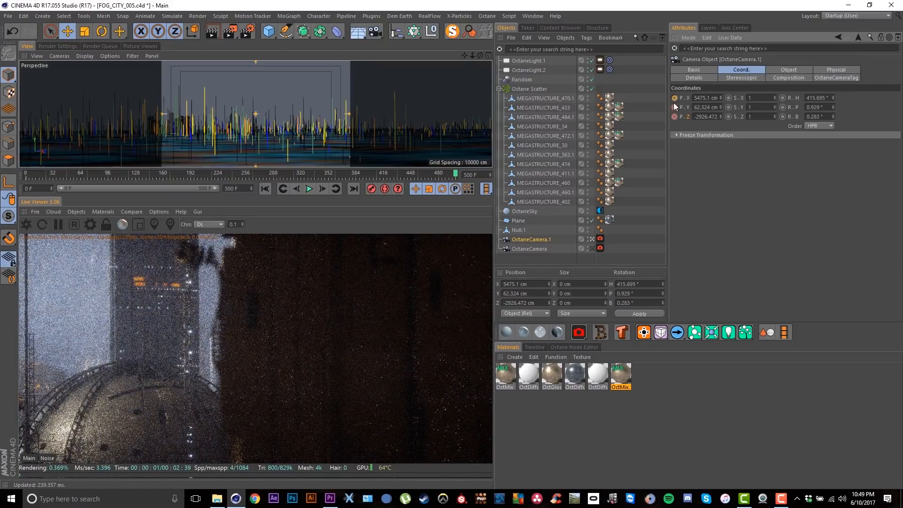
{"action": "left_click_drag", "start_coordinate": [674, 102], "coordinate": [673, 129], "text": "ctrl"}
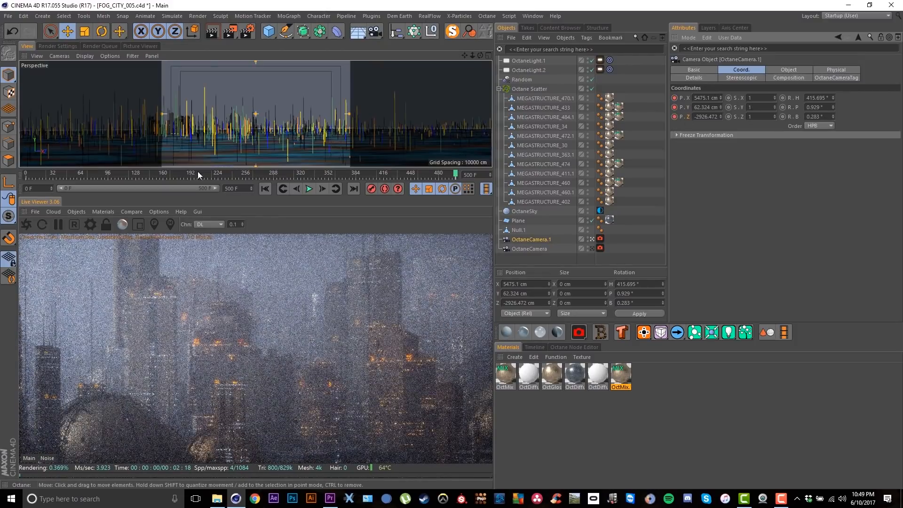
{"action": "left_click", "coordinate": [55, 173]}
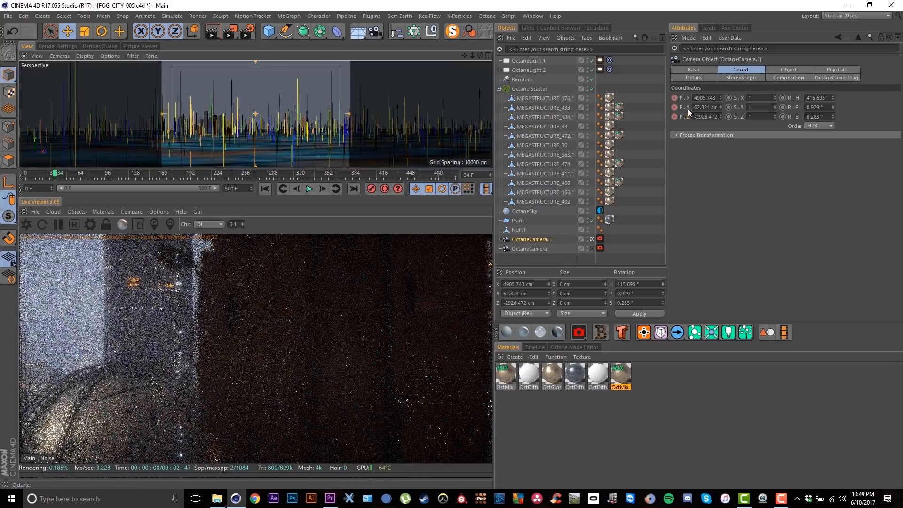
Step: Set the camera's position keyframes to linear interpolation and preview the move, stopping at frame 130
{"action": "key", "text": "shift+F3"}
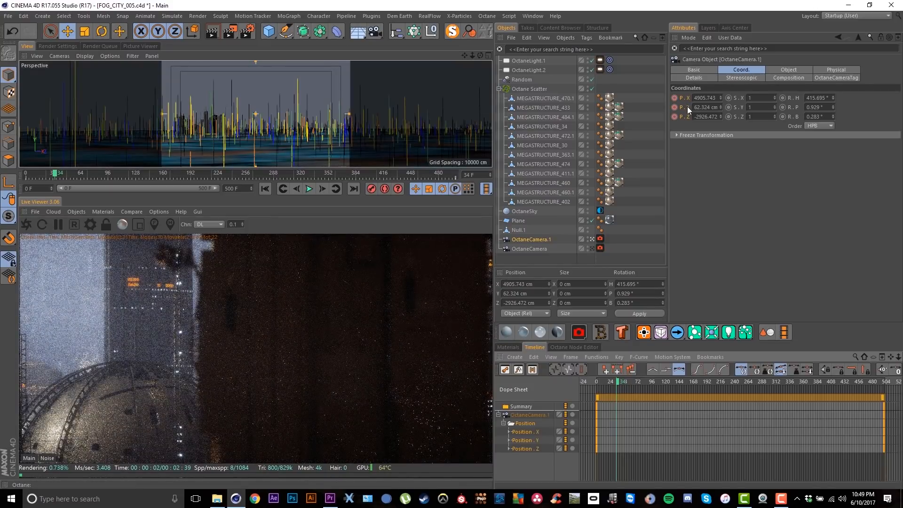
{"action": "left_click", "coordinate": [652, 370]}
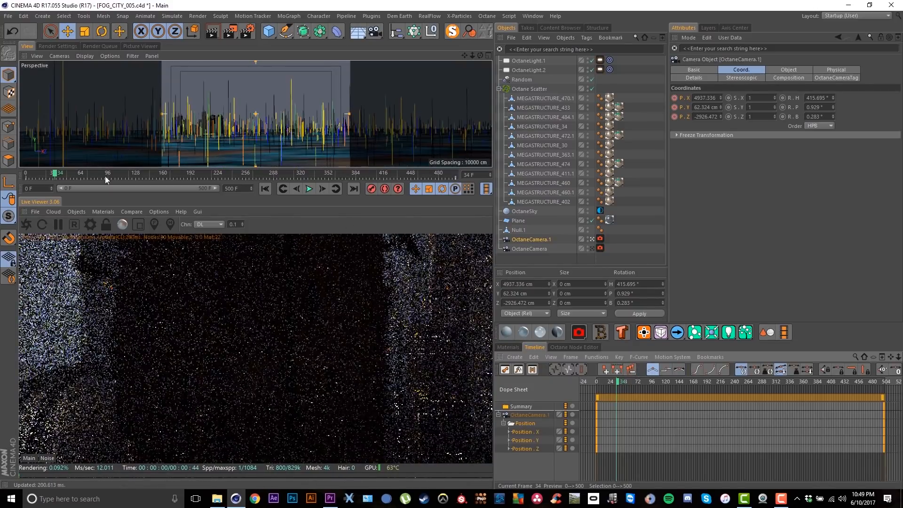
{"action": "key", "text": "F8"}
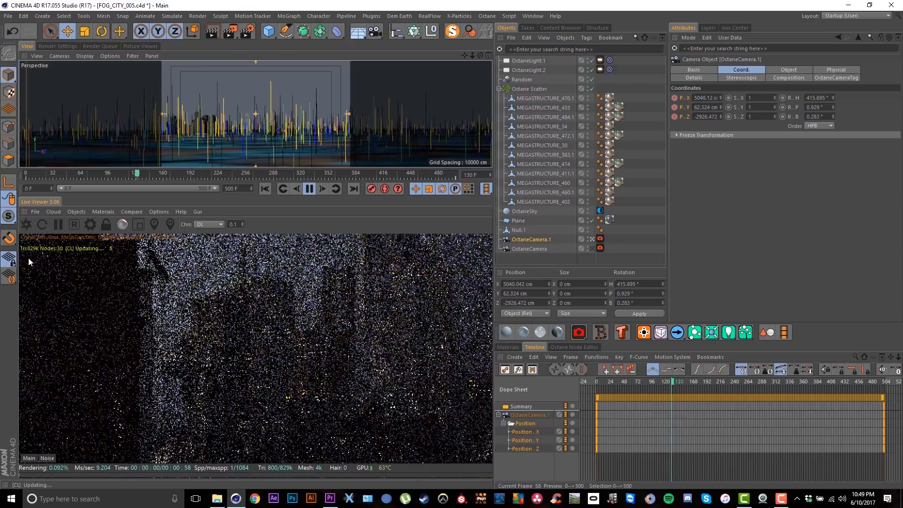
{"action": "key", "text": "F8"}
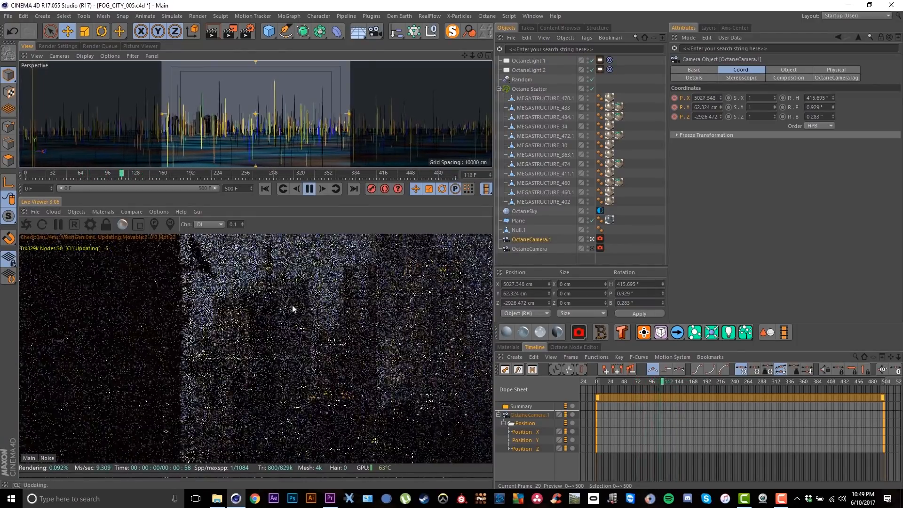
{"action": "key", "text": "F8"}
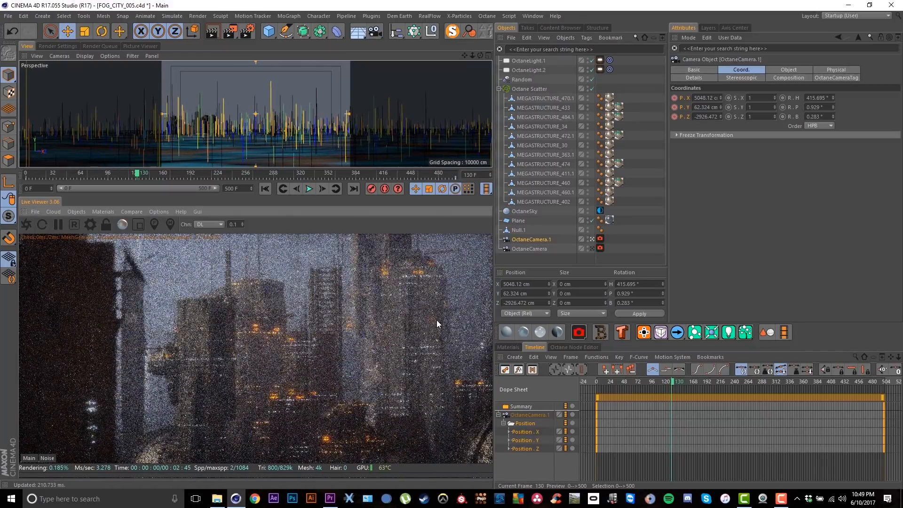
Step: Duplicate OctaneSky and clear the Scattering Medium from the copy's environment tag
{"action": "left_click", "coordinate": [524, 211]}
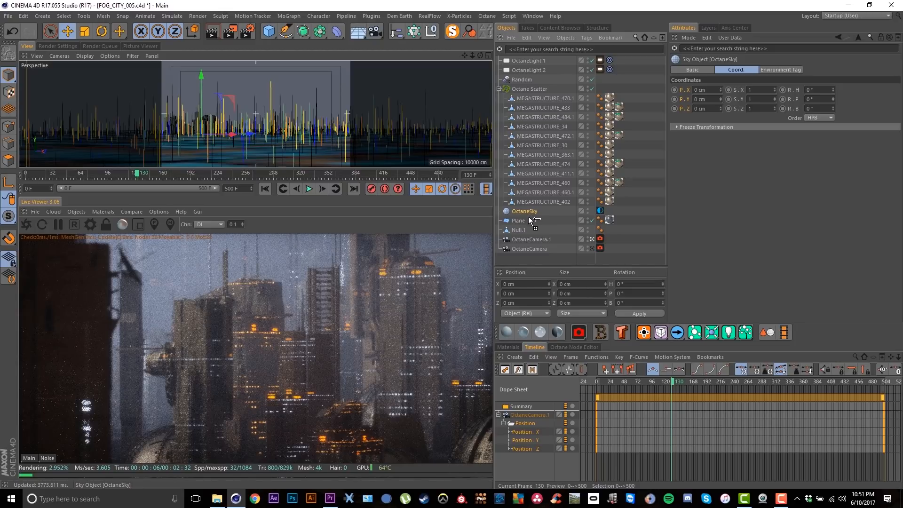
{"action": "left_click_drag", "start_coordinate": [529, 217], "coordinate": [527, 214], "text": "ctrl"}
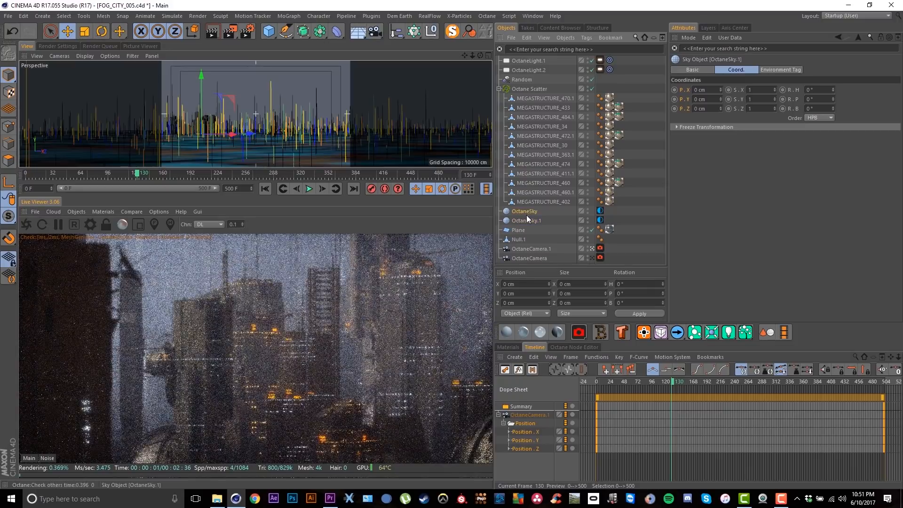
{"action": "left_click", "coordinate": [600, 219]}
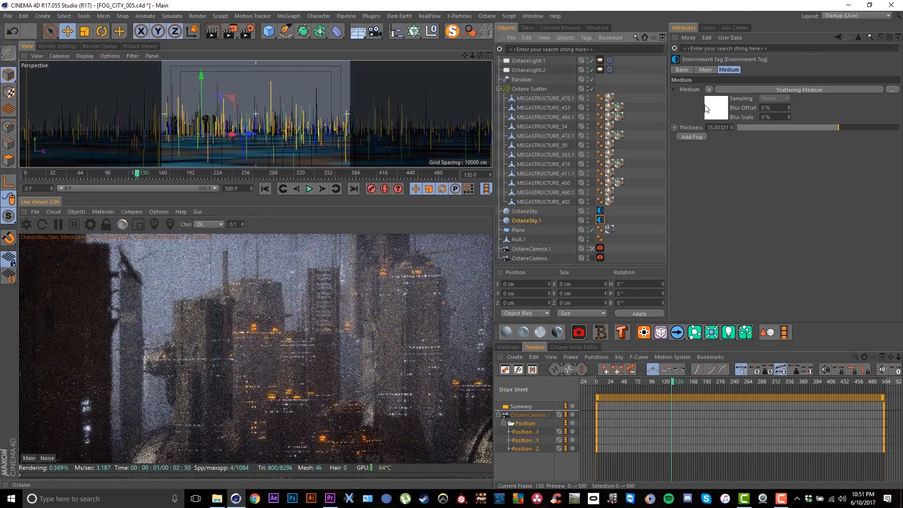
{"action": "left_click", "coordinate": [709, 90]}
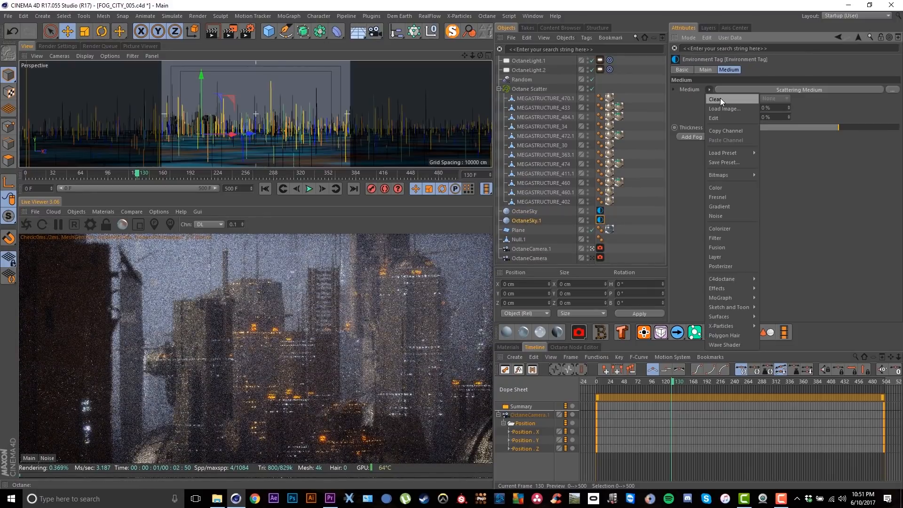
{"action": "left_click", "coordinate": [714, 98]}
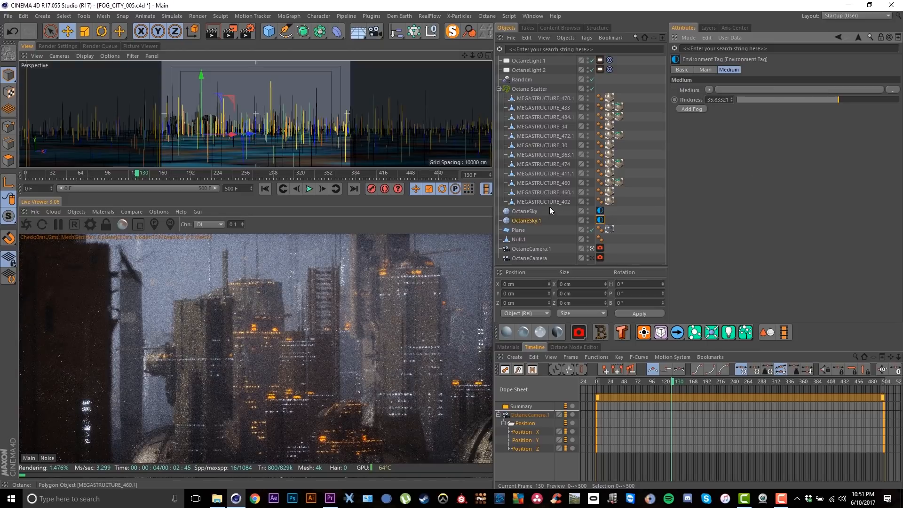
Step: Compare the render with the original OctaneSky on and off, and leave that sky disabled
{"action": "left_click", "coordinate": [588, 212]}
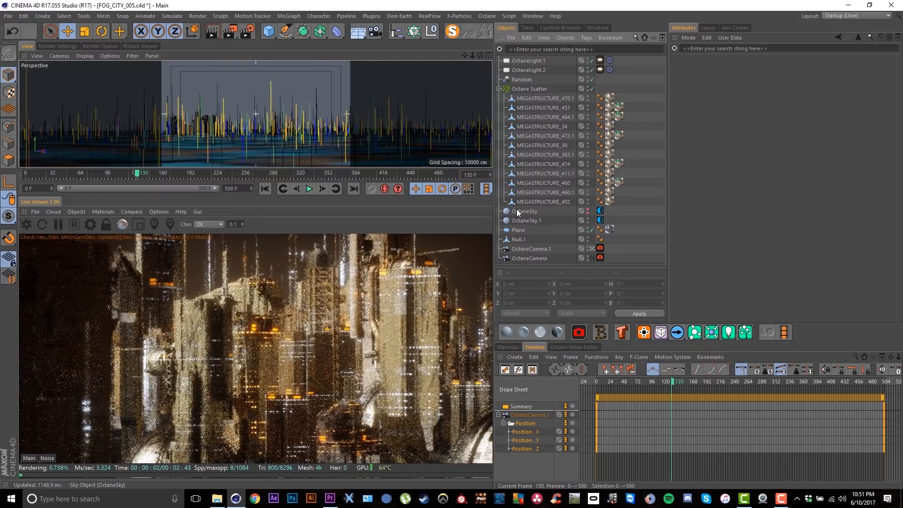
{"action": "left_click", "coordinate": [522, 211]}
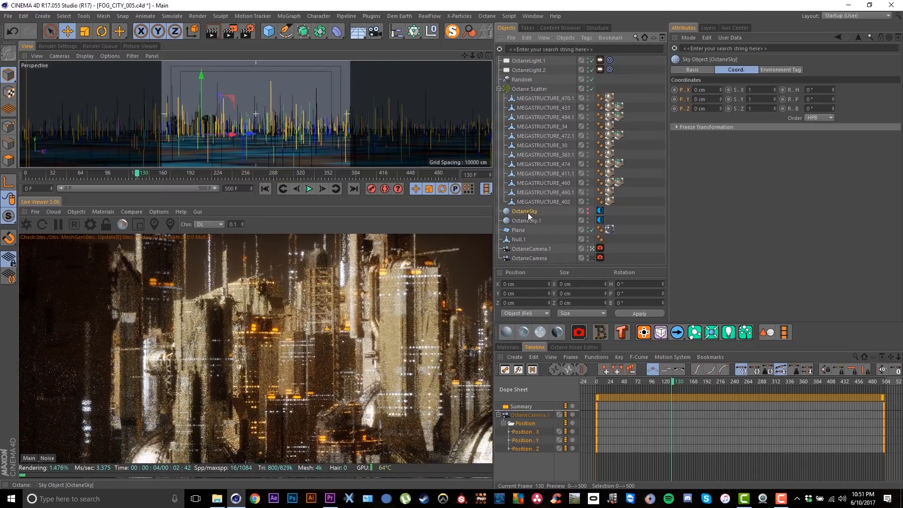
{"action": "left_click", "coordinate": [588, 211]}
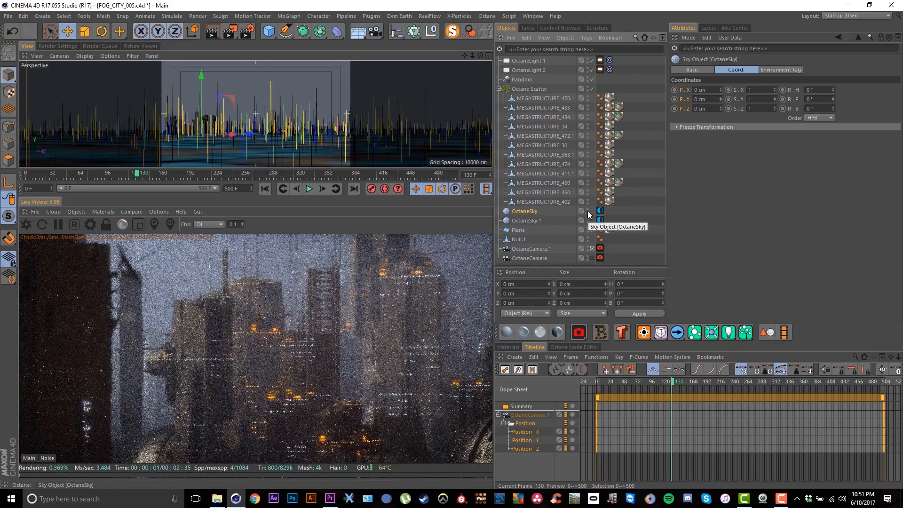
{"action": "left_click", "coordinate": [588, 211]}
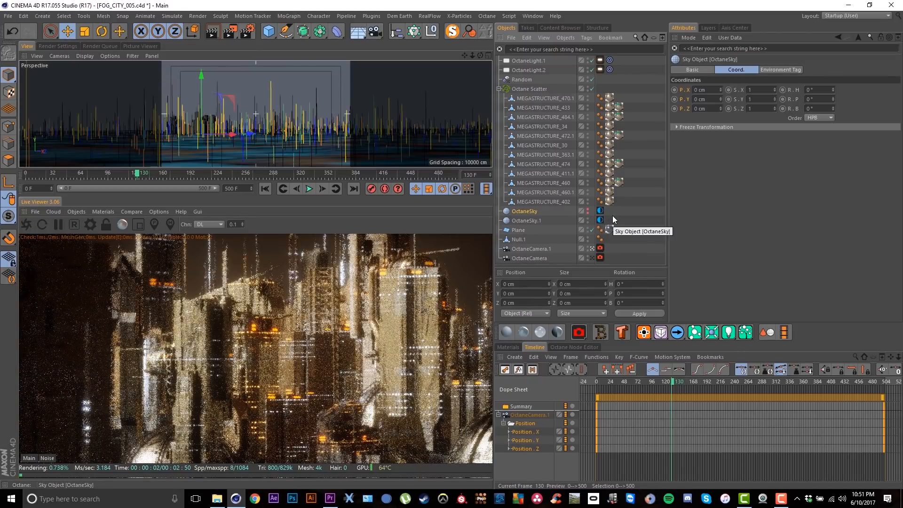
Step: Add an Octane Volume, move it near the camera to about X 4082.154 and Z -2184.978 cm, and rotate its heading to about 49.703°
{"action": "left_click", "coordinate": [77, 212]}
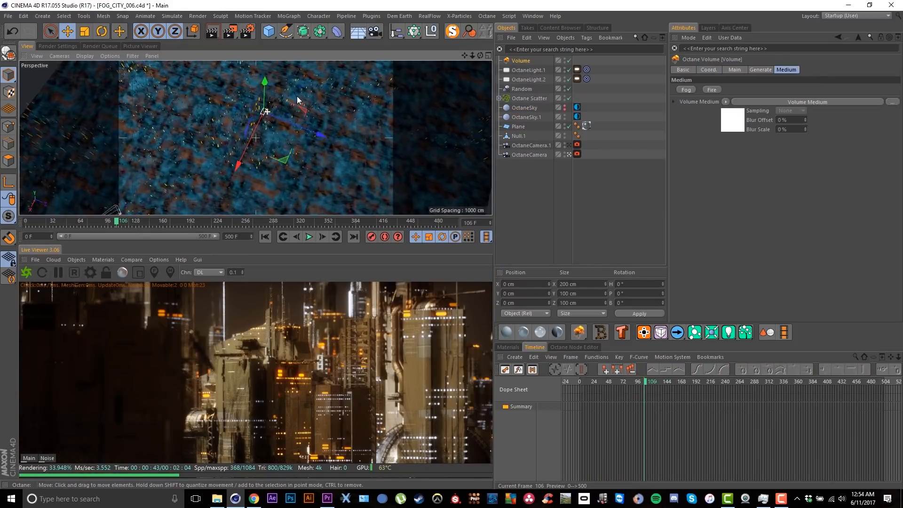
{"action": "right_click_drag", "start_coordinate": [297, 96], "coordinate": [259, 123], "text": "alt"}
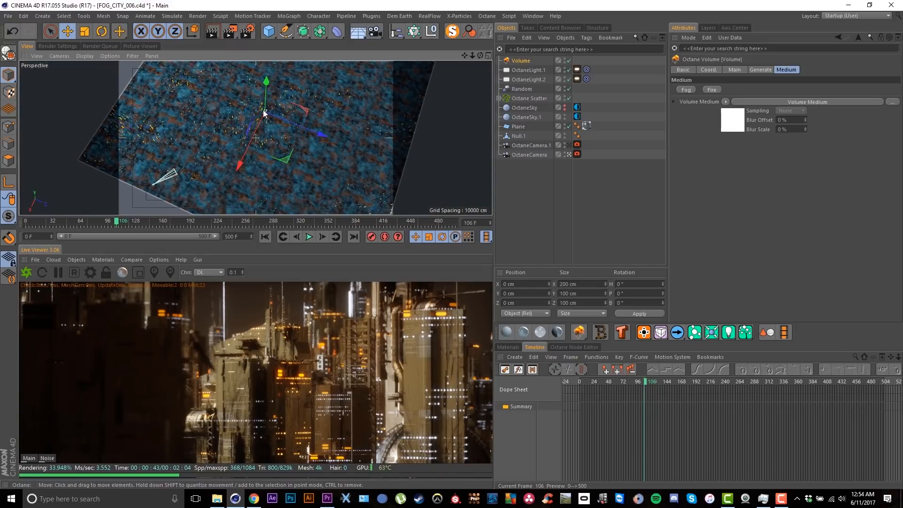
{"action": "middle_click_drag", "start_coordinate": [276, 102], "coordinate": [307, 83], "text": "alt"}
{"action": "left_click_drag", "start_coordinate": [314, 136], "coordinate": [208, 155]}
{"action": "right_click_drag", "start_coordinate": [208, 155], "coordinate": [356, 106], "text": "alt"}
{"action": "key", "text": "r"}
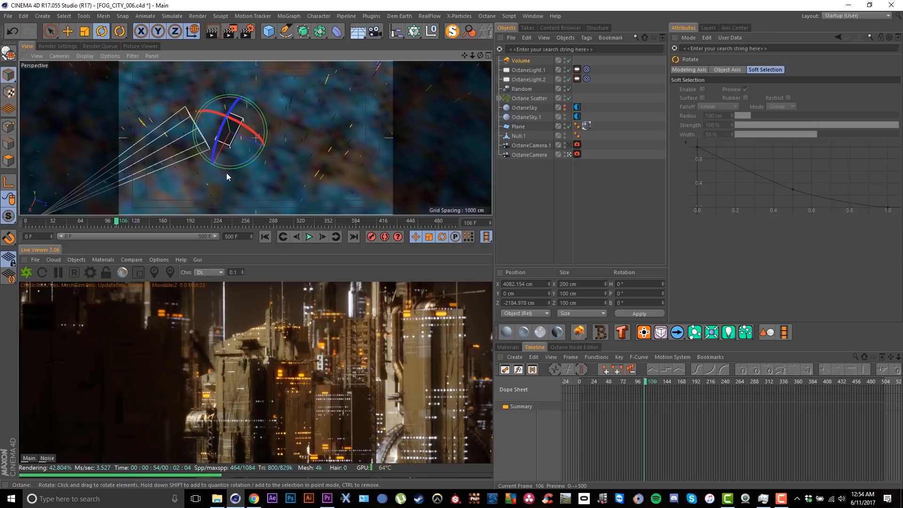
{"action": "left_click_drag", "start_coordinate": [228, 169], "coordinate": [264, 161]}
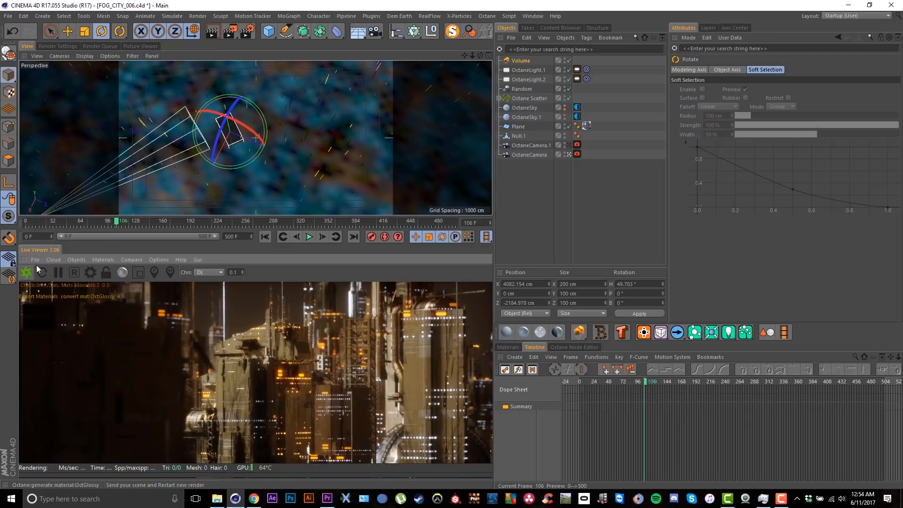
Step: Look through OctaneCamera.1 and move the volume into frame, at about X 4028.466, Y 103.947 and Z -2248.292 cm
{"action": "left_click", "coordinate": [569, 145]}
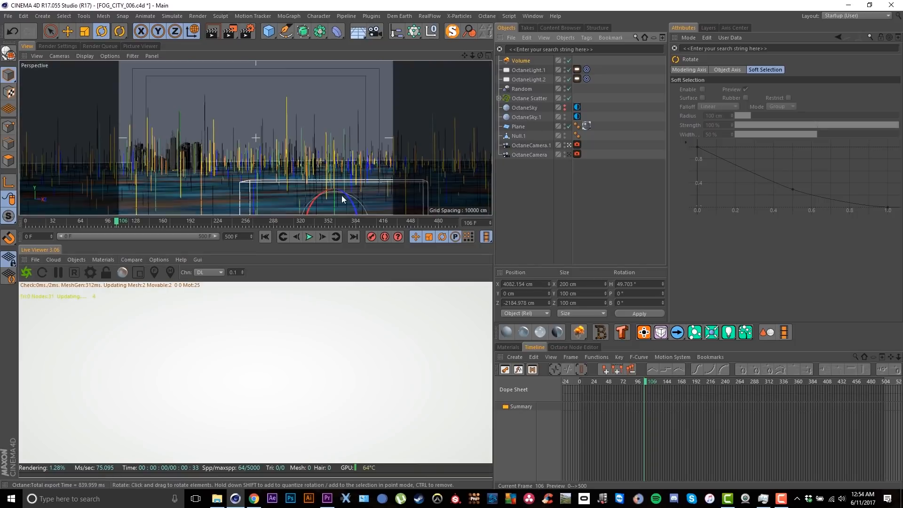
{"action": "key", "text": "e"}
{"action": "left_click_drag", "start_coordinate": [374, 187], "coordinate": [261, 142]}
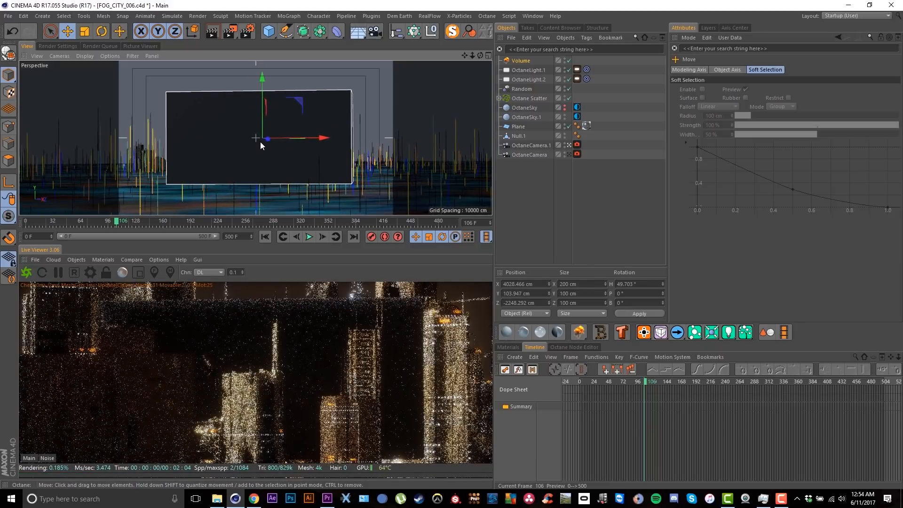
Step: Turn off Check Camera for the Live Viewer and switch the viewport to OctaneCamera, framed on the volume
{"action": "left_click", "coordinate": [156, 262]}
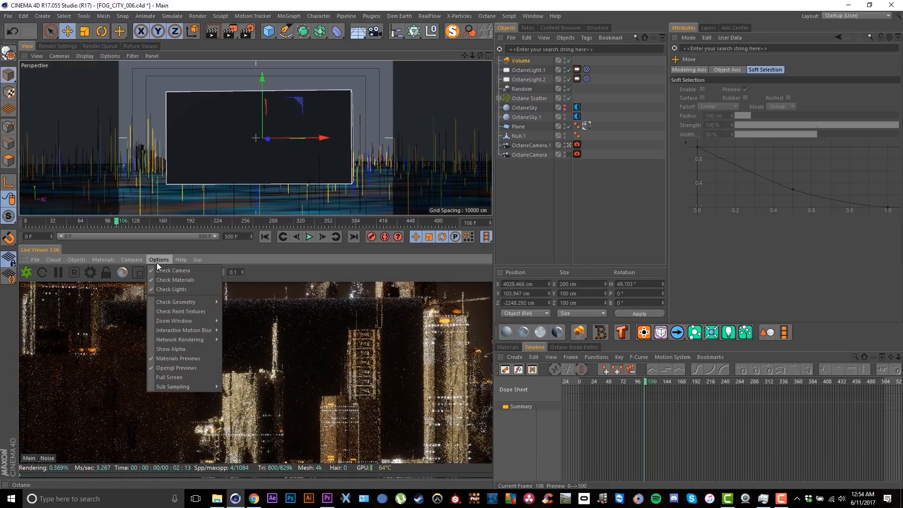
{"action": "left_click", "coordinate": [160, 269]}
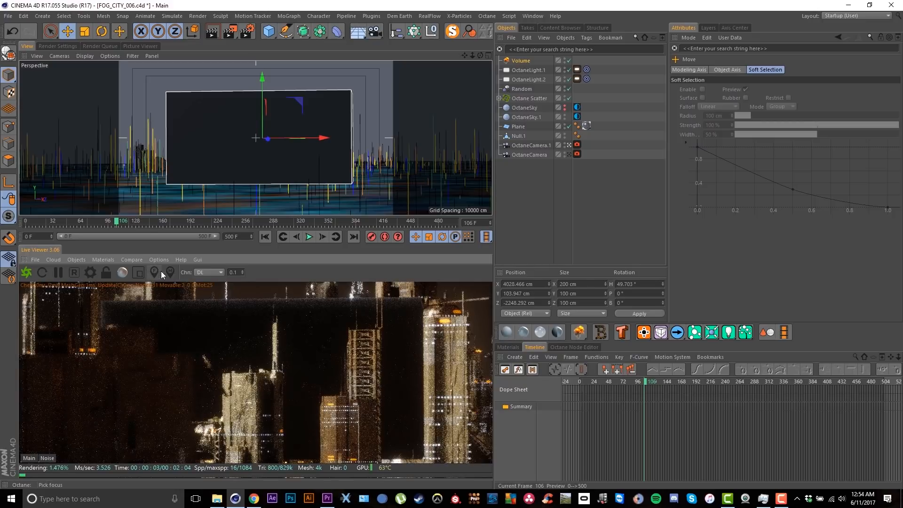
{"action": "left_click", "coordinate": [569, 155]}
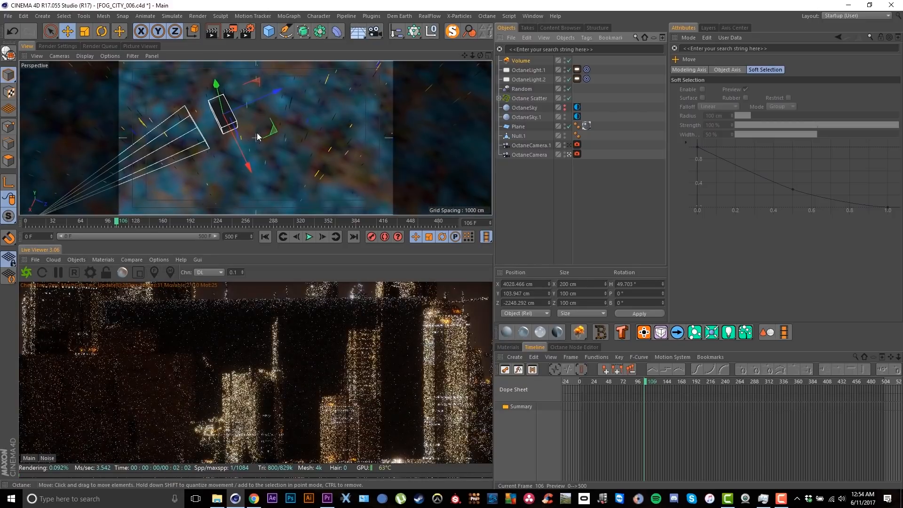
{"action": "middle_click_drag", "start_coordinate": [258, 136], "coordinate": [288, 136], "text": "alt"}
{"action": "scroll", "coordinate": [254, 134], "scroll_direction": "up", "scroll_amount": 3}
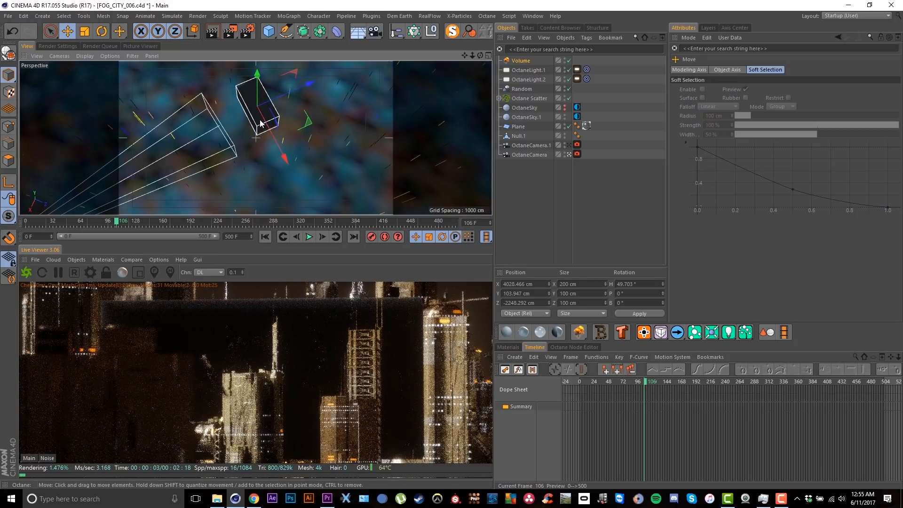
{"action": "middle_click_drag", "start_coordinate": [259, 117], "coordinate": [266, 130], "text": "alt"}
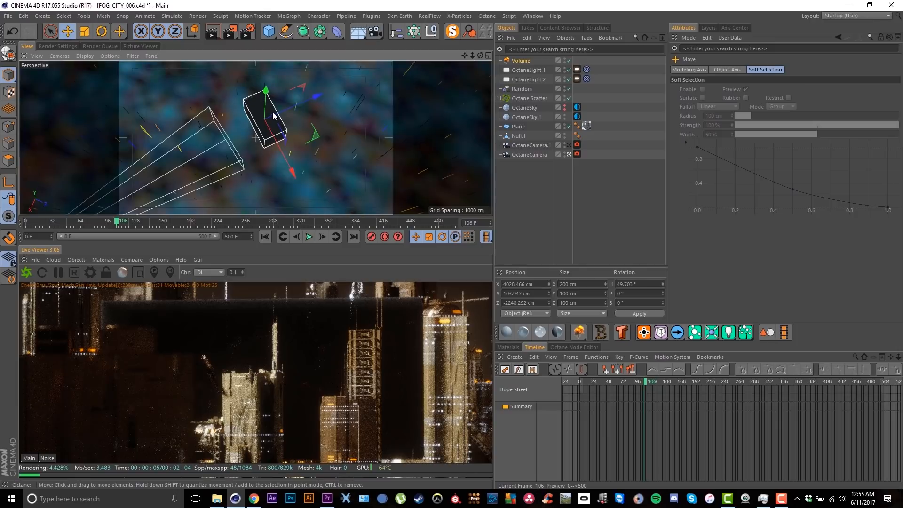
Step: Apply the Cloud1 generator preset to the volume and change its texture's noise type to Electric
{"action": "left_click", "coordinate": [520, 62]}
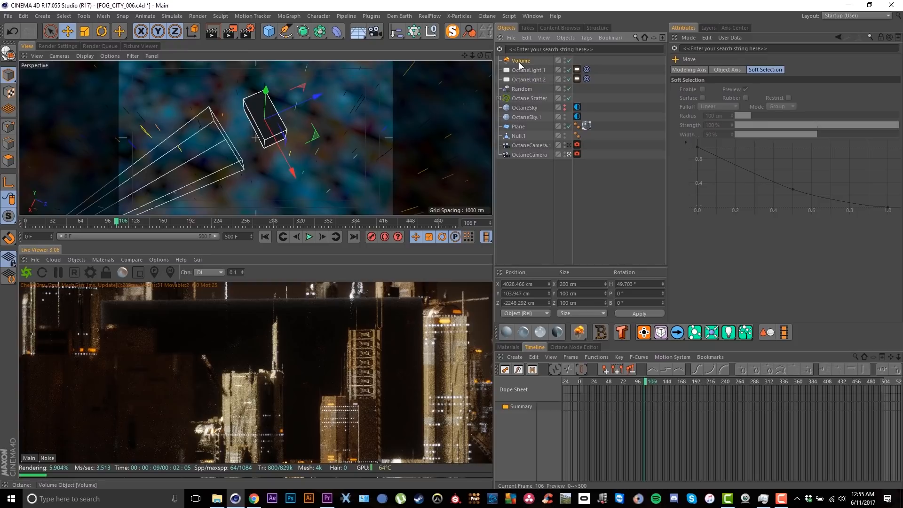
{"action": "left_click", "coordinate": [761, 68]}
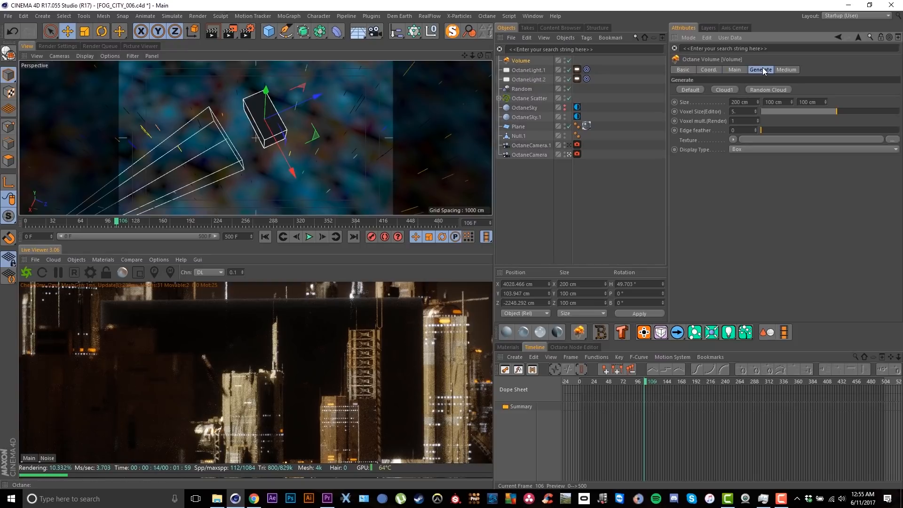
{"action": "left_click", "coordinate": [721, 89]}
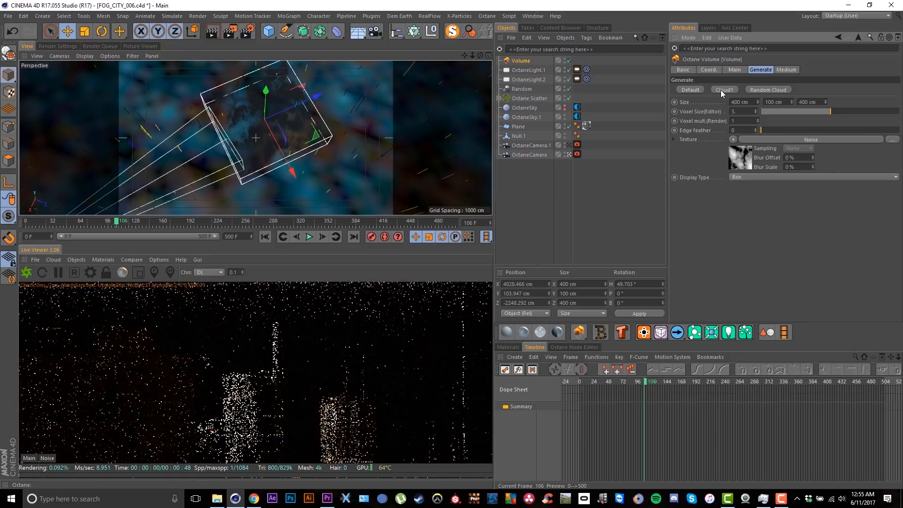
{"action": "left_click", "coordinate": [741, 157]}
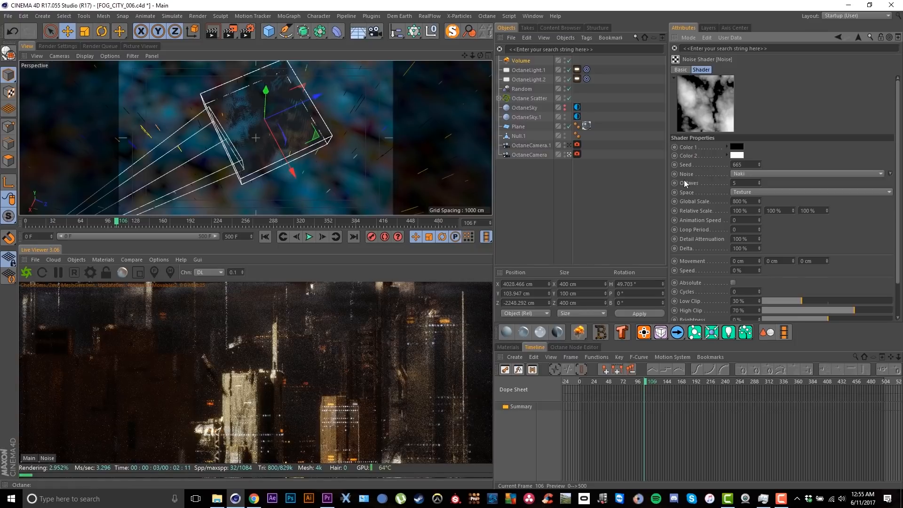
{"action": "left_click", "coordinate": [747, 173]}
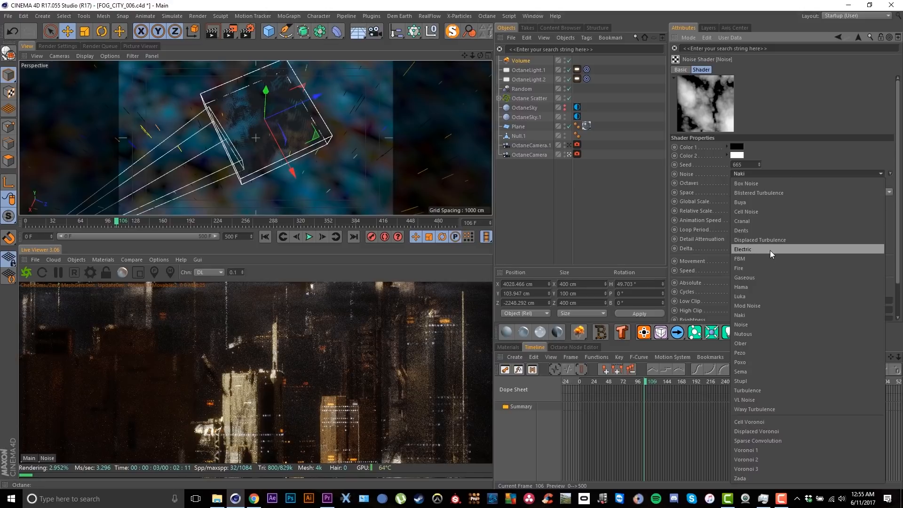
{"action": "left_click", "coordinate": [742, 252]}
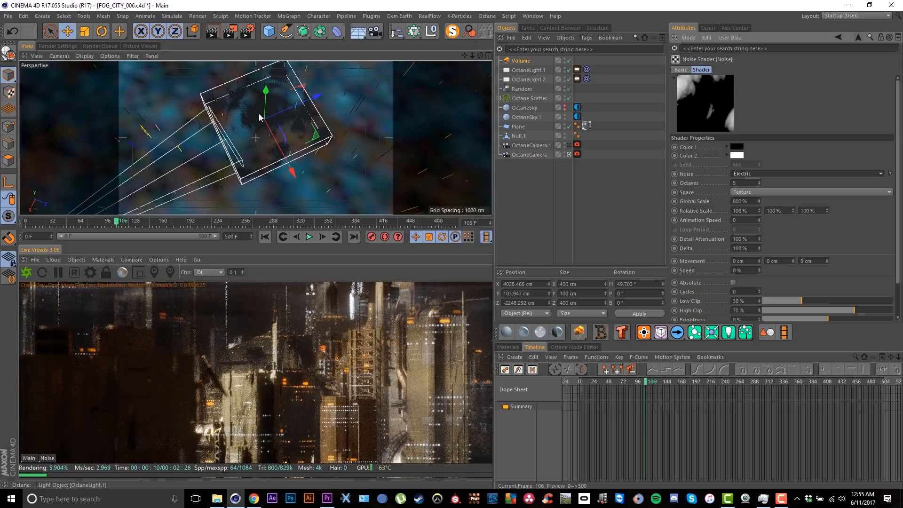
Step: Examine the volume's preview up close in the viewport and review its Volume Medium settings
{"action": "right_click_drag", "start_coordinate": [264, 115], "coordinate": [299, 126], "text": "alt"}
{"action": "mouse_move", "coordinate": [289, 101]}
{"action": "left_mouse_down", "text": "alt"}
{"action": "mouse_move", "coordinate": [275, 83]}
{"action": "mouse_move", "coordinate": [288, 60]}
{"action": "mouse_move", "coordinate": [291, 103]}
{"action": "left_mouse_up", "text": "alt"}
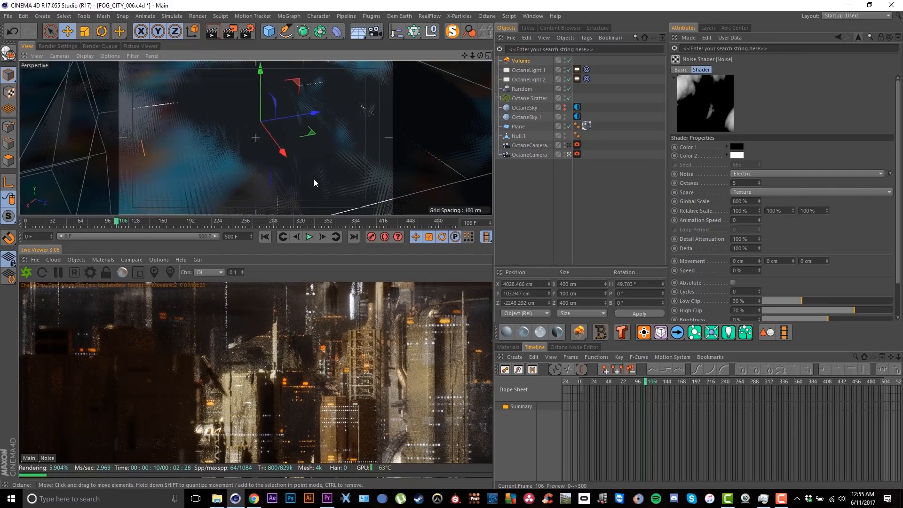
{"action": "mouse_move", "coordinate": [317, 145]}
{"action": "left_mouse_down", "text": "alt"}
{"action": "mouse_move", "coordinate": [322, 125]}
{"action": "mouse_move", "coordinate": [312, 78]}
{"action": "mouse_move", "coordinate": [303, 89]}
{"action": "mouse_move", "coordinate": [302, 141]}
{"action": "left_mouse_up", "text": "alt"}
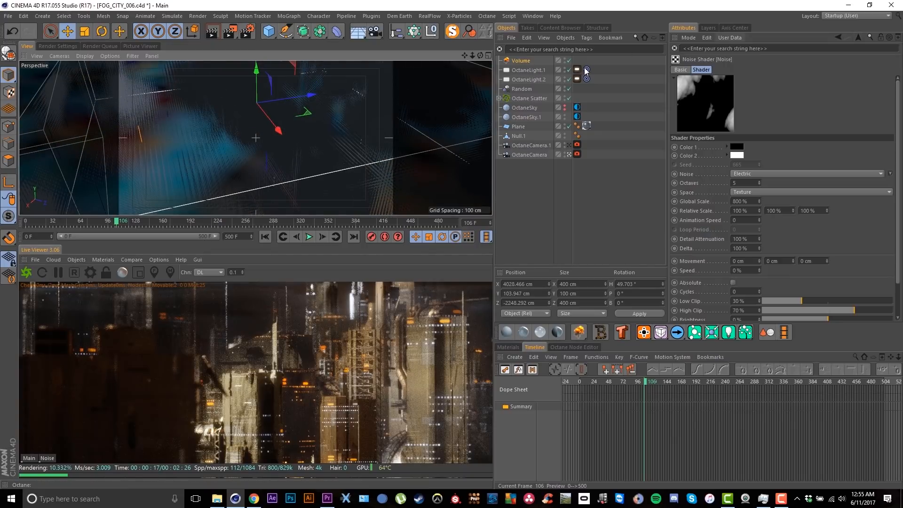
{"action": "left_click", "coordinate": [523, 60]}
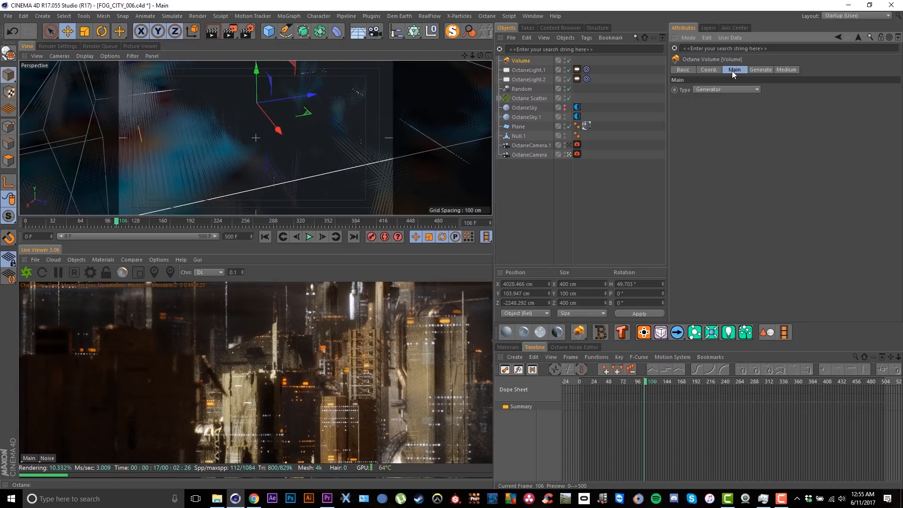
{"action": "left_click", "coordinate": [784, 69]}
{"action": "left_click", "coordinate": [733, 120]}
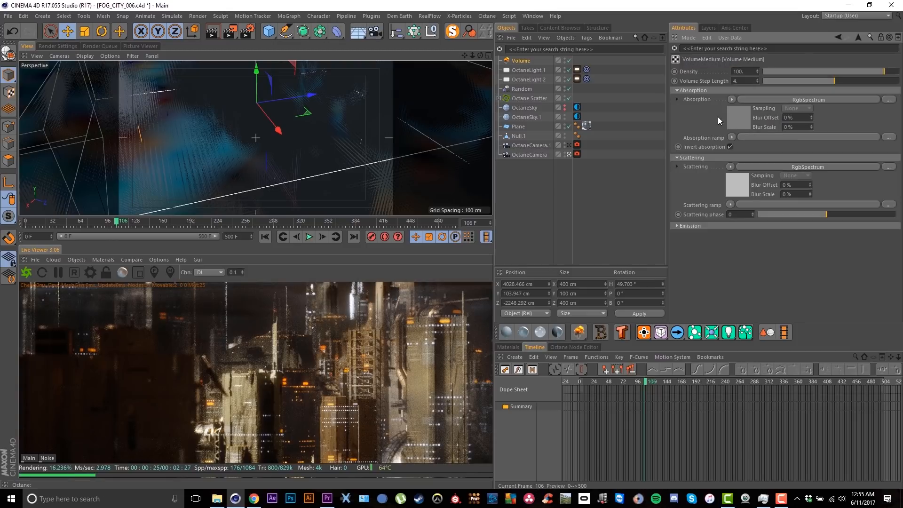
{"action": "left_click", "coordinate": [856, 39]}
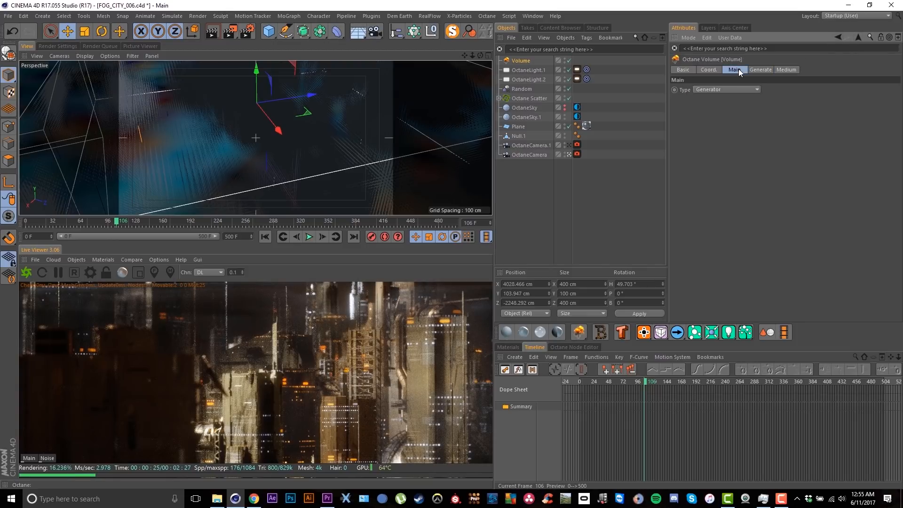
Step: Try different editor voxel sizes for the volume, including about 13.93 and 2.87, and settle on about 6.2
{"action": "left_click", "coordinate": [759, 70]}
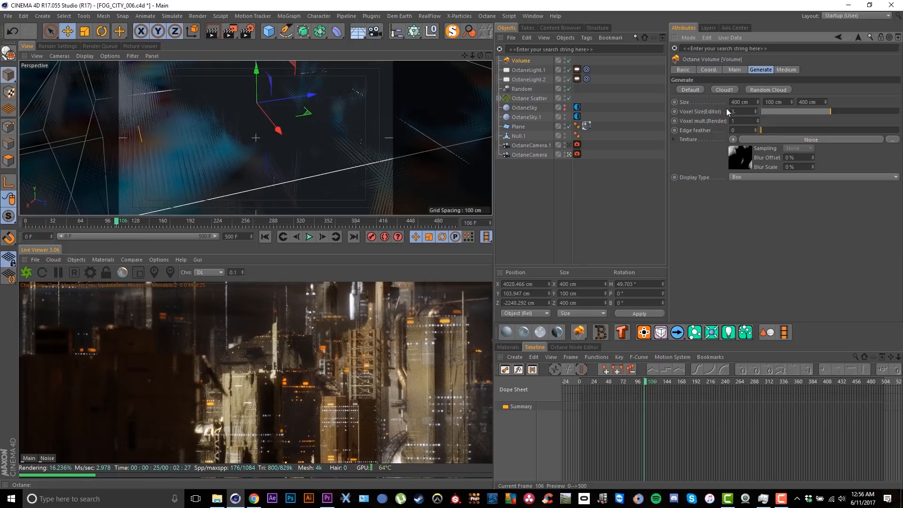
{"action": "left_click_drag", "start_coordinate": [837, 112], "coordinate": [850, 112]}
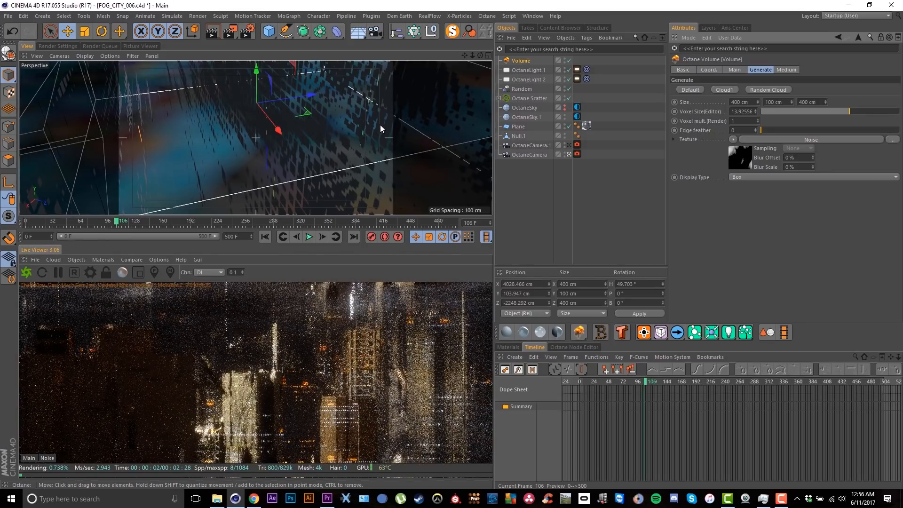
{"action": "left_click_drag", "start_coordinate": [352, 125], "coordinate": [303, 126], "text": "alt"}
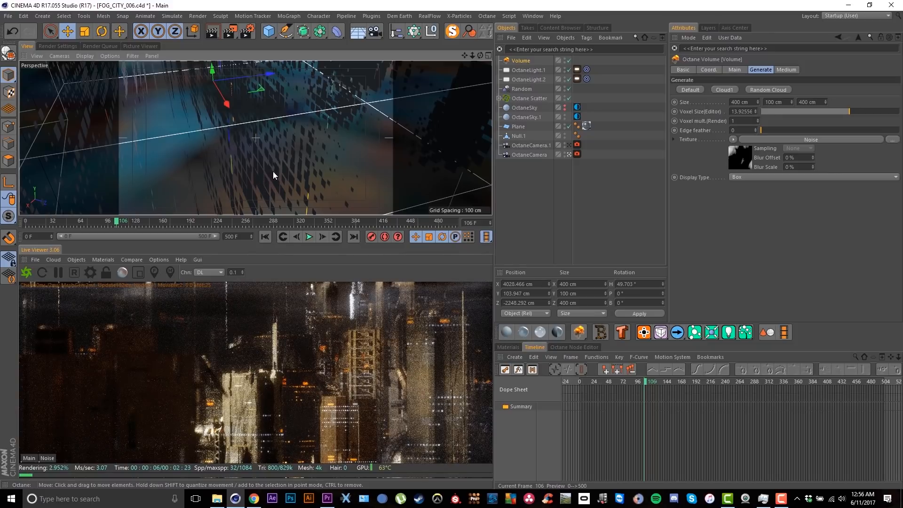
{"action": "mouse_move", "coordinate": [273, 172]}
{"action": "left_mouse_down", "text": "alt"}
{"action": "mouse_move", "coordinate": [289, 165]}
{"action": "mouse_move", "coordinate": [264, 180]}
{"action": "left_mouse_up", "text": "alt"}
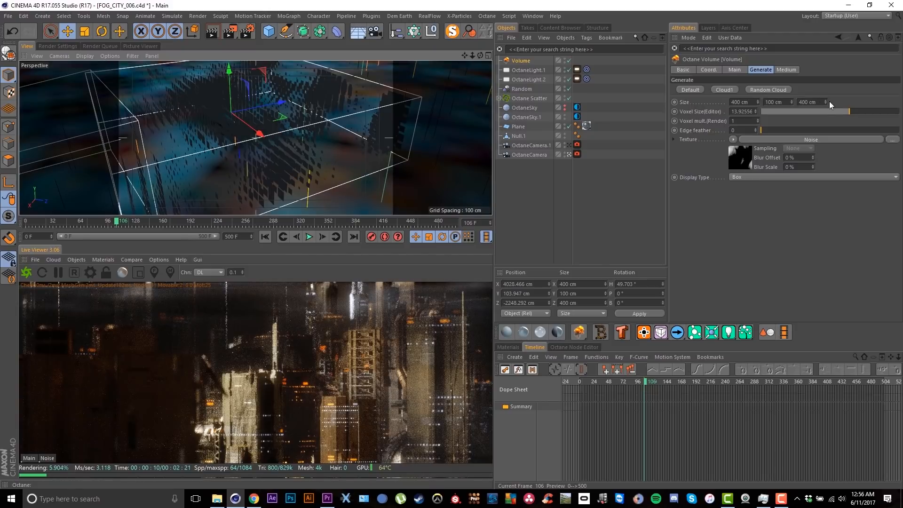
{"action": "left_click_drag", "start_coordinate": [844, 111], "coordinate": [839, 112]}
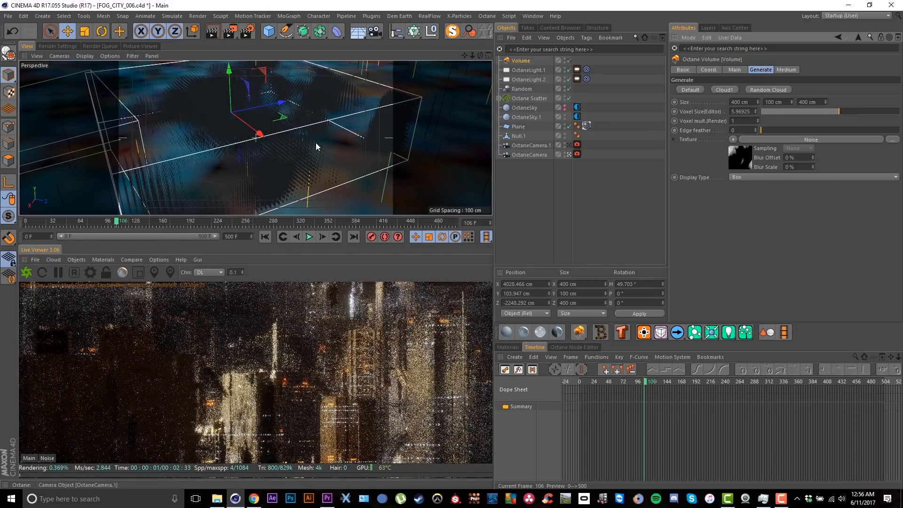
{"action": "left_click", "coordinate": [830, 112]}
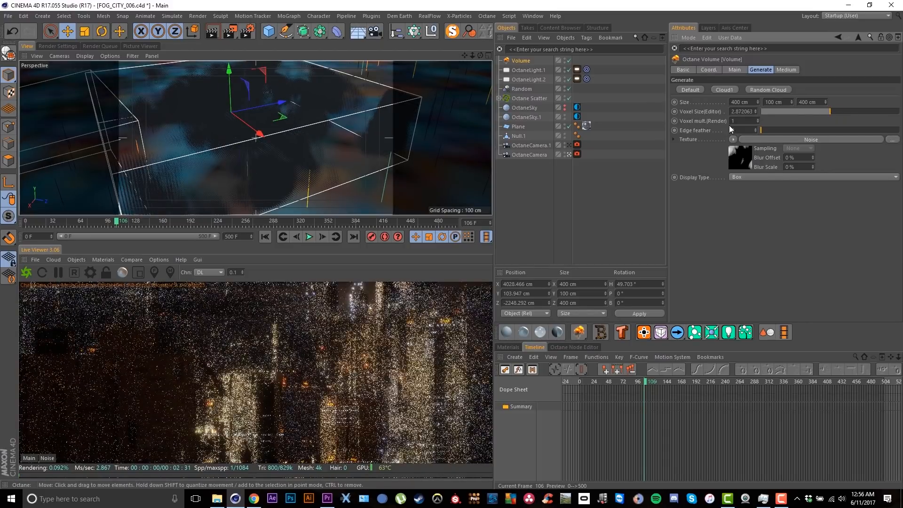
{"action": "left_click", "coordinate": [839, 113]}
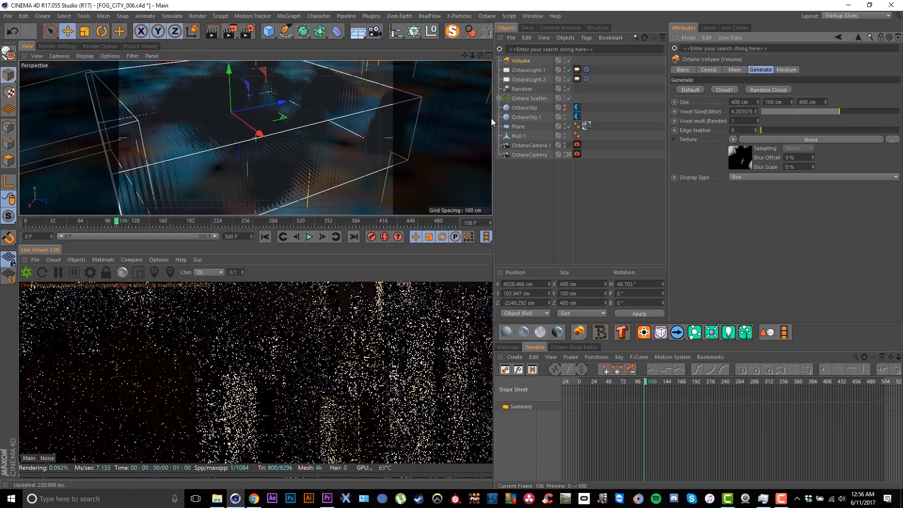
Step: Scale the volume up uniformly to about 592.4 × 148.1 × 592.4 cm and check it against the whole city
{"action": "left_click_drag", "start_coordinate": [192, 113], "coordinate": [227, 157], "text": "alt"}
{"action": "key", "text": "t"}
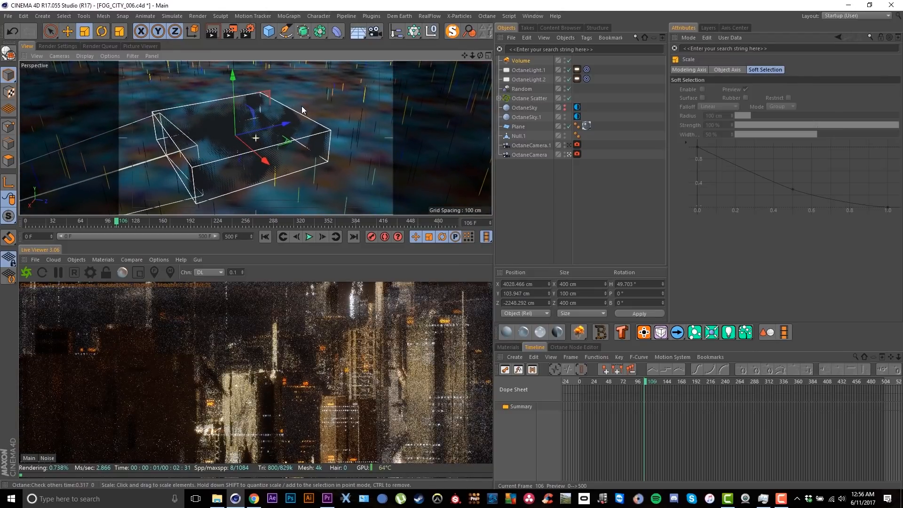
{"action": "left_click_drag", "start_coordinate": [296, 112], "coordinate": [526, 95]}
{"action": "scroll", "coordinate": [303, 103], "scroll_direction": "down", "scroll_amount": 10}
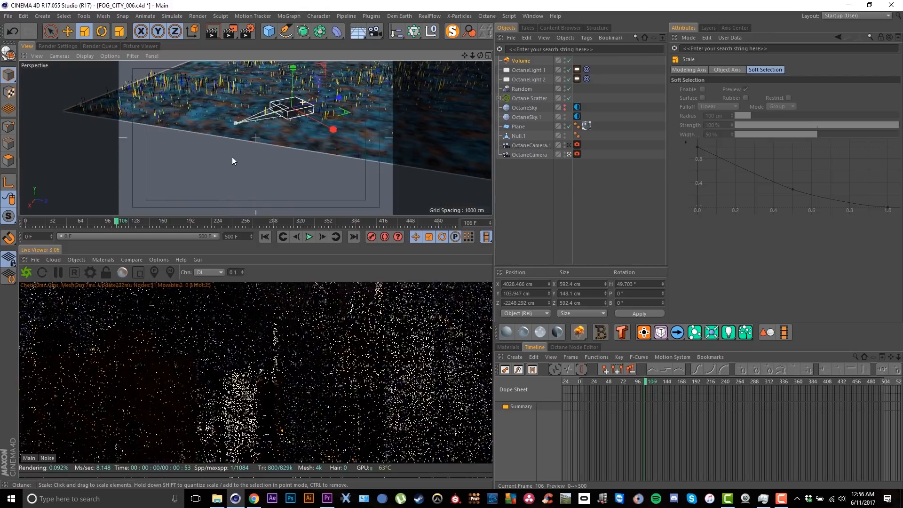
{"action": "right_click_drag", "start_coordinate": [232, 157], "coordinate": [247, 148], "text": "alt"}
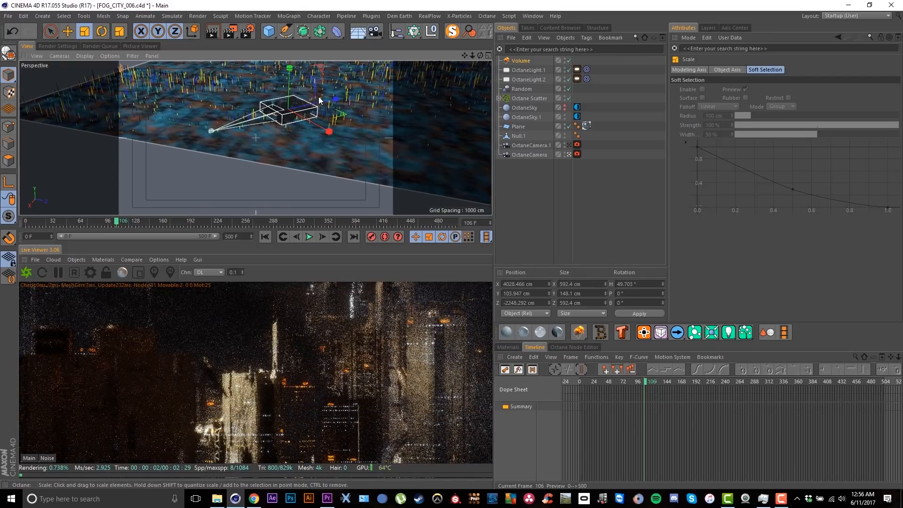
{"action": "left_click_drag", "start_coordinate": [320, 101], "coordinate": [245, 143], "text": "alt"}
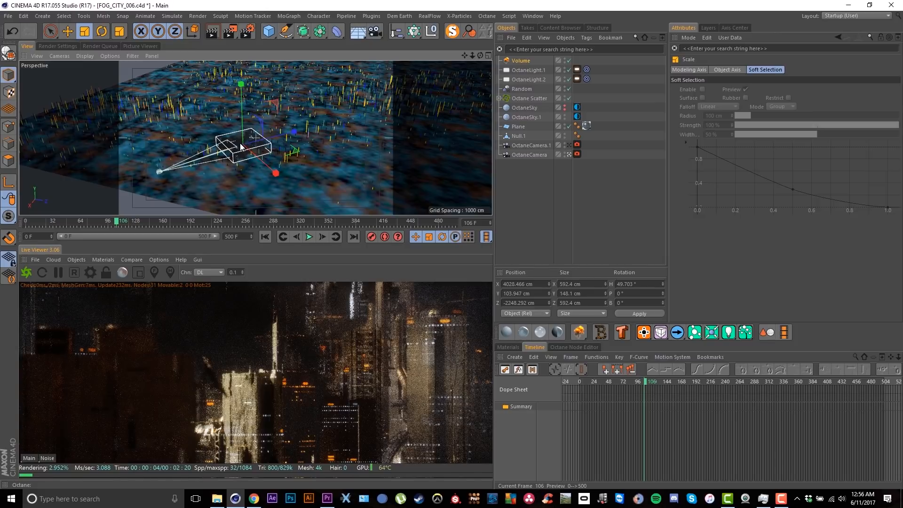
{"action": "left_click", "coordinate": [544, 191]}
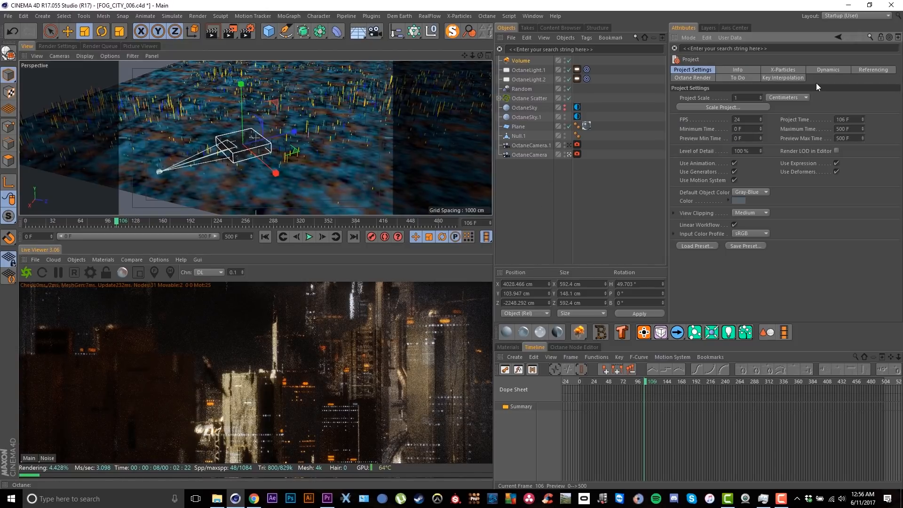
{"action": "left_click", "coordinate": [716, 108]}
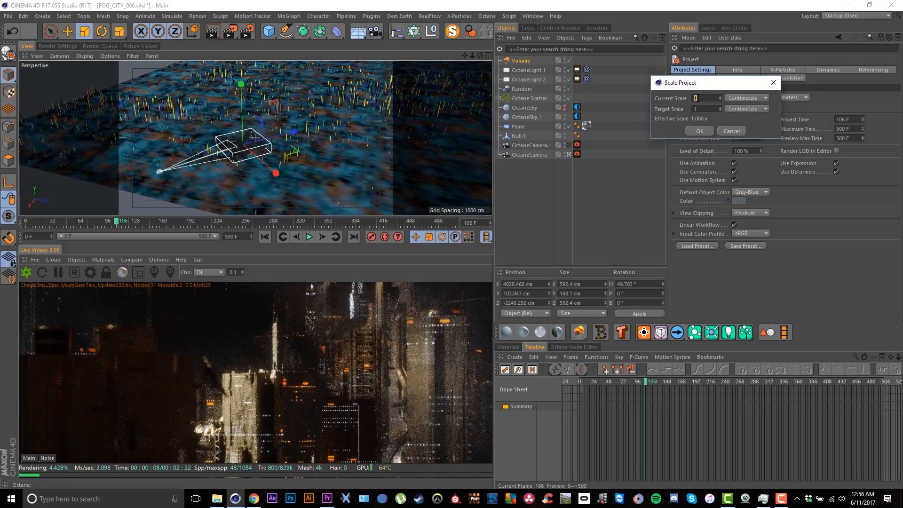
{"action": "type", "text": "00"}
{"action": "left_click", "coordinate": [737, 134]}
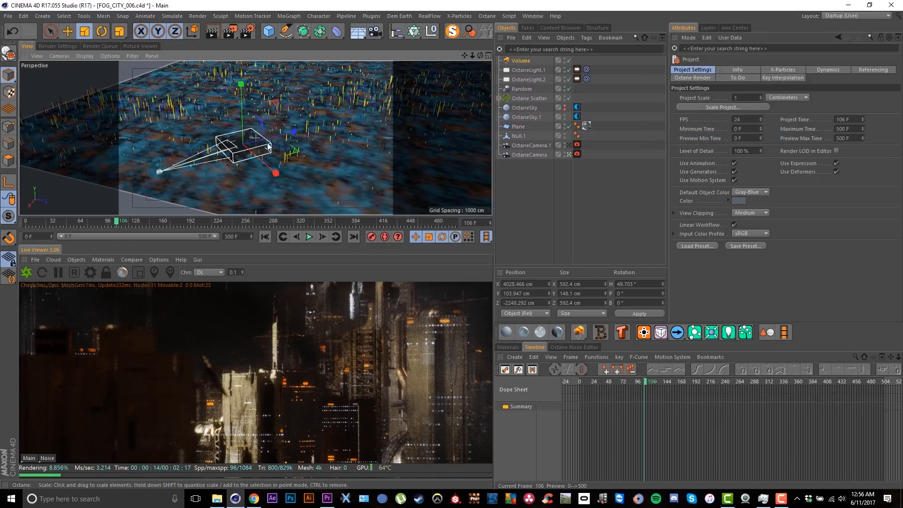
Step: Set the octaves of the volume's noise texture to 15 and its third relative scale value to 101%
{"action": "scroll", "coordinate": [230, 158], "scroll_direction": "up", "scroll_amount": 3}
{"action": "scroll", "coordinate": [235, 162], "scroll_direction": "up", "scroll_amount": 5}
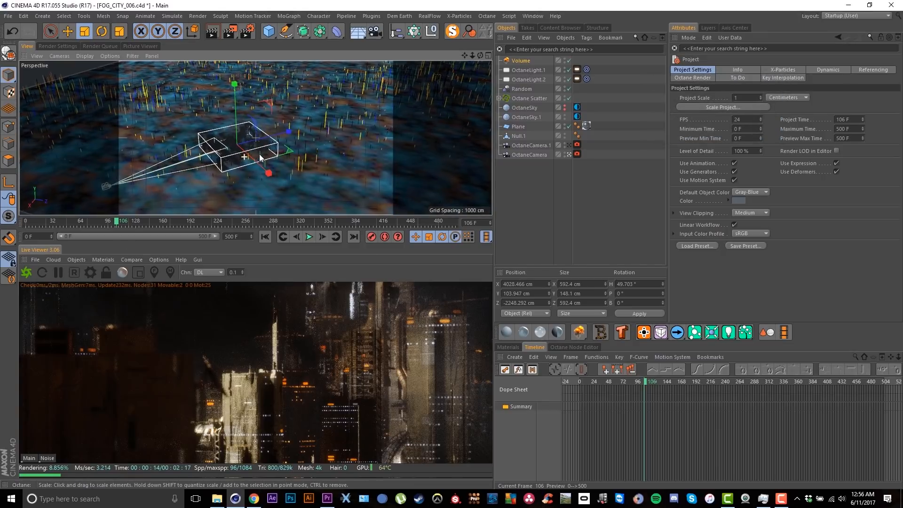
{"action": "scroll", "coordinate": [309, 140], "scroll_direction": "up", "scroll_amount": 1}
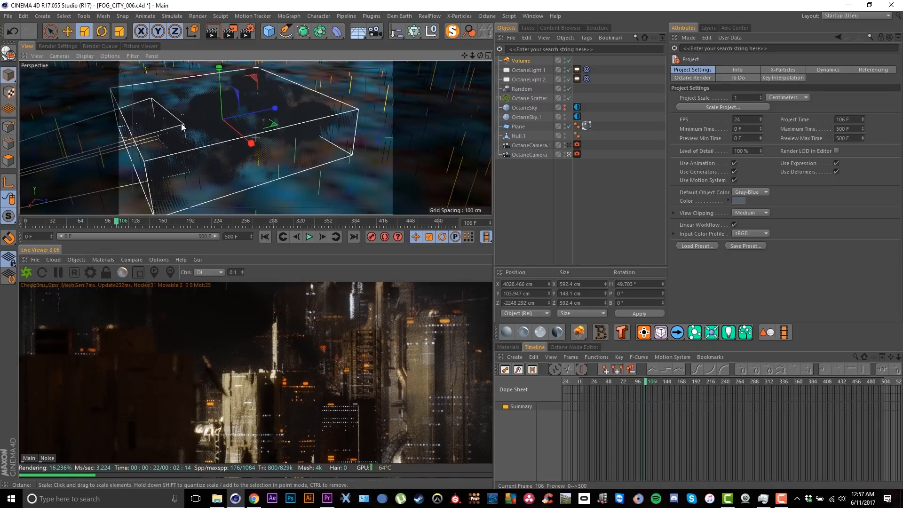
{"action": "middle_click_drag", "start_coordinate": [239, 135], "coordinate": [254, 138], "text": "alt"}
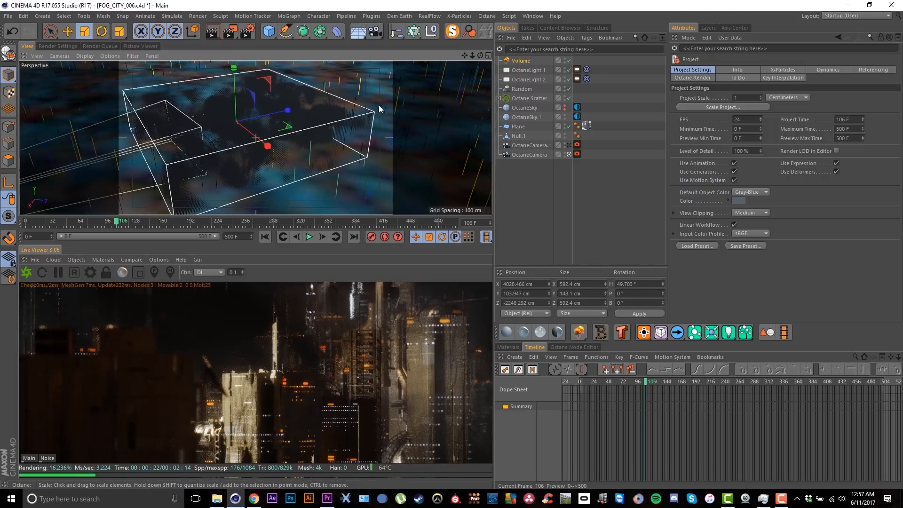
{"action": "mouse_move", "coordinate": [200, 139]}
{"action": "right_mouse_down", "text": "alt"}
{"action": "mouse_move", "coordinate": [223, 131]}
{"action": "mouse_move", "coordinate": [196, 147]}
{"action": "right_mouse_up", "text": "alt"}
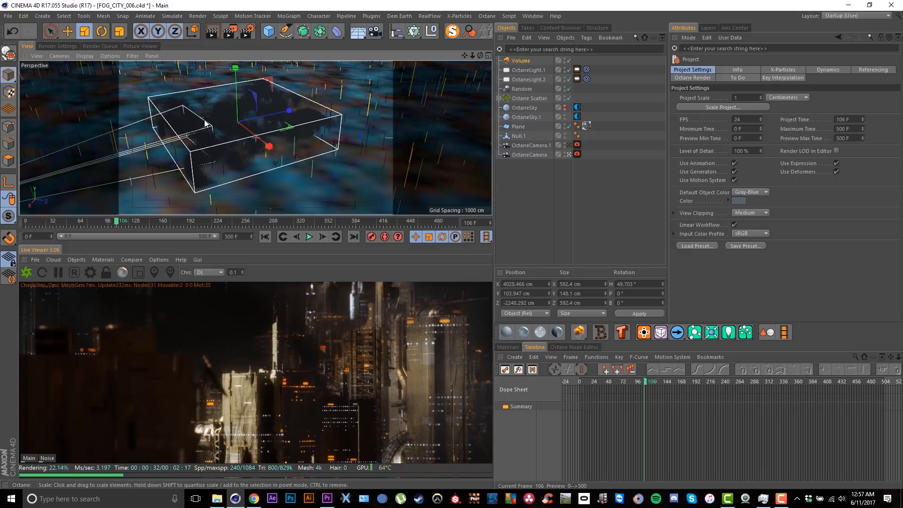
{"action": "right_click_drag", "start_coordinate": [185, 103], "coordinate": [224, 123], "text": "alt"}
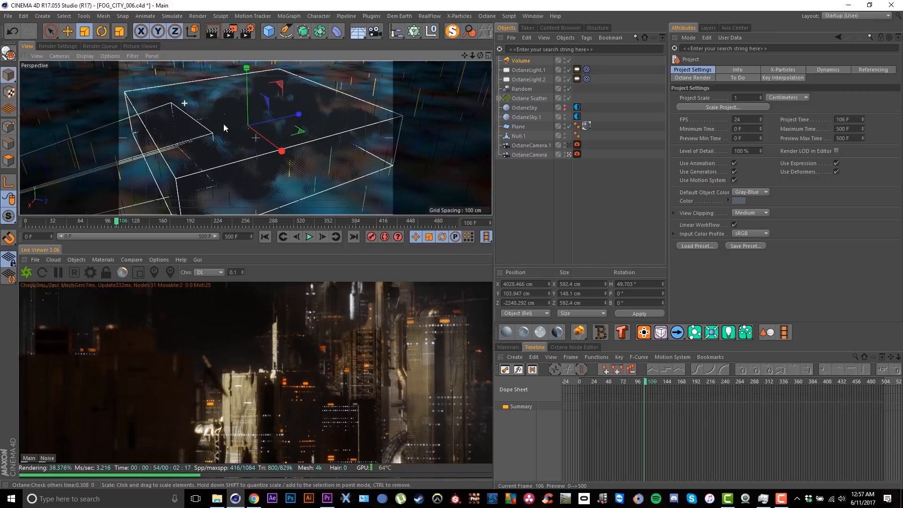
{"action": "left_click", "coordinate": [527, 62]}
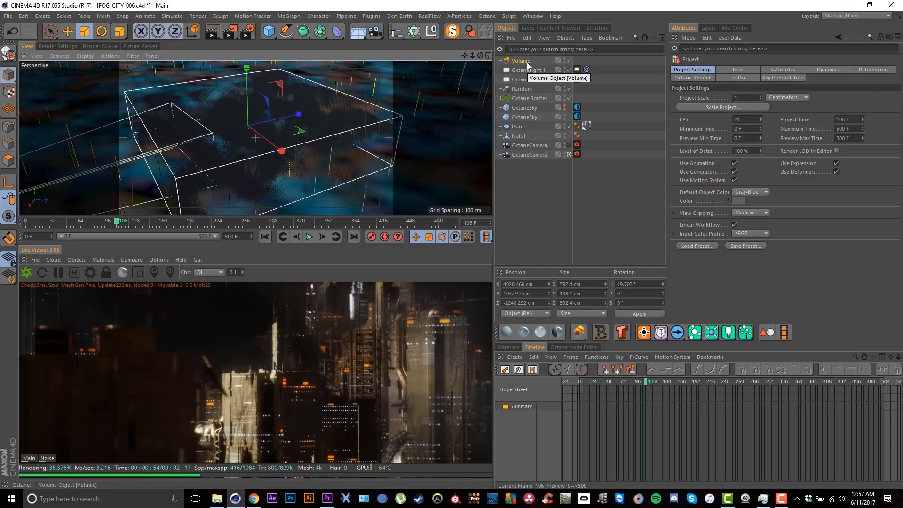
{"action": "left_click", "coordinate": [737, 162]}
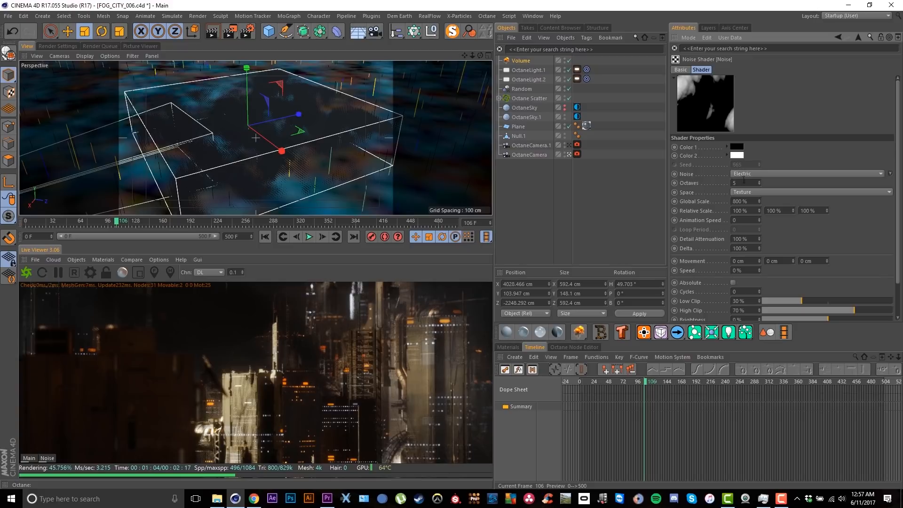
{"action": "type", "text": "15"}
{"action": "left_click", "coordinate": [826, 210]}
{"action": "scroll", "coordinate": [898, 202], "scroll_direction": "down", "scroll_amount": 3}
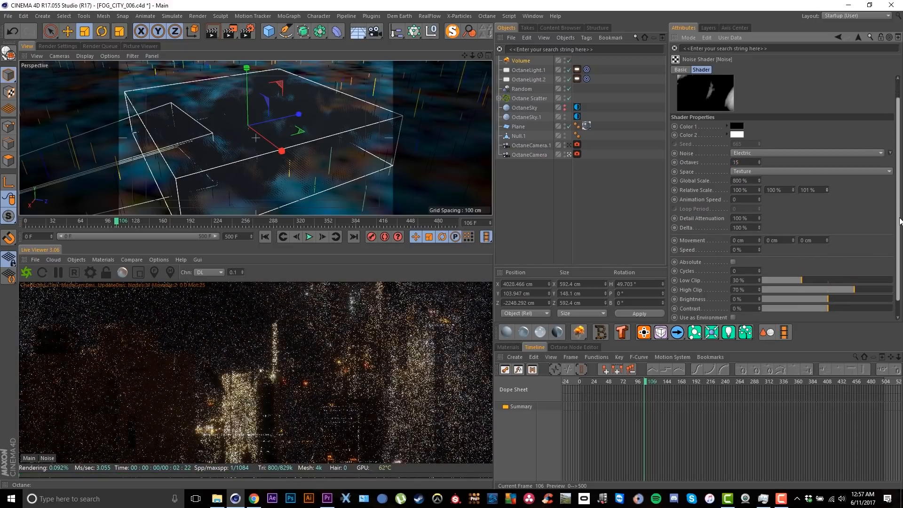
Step: Set the noise texture's global scale to 222% and its low clip to 45%
{"action": "double_click", "coordinate": [747, 168]}
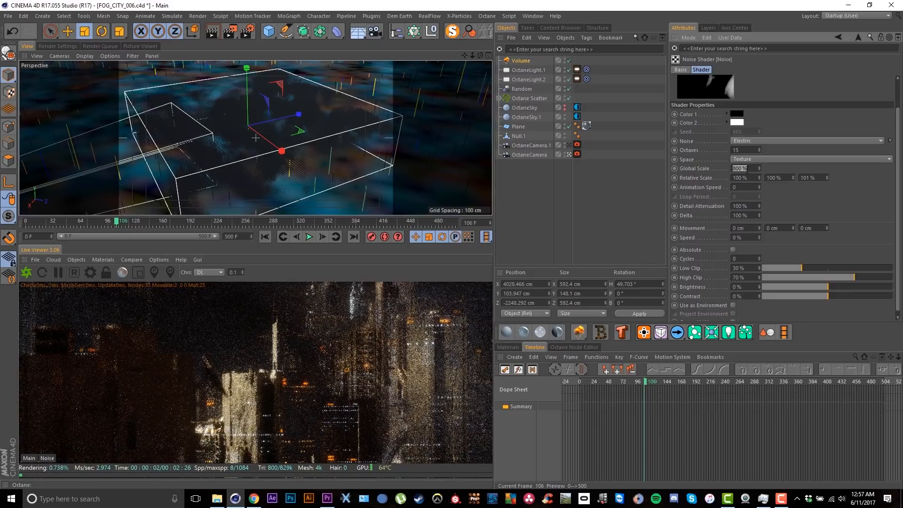
{"action": "type", "text": "222"}
{"action": "key", "text": "Return"}
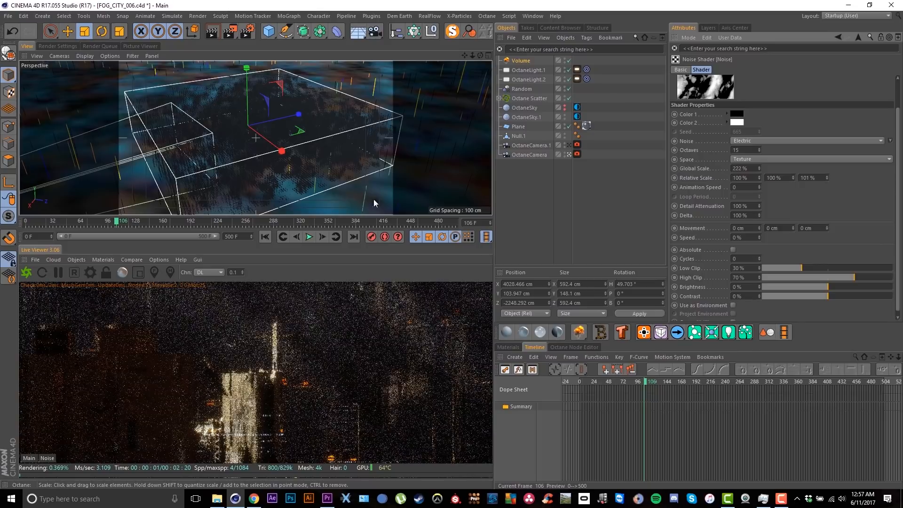
{"action": "key", "text": "ctrl+z"}
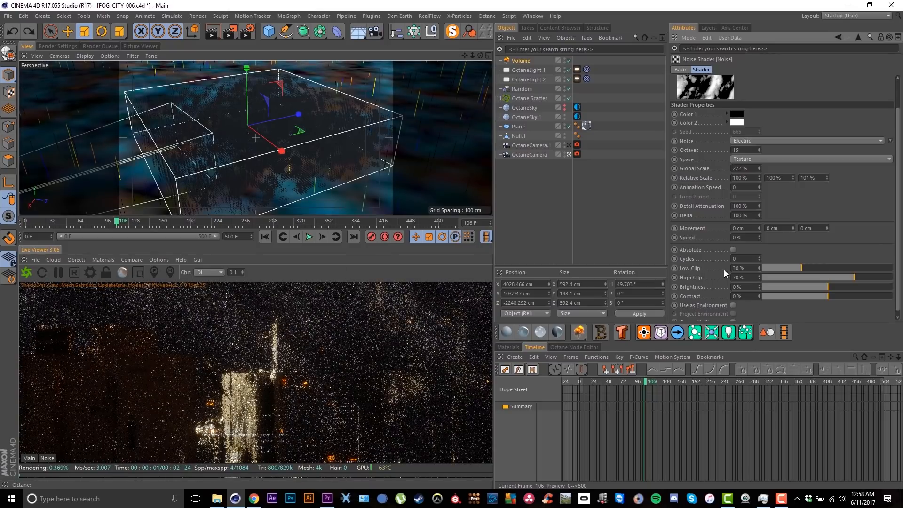
{"action": "left_click", "coordinate": [821, 267]}
{"action": "left_click", "coordinate": [716, 90]}
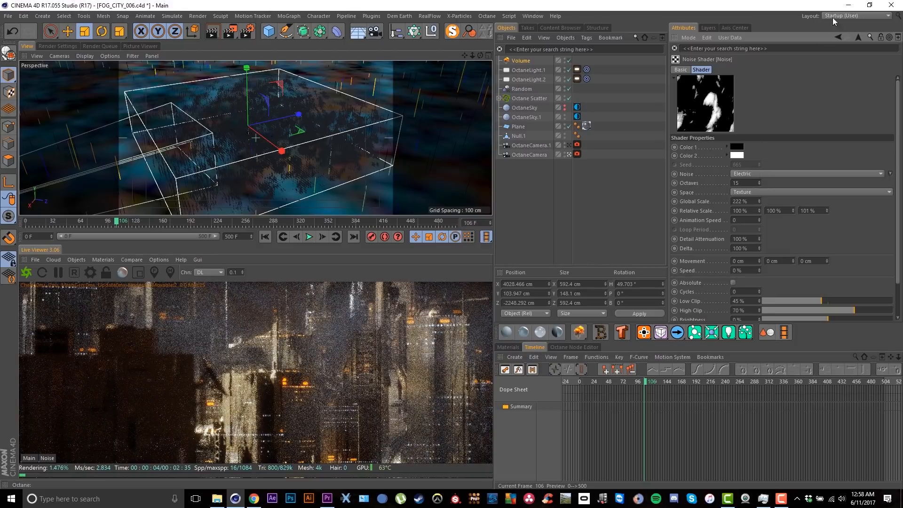
Step: Try a volume step length of about 0.42 and a density of about 93.2 in the volume's medium
{"action": "left_click", "coordinate": [862, 37]}
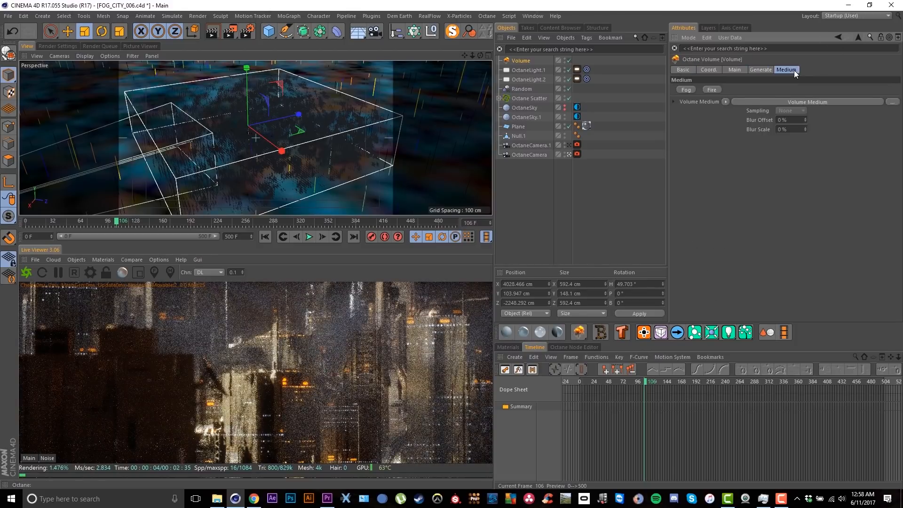
{"action": "left_click", "coordinate": [741, 69]}
{"action": "left_click", "coordinate": [761, 70]}
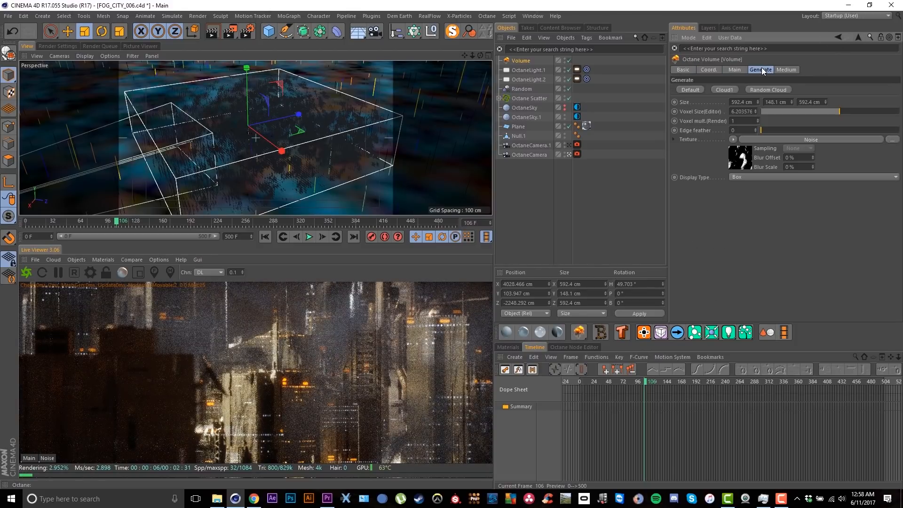
{"action": "left_click", "coordinate": [785, 69]}
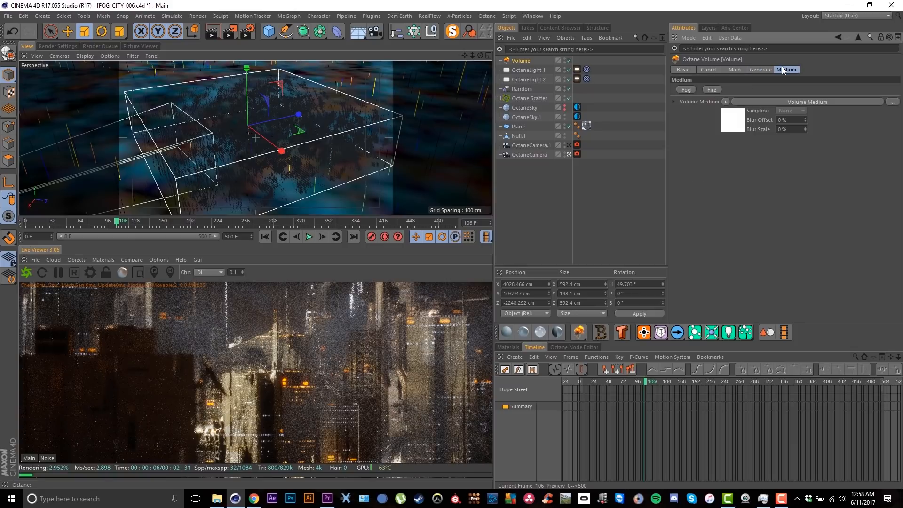
{"action": "left_click", "coordinate": [740, 126]}
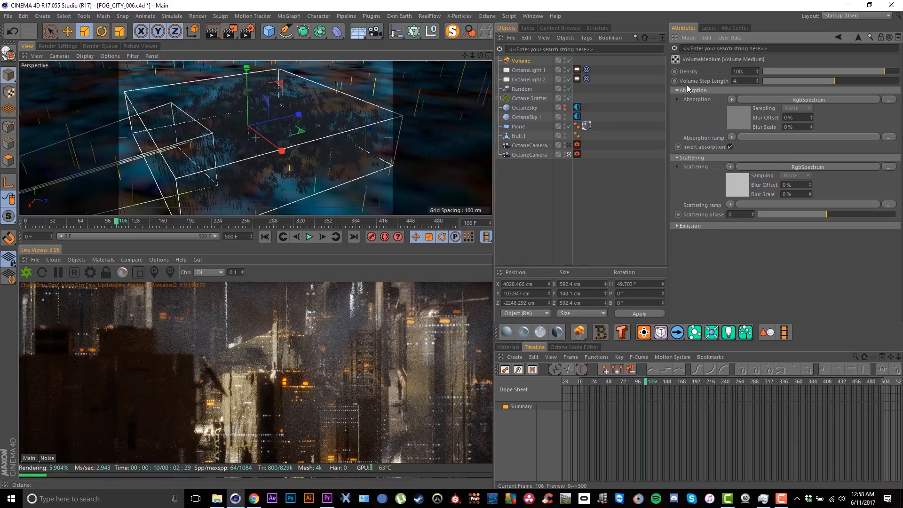
{"action": "double_click", "coordinate": [737, 81]}
{"action": "type", "text": "1"}
{"action": "key", "text": "Return"}
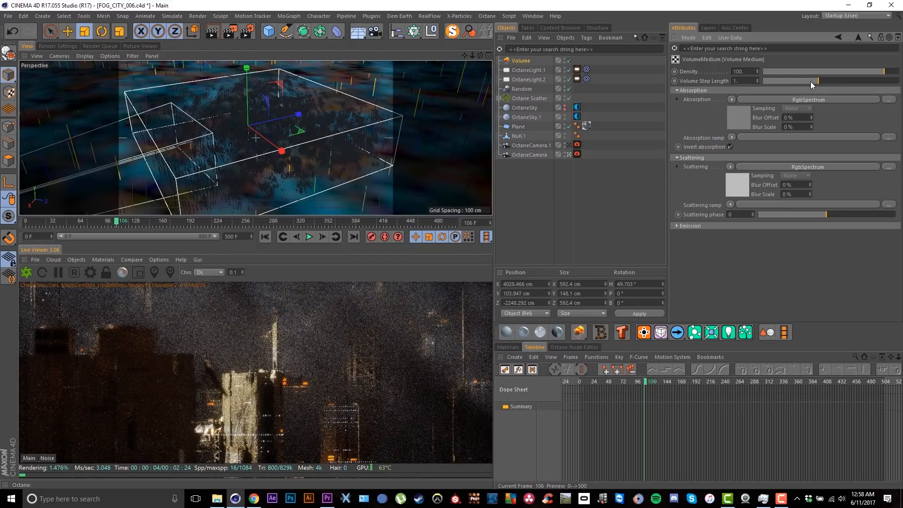
{"action": "left_click_drag", "start_coordinate": [811, 81], "coordinate": [808, 80]}
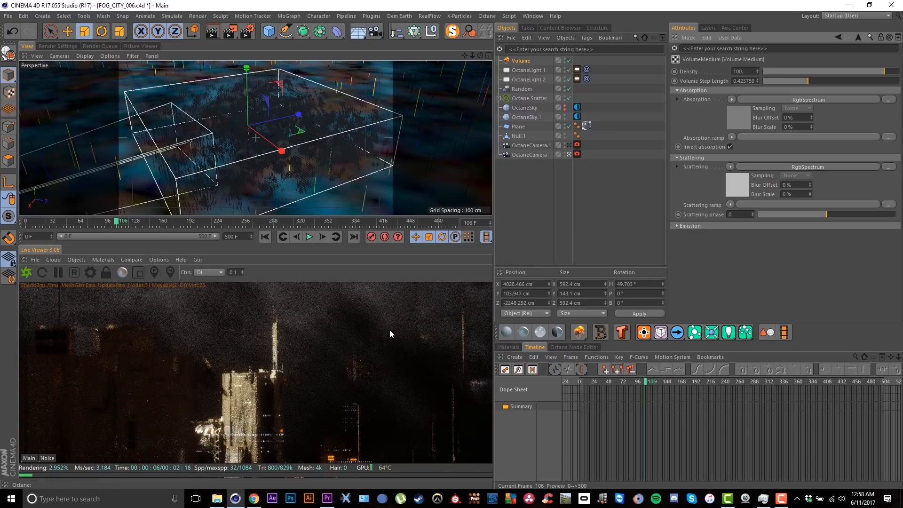
{"action": "left_click", "coordinate": [872, 71]}
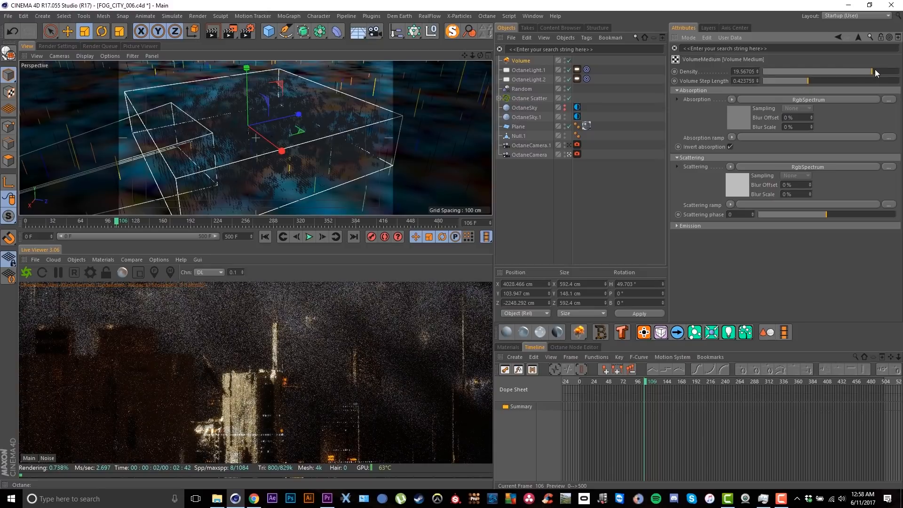
{"action": "left_click", "coordinate": [882, 70]}
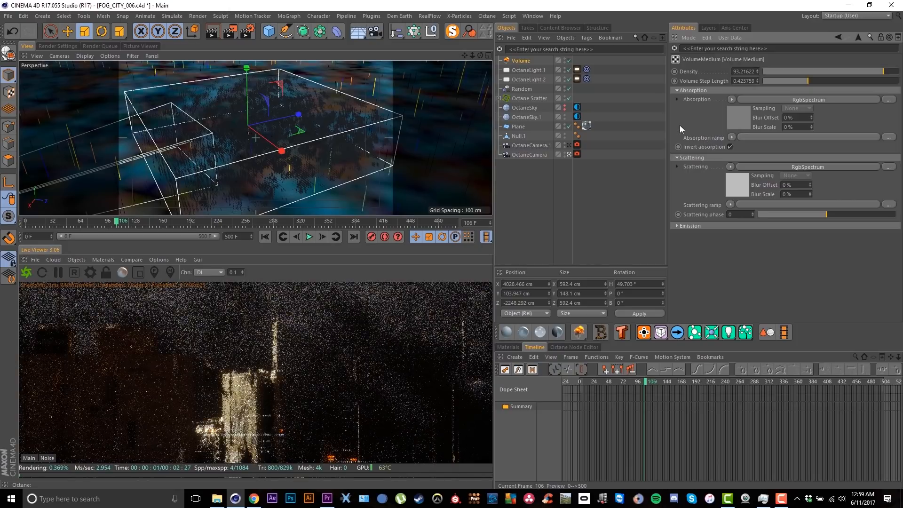
Step: Brighten the volume medium's absorption color to a light grey with a value of 78%
{"action": "left_click", "coordinate": [740, 120]}
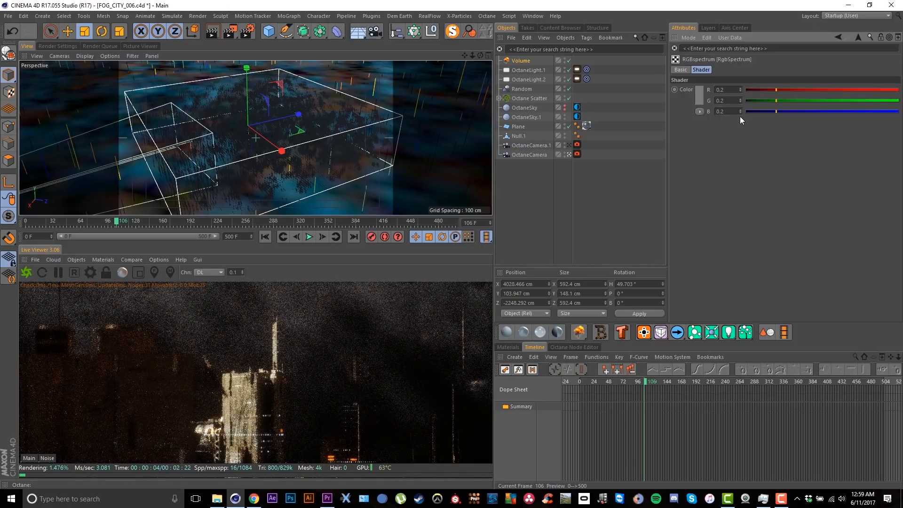
{"action": "left_click", "coordinate": [699, 95]}
{"action": "left_click_drag", "start_coordinate": [709, 114], "coordinate": [744, 113]}
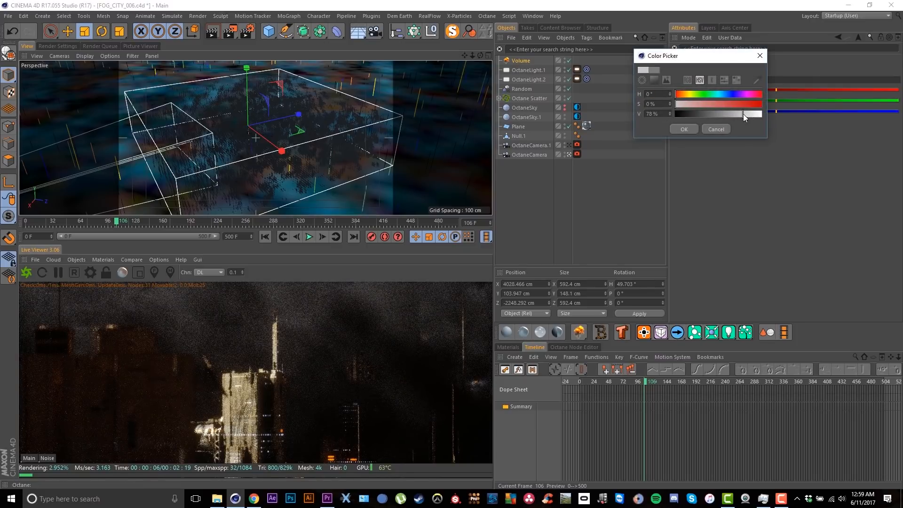
{"action": "left_click", "coordinate": [682, 129]}
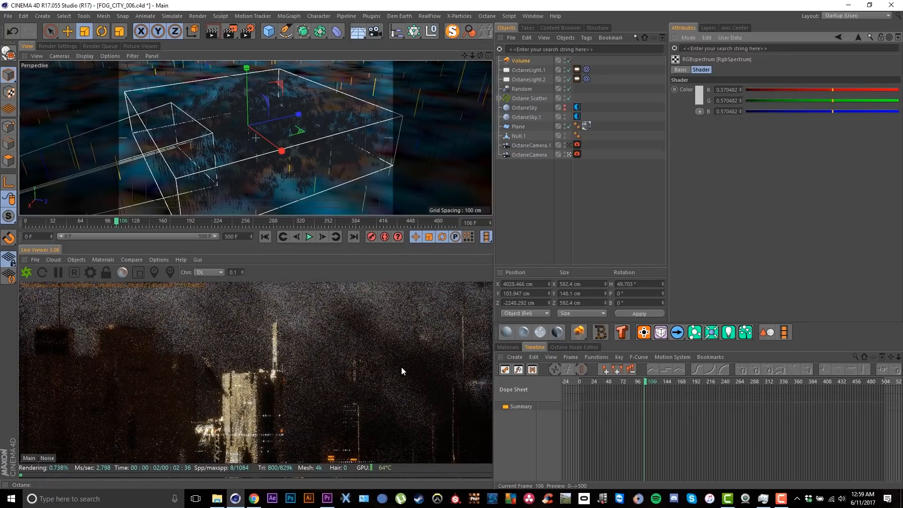
Step: Set the volume medium's scattering color to pure white
{"action": "left_click", "coordinate": [858, 37]}
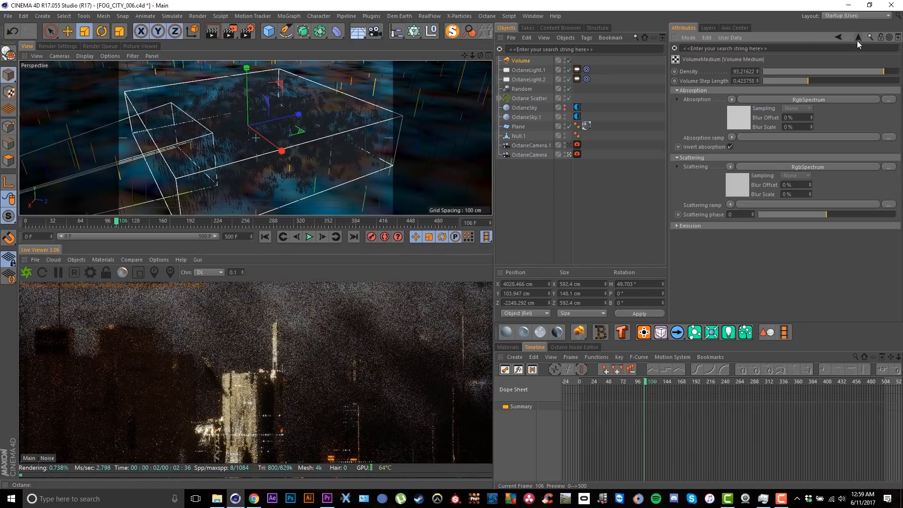
{"action": "left_click", "coordinate": [738, 184]}
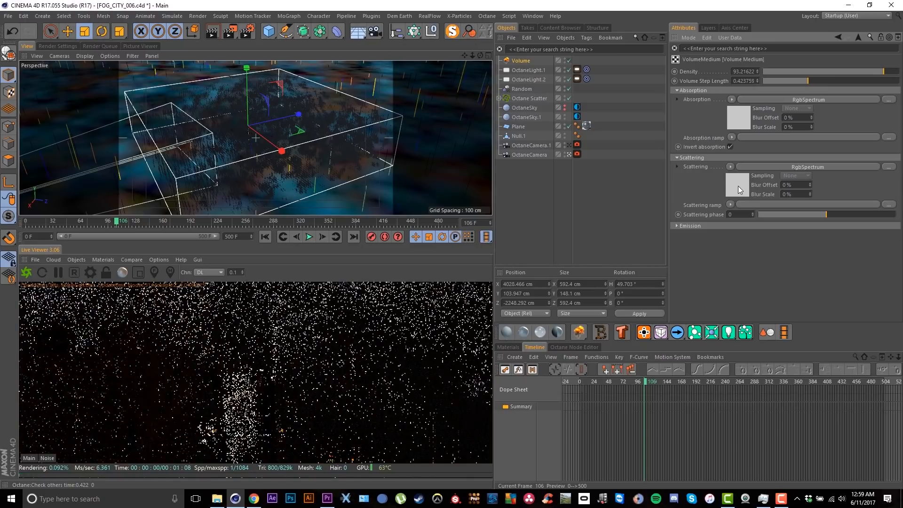
{"action": "left_click", "coordinate": [700, 100]}
{"action": "left_click_drag", "start_coordinate": [724, 119], "coordinate": [773, 120]}
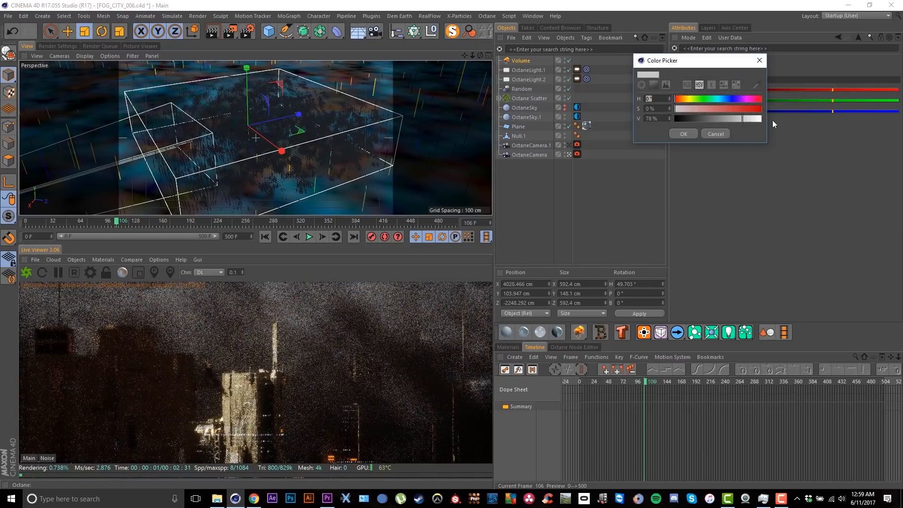
{"action": "left_click", "coordinate": [683, 134]}
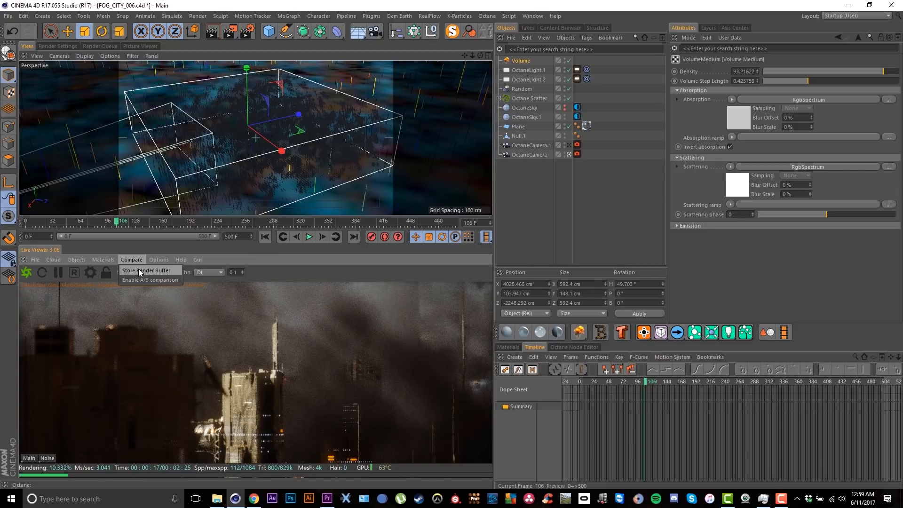
Step: Set the volume's editor voxel size to 2 and compare the new render with the stored one across the A/B divider
{"action": "left_click", "coordinate": [860, 35]}
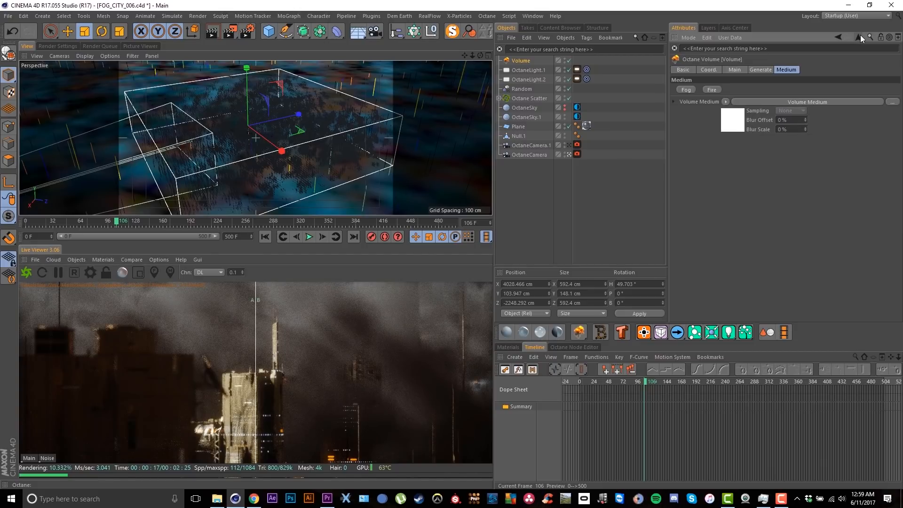
{"action": "left_click", "coordinate": [762, 68]}
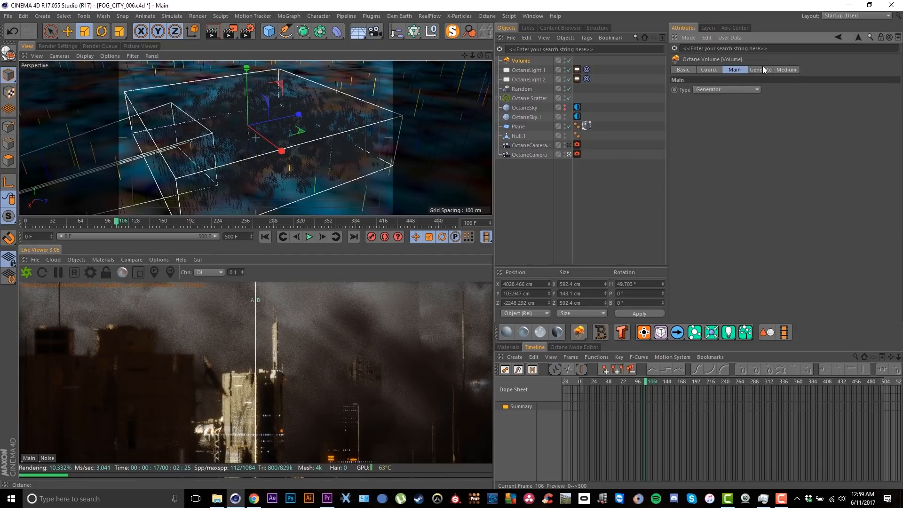
{"action": "double_click", "coordinate": [750, 112]}
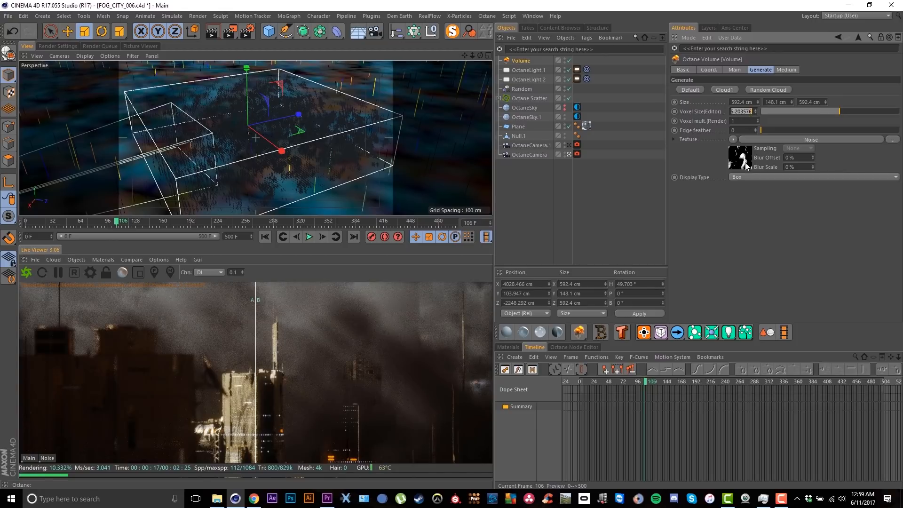
{"action": "type", "text": "2."}
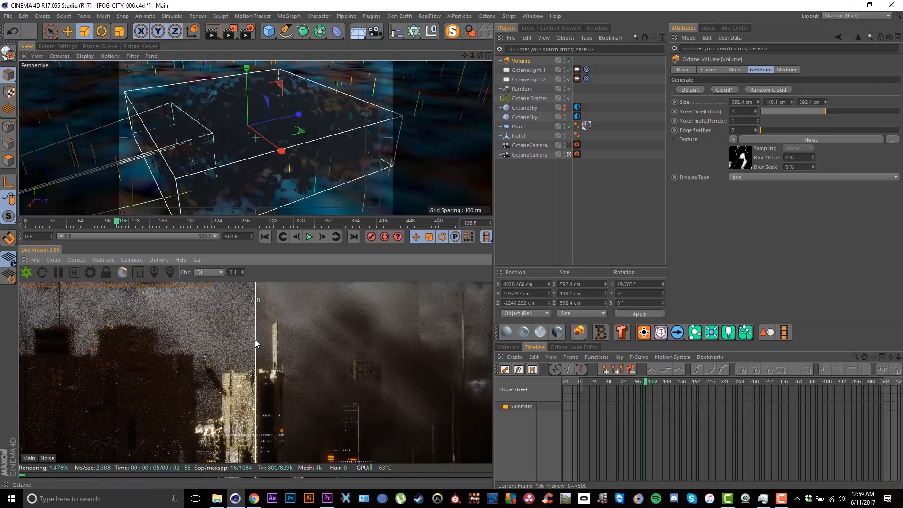
{"action": "left_click_drag", "start_coordinate": [258, 343], "coordinate": [486, 335]}
{"action": "left_click_drag", "start_coordinate": [108, 325], "coordinate": [461, 334]}
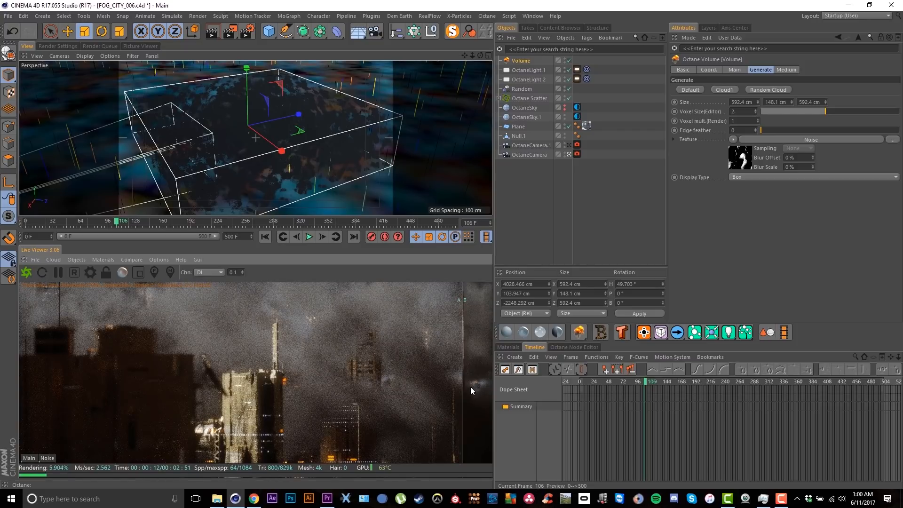
{"action": "left_click_drag", "start_coordinate": [464, 388], "coordinate": [62, 370]}
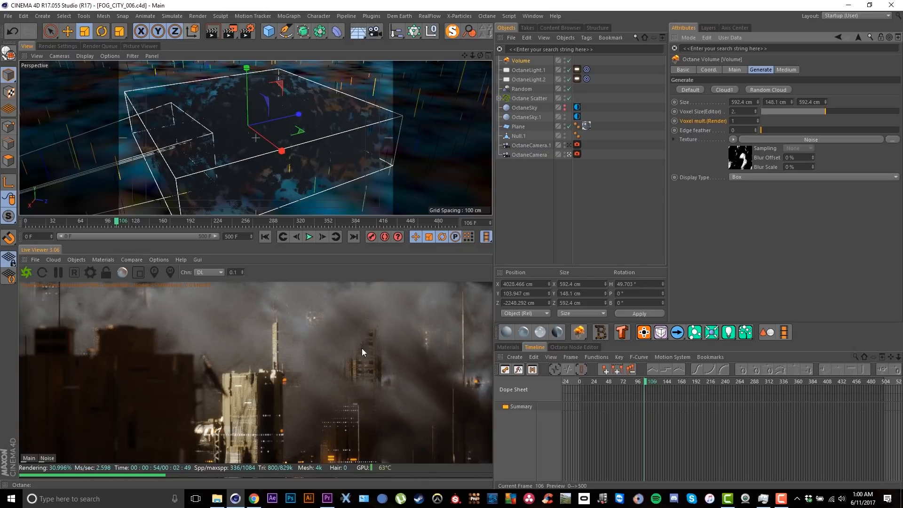
Step: Try a render voxel multiplier of 2 for the volume
{"action": "type", "text": "2"}
{"action": "key", "text": "Return"}
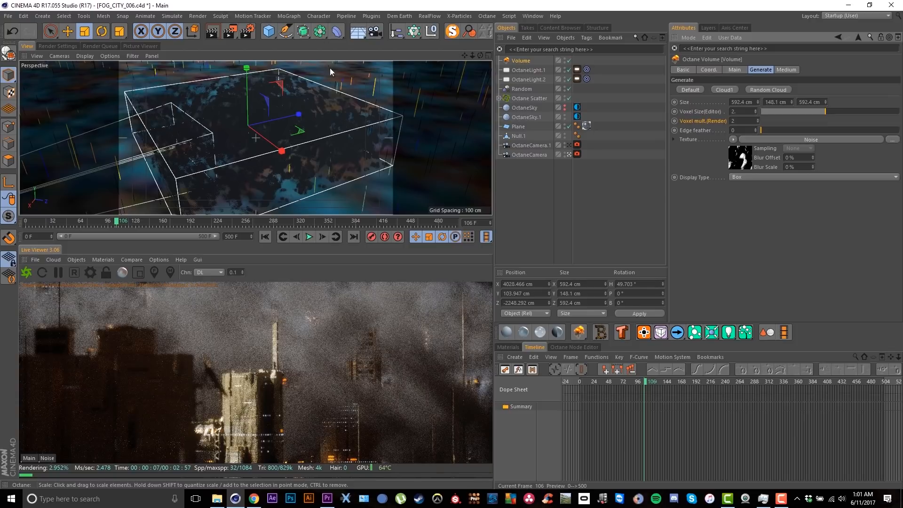
Step: Set the medium's volume step length to about 0.12 and its absorption color to blue, RGB about 0.05, 0.37, 0.98
{"action": "left_click", "coordinate": [786, 70]}
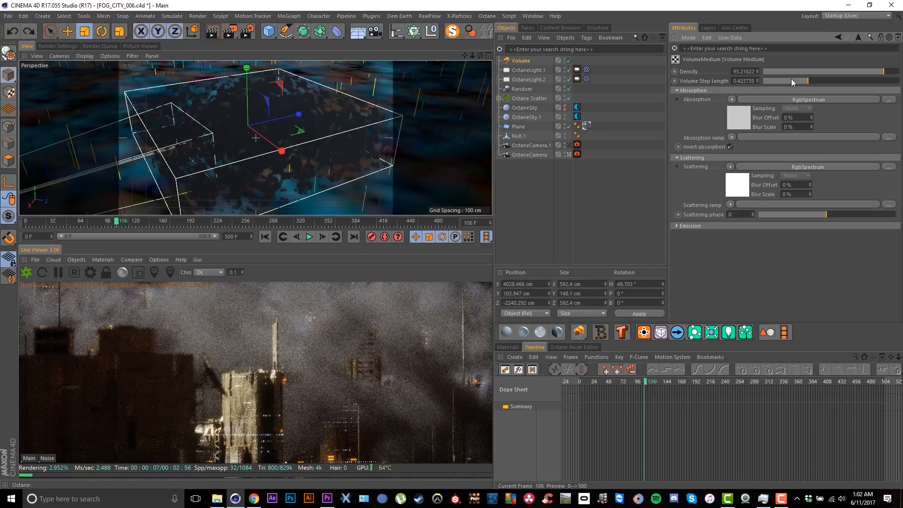
{"action": "left_click", "coordinate": [792, 79]}
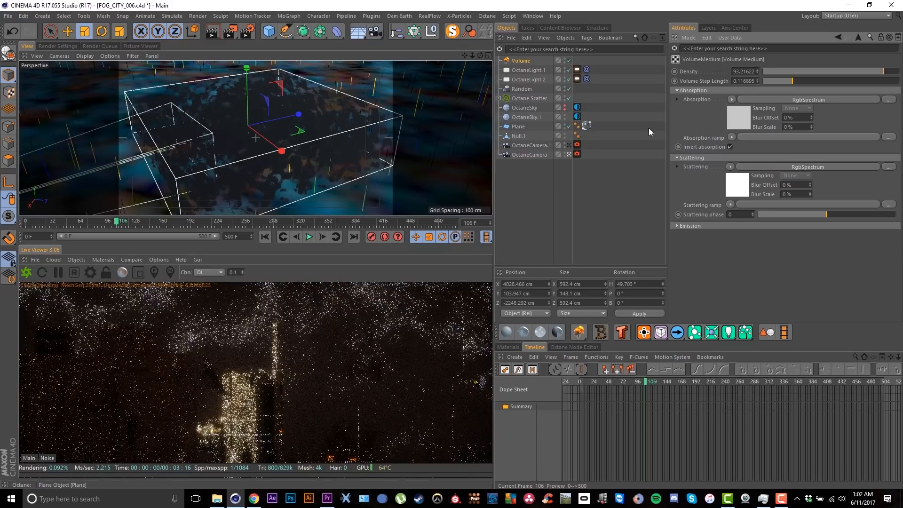
{"action": "left_click", "coordinate": [739, 122]}
{"action": "left_click", "coordinate": [703, 102]}
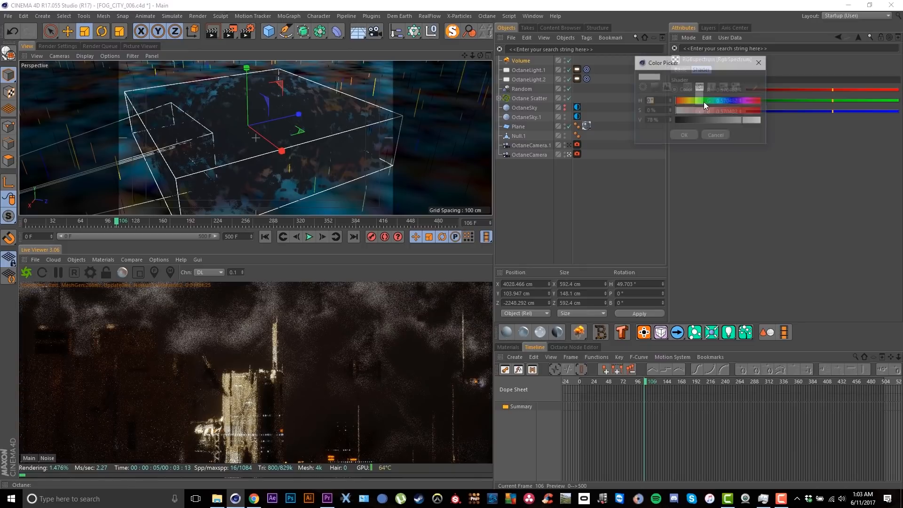
{"action": "left_click_drag", "start_coordinate": [736, 119], "coordinate": [760, 120]}
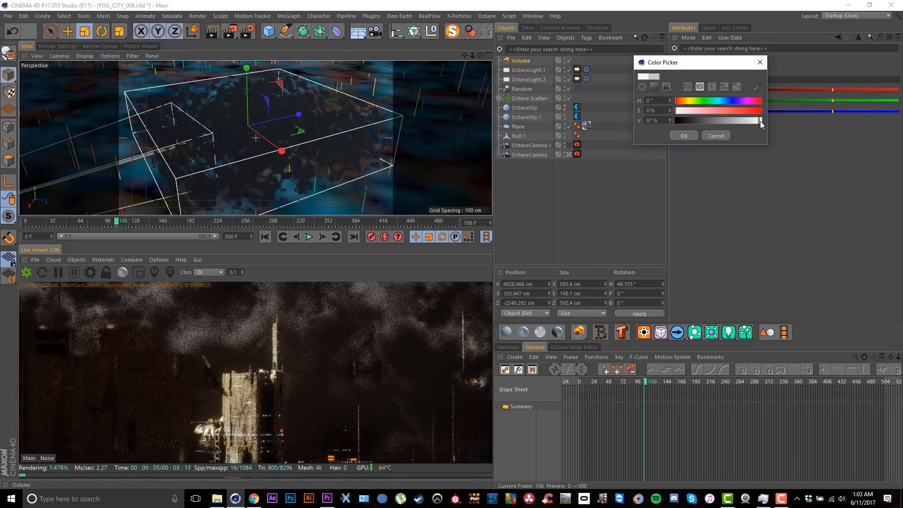
{"action": "left_click", "coordinate": [685, 136]}
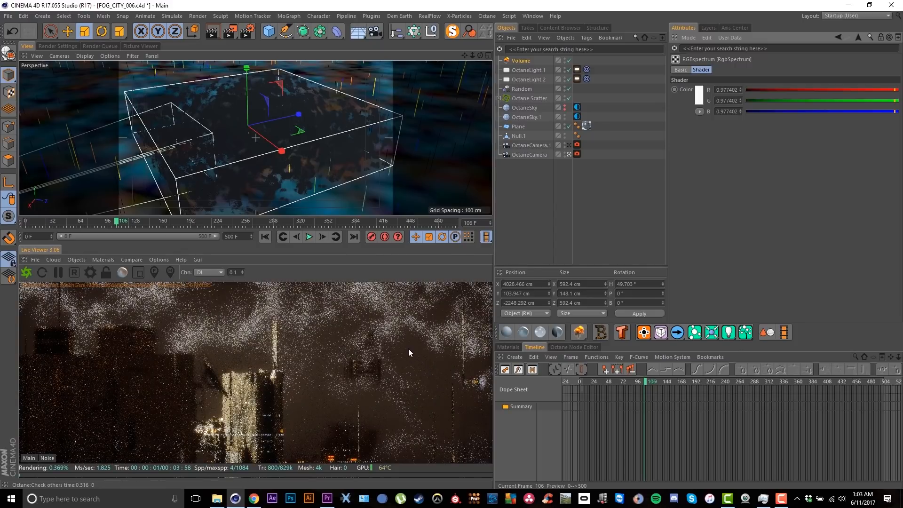
{"action": "left_click", "coordinate": [699, 101]}
{"action": "left_click", "coordinate": [685, 133]}
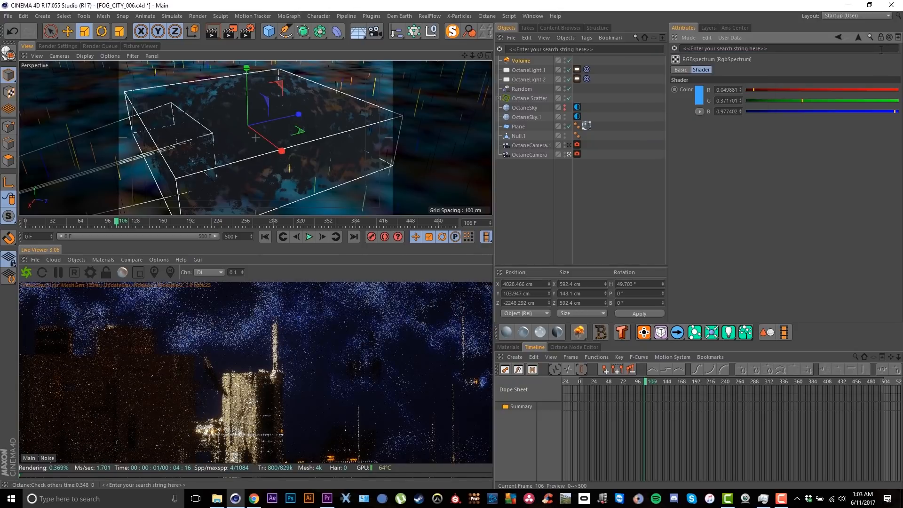
Step: Set the scattering color to pink, RGB about 0.92, 0.19, 1, and lower the medium's density to about 10.5
{"action": "left_click", "coordinate": [857, 38]}
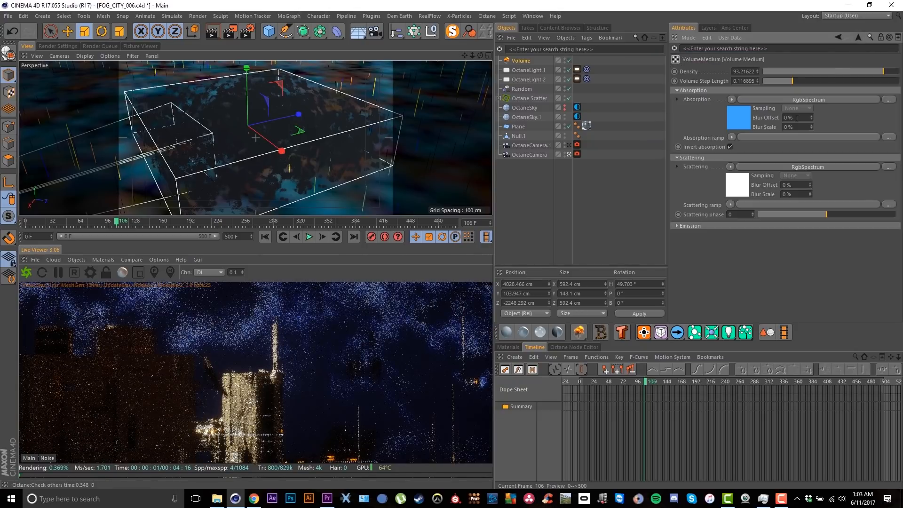
{"action": "left_click", "coordinate": [732, 189]}
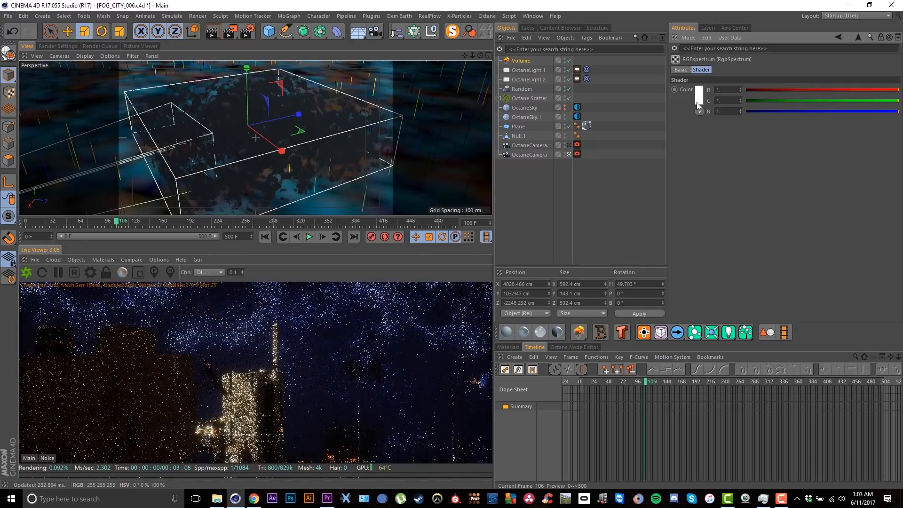
{"action": "left_click", "coordinate": [782, 89]}
{"action": "left_click", "coordinate": [886, 89]}
{"action": "left_click", "coordinate": [774, 100]}
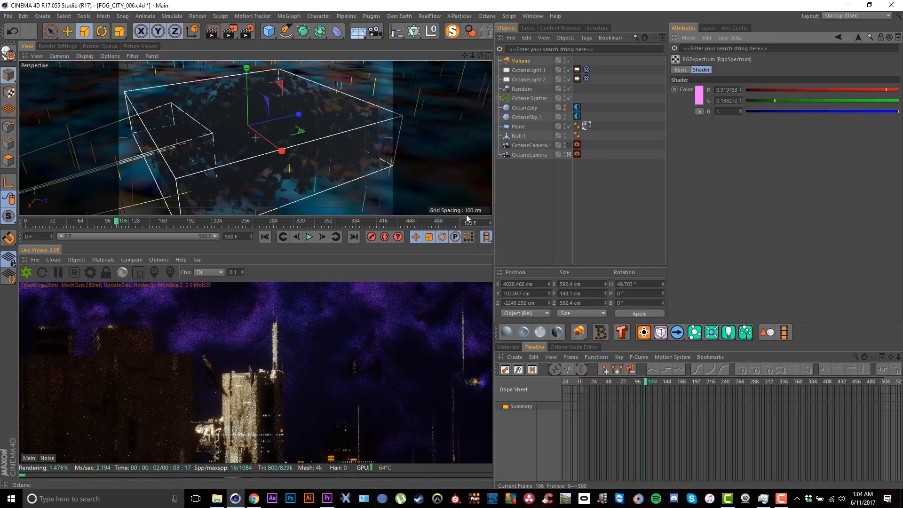
{"action": "left_click", "coordinate": [859, 37]}
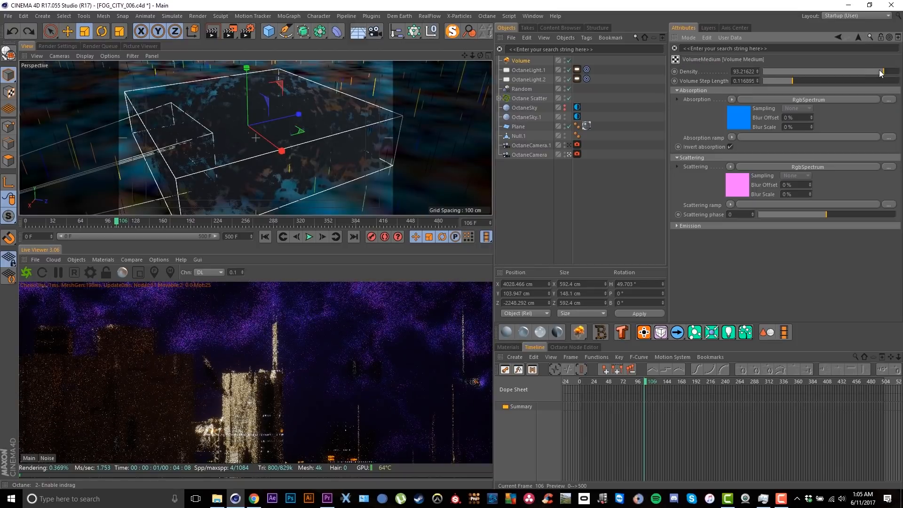
{"action": "left_click", "coordinate": [867, 70]}
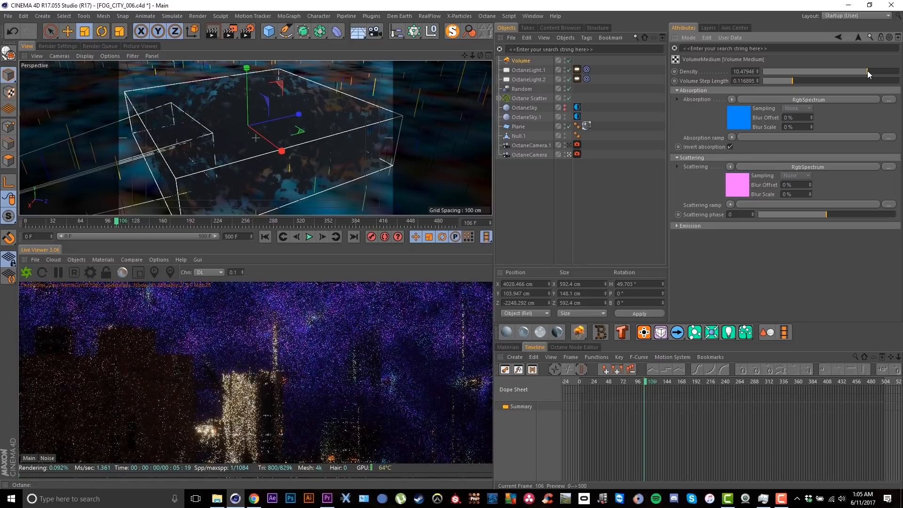
Step: Open the noise shader used as the Volume object's texture for editing
{"action": "left_click", "coordinate": [521, 60]}
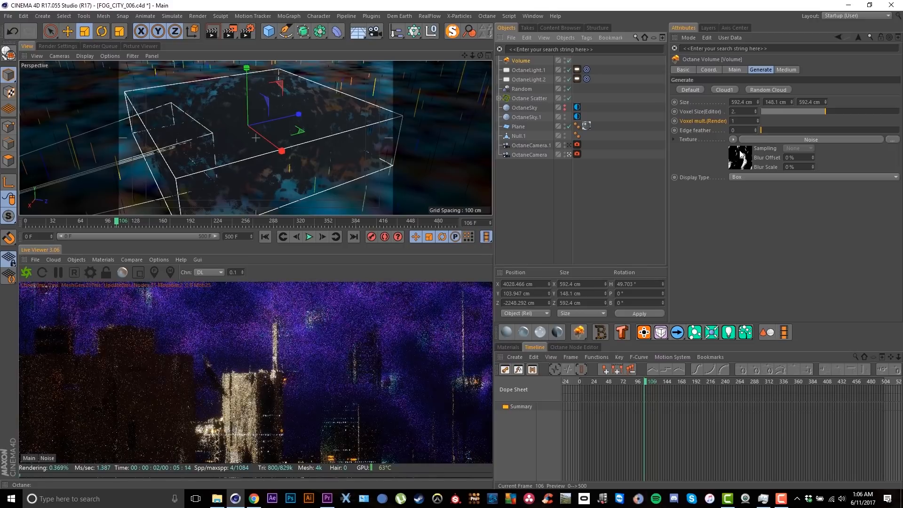
{"action": "left_click", "coordinate": [741, 155]}
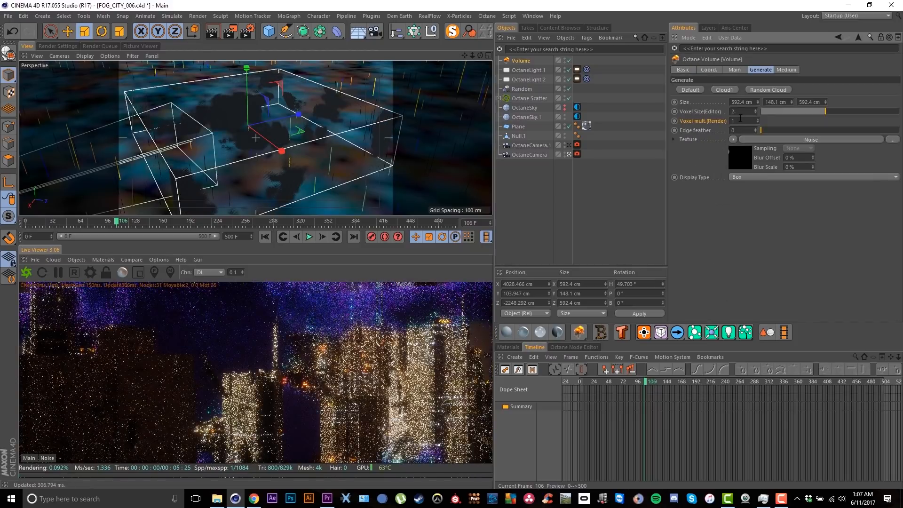
Step: Set the volume medium's absorption color to white by lowering its saturation to 0%
{"action": "left_click", "coordinate": [783, 70]}
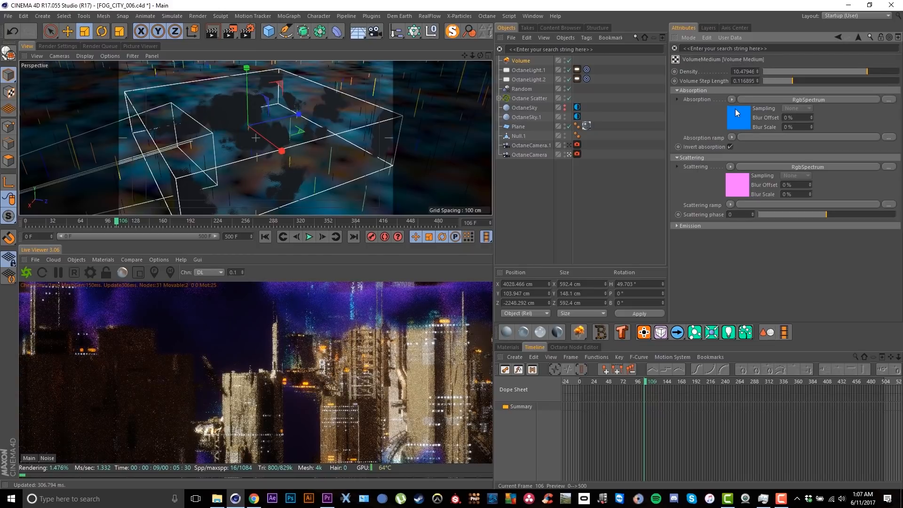
{"action": "left_click", "coordinate": [732, 102]}
{"action": "left_click", "coordinate": [701, 100]}
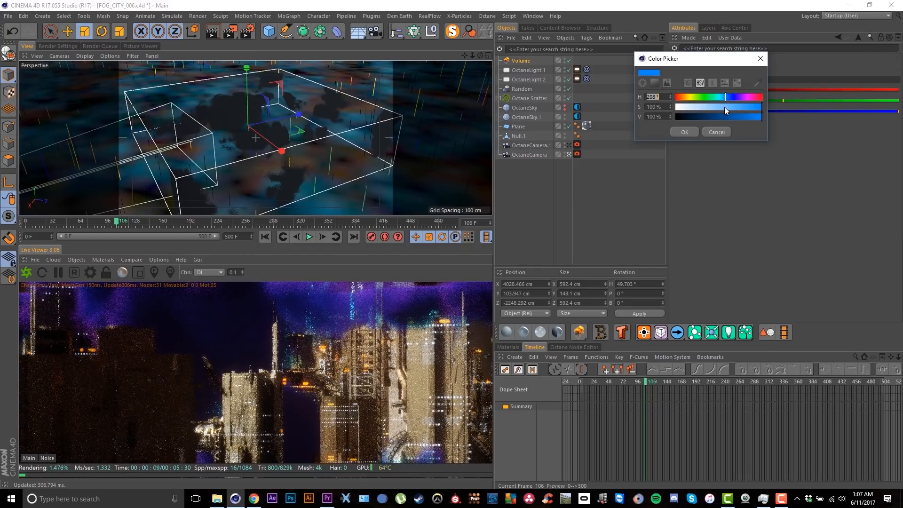
{"action": "left_click_drag", "start_coordinate": [725, 106], "coordinate": [763, 107]}
{"action": "left_click_drag", "start_coordinate": [703, 107], "coordinate": [653, 110]}
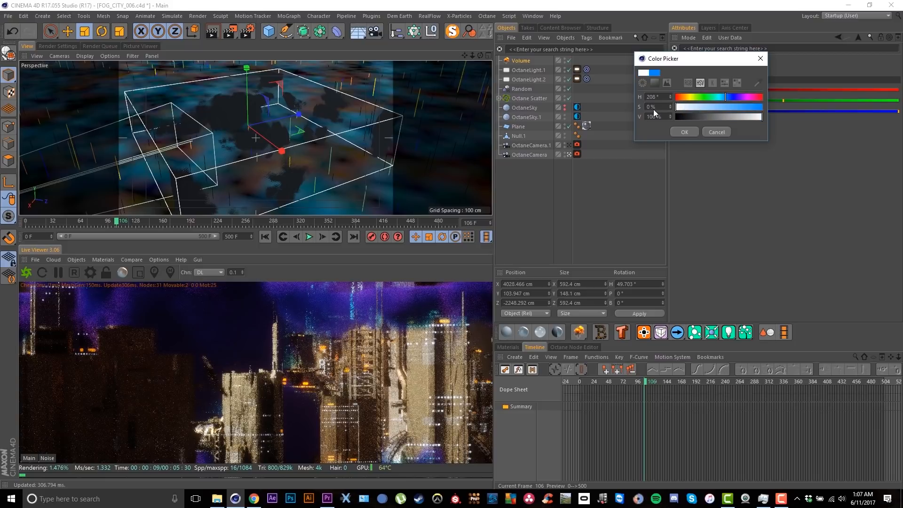
{"action": "left_click", "coordinate": [680, 132]}
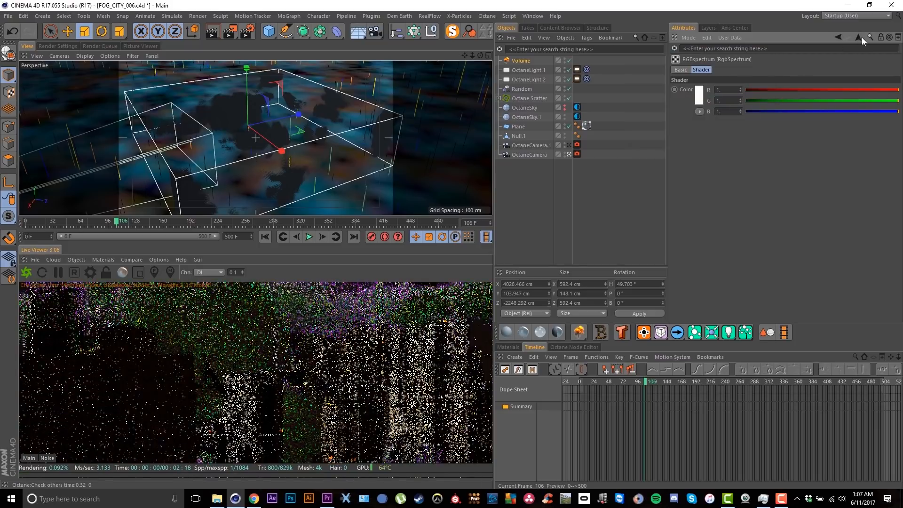
Step: Set the medium's scattering color to white and darken its absorption color to dark gray
{"action": "left_click", "coordinate": [858, 37]}
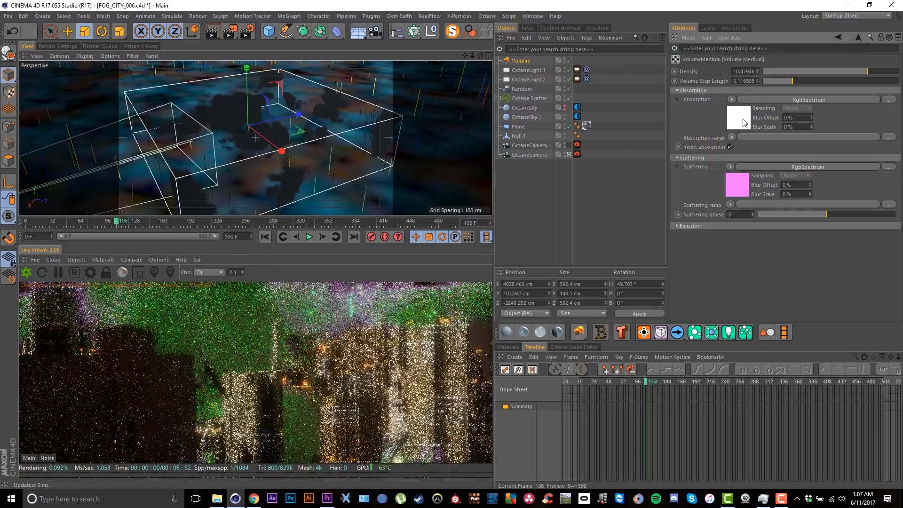
{"action": "left_click", "coordinate": [737, 190]}
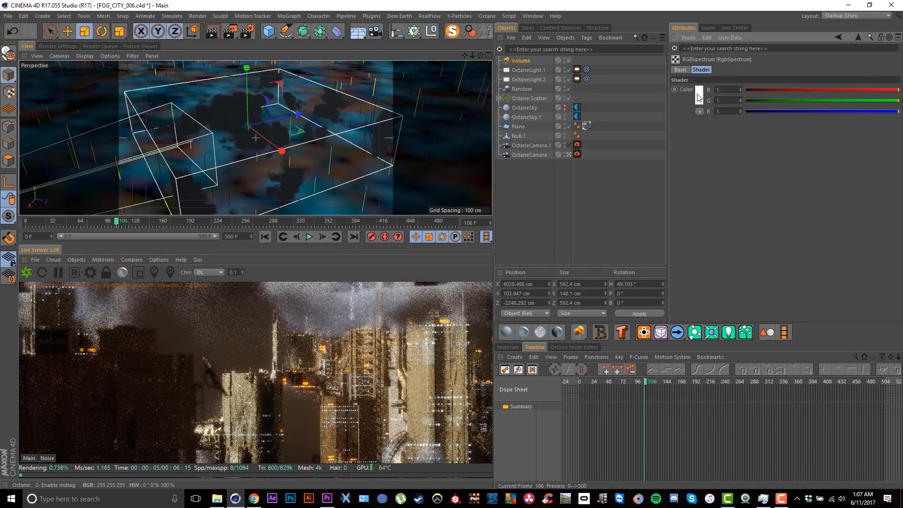
{"action": "left_click", "coordinate": [699, 93]}
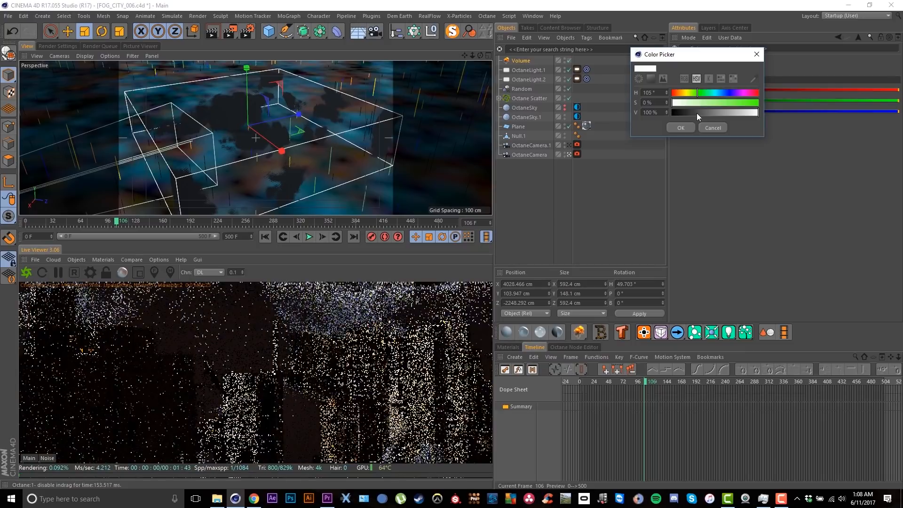
{"action": "left_click", "coordinate": [680, 127]}
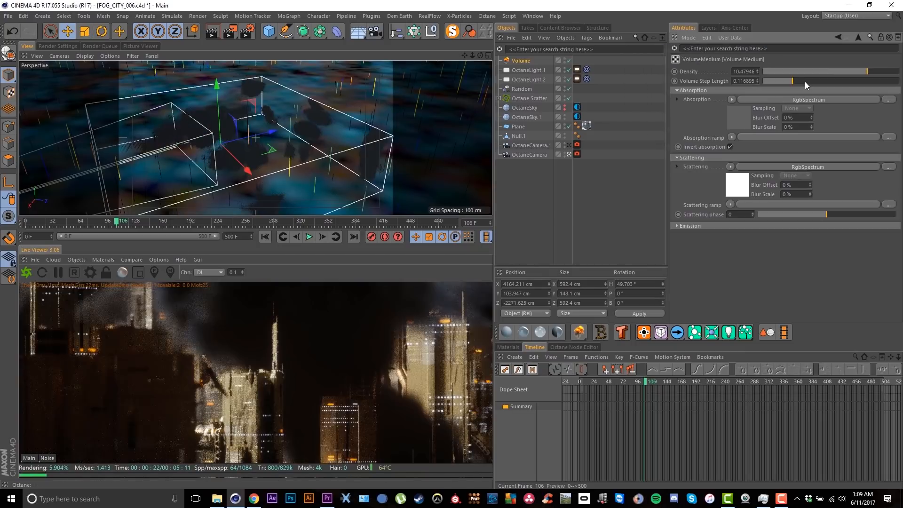
Step: Raise the medium's density to about 269.5 and its volume step length to about 0.82, and toggle the OctaneSky's visibility
{"action": "left_click", "coordinate": [806, 81]}
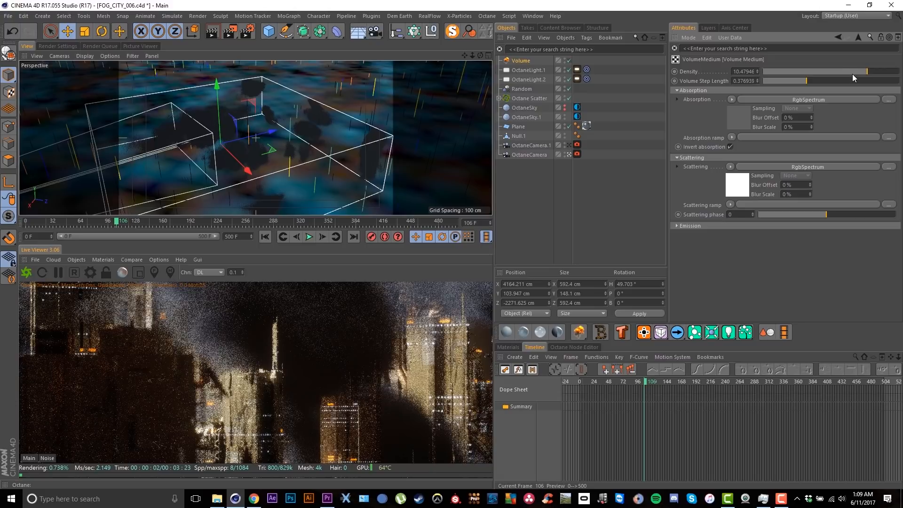
{"action": "left_click_drag", "start_coordinate": [876, 70], "coordinate": [889, 72]}
{"action": "left_click_drag", "start_coordinate": [889, 72], "coordinate": [892, 73]}
{"action": "left_click_drag", "start_coordinate": [807, 81], "coordinate": [816, 81]}
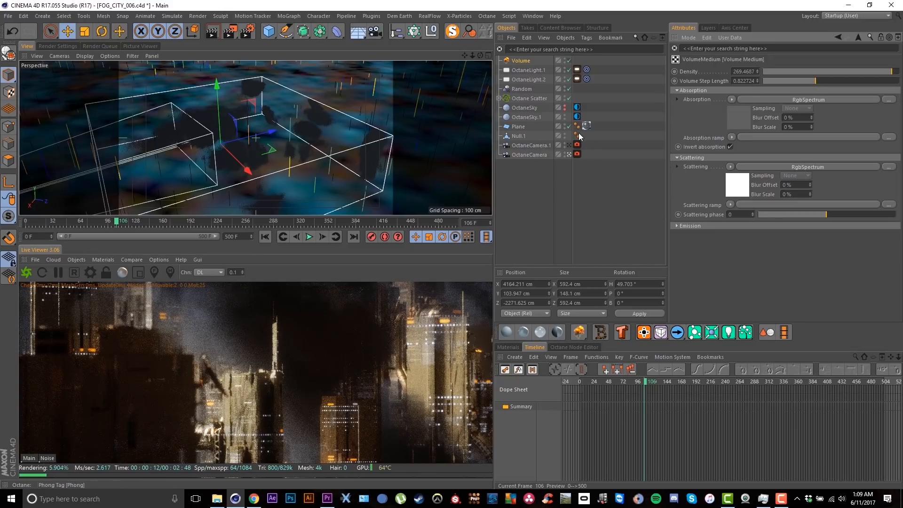
{"action": "left_click", "coordinate": [565, 107]}
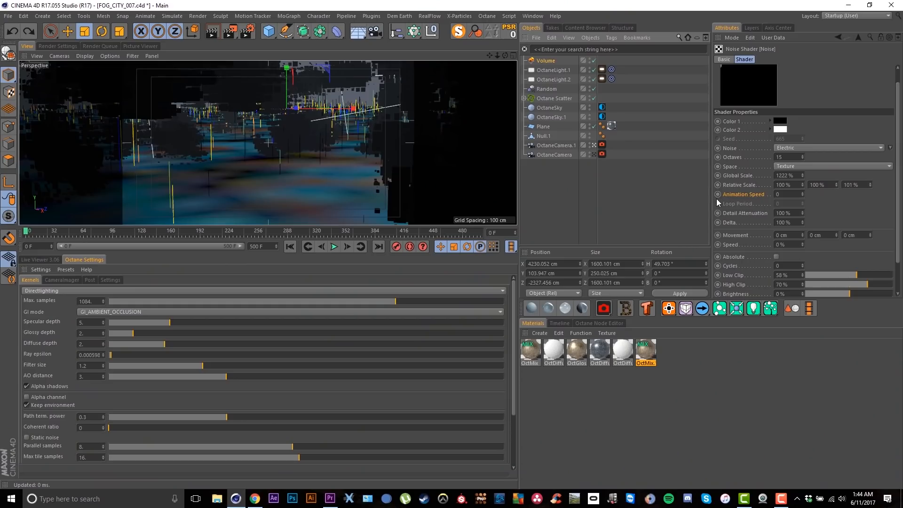
Step: Try keyframing the volume noise's Animation Speed to reach 1 at frame 500, and scrub through the timeline to check it
{"action": "left_click_drag", "start_coordinate": [157, 232], "coordinate": [491, 234]}
{"action": "double_click", "coordinate": [777, 195]}
{"action": "type", "text": "1"}
{"action": "key", "text": "Return"}
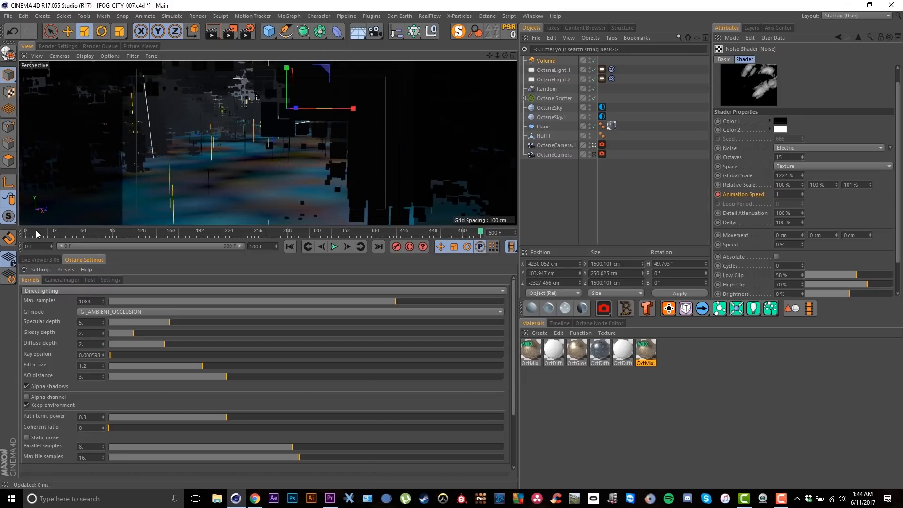
{"action": "left_click_drag", "start_coordinate": [36, 233], "coordinate": [100, 238]}
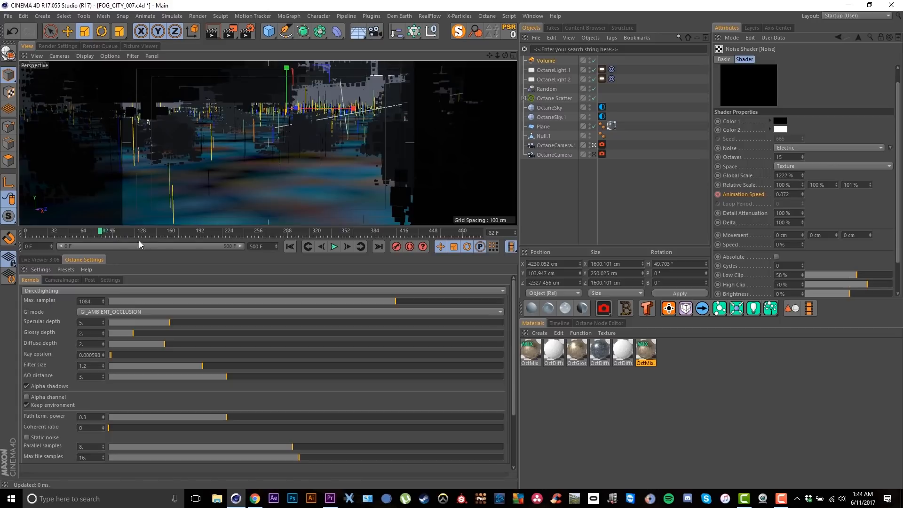
{"action": "mouse_move", "coordinate": [102, 232]}
{"action": "left_mouse_down"}
{"action": "mouse_move", "coordinate": [30, 235]}
{"action": "mouse_move", "coordinate": [286, 239]}
{"action": "left_mouse_up"}
Step: Undo the last Animation Speed changes and remove the parameter's remaining animation track
{"action": "key", "text": "ctrl+z"}
{"action": "key", "text": "ctrl+z"}
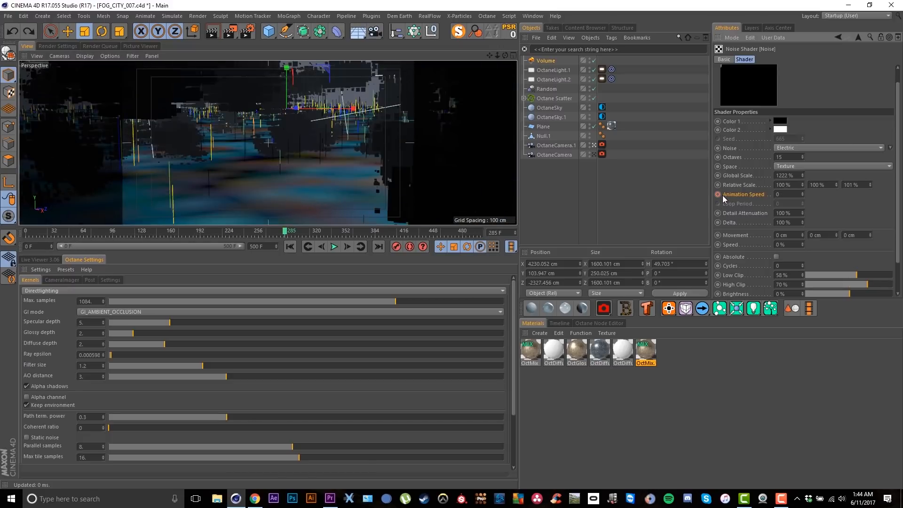
{"action": "left_click", "coordinate": [723, 196], "text": "ctrl+shift"}
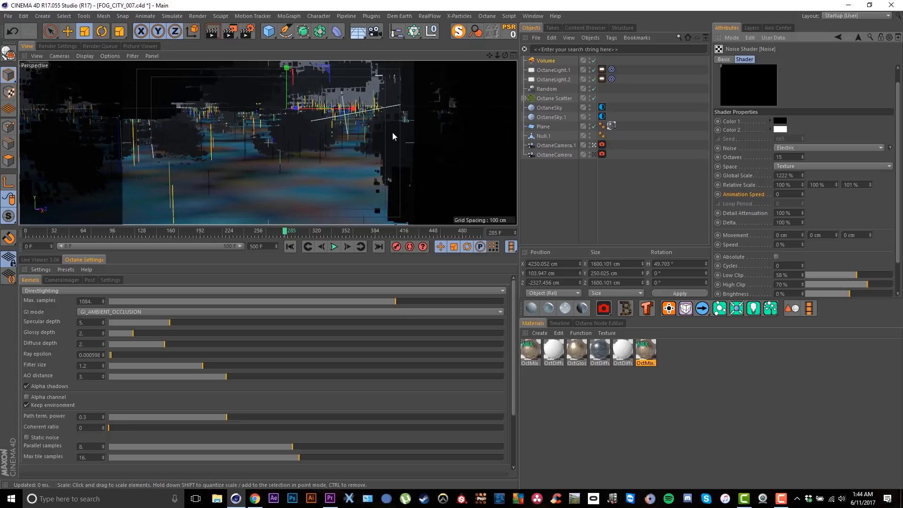
Step: Examine the noise shader that controls the Octane Scatter's scale, including its Animation Speed
{"action": "left_click", "coordinate": [549, 98]}
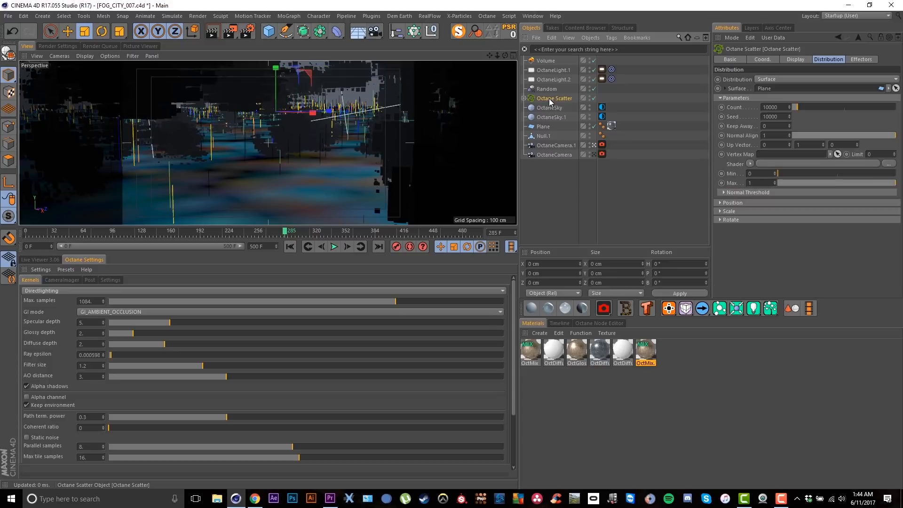
{"action": "left_click", "coordinate": [732, 203]}
{"action": "left_click", "coordinate": [729, 233]}
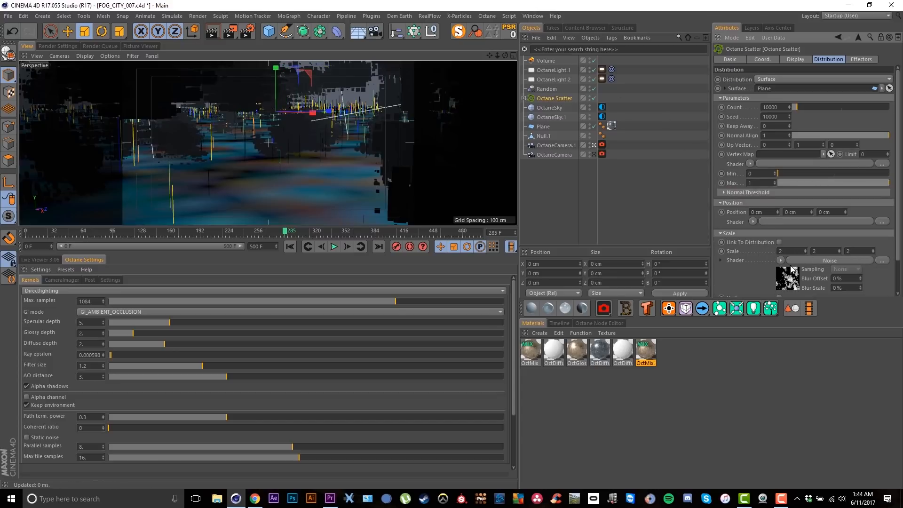
{"action": "left_click", "coordinate": [788, 282]}
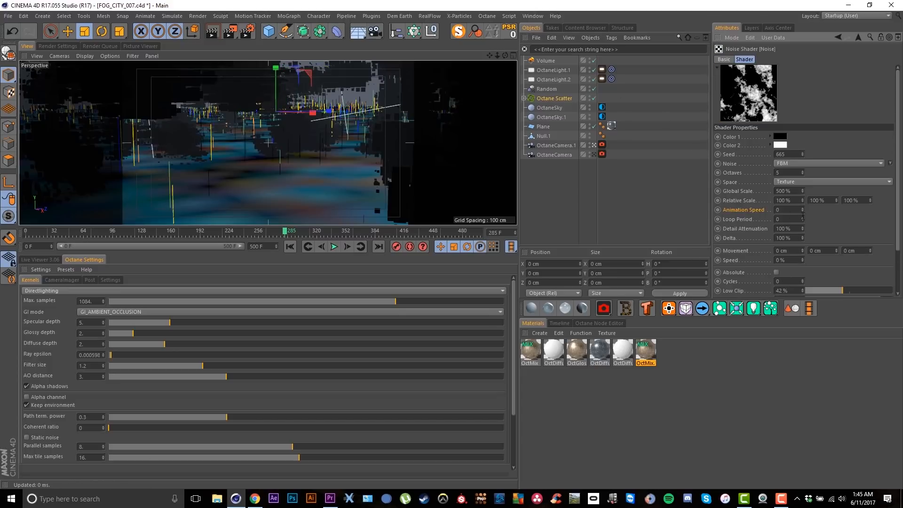
Step: Set the Animation Speed of the Volume's noise texture to 1 and keyframe it at frame 0
{"action": "left_click", "coordinate": [546, 60]}
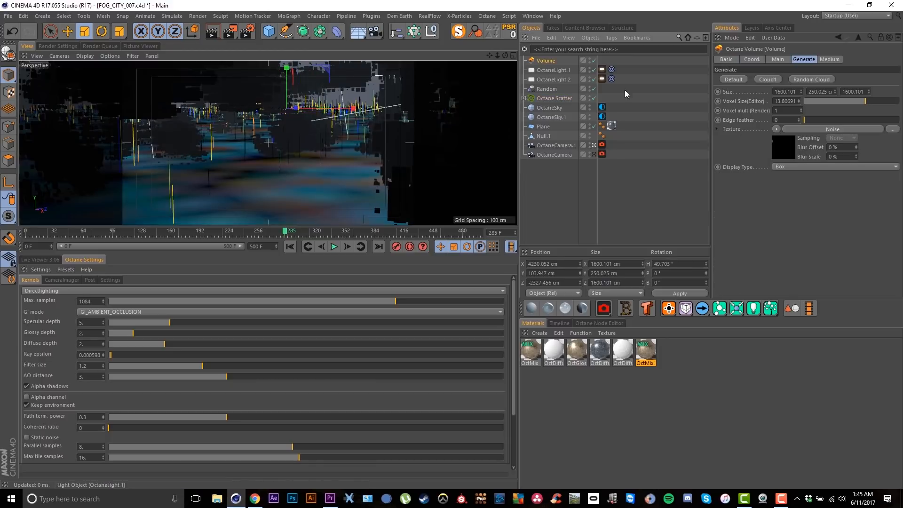
{"action": "left_click", "coordinate": [786, 152]}
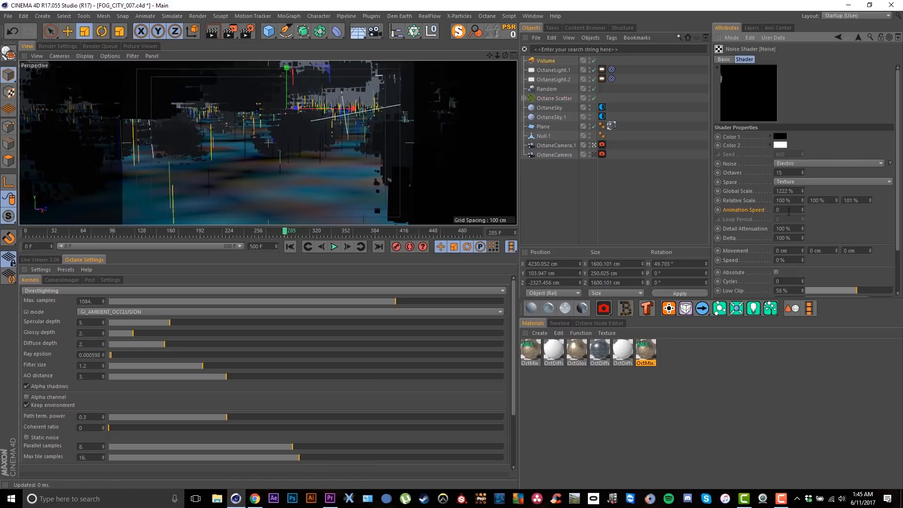
{"action": "type", "text": "1"}
{"action": "key", "text": "Return"}
{"action": "left_click", "coordinate": [290, 246]}
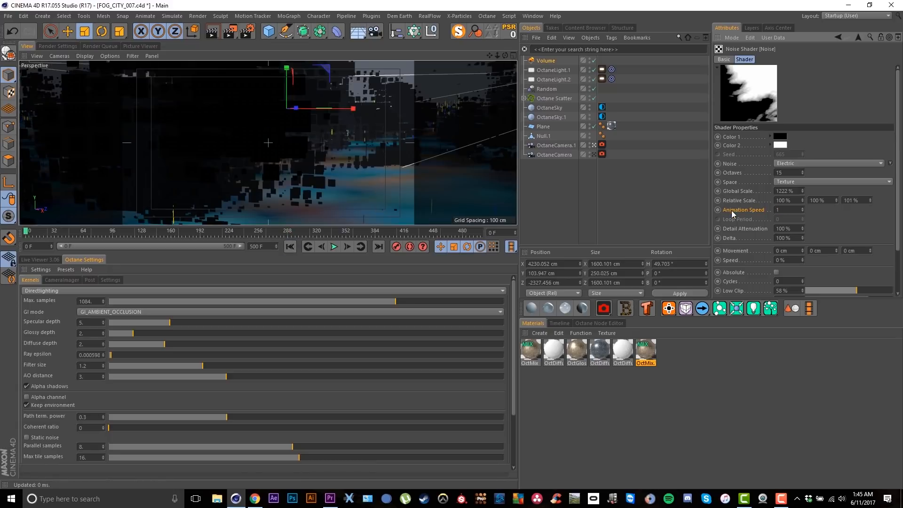
{"action": "left_click", "coordinate": [719, 210], "text": "ctrl"}
Step: Keyframe the noise's Animation Speed at 1.01 on frame 500 and play the animation
{"action": "left_click", "coordinate": [380, 248]}
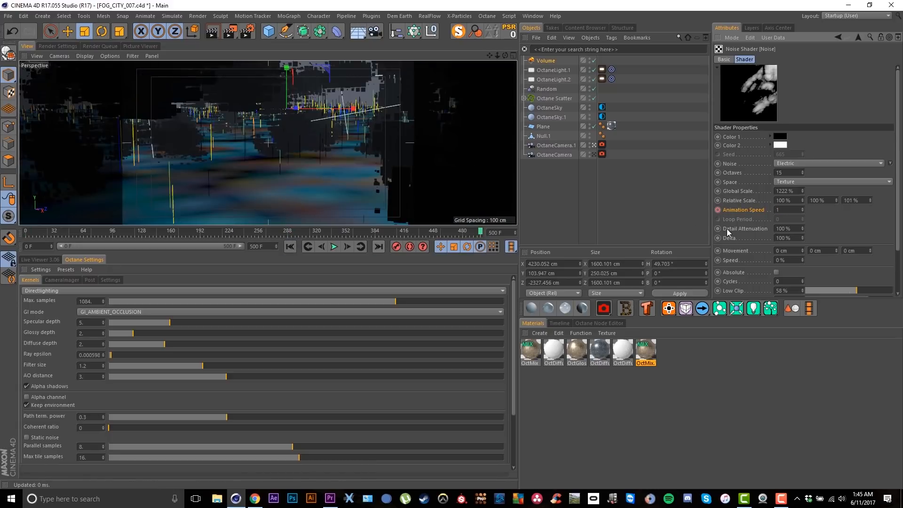
{"action": "left_click", "coordinate": [803, 208]}
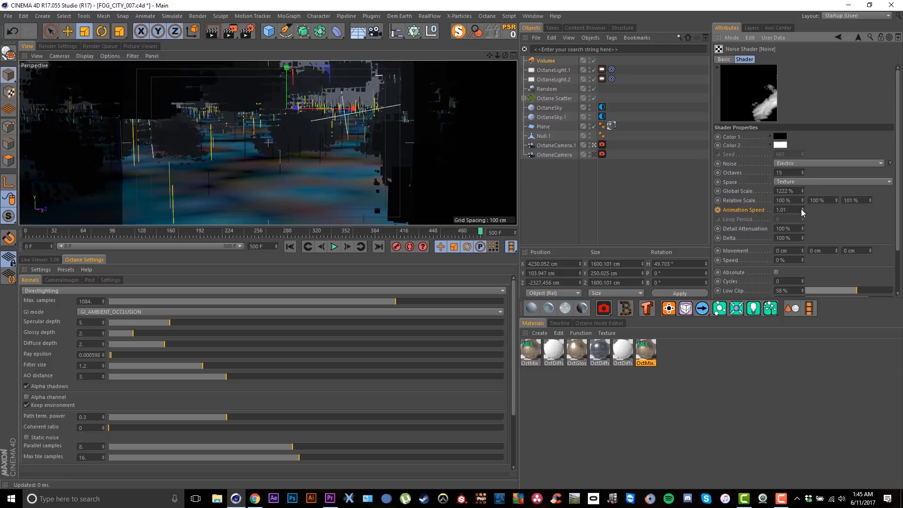
{"action": "left_click", "coordinate": [719, 211], "text": "ctrl"}
{"action": "key", "text": "F8"}
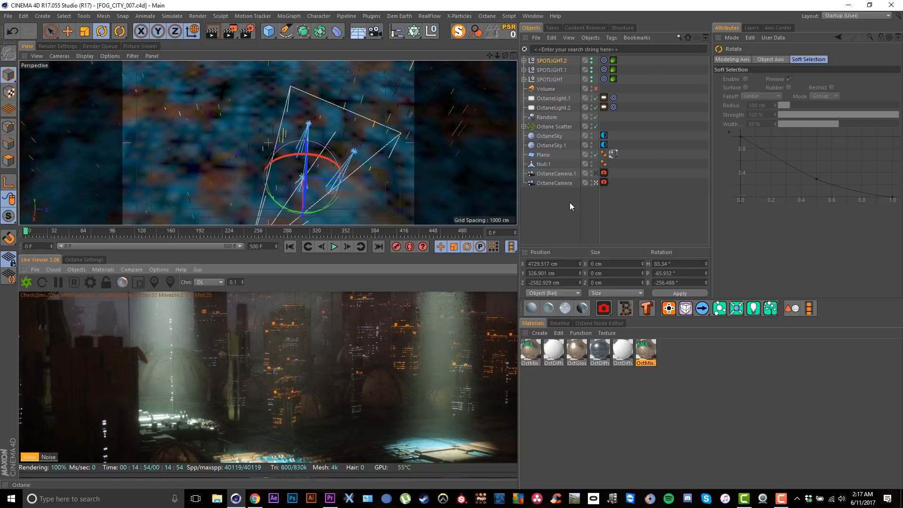
Step: View the Brograph Luminous plugin page in Chrome, return to Cinema 4D and review the Brograph Spot and Gobos settings of SPOTLIGHT.2
{"action": "left_click", "coordinate": [260, 501]}
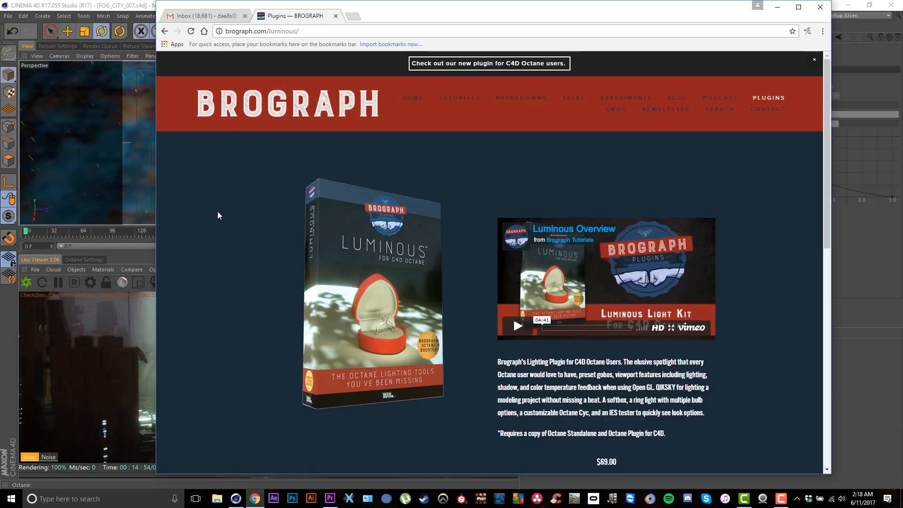
{"action": "left_click", "coordinate": [66, 5]}
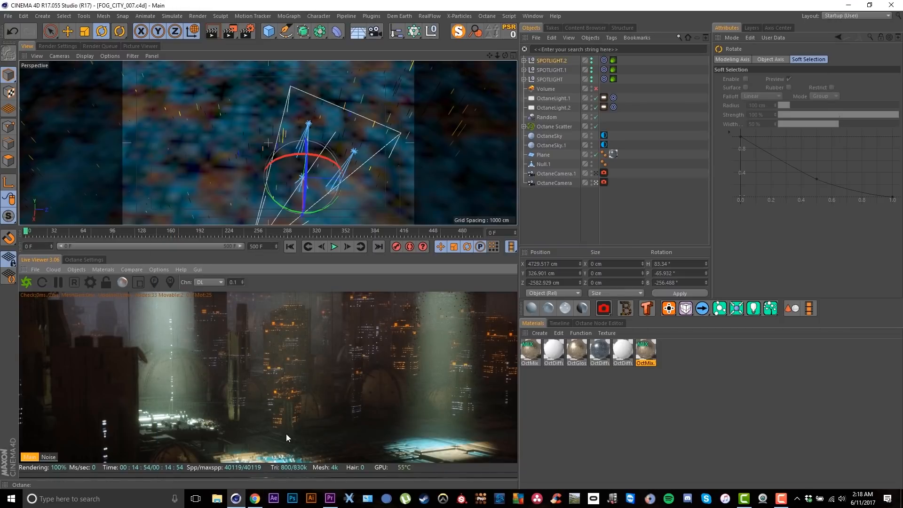
{"action": "left_click", "coordinate": [555, 59]}
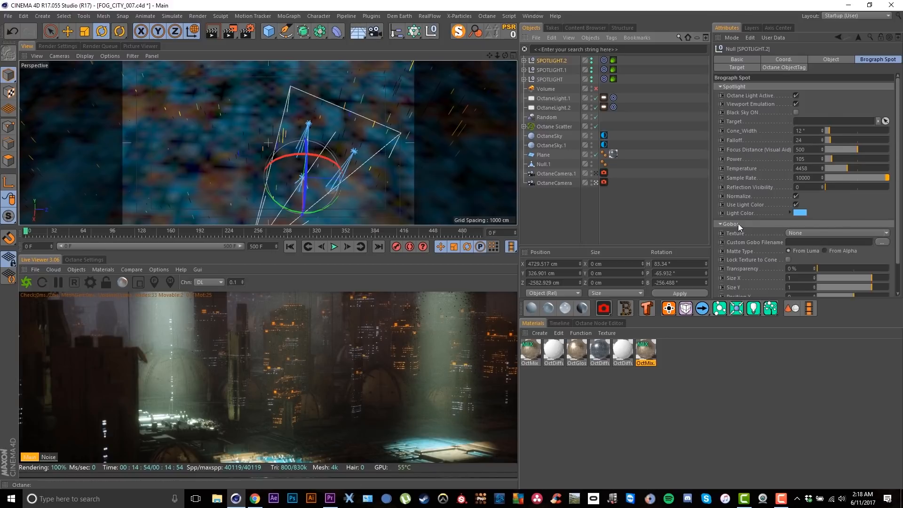
{"action": "left_click_drag", "start_coordinate": [899, 238], "coordinate": [900, 258]}
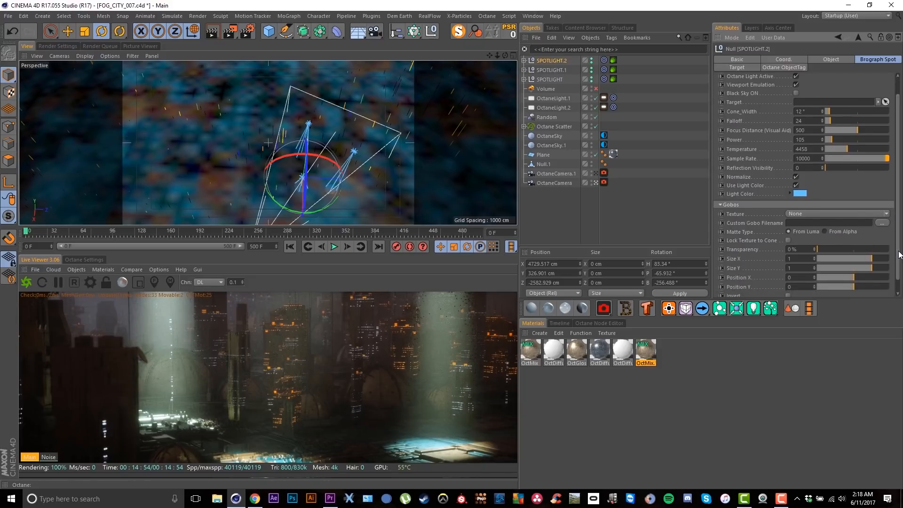